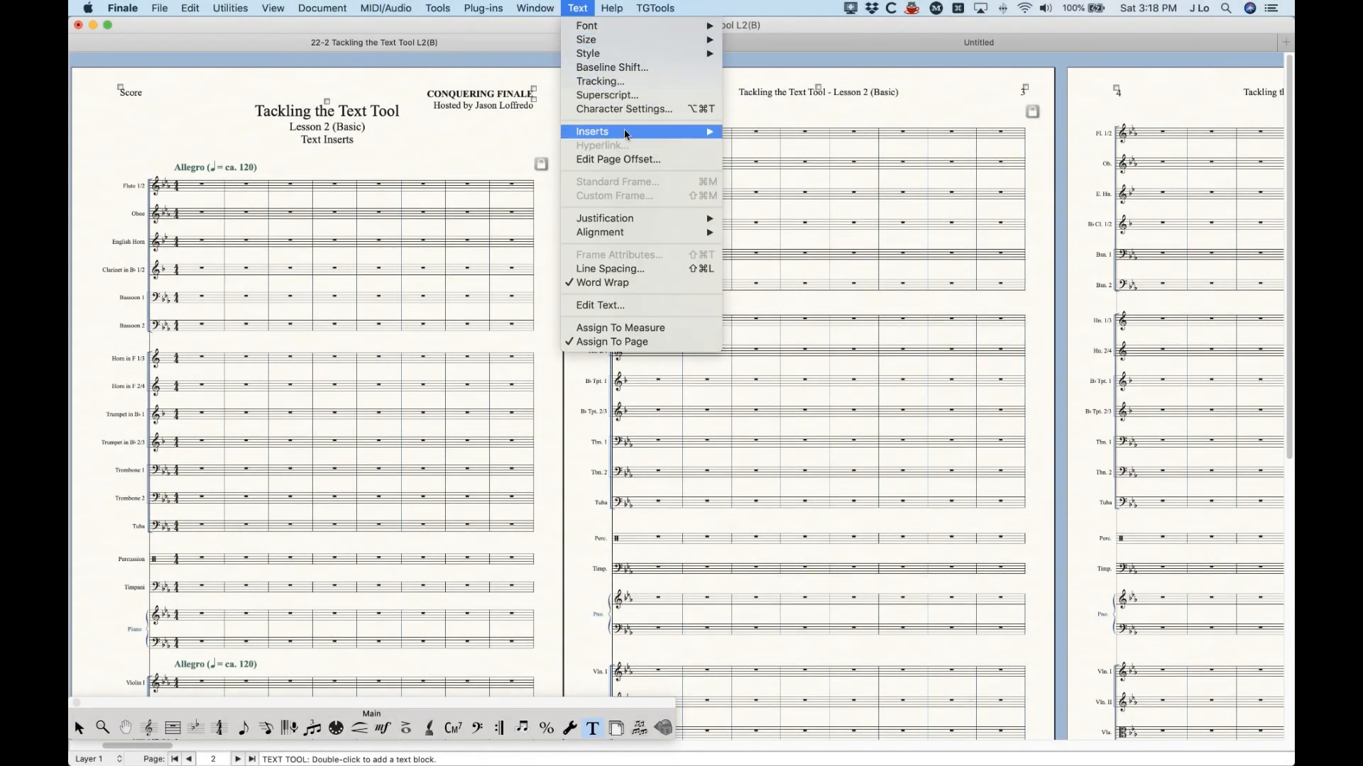
Step: Start an empty text block near the upper edge of blank page 1 and look over the available text inserts
{"action": "mouse_move", "coordinate": [614, 132]}
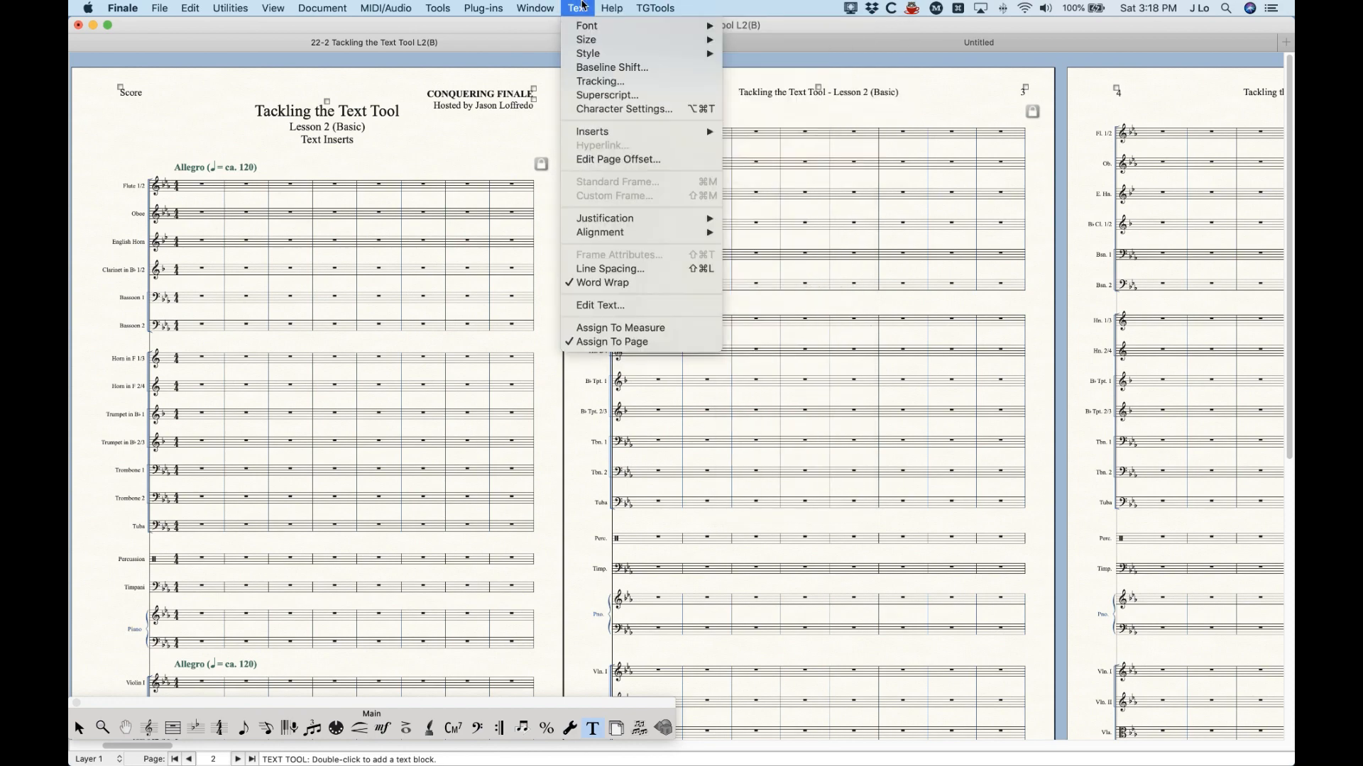
{"action": "left_click", "coordinate": [582, 6]}
{"action": "scroll", "coordinate": [766, 307], "scroll_direction": "left", "scroll_amount": 7}
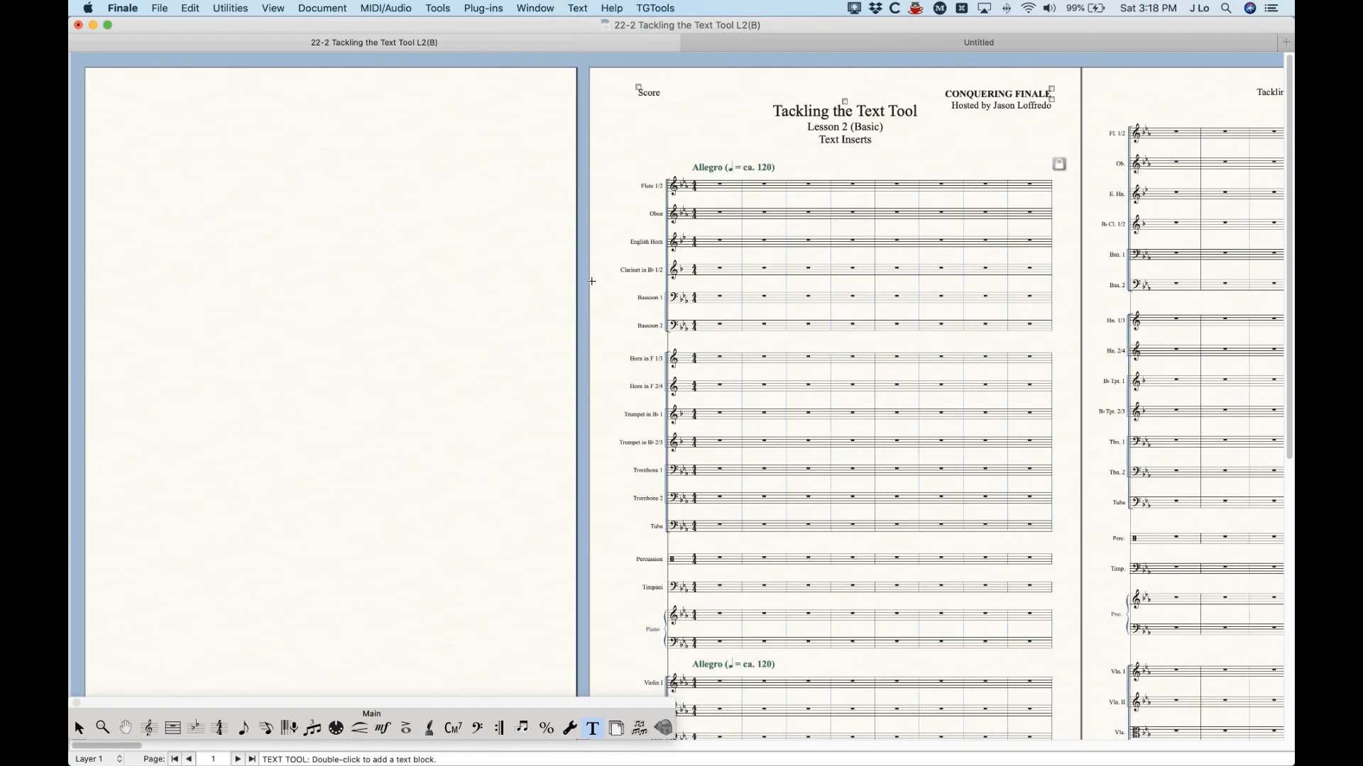
{"action": "key", "text": "cmd+equal"}
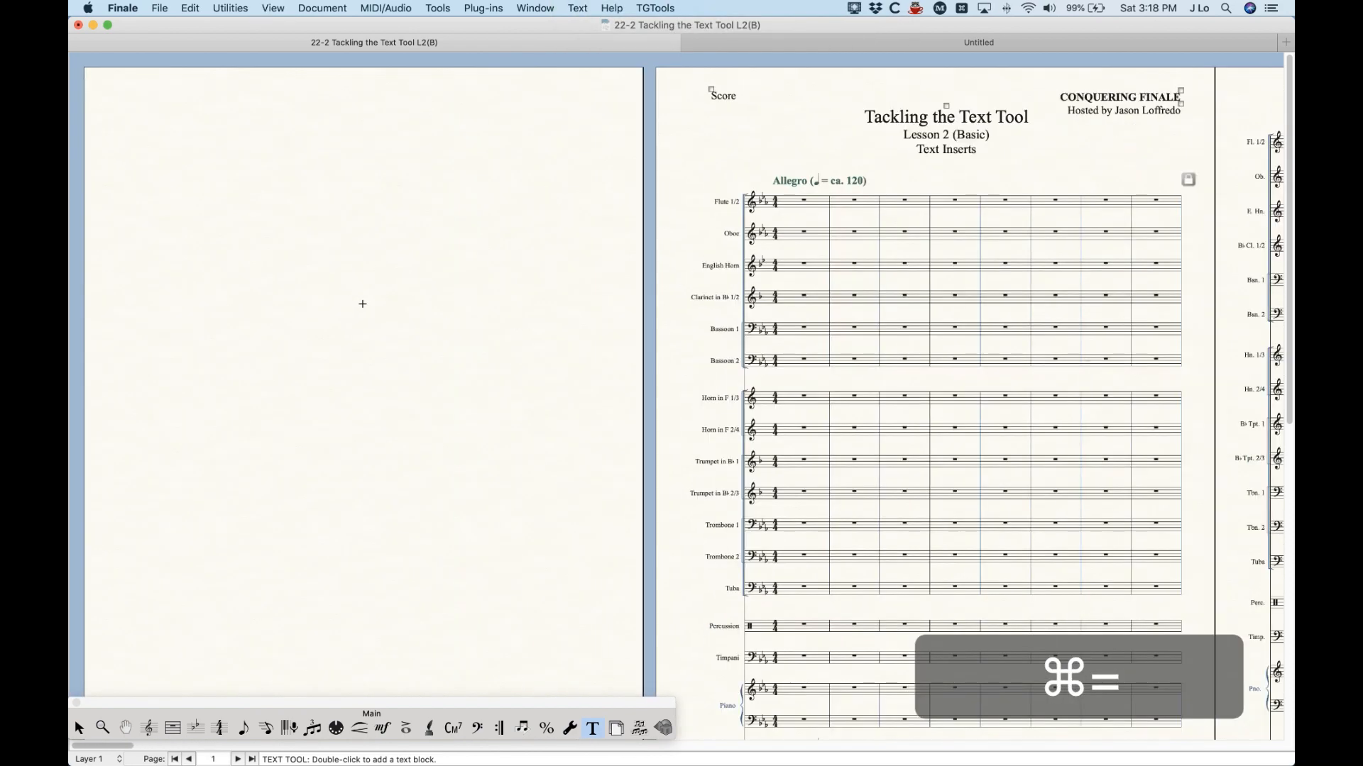
{"action": "key", "text": "super+equal"}
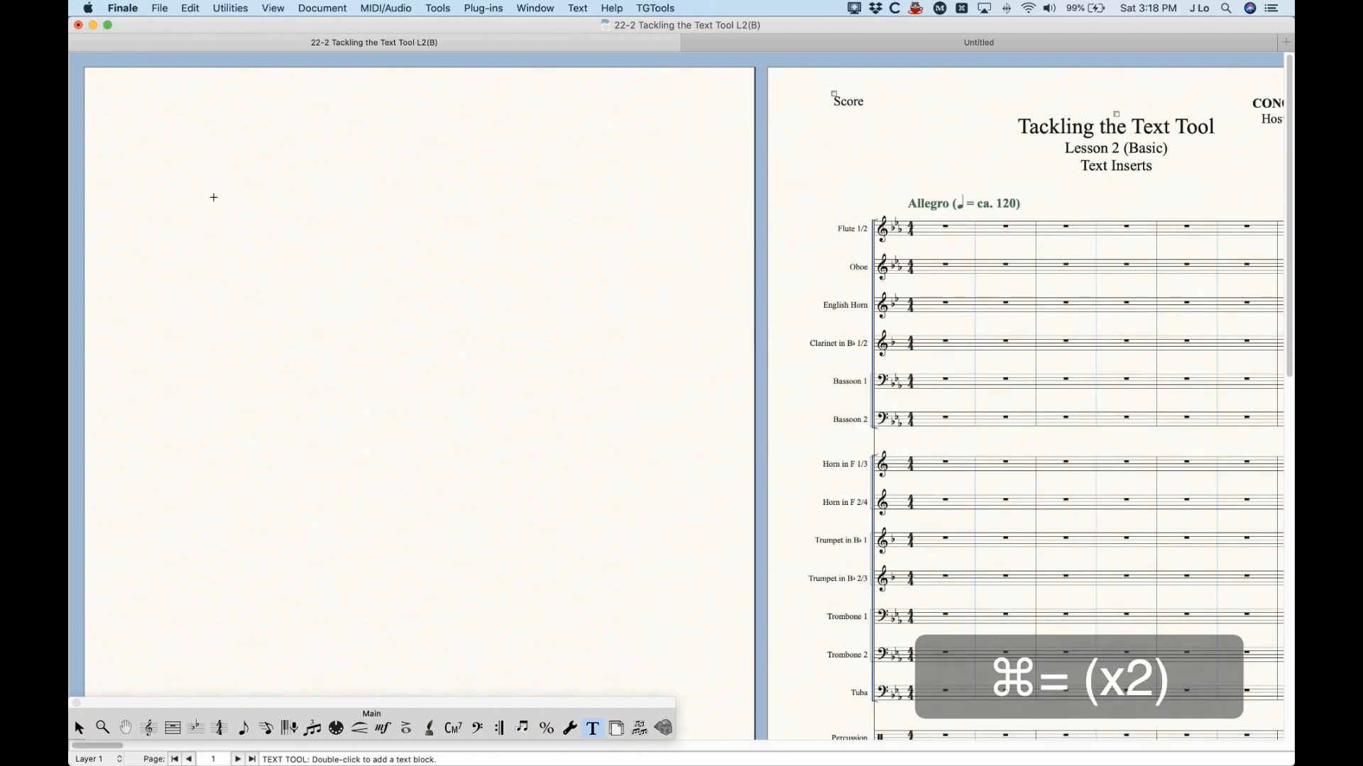
{"action": "double_click", "coordinate": [261, 166]}
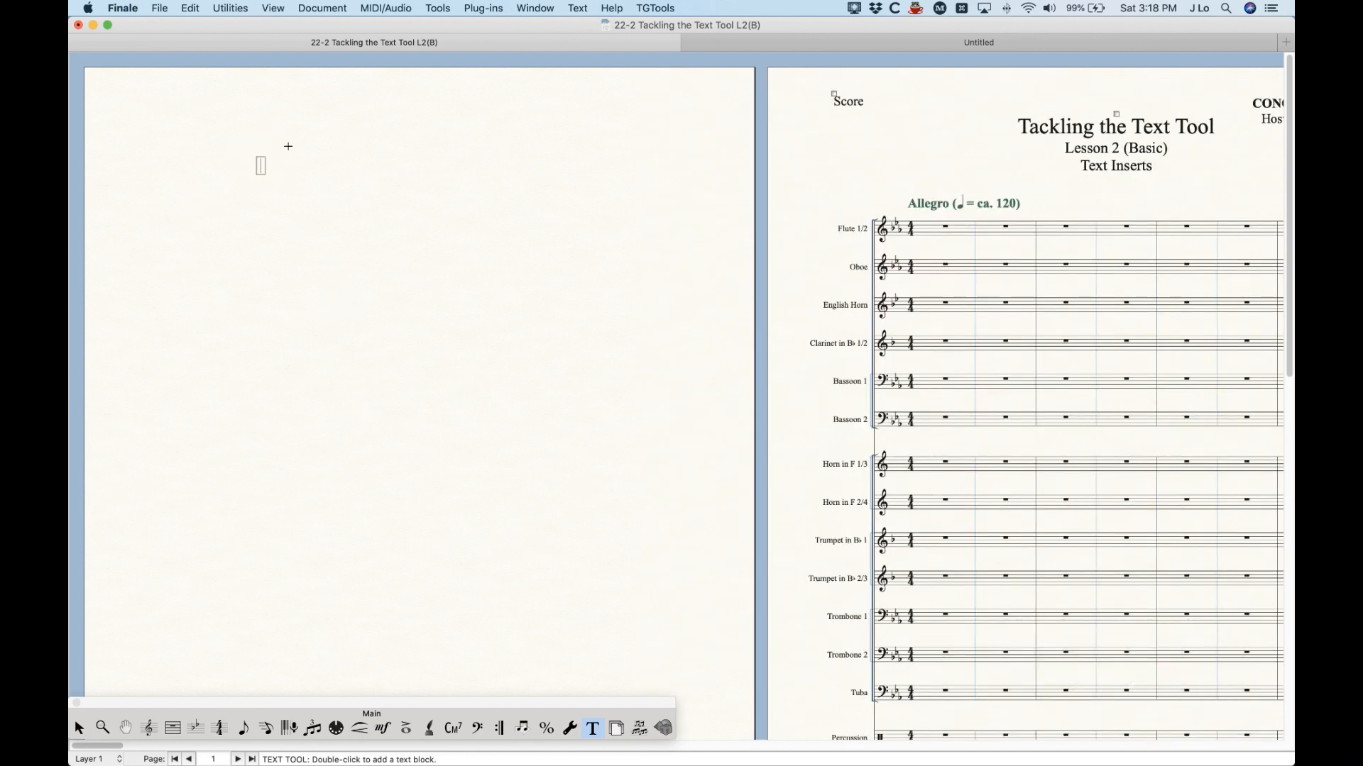
{"action": "left_click", "coordinate": [579, 8]}
{"action": "mouse_move", "coordinate": [616, 132]}
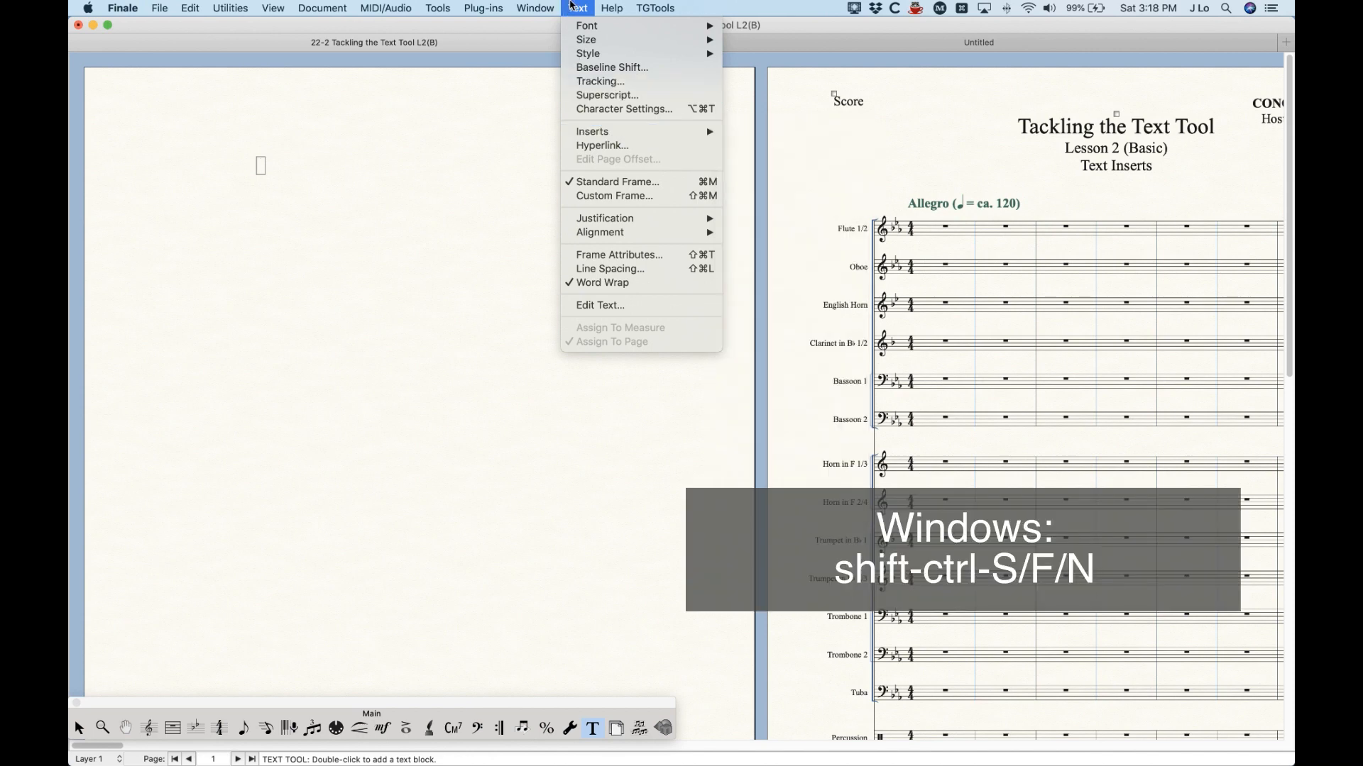
{"action": "left_click", "coordinate": [571, 6]}
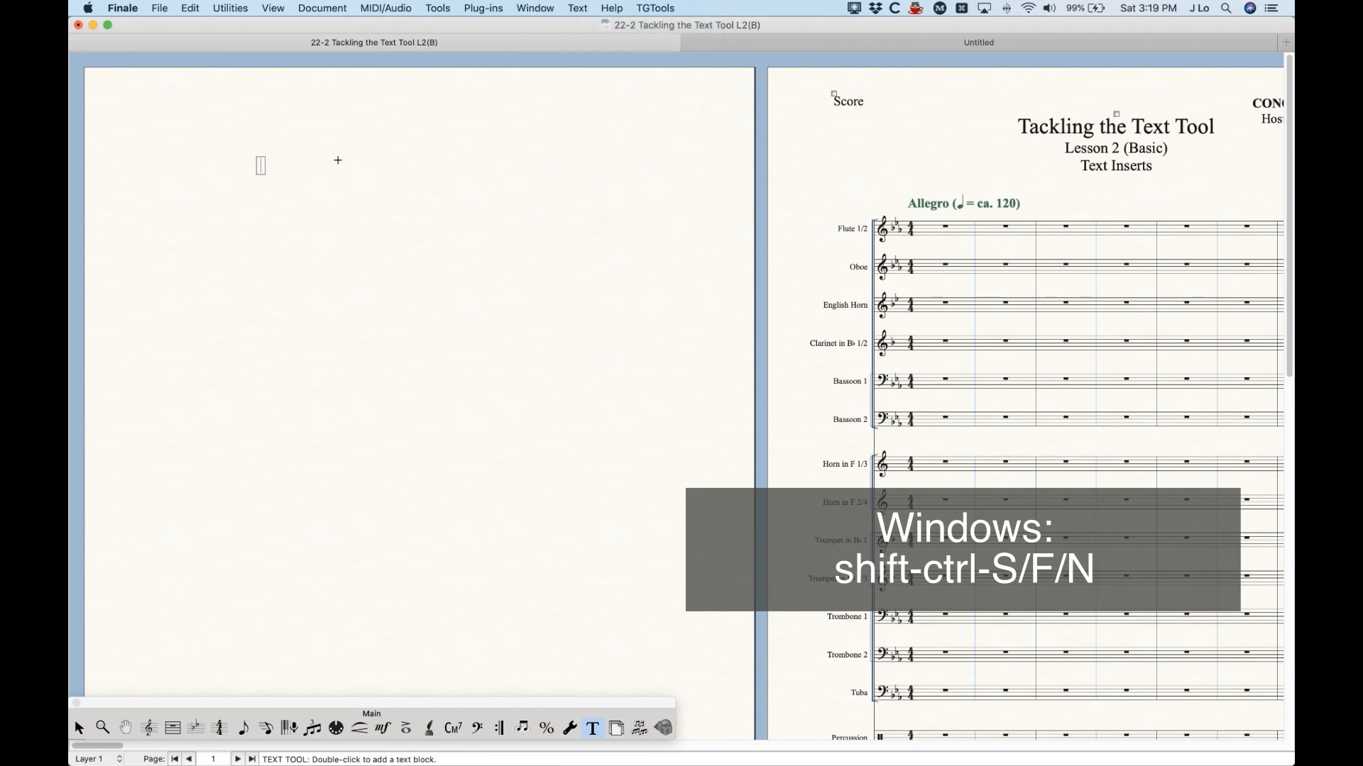
Step: Enter "Clarinet in Bb" in the empty text block on page 1
{"action": "key", "text": "super+equal"}
{"action": "key", "text": "super+equal"}
{"action": "double_click", "coordinate": [327, 191]}
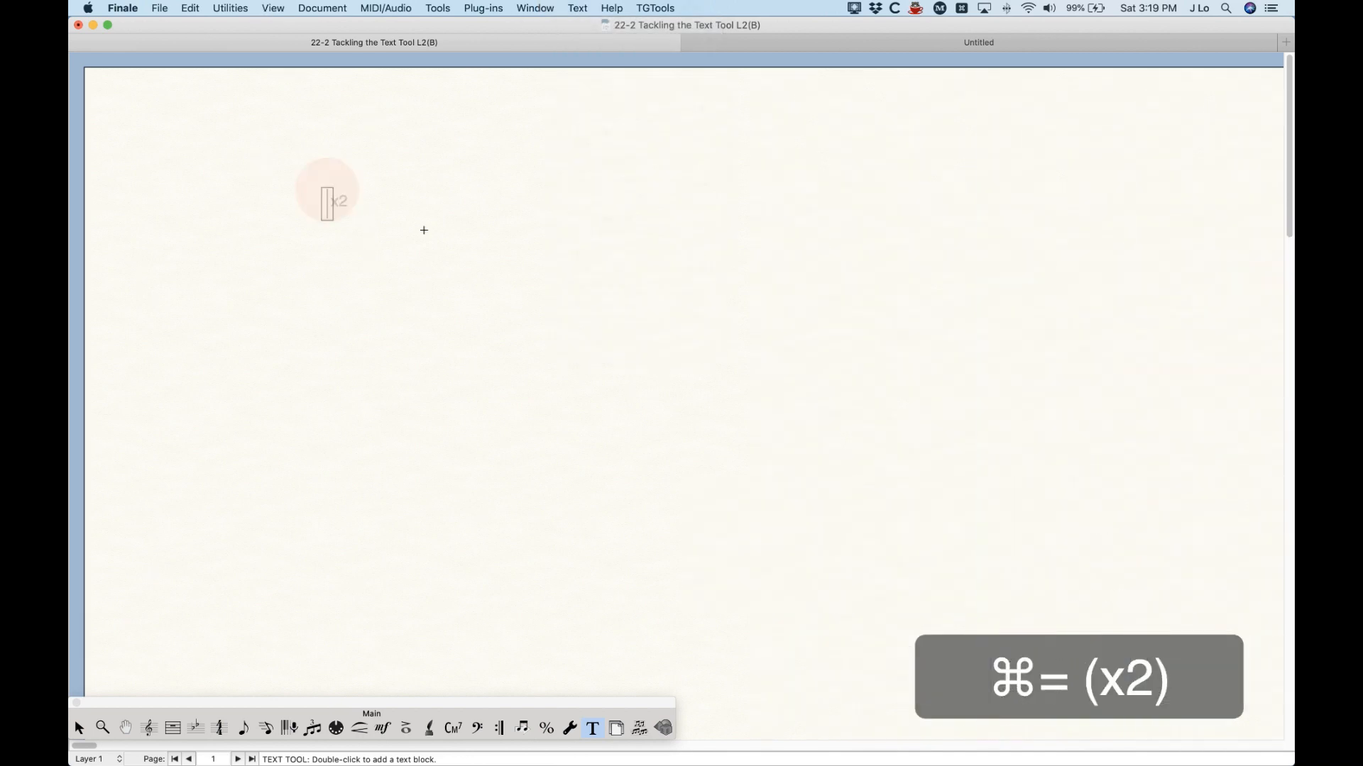
{"action": "type", "text": "Cla"}
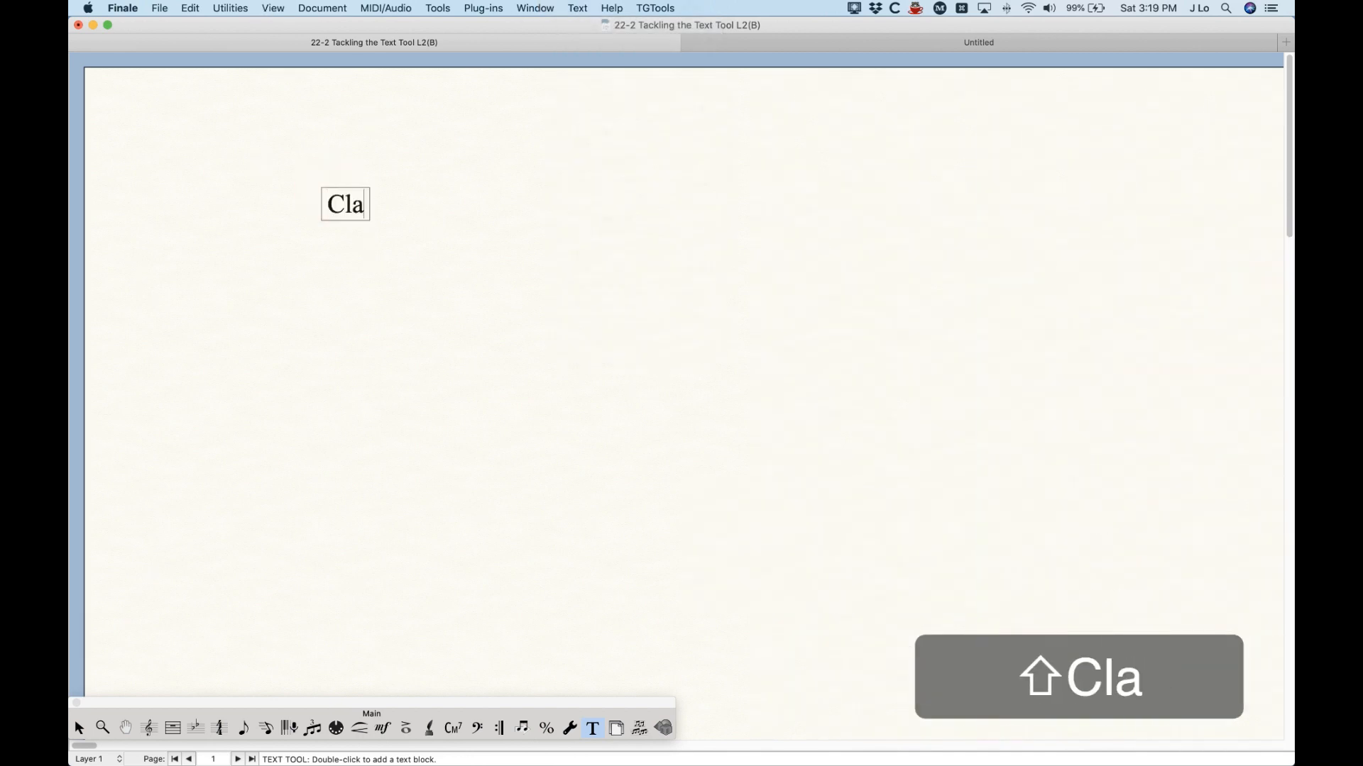
{"action": "type", "text": "rinet in B"}
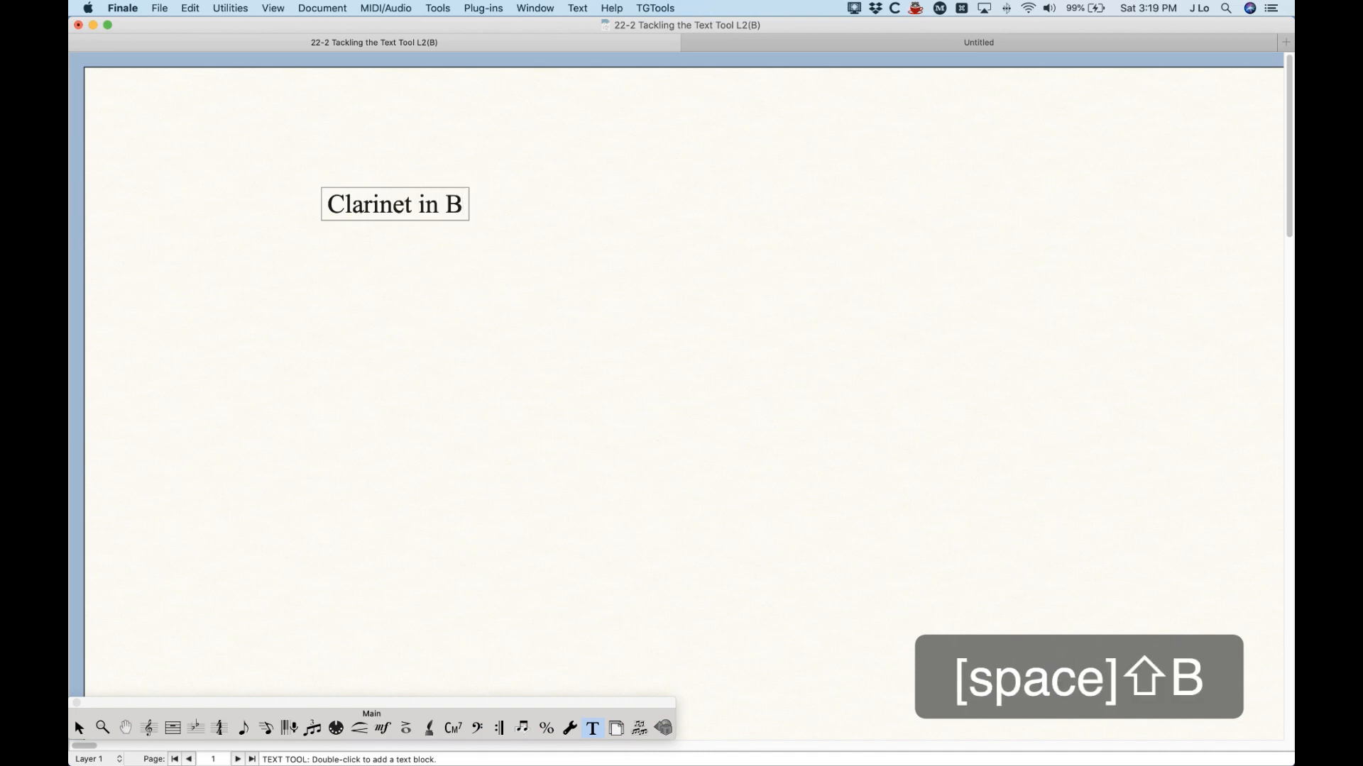
{"action": "type", "text": "b"}
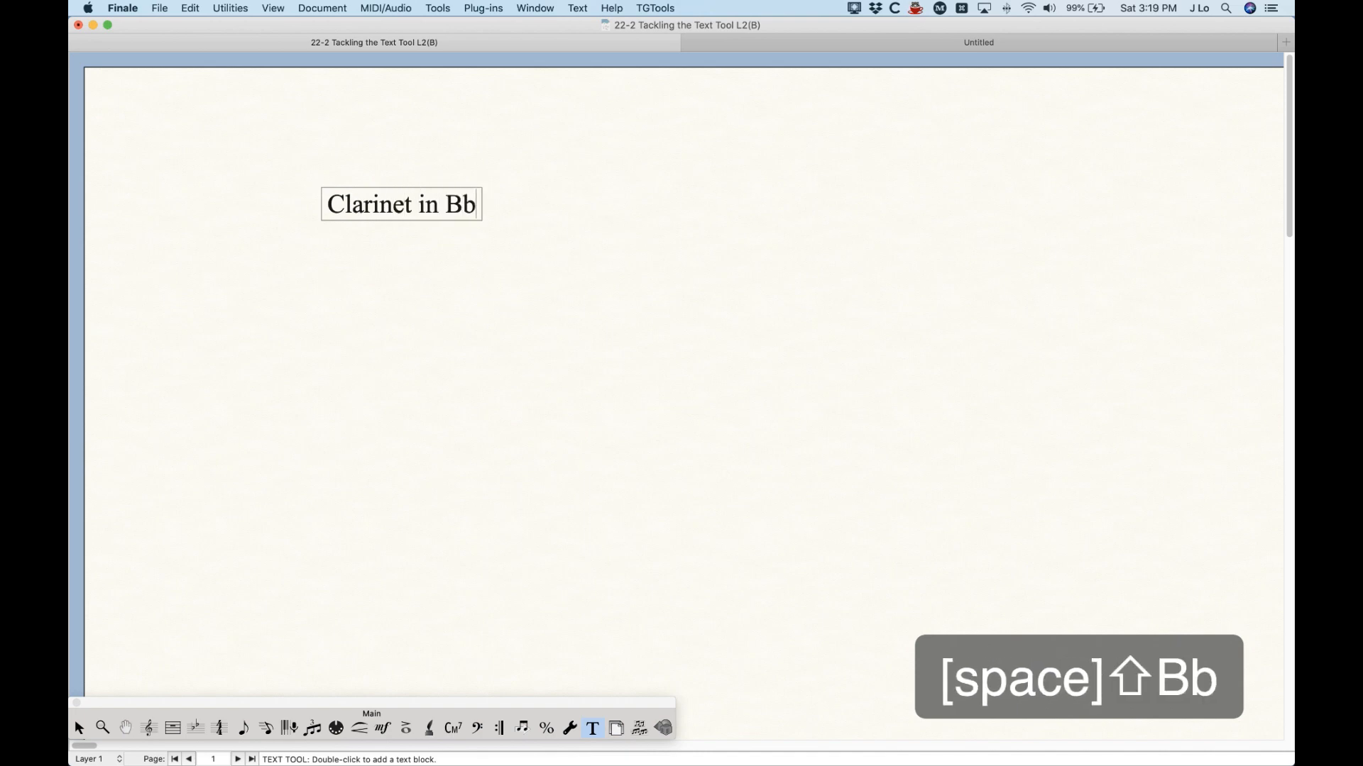
Step: Replace the lowercase b at the end of "Clarinet in Bb" with a flat symbol insert
{"action": "key", "text": "shift+Left"}
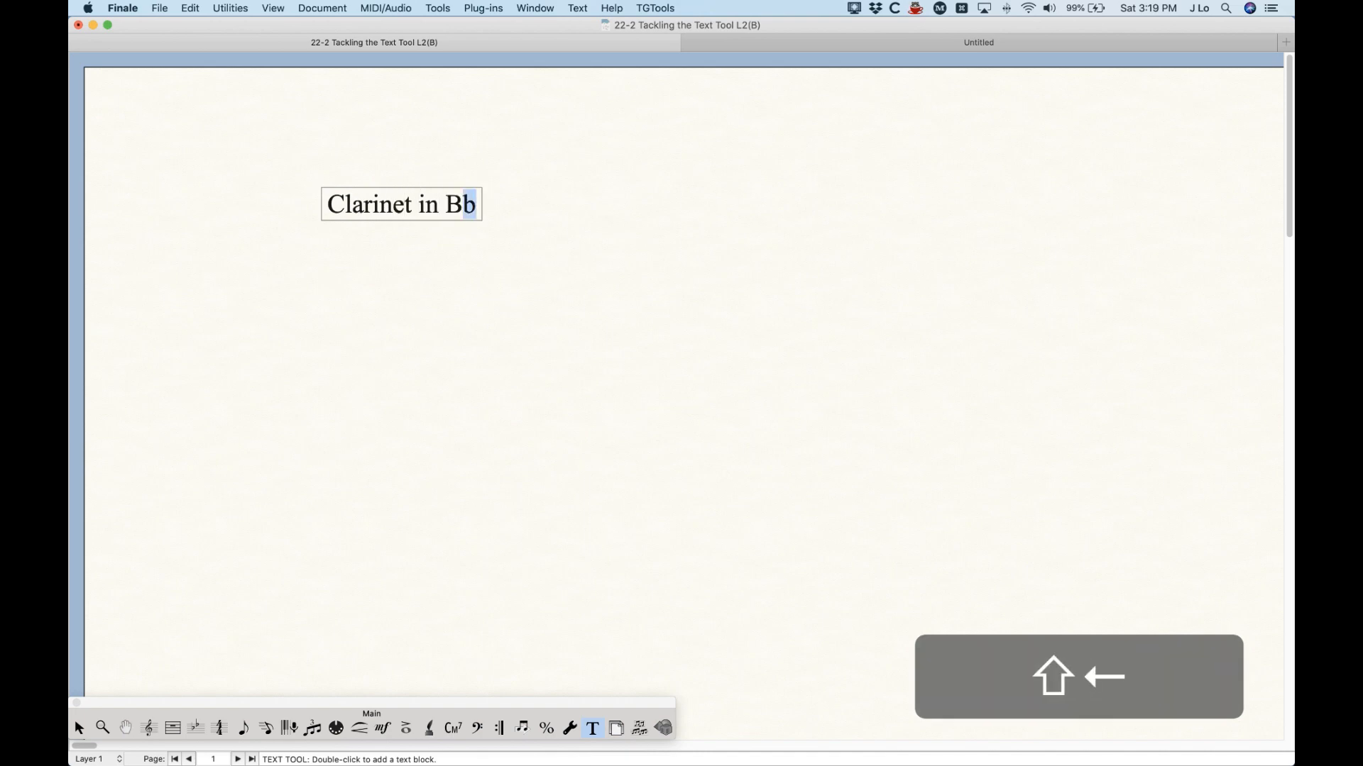
{"action": "left_click", "coordinate": [578, 7]}
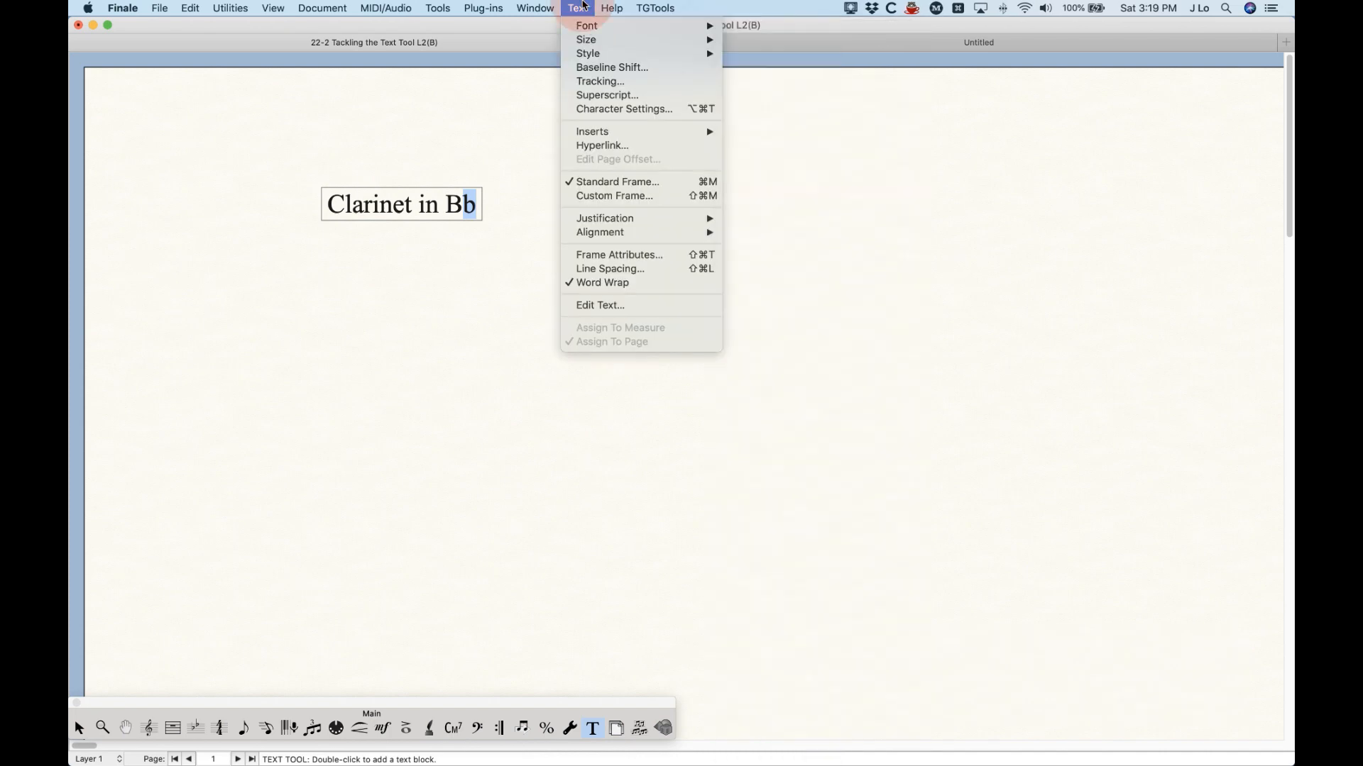
{"action": "left_click", "coordinate": [586, 7]}
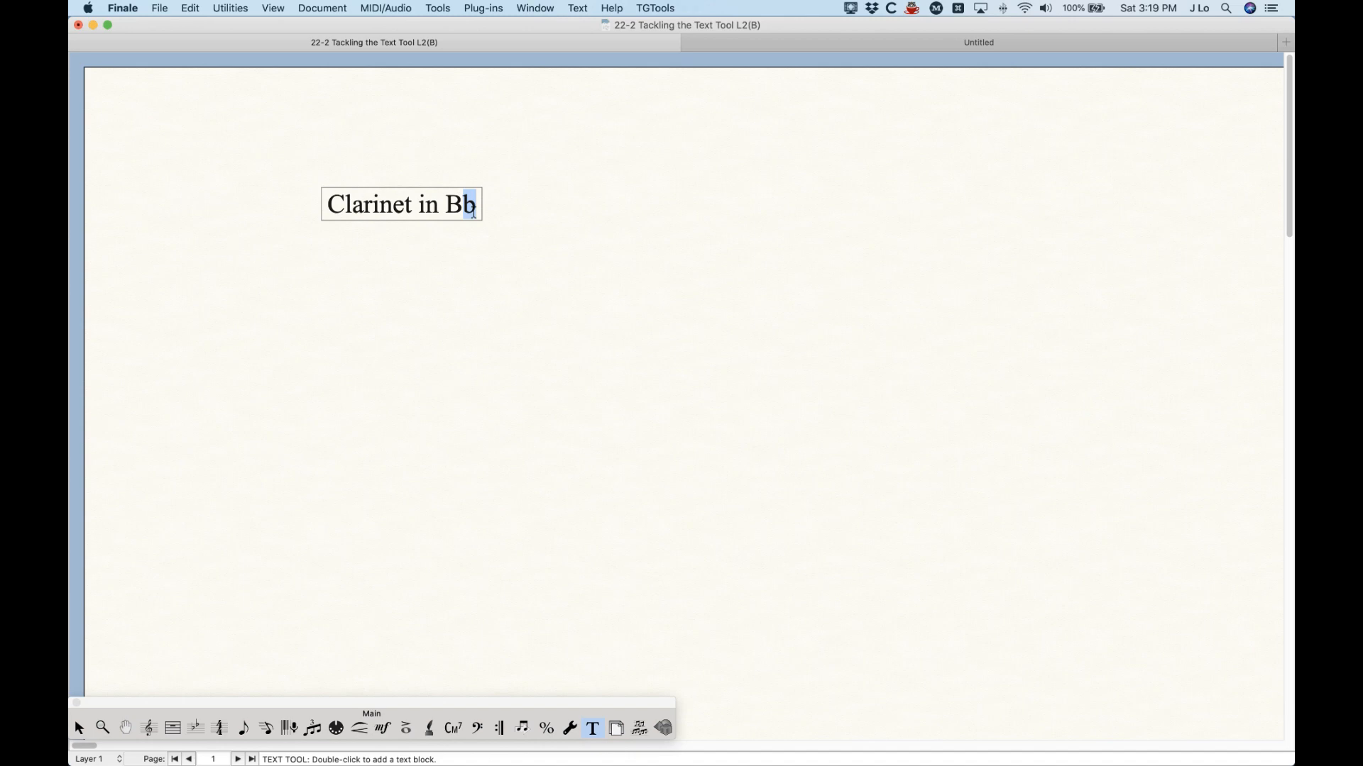
{"action": "key", "text": "BackSpace"}
{"action": "key", "text": "shift+super+f"}
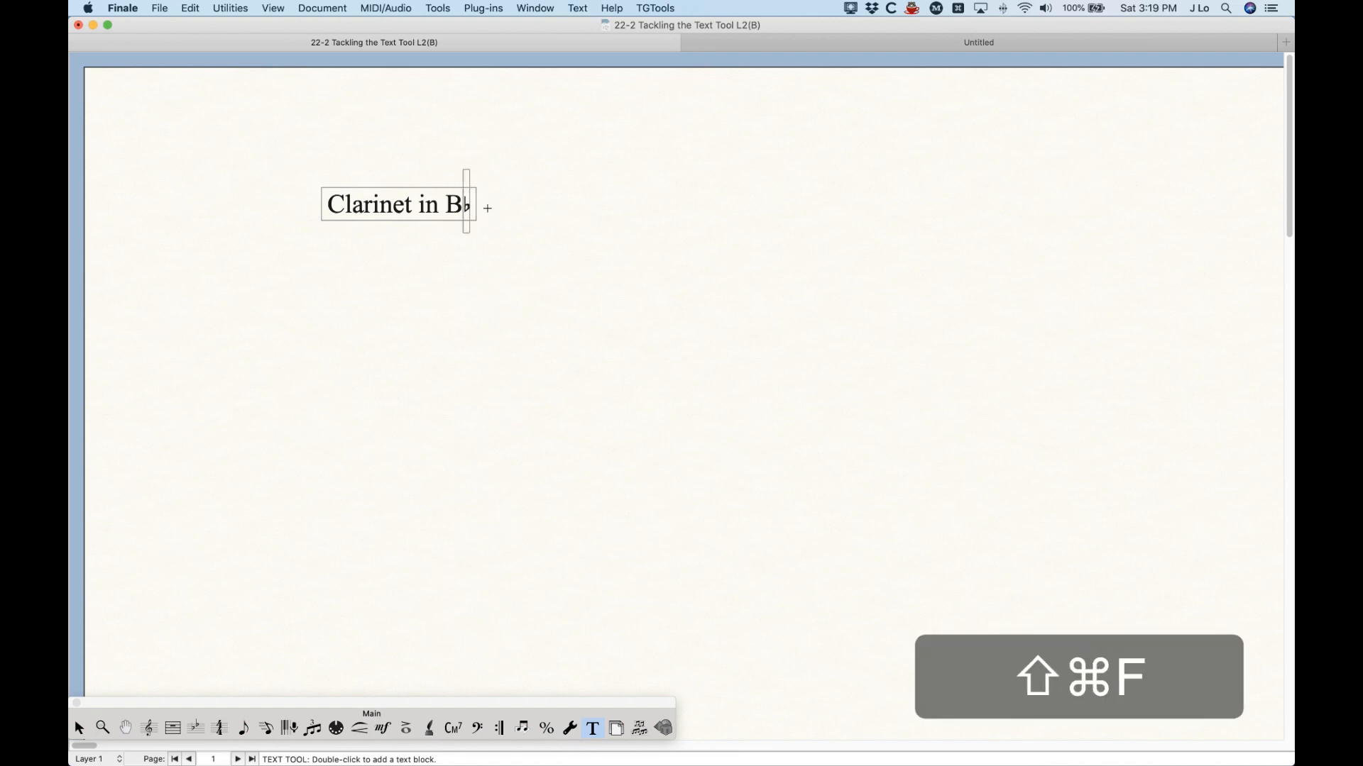
Step: Add sharp, natural, double sharp and double flat inserts after the flat symbol in the Clarinet text block and finish editing
{"action": "key", "text": "shift+super+s"}
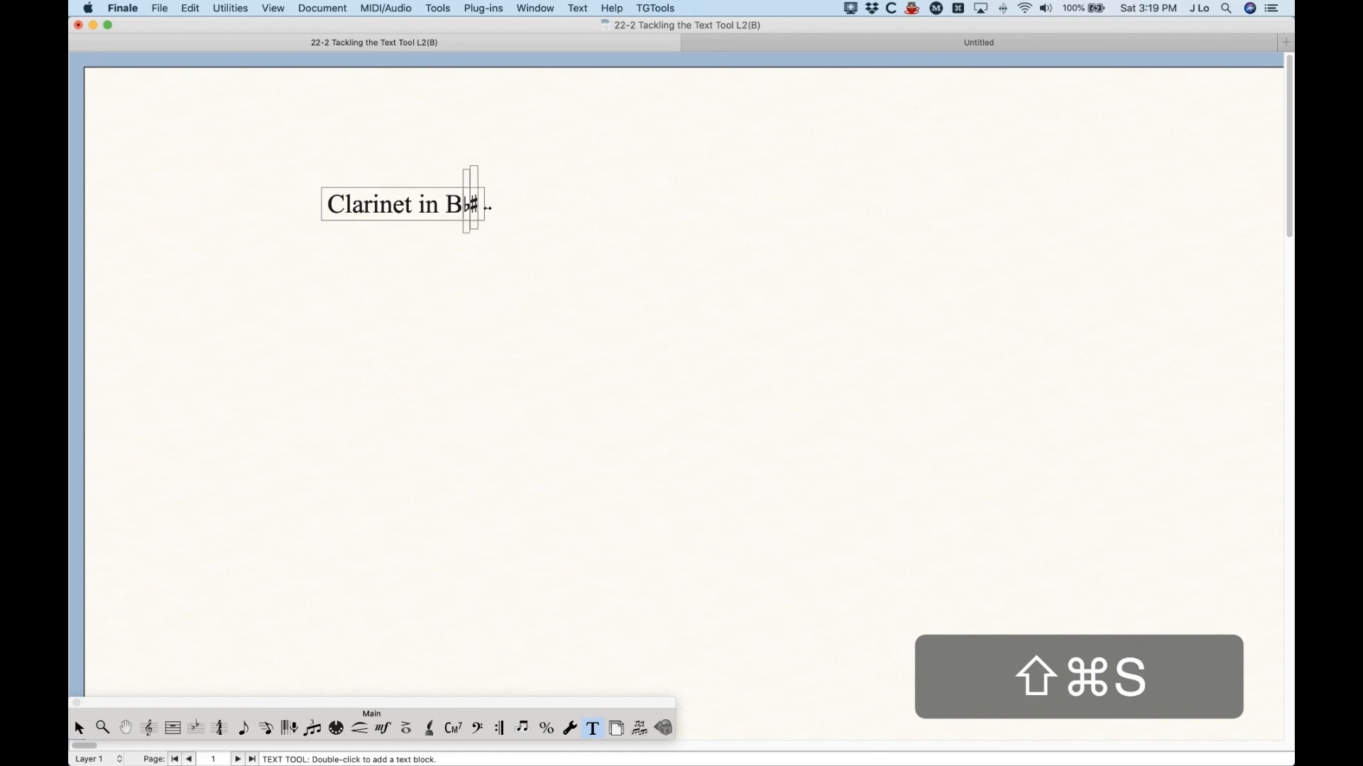
{"action": "key", "text": "shift+super+n"}
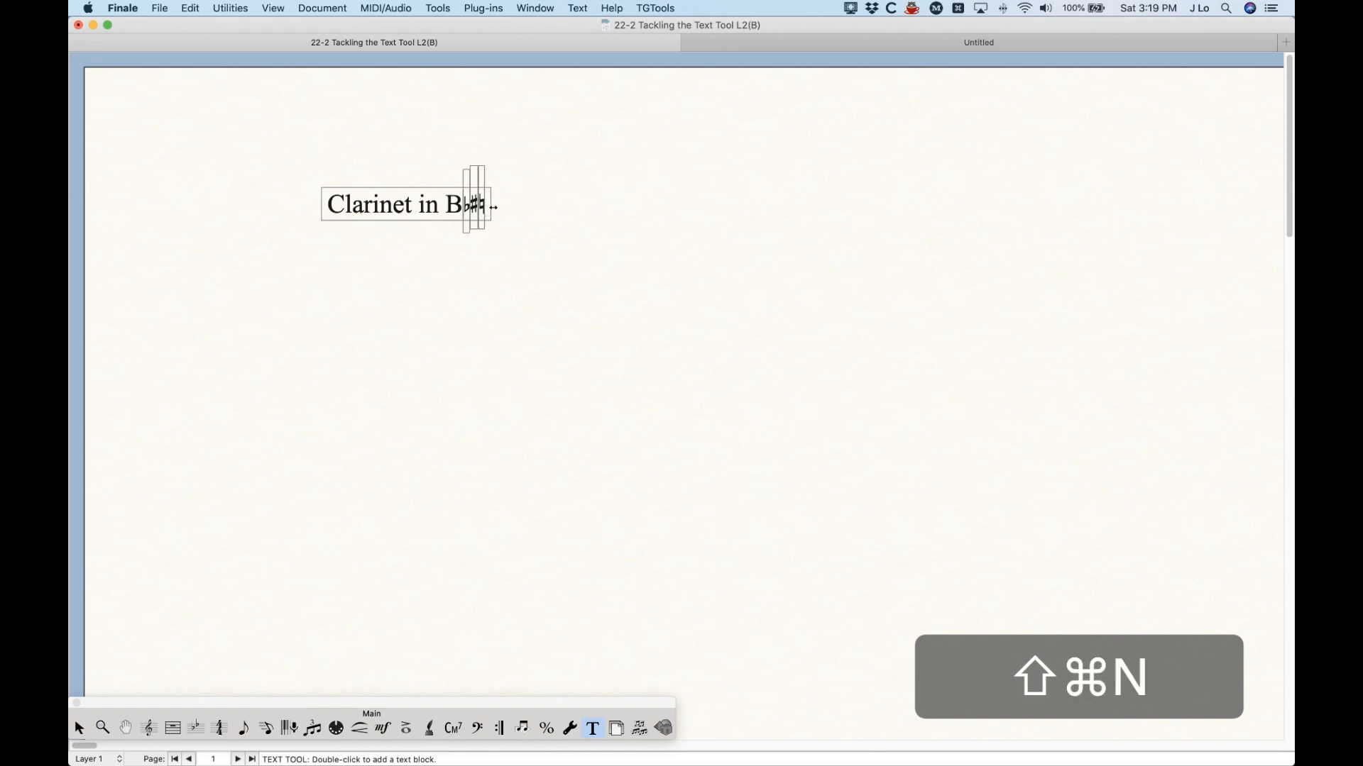
{"action": "left_click", "coordinate": [578, 7]}
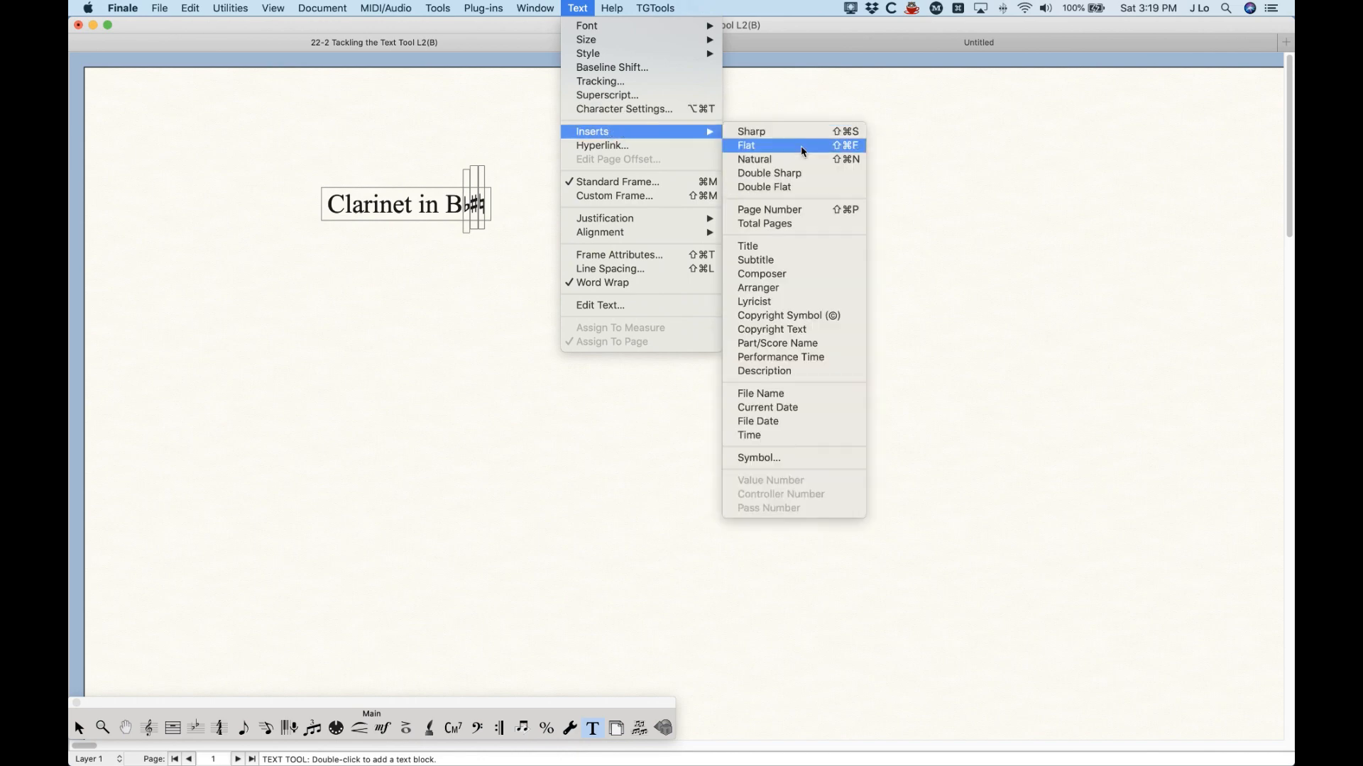
{"action": "left_click", "coordinate": [778, 173]}
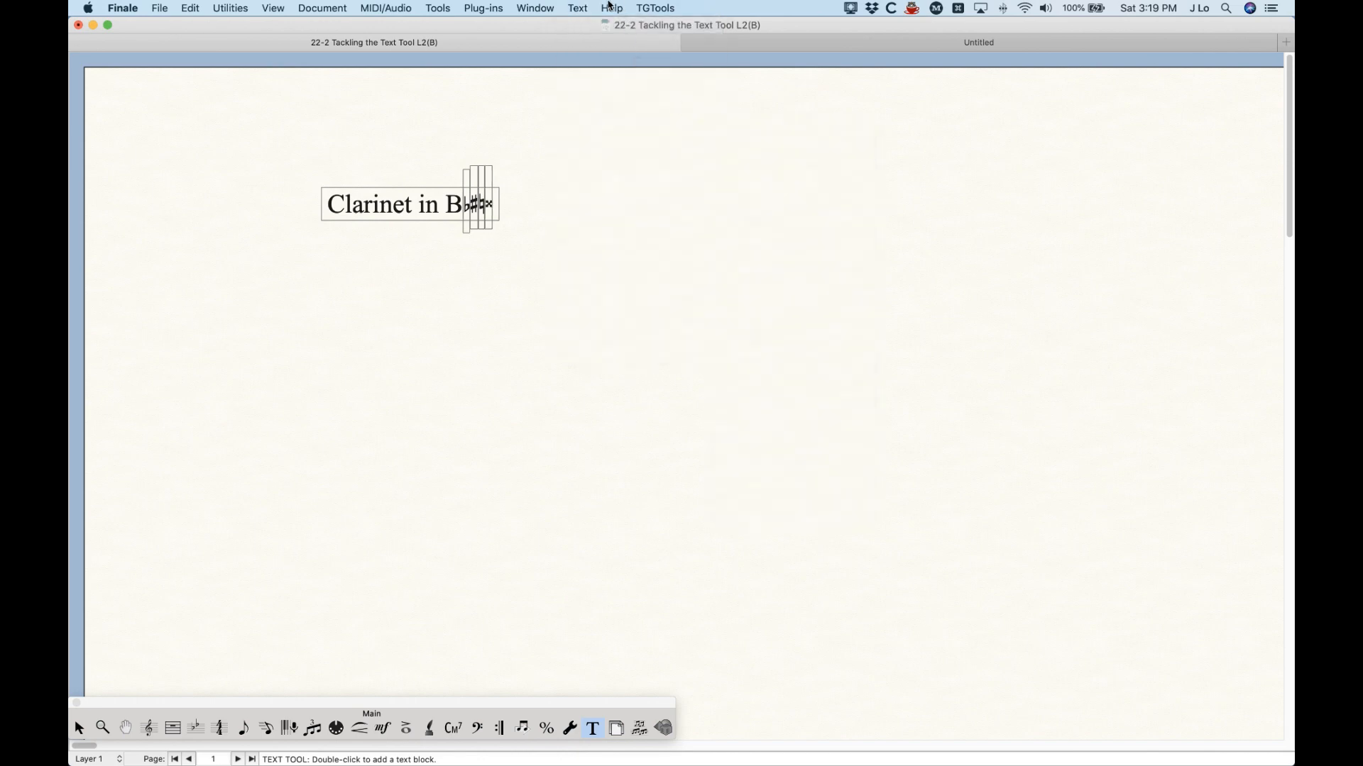
{"action": "left_click", "coordinate": [579, 9]}
{"action": "mouse_move", "coordinate": [605, 131]}
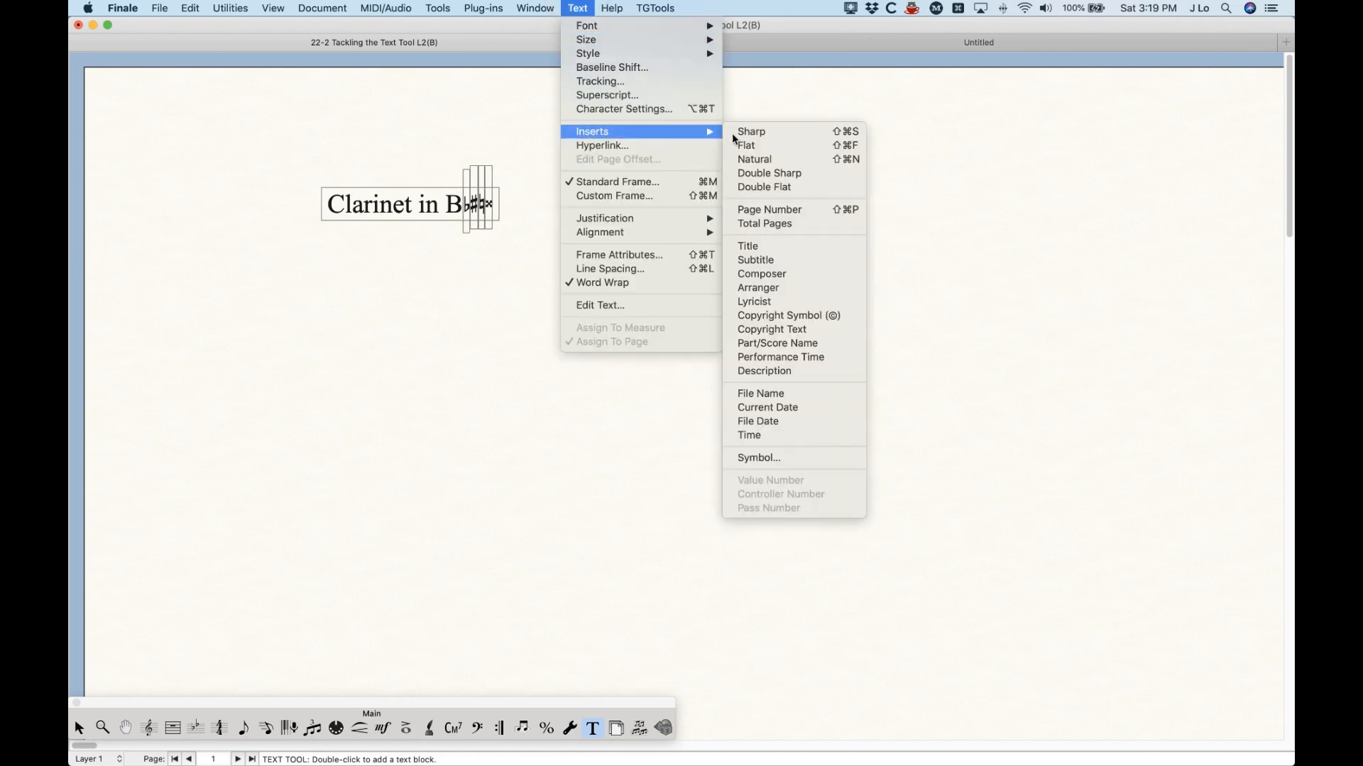
{"action": "left_click", "coordinate": [779, 187]}
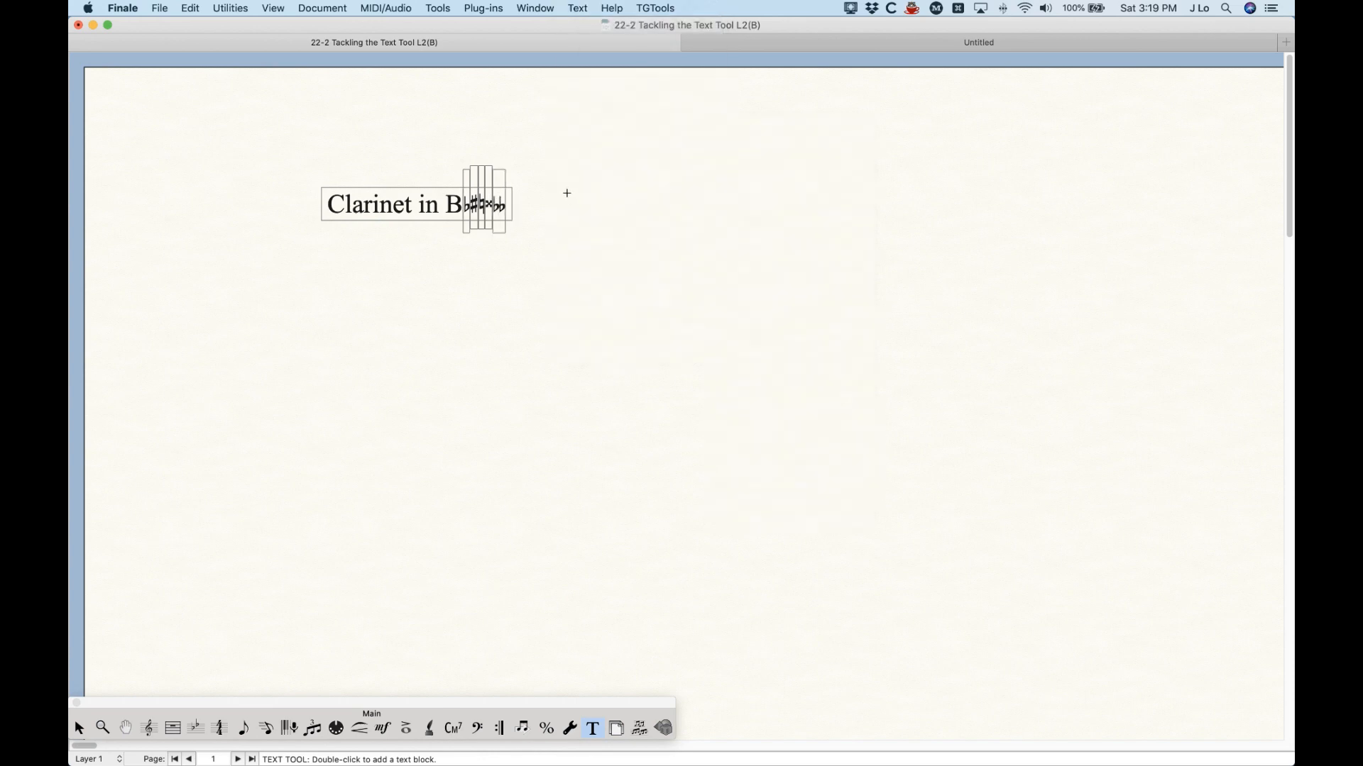
{"action": "left_click", "coordinate": [563, 188]}
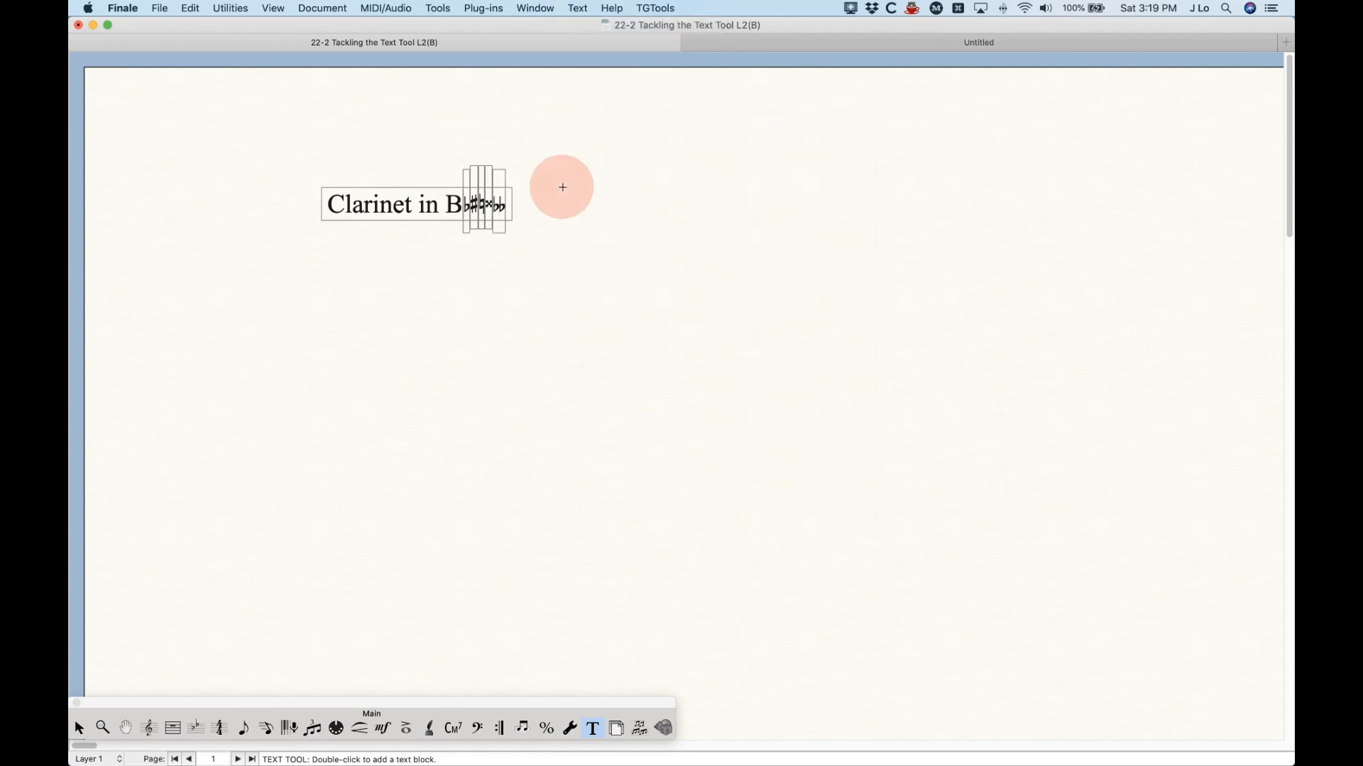
{"action": "left_click", "coordinate": [327, 189]}
{"action": "left_click", "coordinate": [665, 179]}
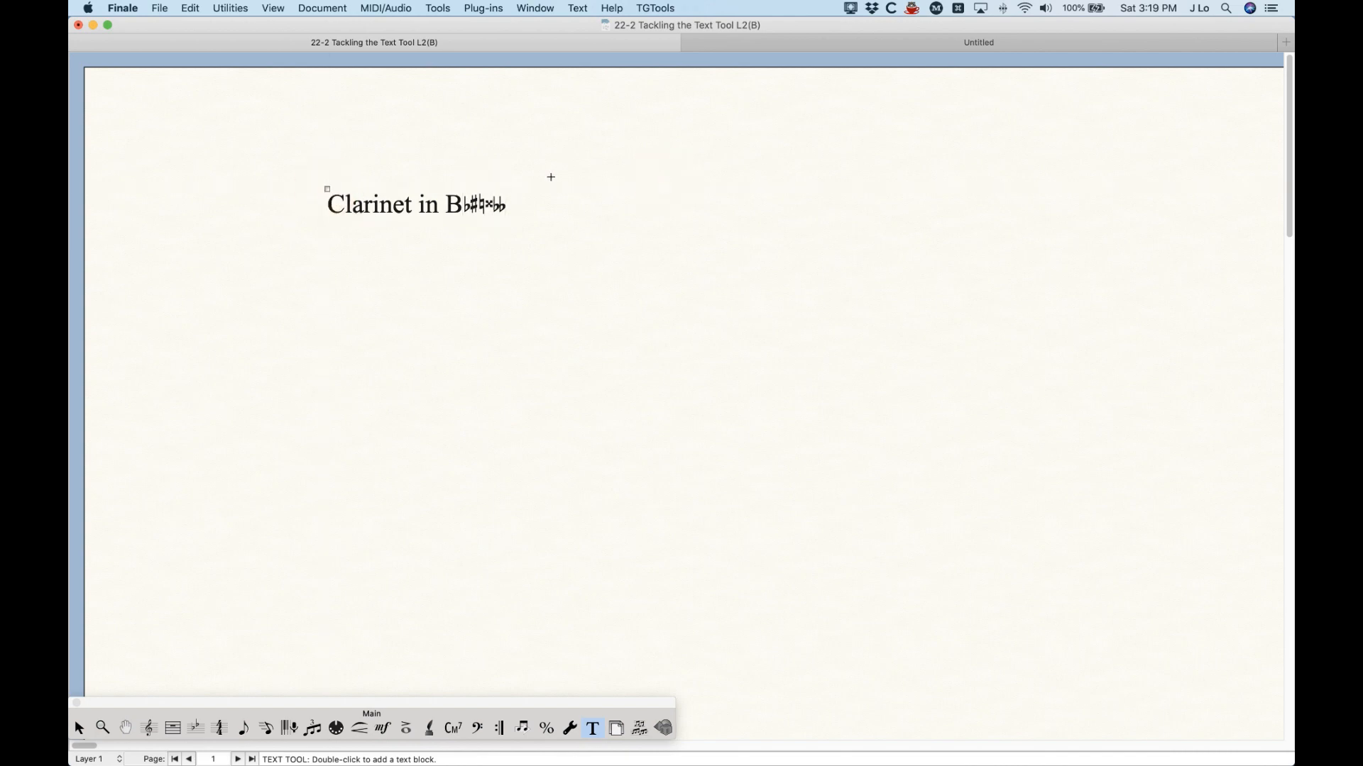
Step: Reopen the Clarinet text block for editing, and compare the shortcuts of the text inserts with those of the file commands
{"action": "left_click", "coordinate": [328, 189]}
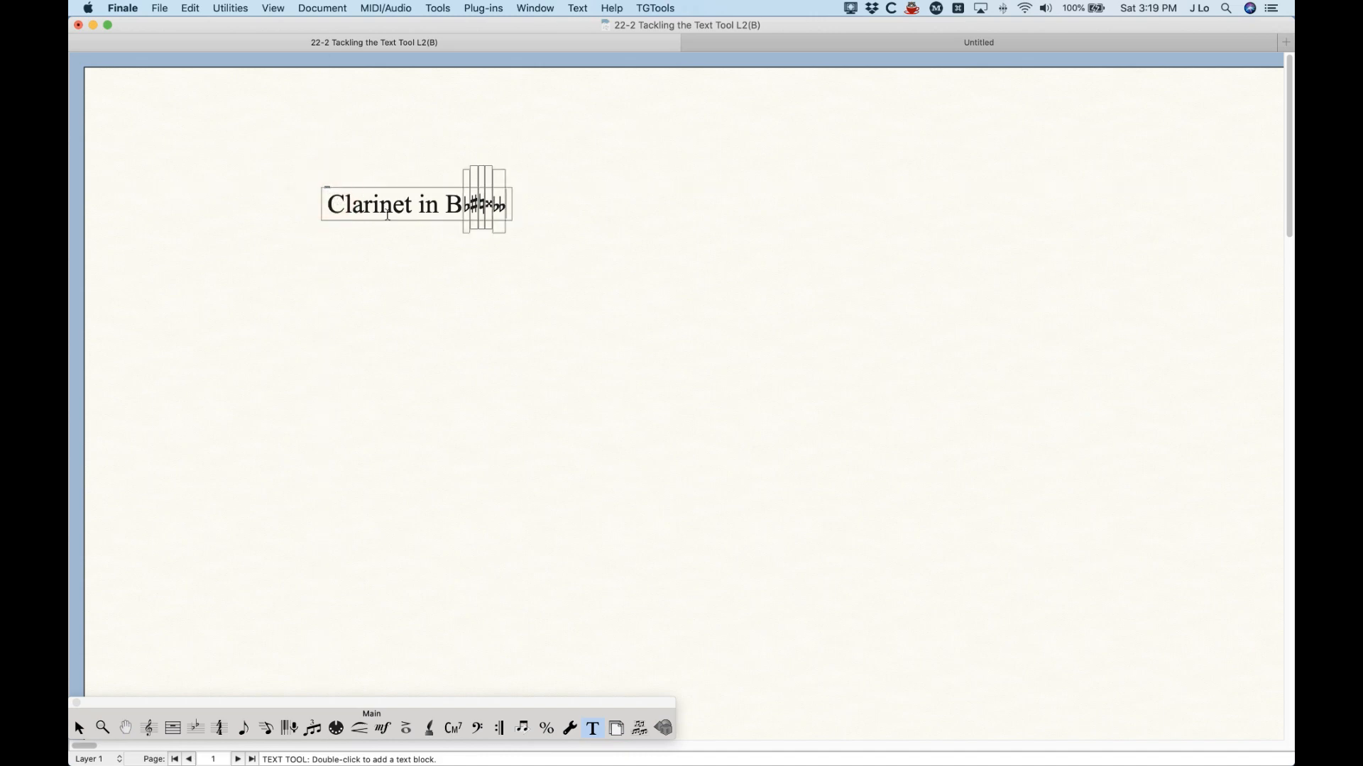
{"action": "left_click", "coordinate": [410, 207]}
{"action": "left_click", "coordinate": [578, 8]}
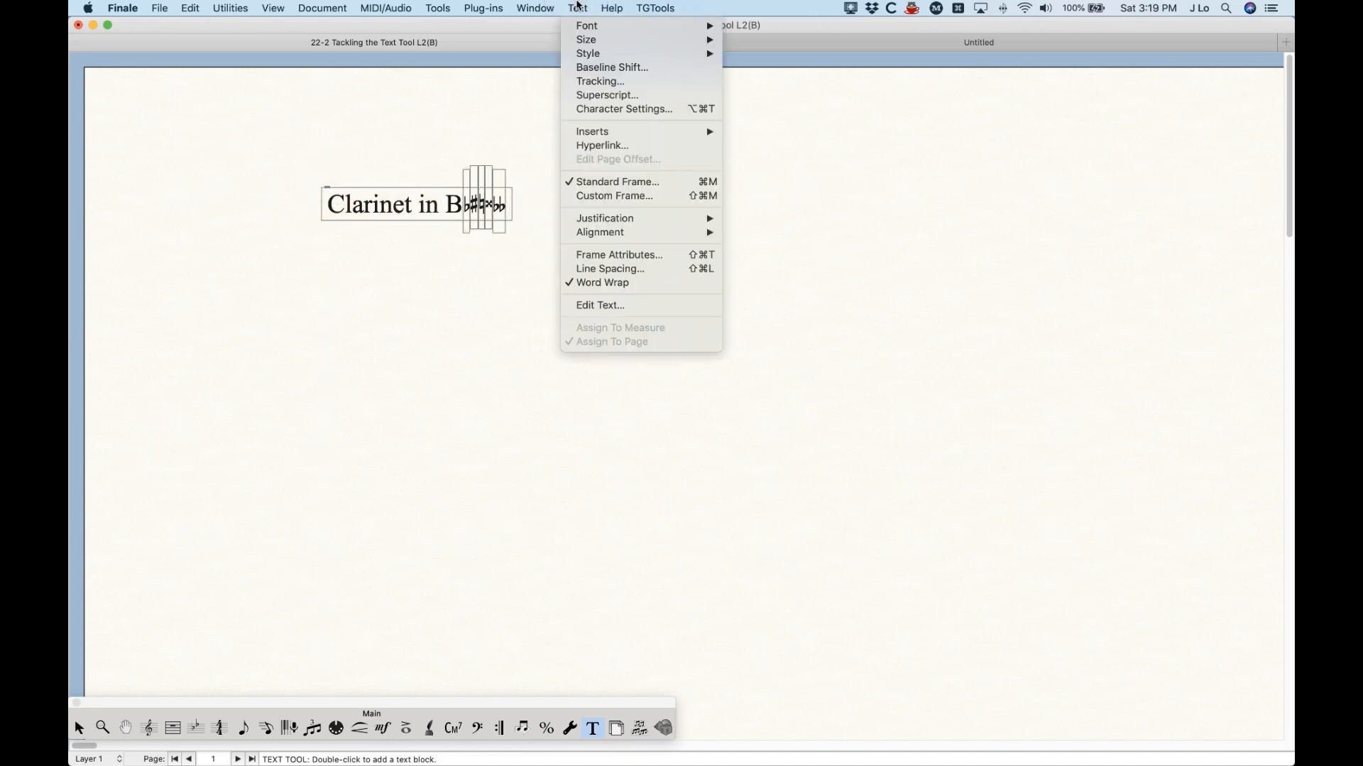
{"action": "mouse_move", "coordinate": [597, 133]}
{"action": "left_click", "coordinate": [574, 8]}
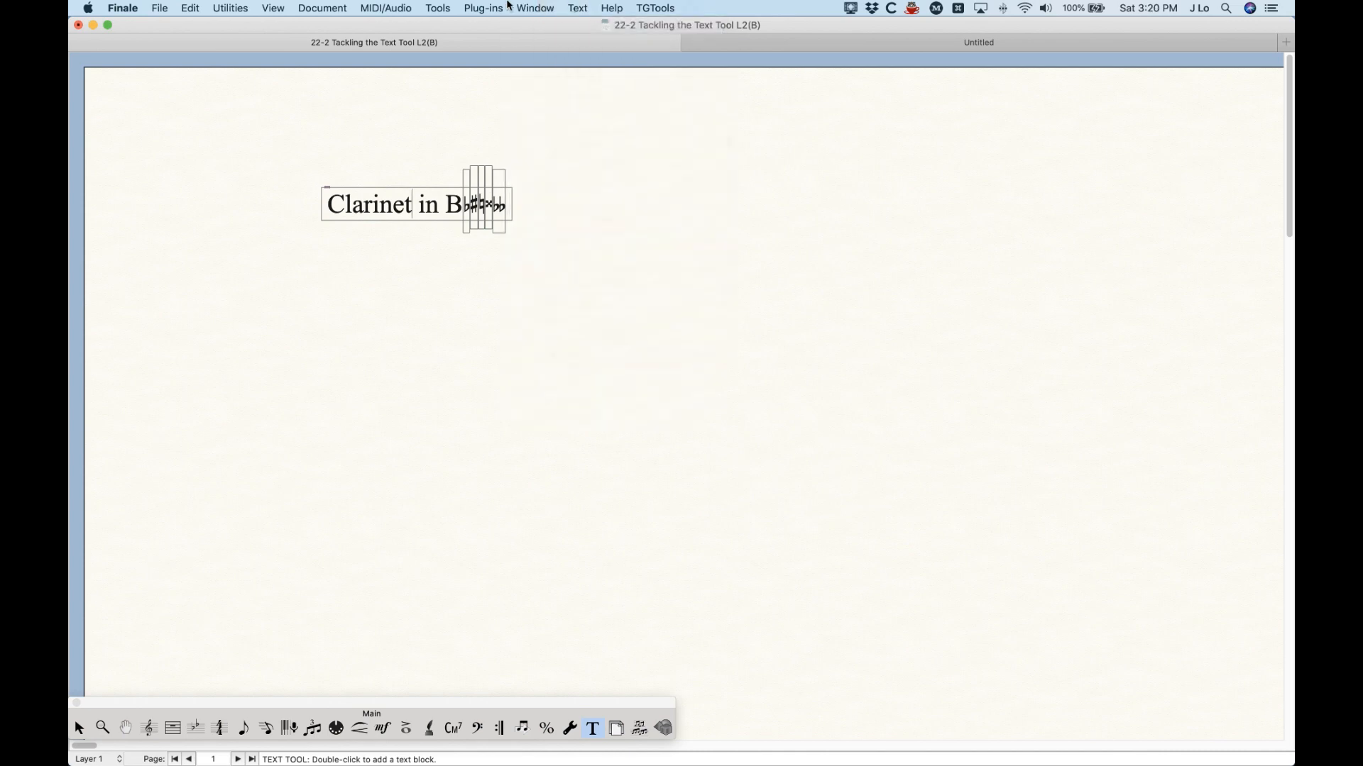
{"action": "left_click", "coordinate": [190, 8]}
{"action": "mouse_move", "coordinate": [160, 8]}
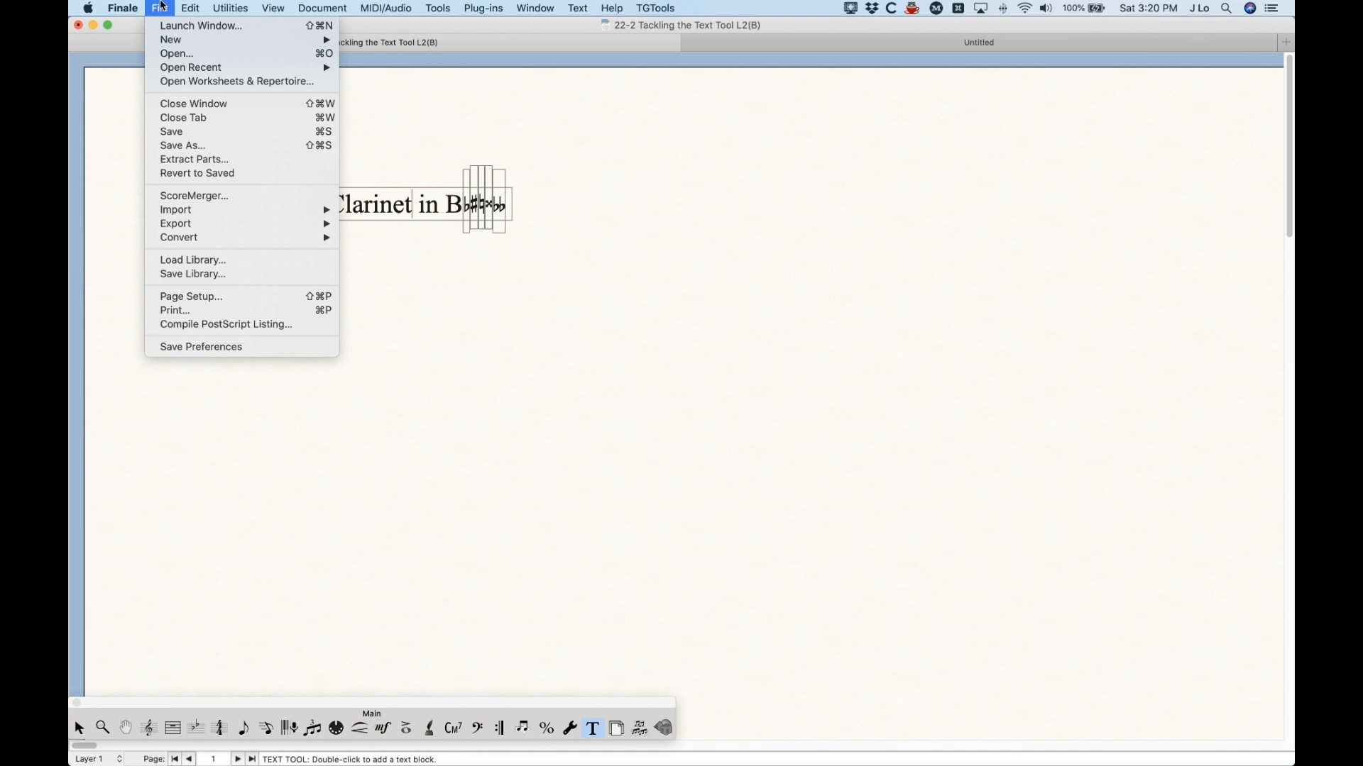
{"action": "left_click", "coordinate": [417, 83]}
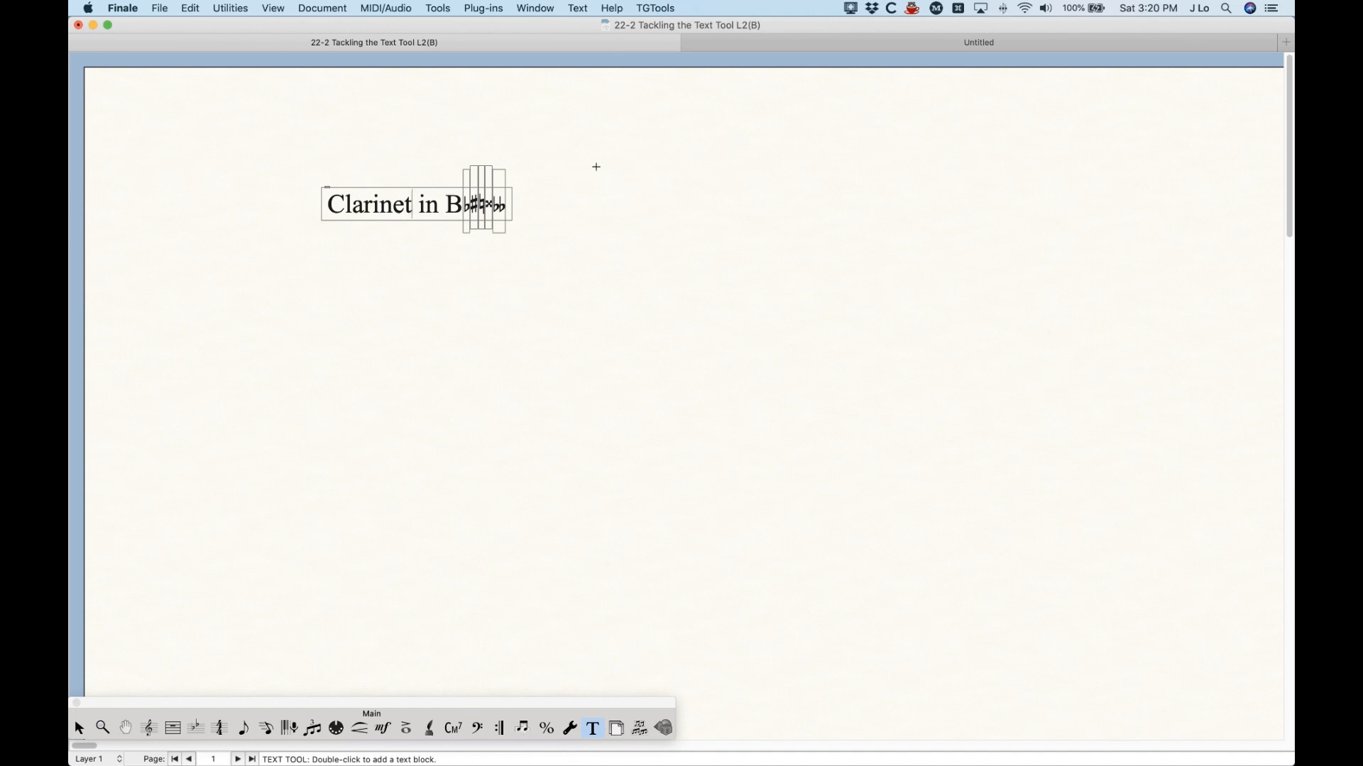
Step: View the Clarinet text block in the Edit Text dialog, check which text commands are available there, and cancel
{"action": "left_click", "coordinate": [577, 9]}
{"action": "left_click", "coordinate": [605, 305]}
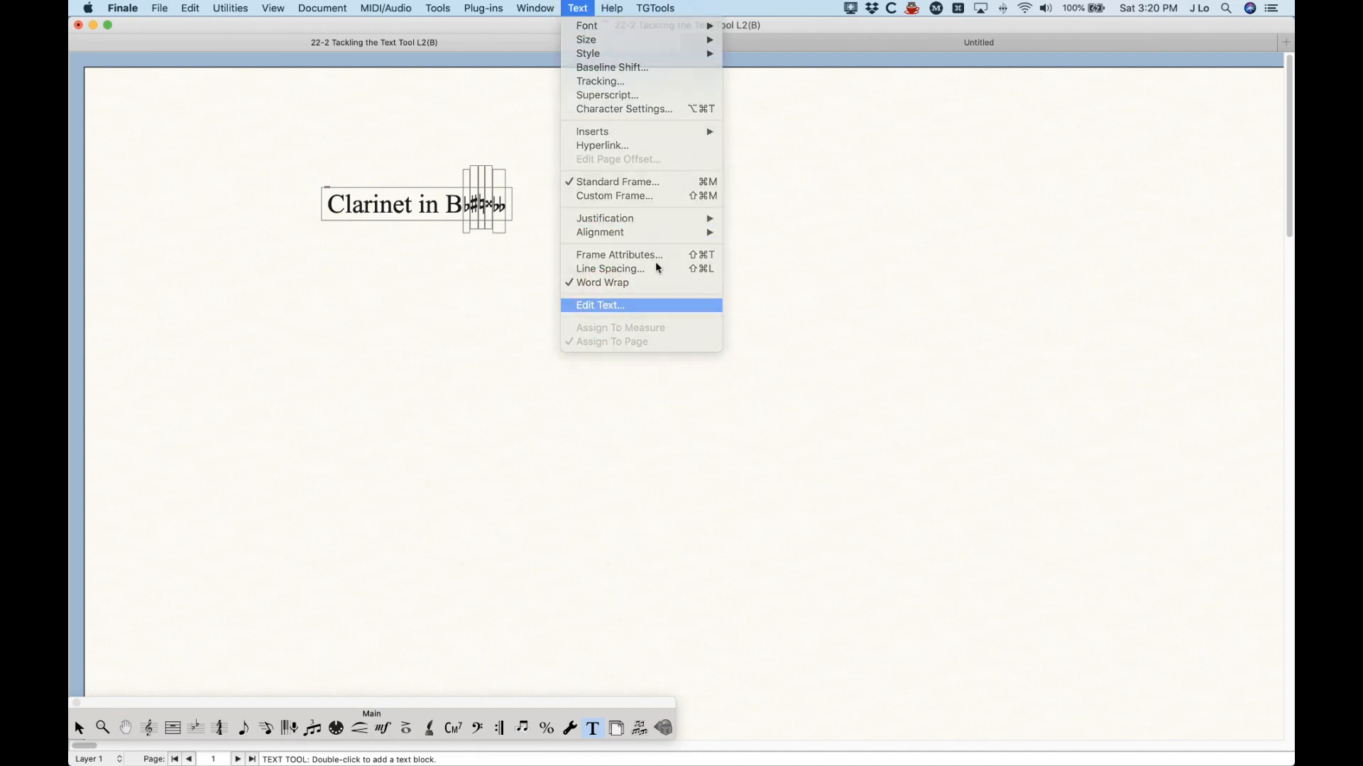
{"action": "left_click", "coordinate": [647, 204]}
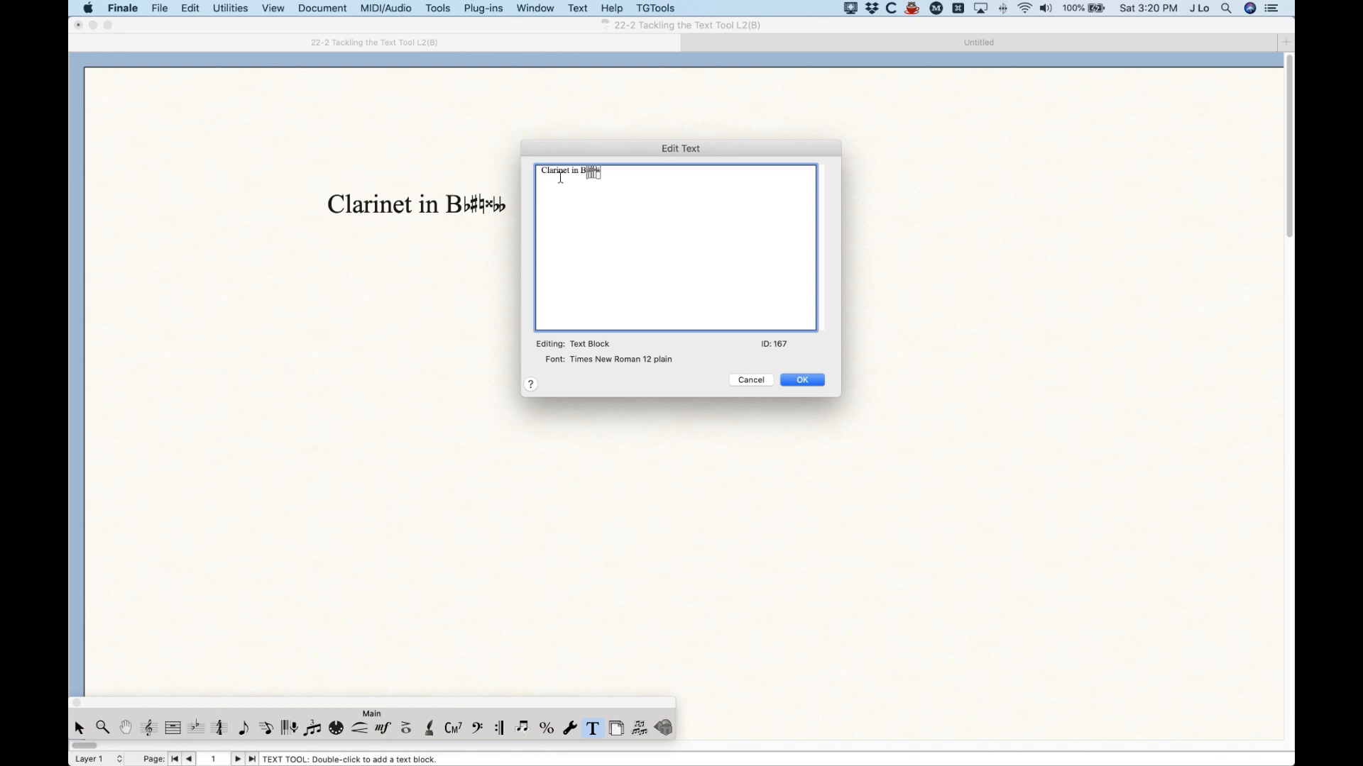
{"action": "left_click", "coordinate": [577, 8]}
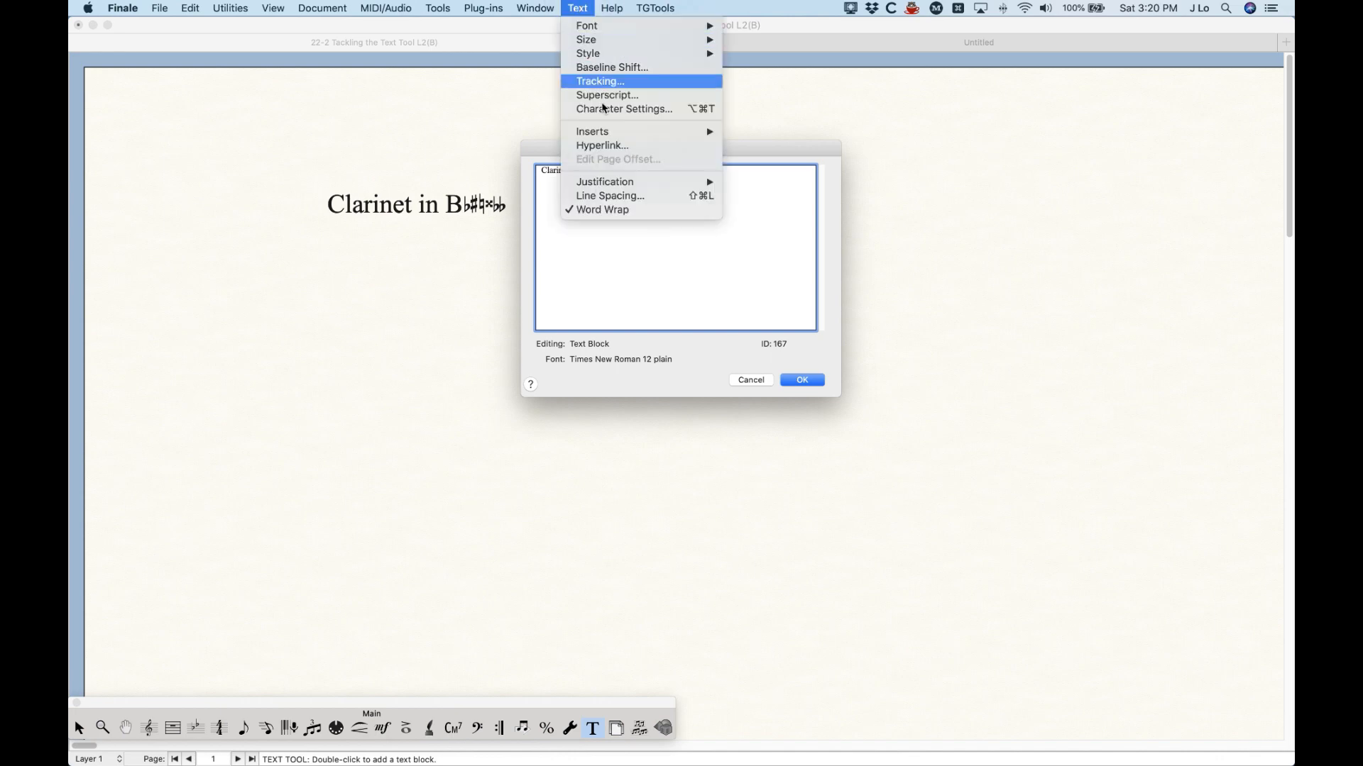
{"action": "left_click", "coordinate": [586, 8]}
{"action": "left_click", "coordinate": [751, 380]}
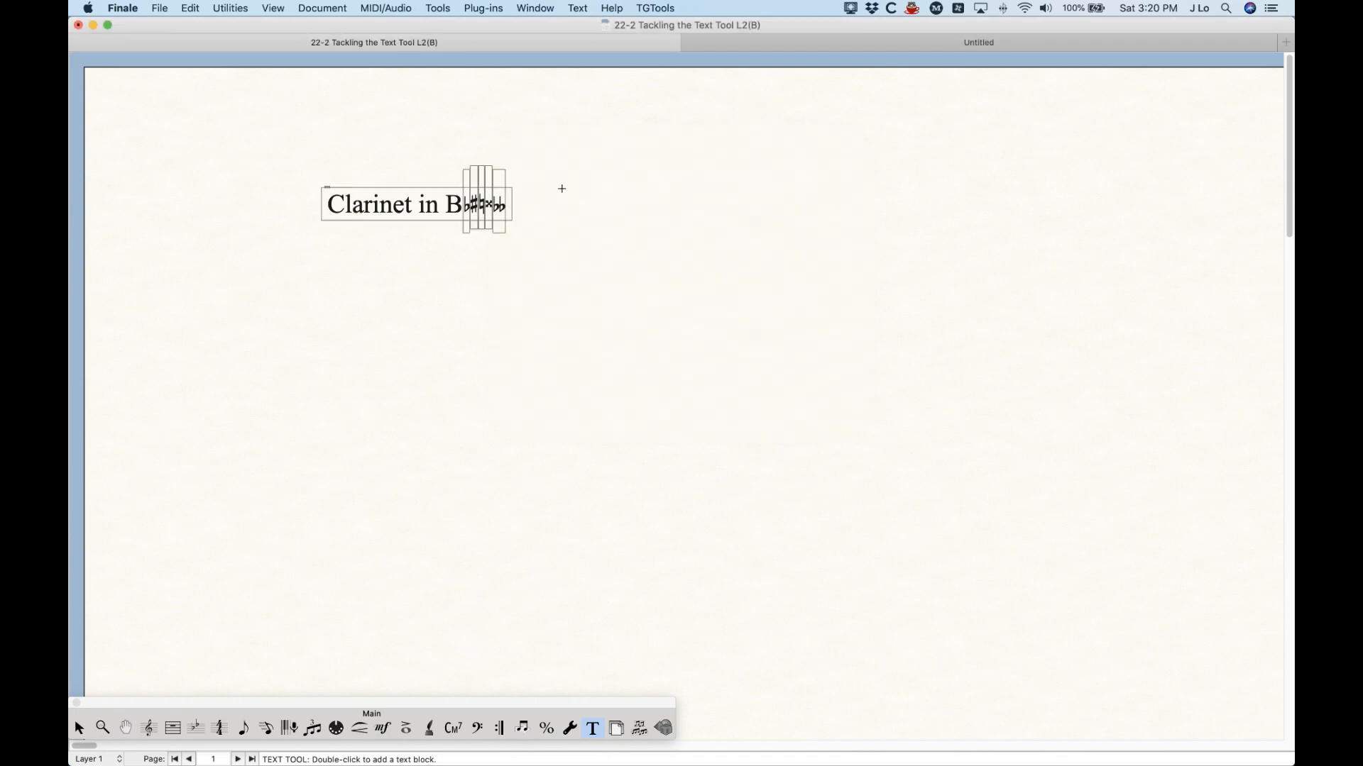
Step: Create a text block above the Clarinet text on the first page, containing a page number insert, and finish editing it
{"action": "left_click", "coordinate": [657, 117]}
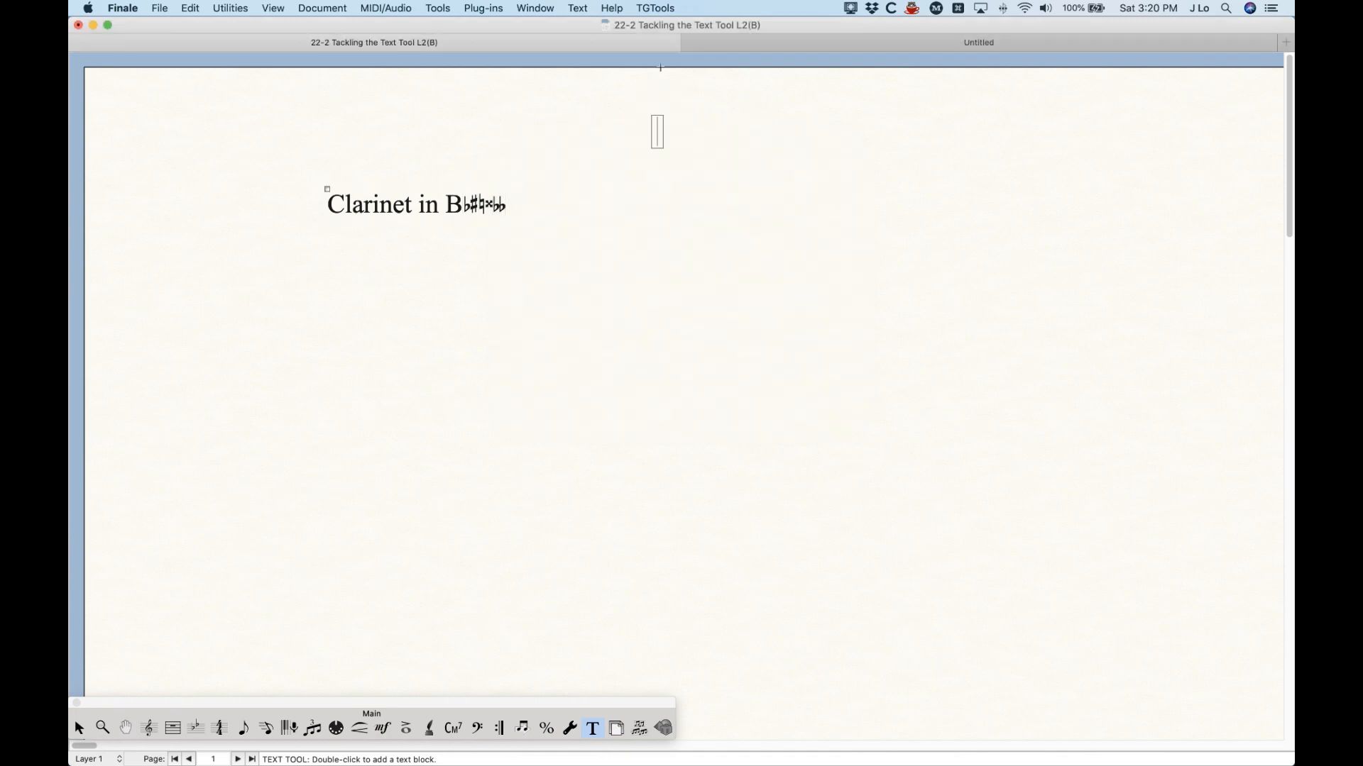
{"action": "left_click", "coordinate": [577, 7]}
{"action": "mouse_move", "coordinate": [603, 135]}
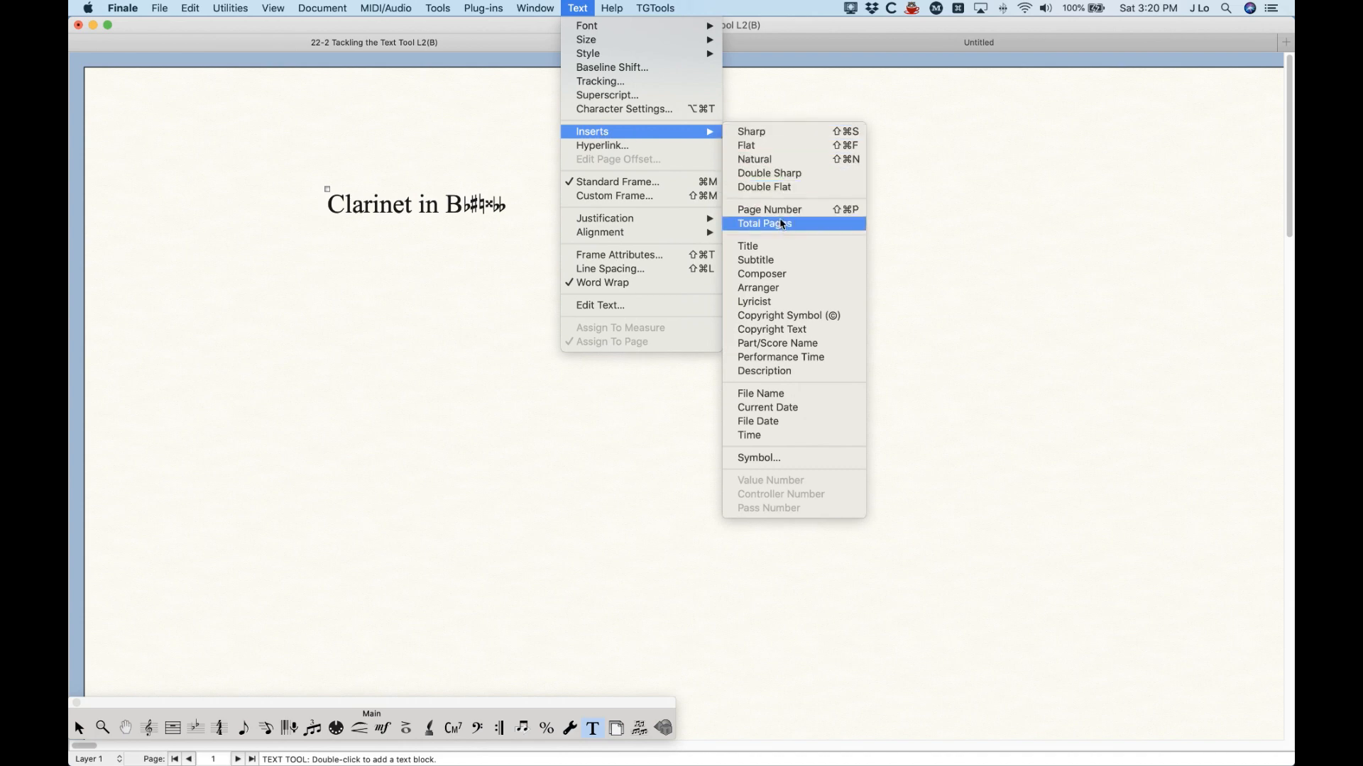
{"action": "left_click", "coordinate": [832, 213]}
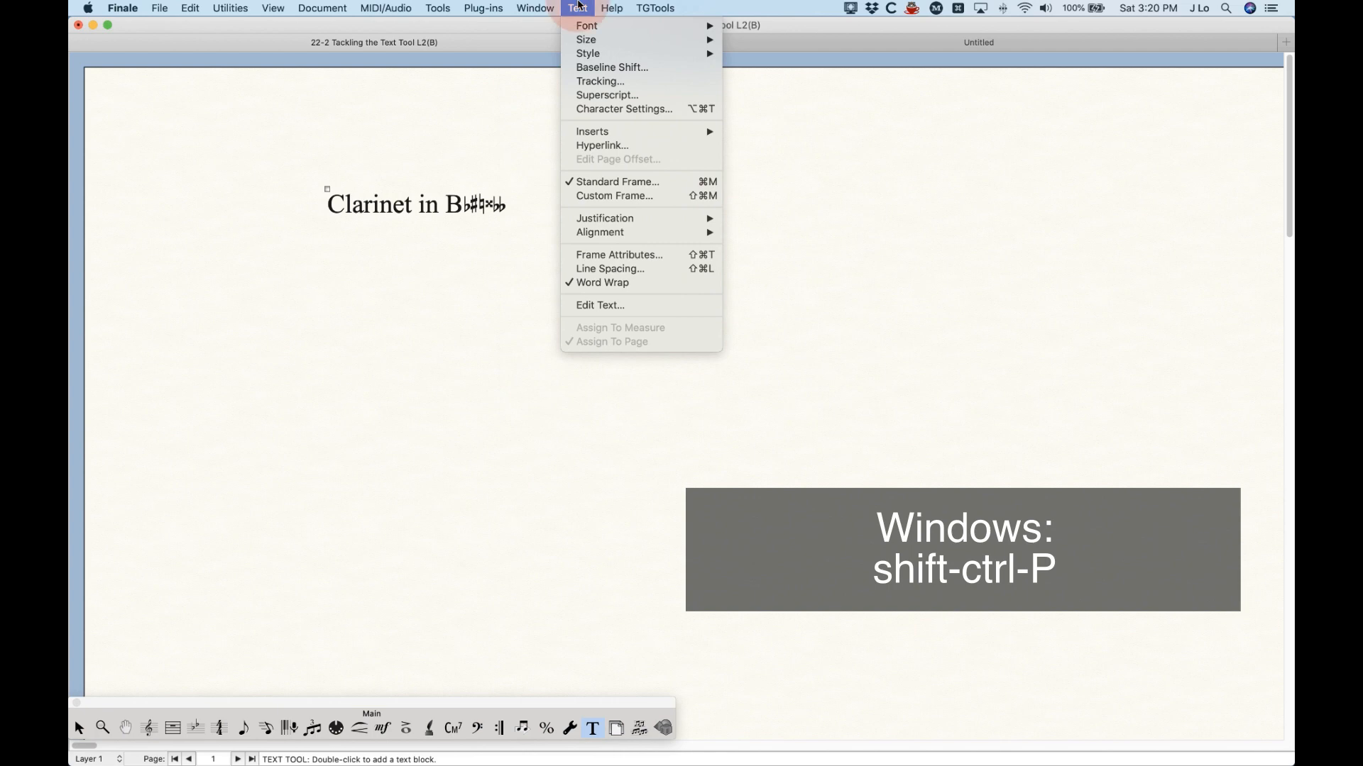
{"action": "key", "text": "shift+super+p"}
{"action": "left_click", "coordinate": [695, 189]}
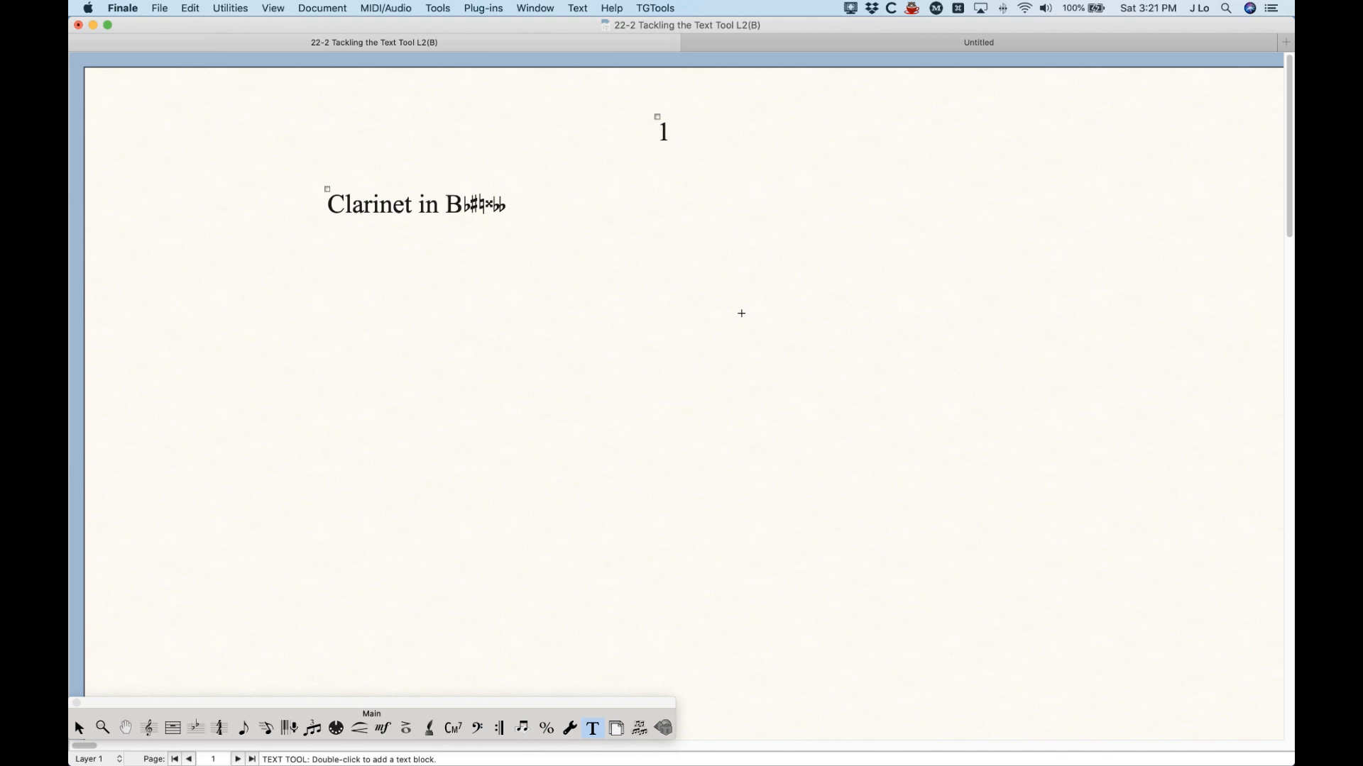
Step: Set the frame attributes of the first page's page number block to a page range of 1 through 2
{"action": "scroll", "coordinate": [741, 313], "scroll_direction": "right", "scroll_amount": 15}
{"action": "scroll", "coordinate": [742, 313], "scroll_direction": "left", "scroll_amount": 15}
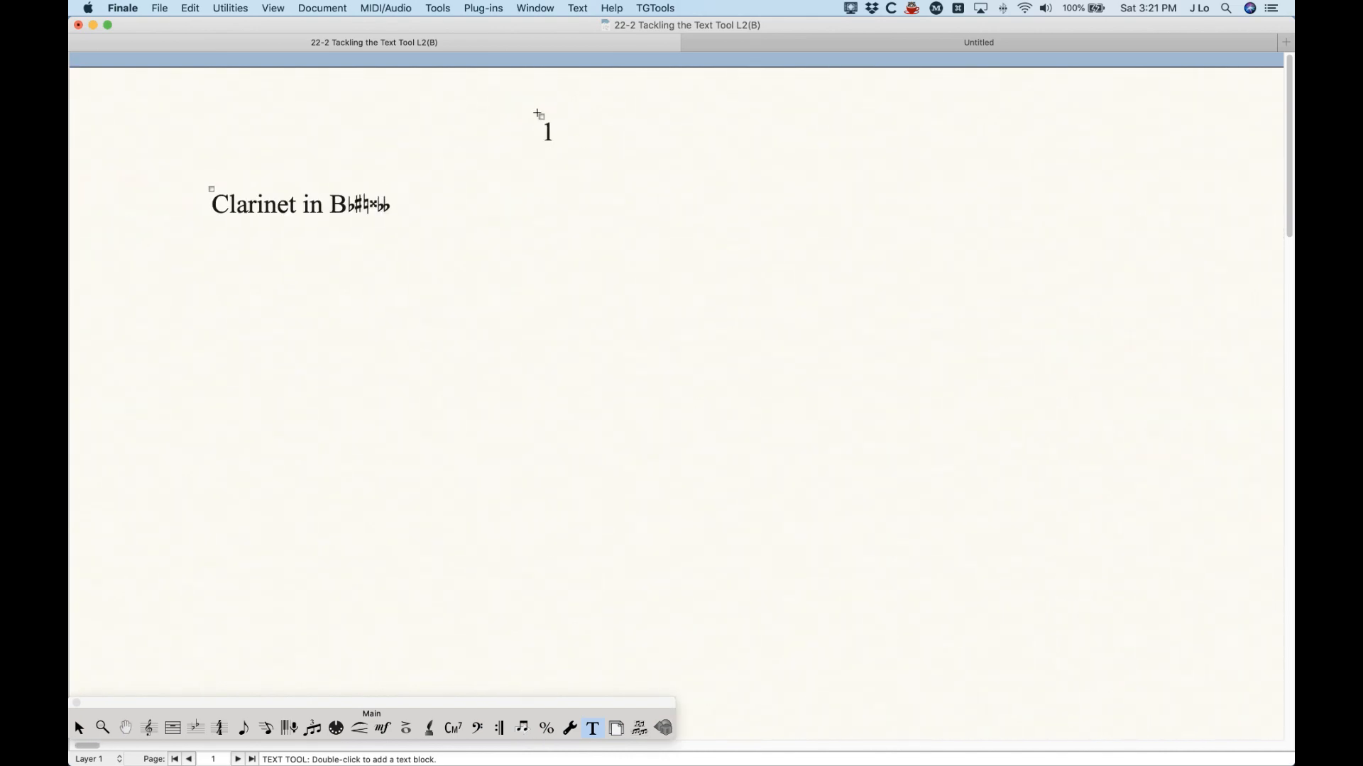
{"action": "right_click", "coordinate": [541, 117]}
{"action": "left_click", "coordinate": [573, 140]}
{"action": "left_click", "coordinate": [653, 181]}
{"action": "left_click", "coordinate": [657, 193]}
{"action": "left_click", "coordinate": [811, 182]}
{"action": "type", "text": "2"}
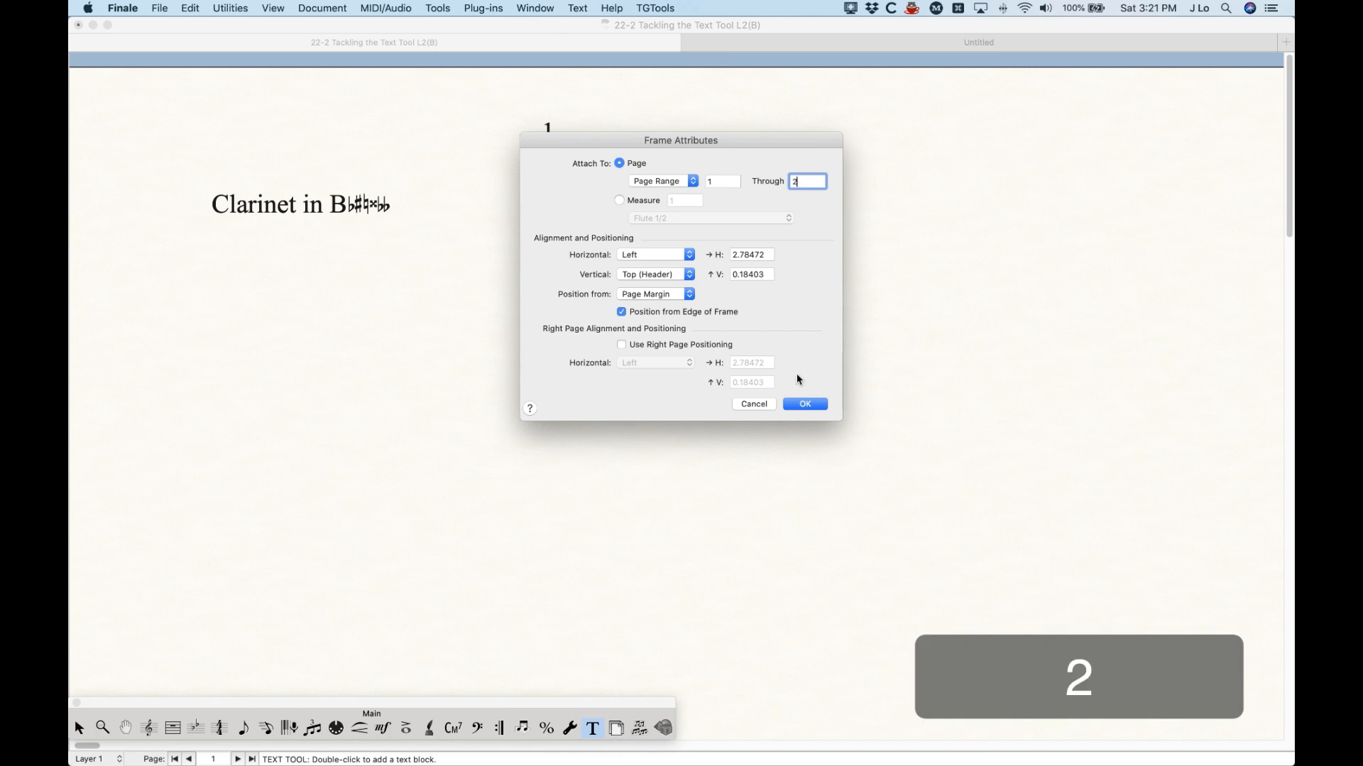
{"action": "left_click", "coordinate": [806, 404]}
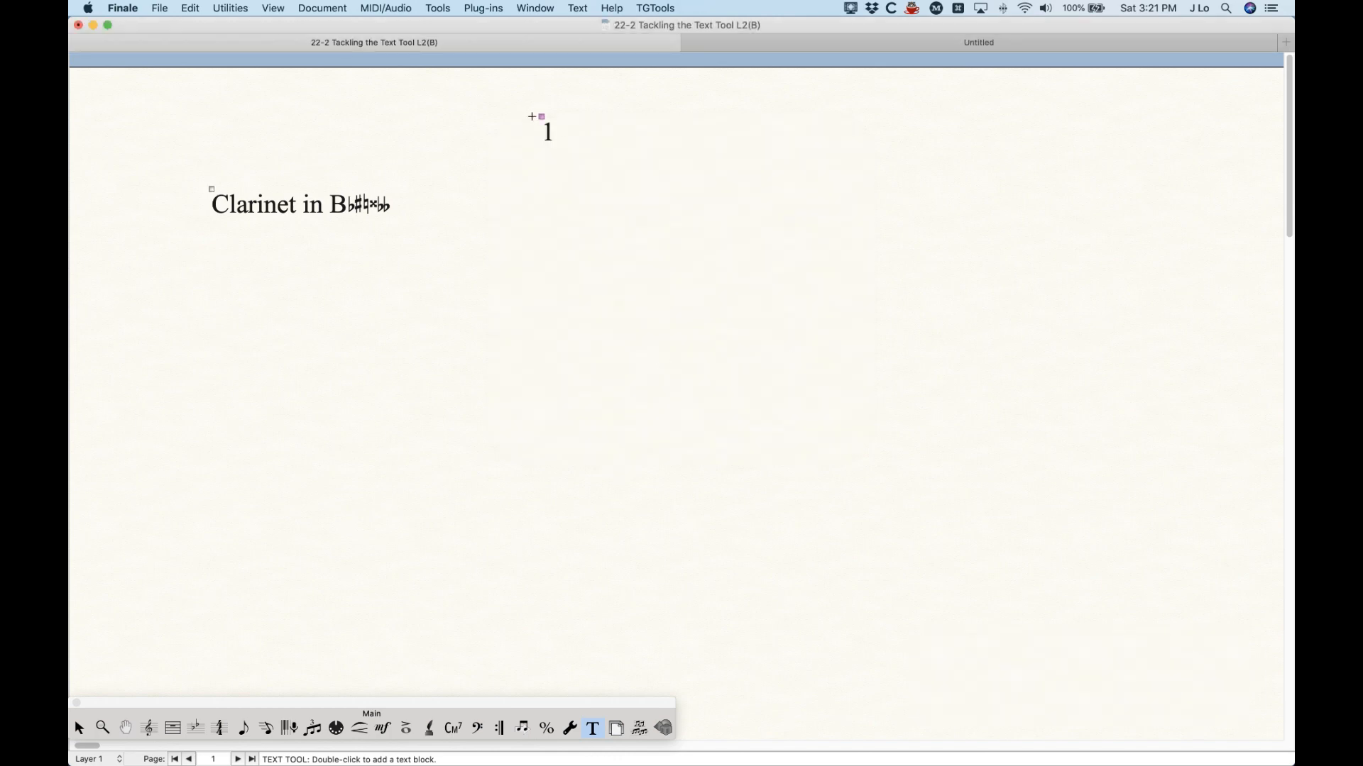
Step: Examine the page numbers at the top of pages 2, 3 and 4 and compare their positions on facing pages
{"action": "scroll", "coordinate": [575, 355], "scroll_direction": "right", "scroll_amount": 15}
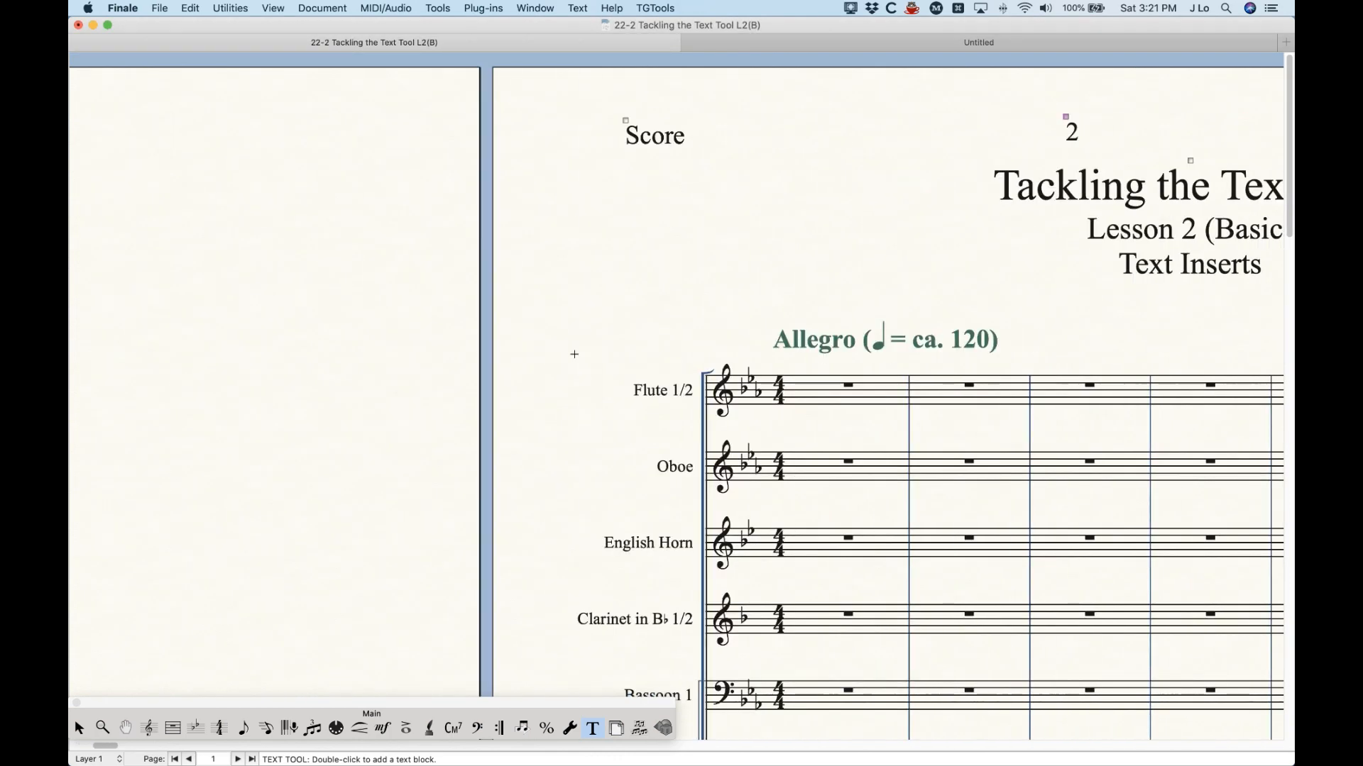
{"action": "scroll", "coordinate": [771, 283], "scroll_direction": "right", "scroll_amount": 20}
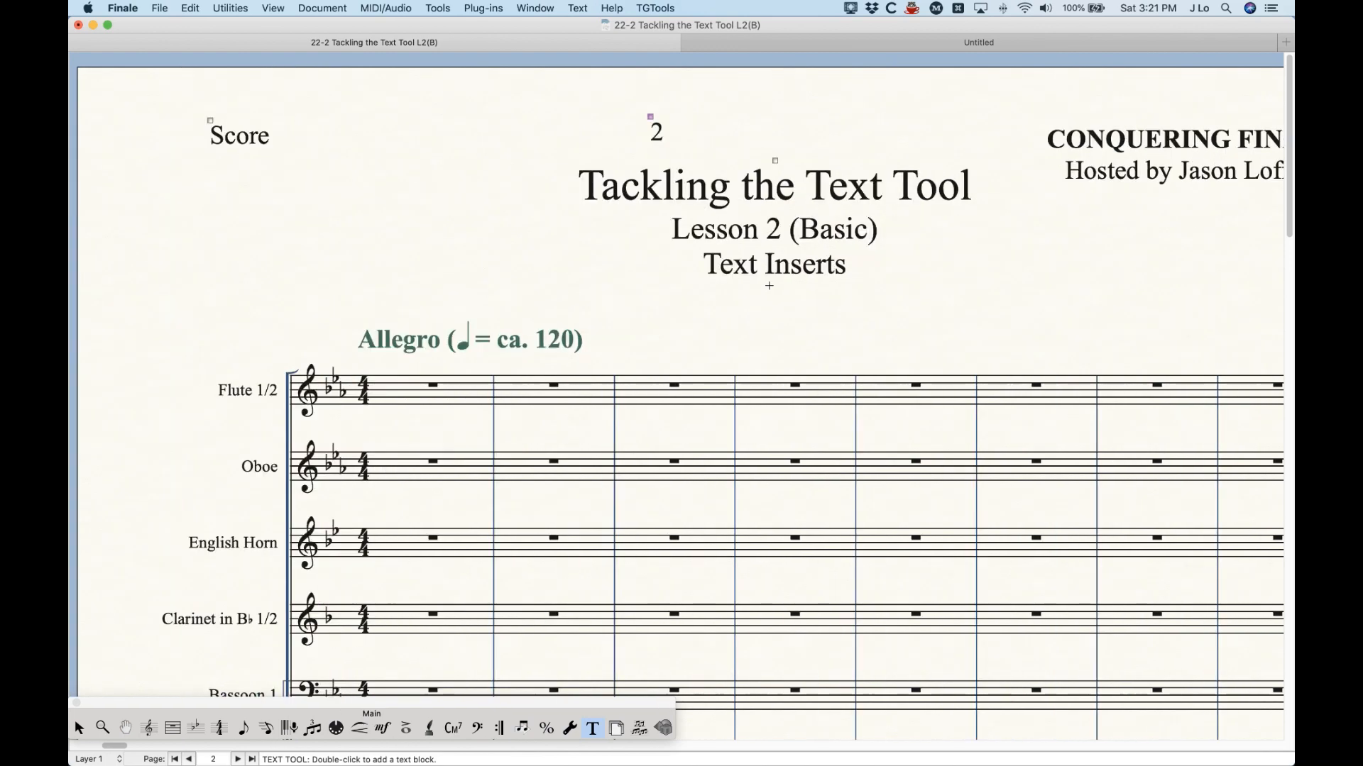
{"action": "scroll", "coordinate": [764, 291], "scroll_direction": "right", "scroll_amount": 20}
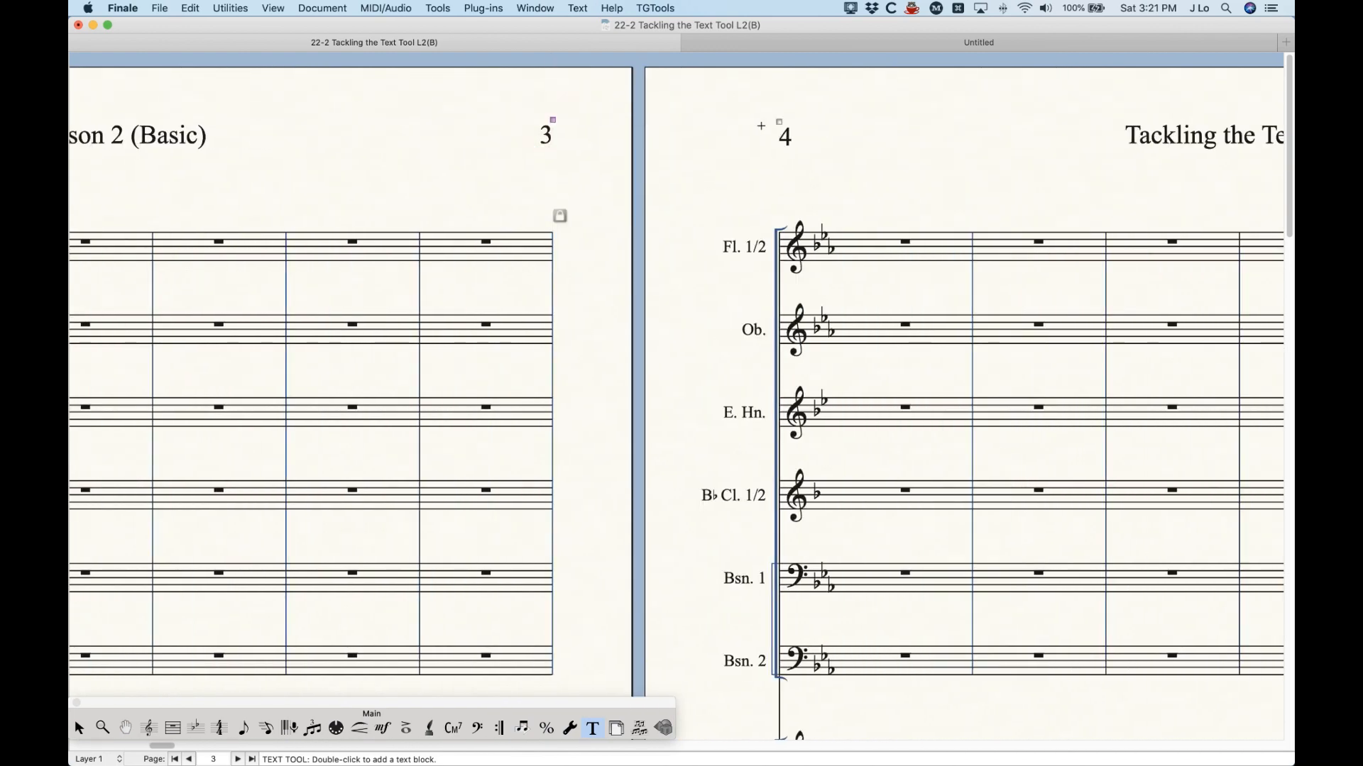
{"action": "left_click", "coordinate": [779, 122]}
{"action": "key", "text": "super+minus"}
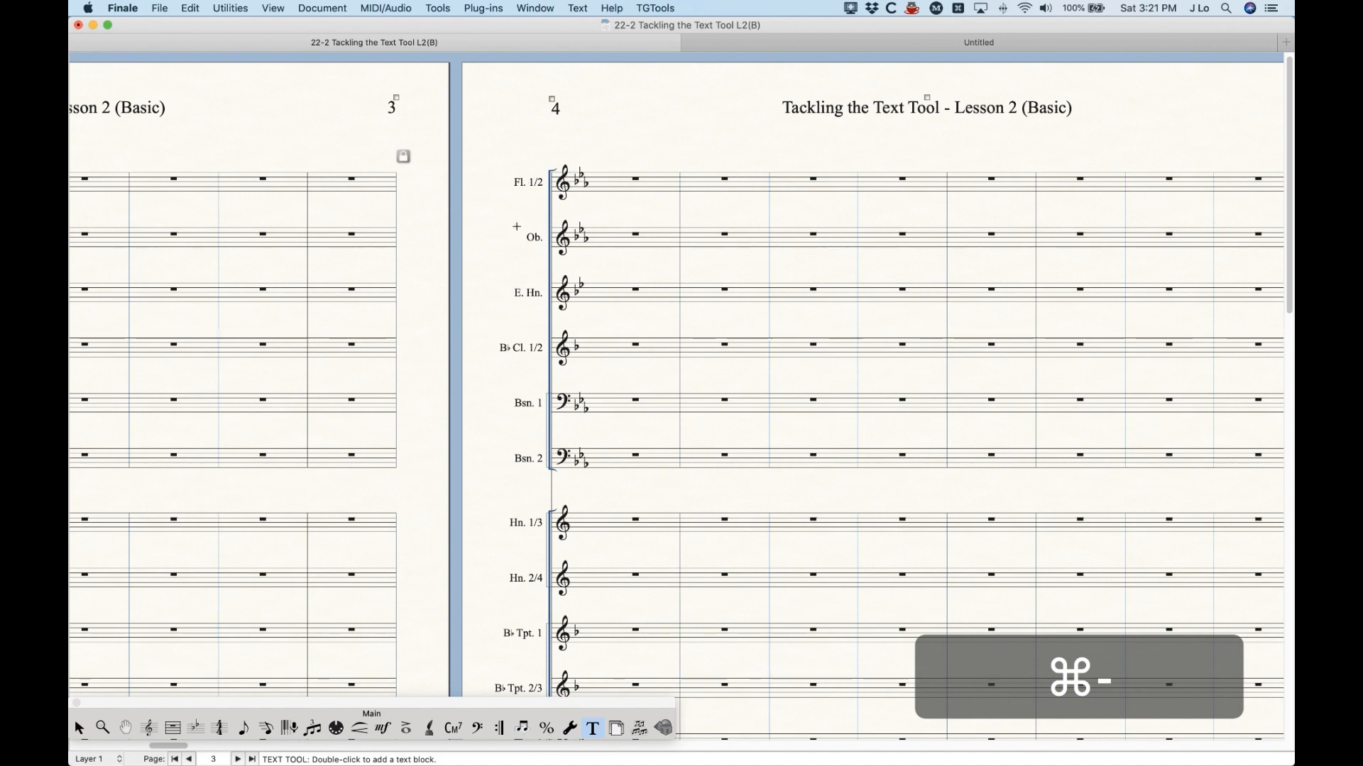
{"action": "key", "text": "super+minus"}
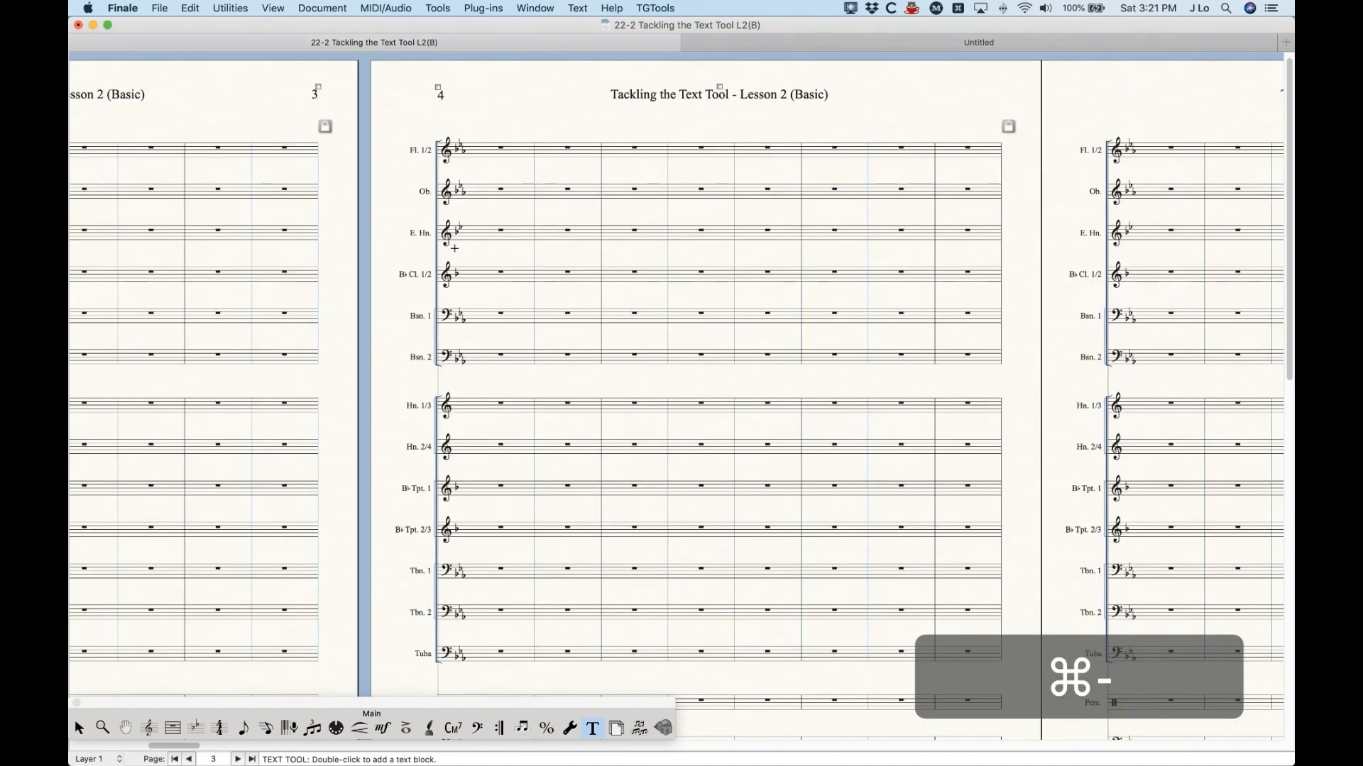
{"action": "scroll", "coordinate": [452, 245], "scroll_direction": "left", "scroll_amount": 10}
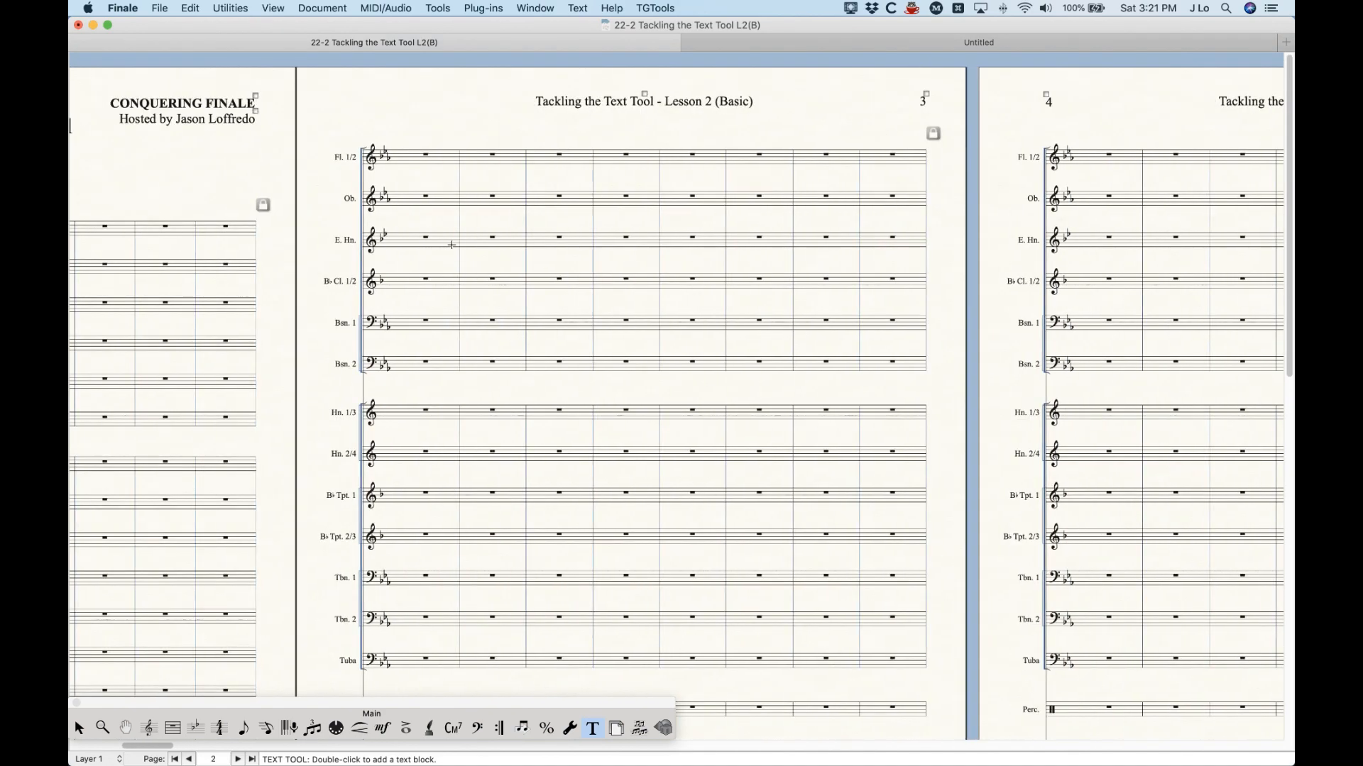
{"action": "scroll", "coordinate": [452, 245], "scroll_direction": "right", "scroll_amount": 5}
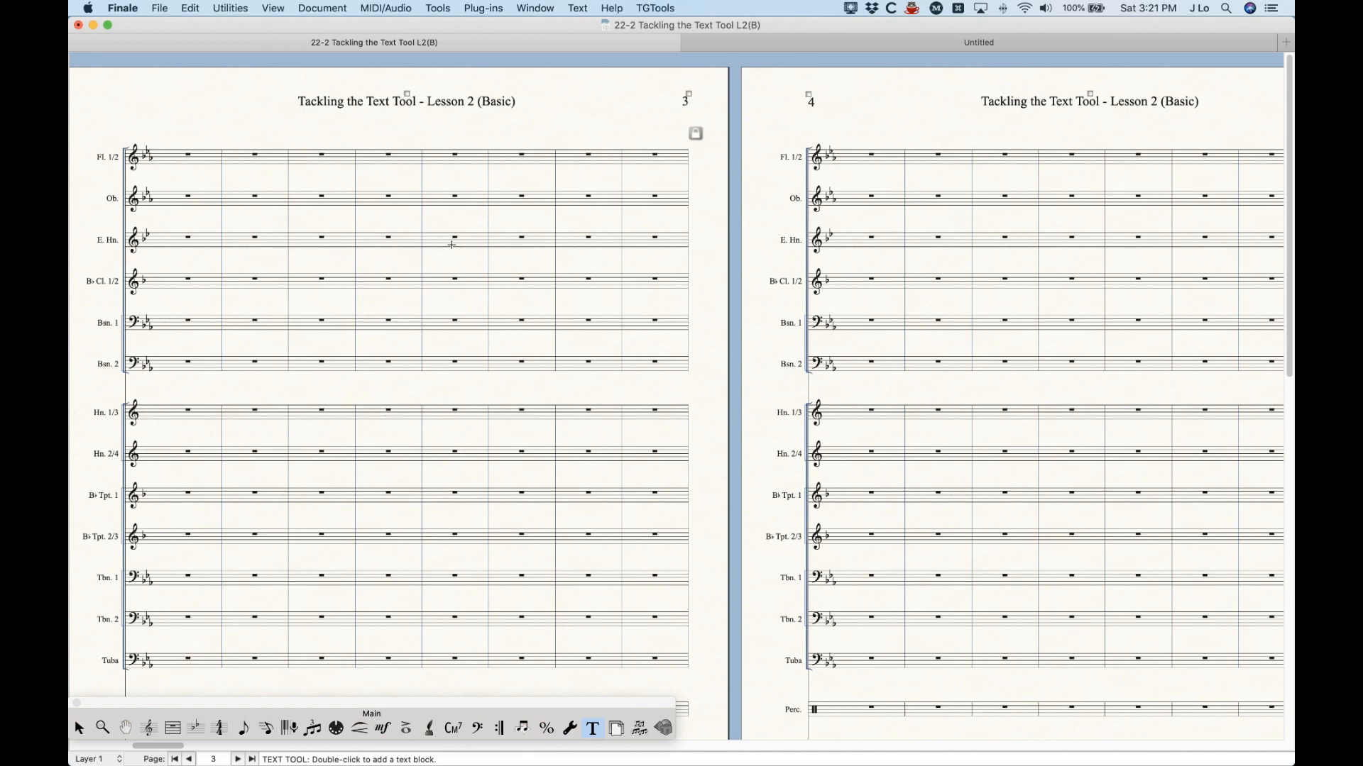
{"action": "scroll", "coordinate": [452, 245], "scroll_direction": "left", "scroll_amount": 9}
{"action": "scroll", "coordinate": [451, 244], "scroll_direction": "right", "scroll_amount": 3}
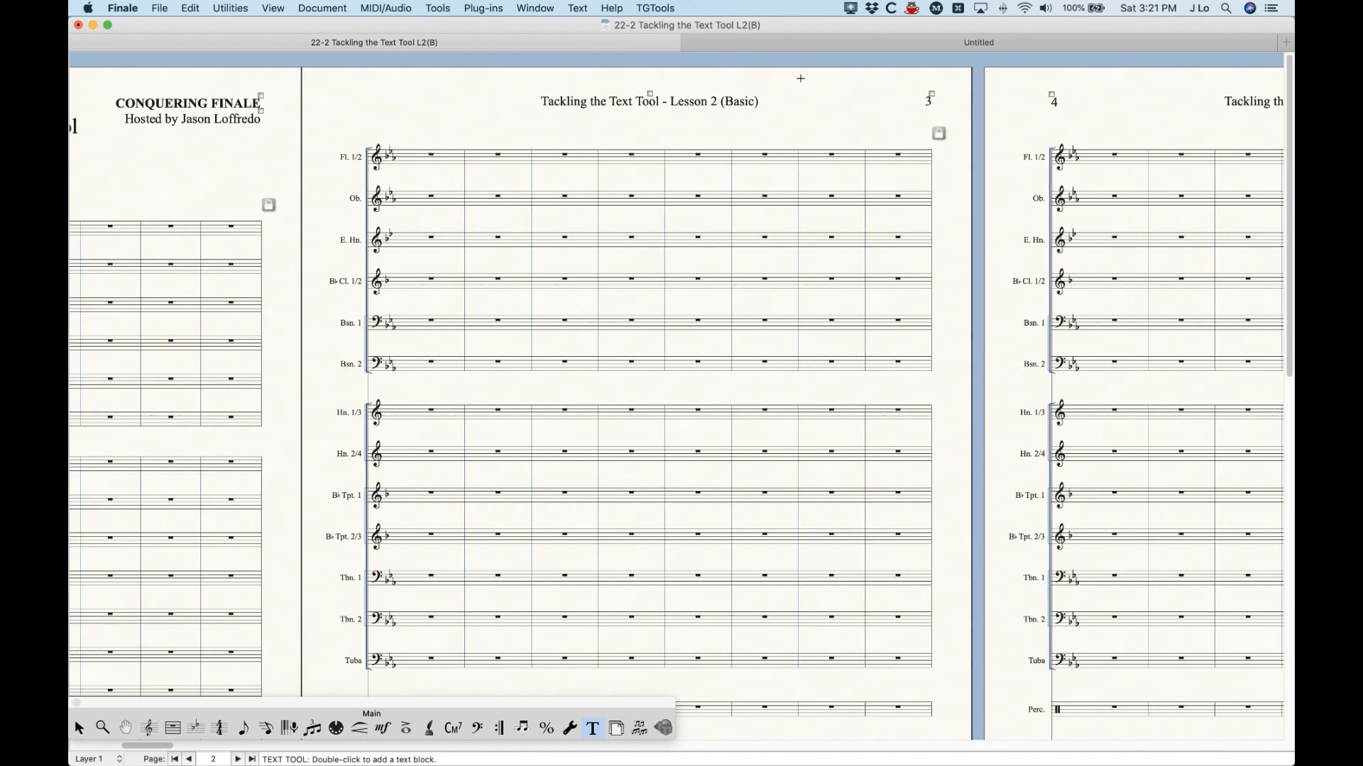
Step: Add a space and a Total Pages insert after the page number in the text block on page 3
{"action": "left_click", "coordinate": [933, 95]}
{"action": "left_click", "coordinate": [873, 89]}
{"action": "left_click", "coordinate": [930, 98]}
{"action": "key", "text": "Right"}
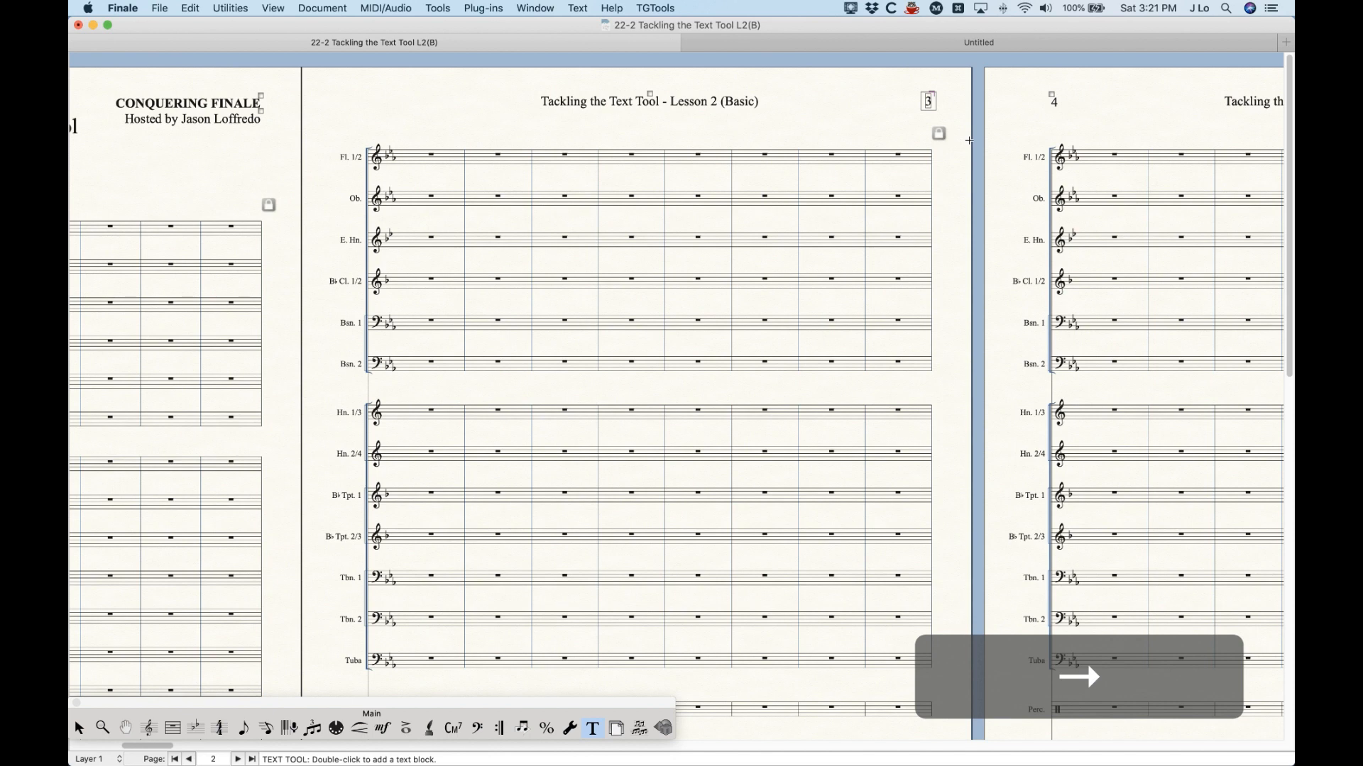
{"action": "key", "text": "space"}
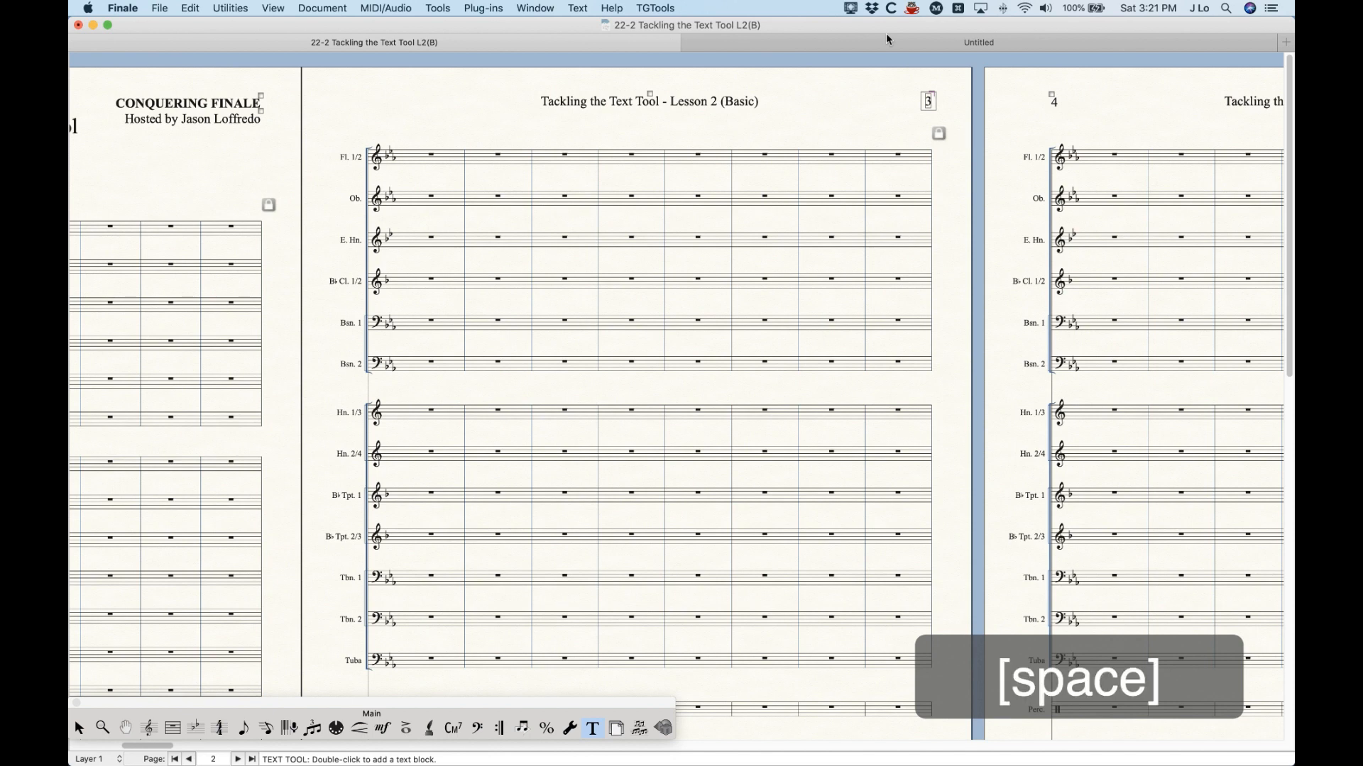
{"action": "left_click", "coordinate": [577, 8]}
{"action": "mouse_move", "coordinate": [596, 132]}
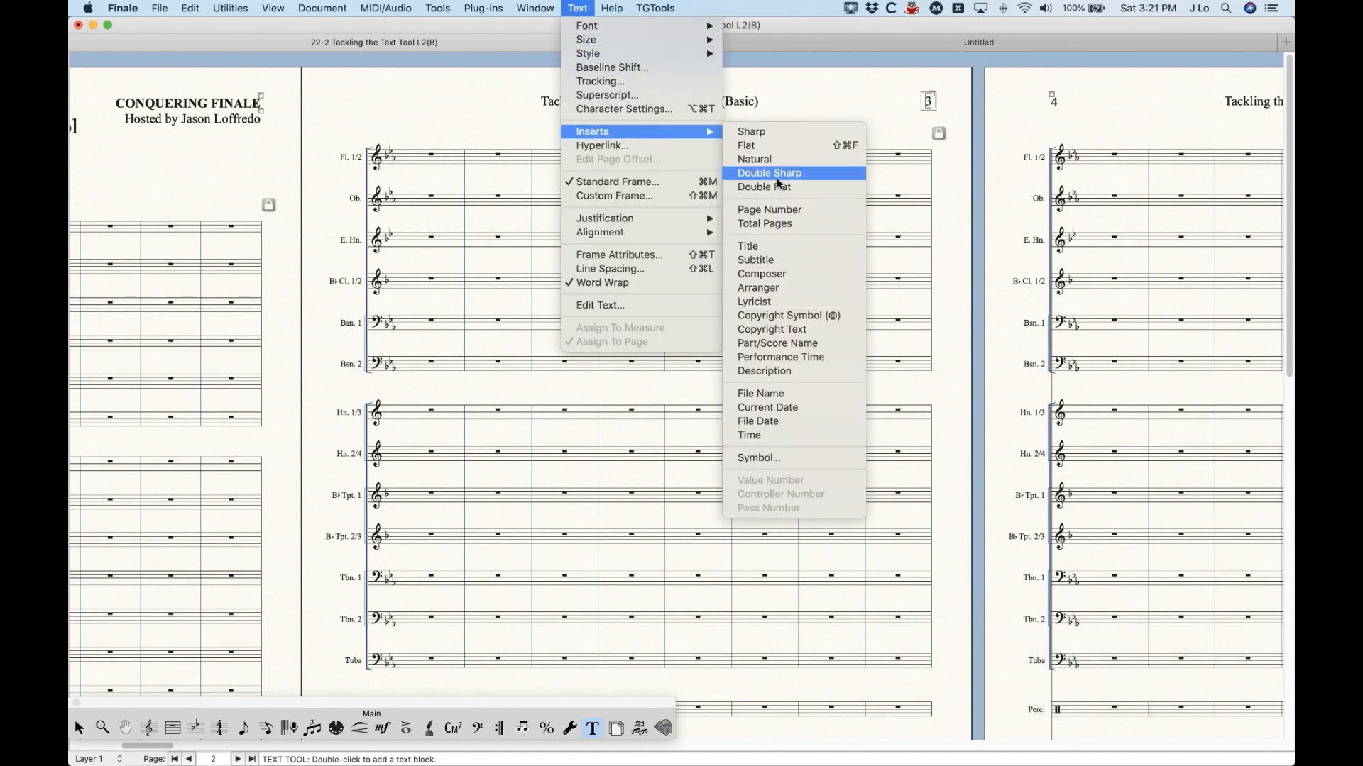
{"action": "left_click", "coordinate": [770, 225]}
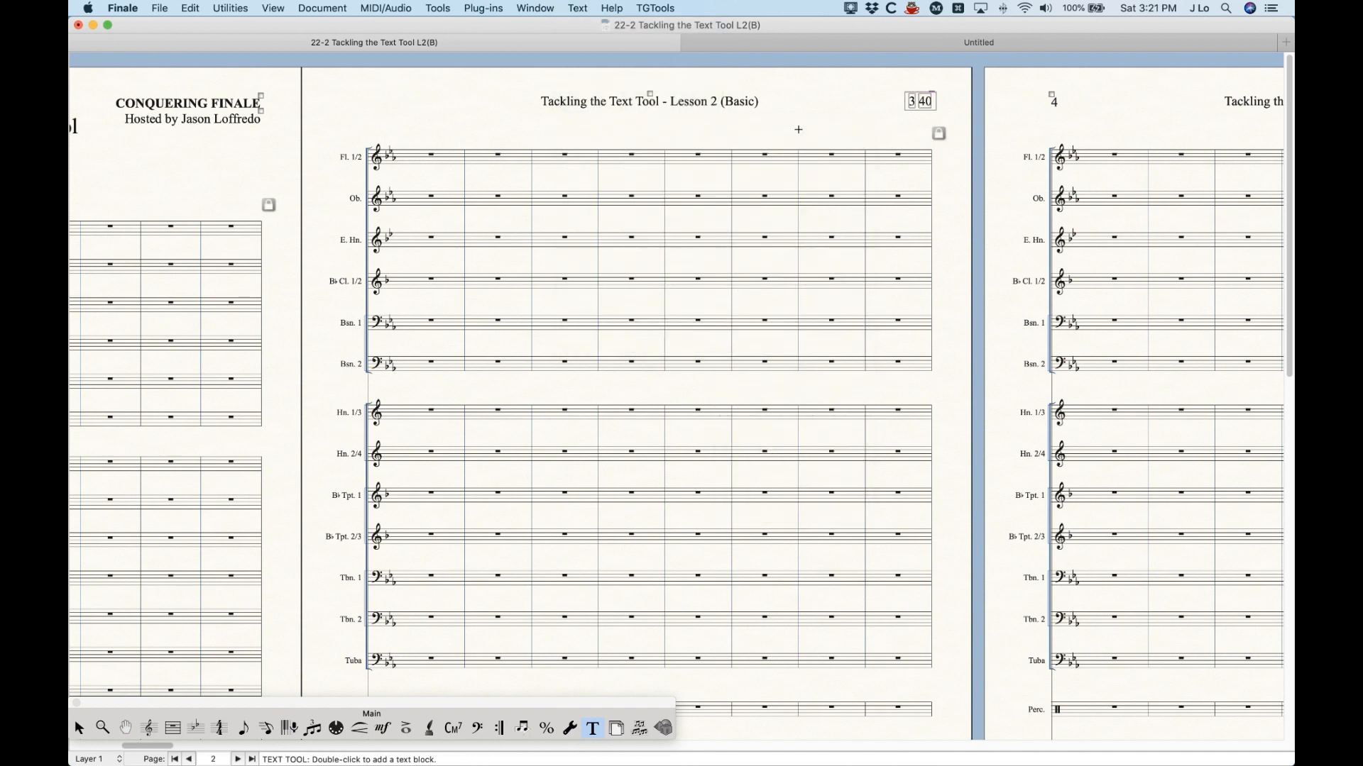
Step: Insert the word "of" between the page number and the total pages on page 3, and finish editing
{"action": "key", "text": "Left"}
{"action": "key", "text": "Left"}
{"action": "key", "text": "Left"}
{"action": "key", "text": "Right"}
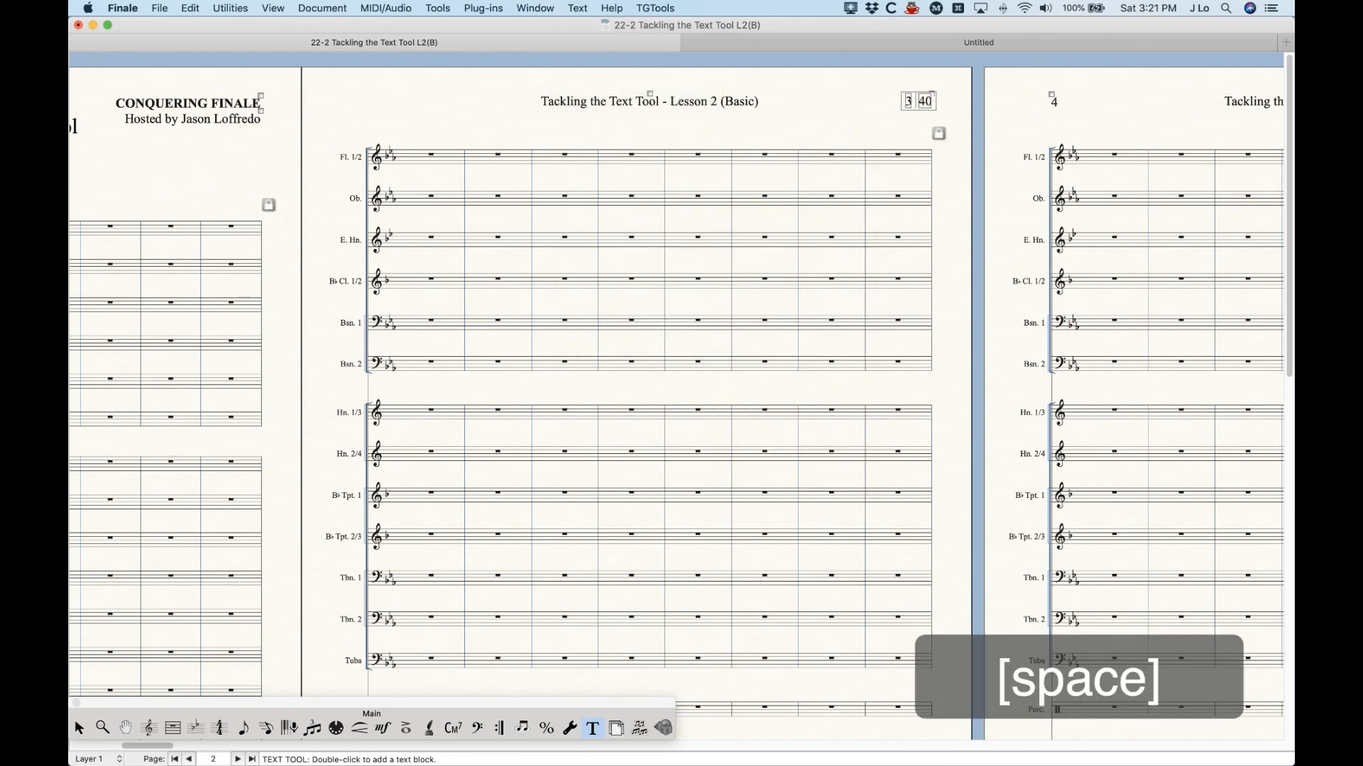
{"action": "type", "text": "of"}
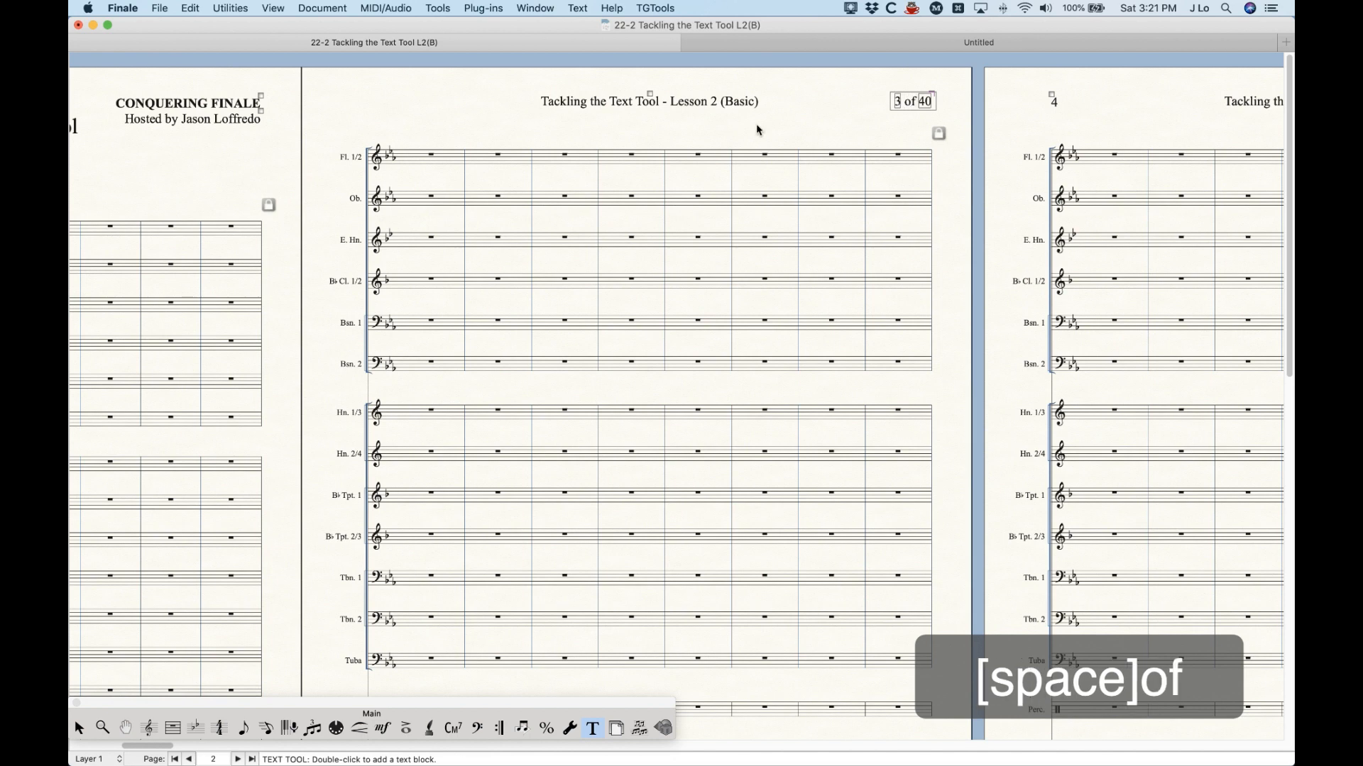
{"action": "left_click", "coordinate": [845, 98]}
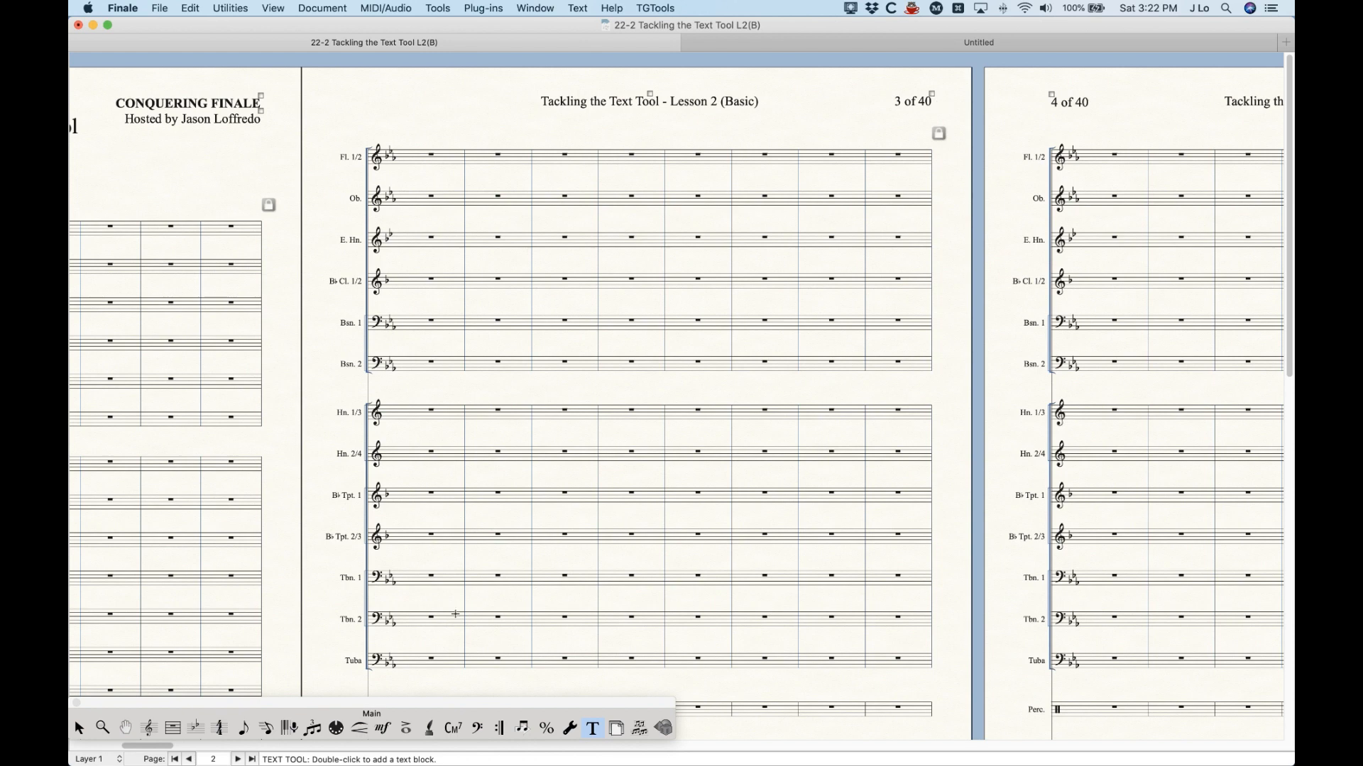
Step: Delete measures 305 to 312 in all staves on the last page of the score
{"action": "left_click_drag", "start_coordinate": [146, 750], "coordinate": [1268, 758]}
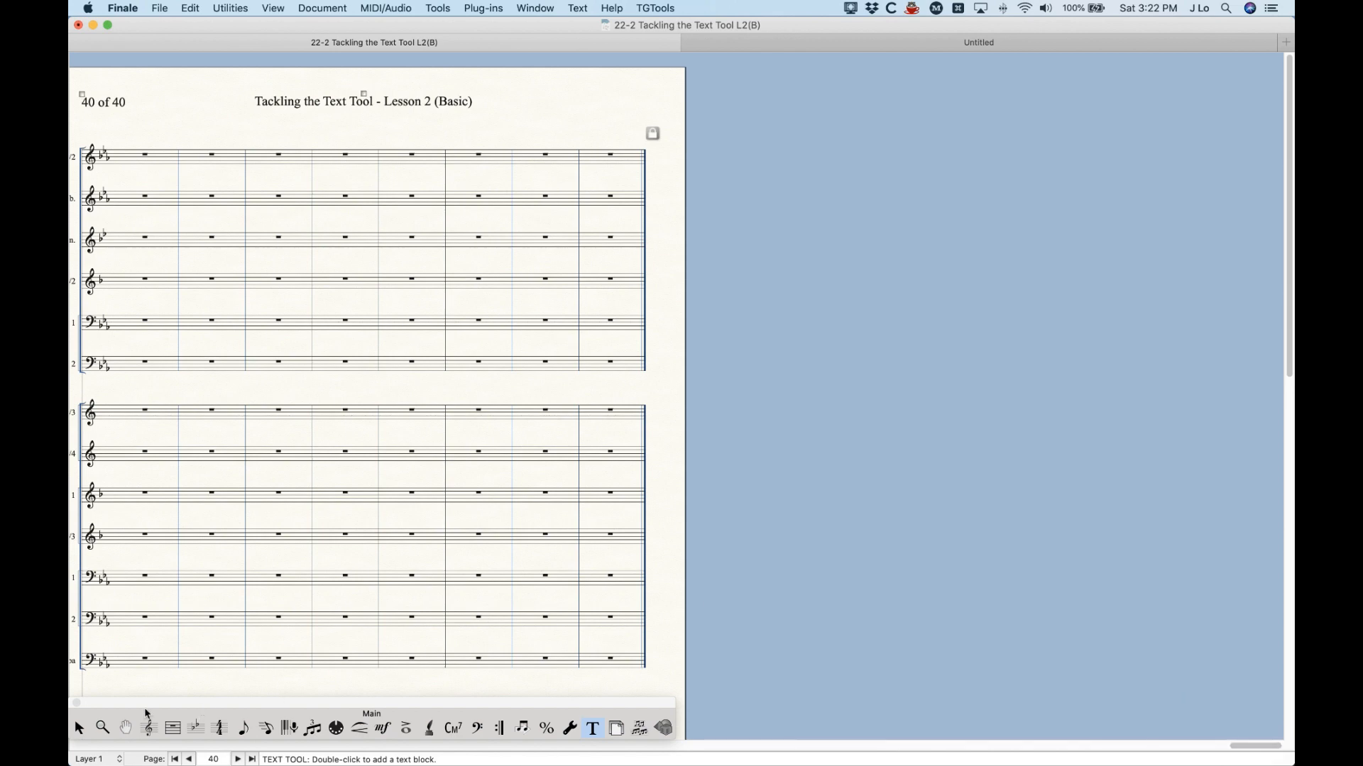
{"action": "left_click", "coordinate": [78, 729]}
{"action": "left_click", "coordinate": [139, 161]}
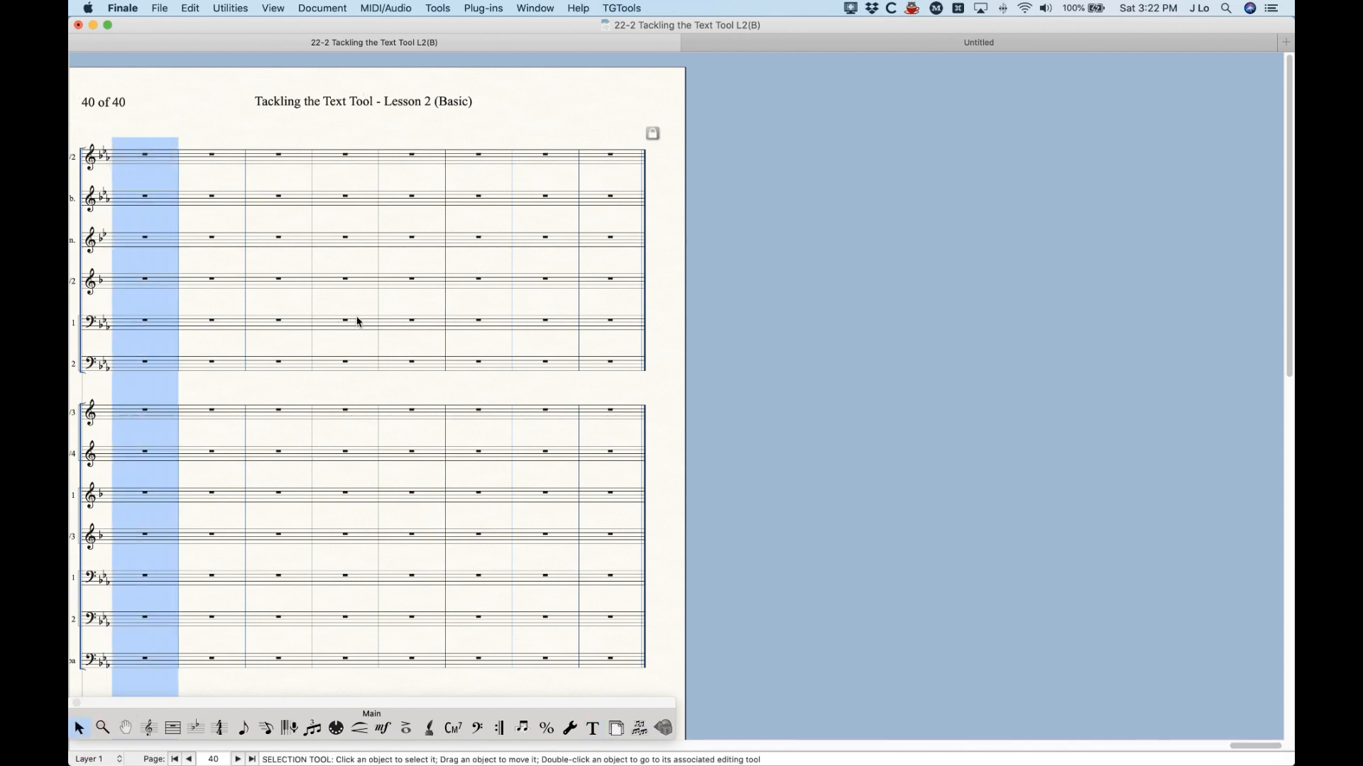
{"action": "scroll", "coordinate": [454, 397], "scroll_direction": "down", "scroll_amount": 5}
{"action": "scroll", "coordinate": [607, 593], "scroll_direction": "down", "scroll_amount": 5}
{"action": "left_click", "coordinate": [615, 615], "text": "shift"}
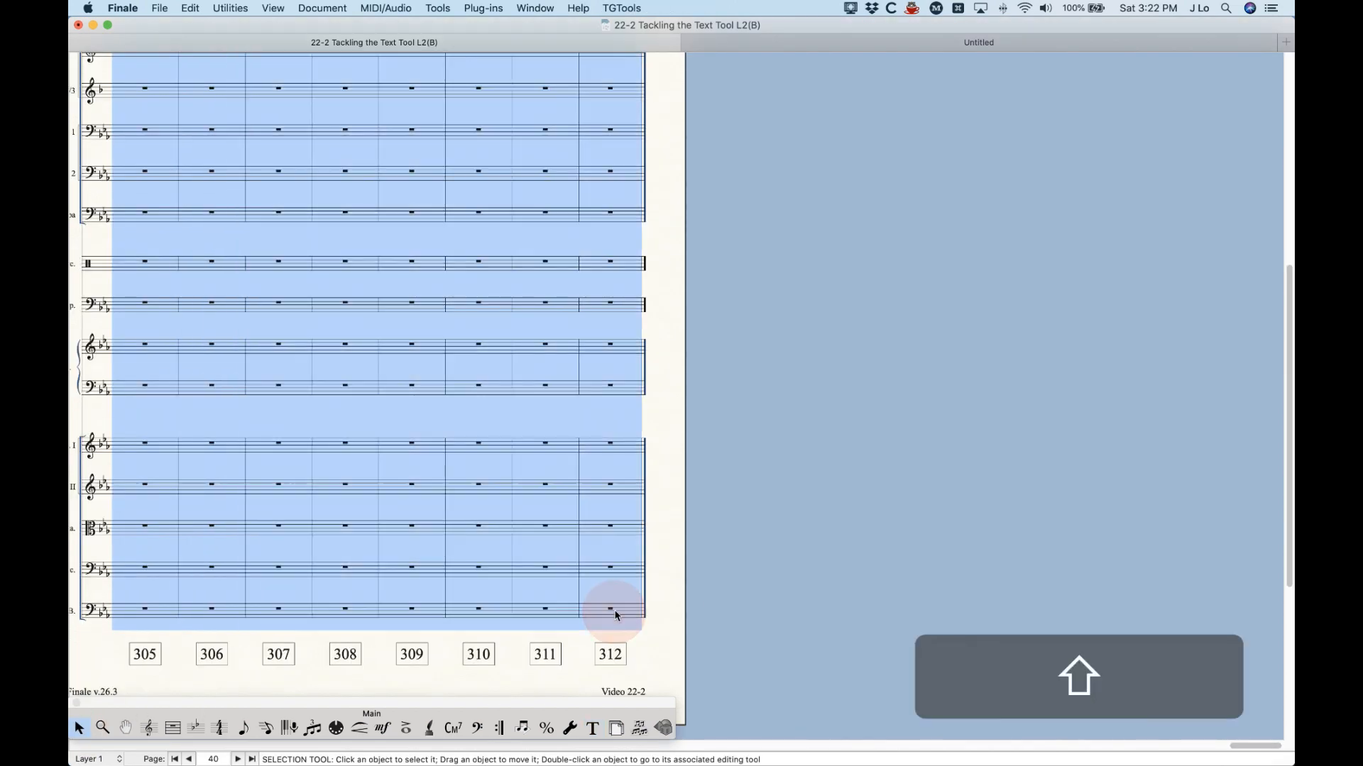
{"action": "key", "text": "BackSpace"}
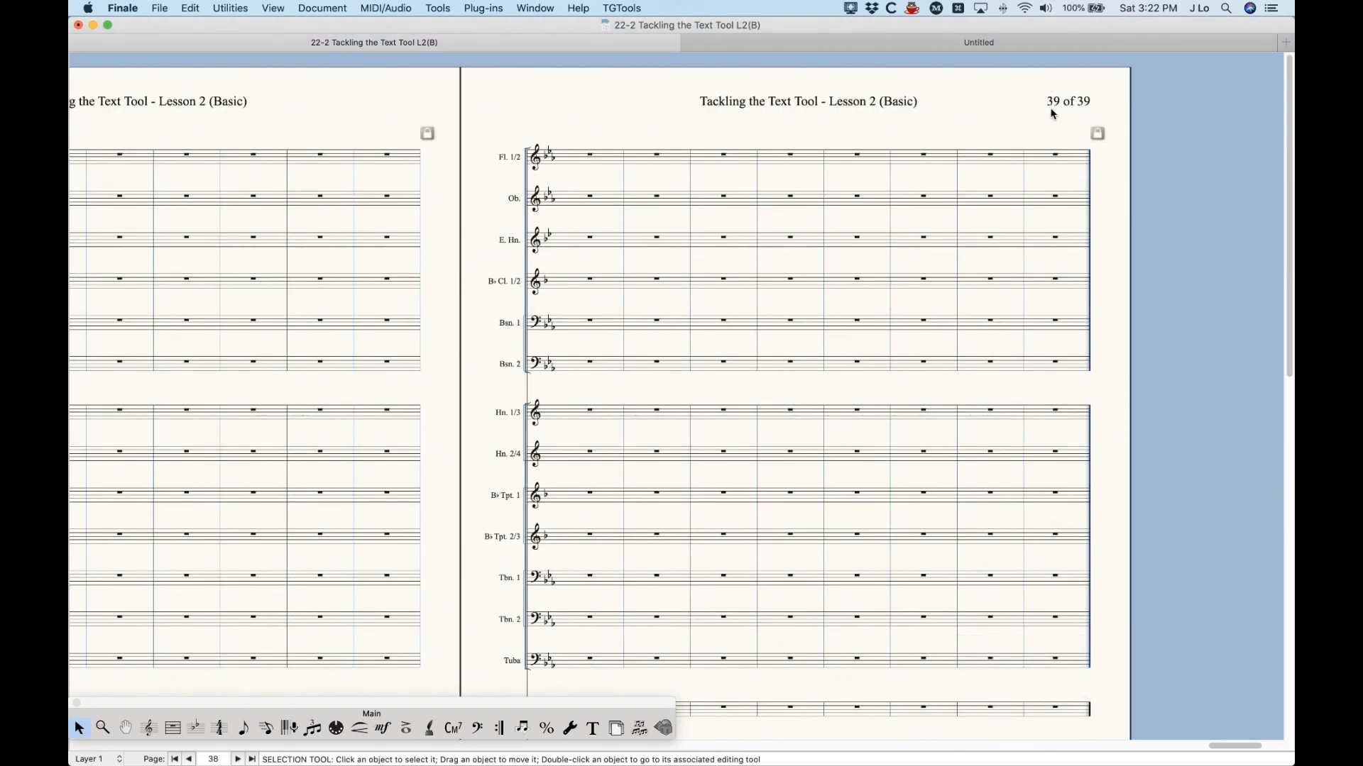
Step: Remove "of" and the Total Pages insert from the page number text block on page 3, leaving only the page number
{"action": "left_click", "coordinate": [174, 760]}
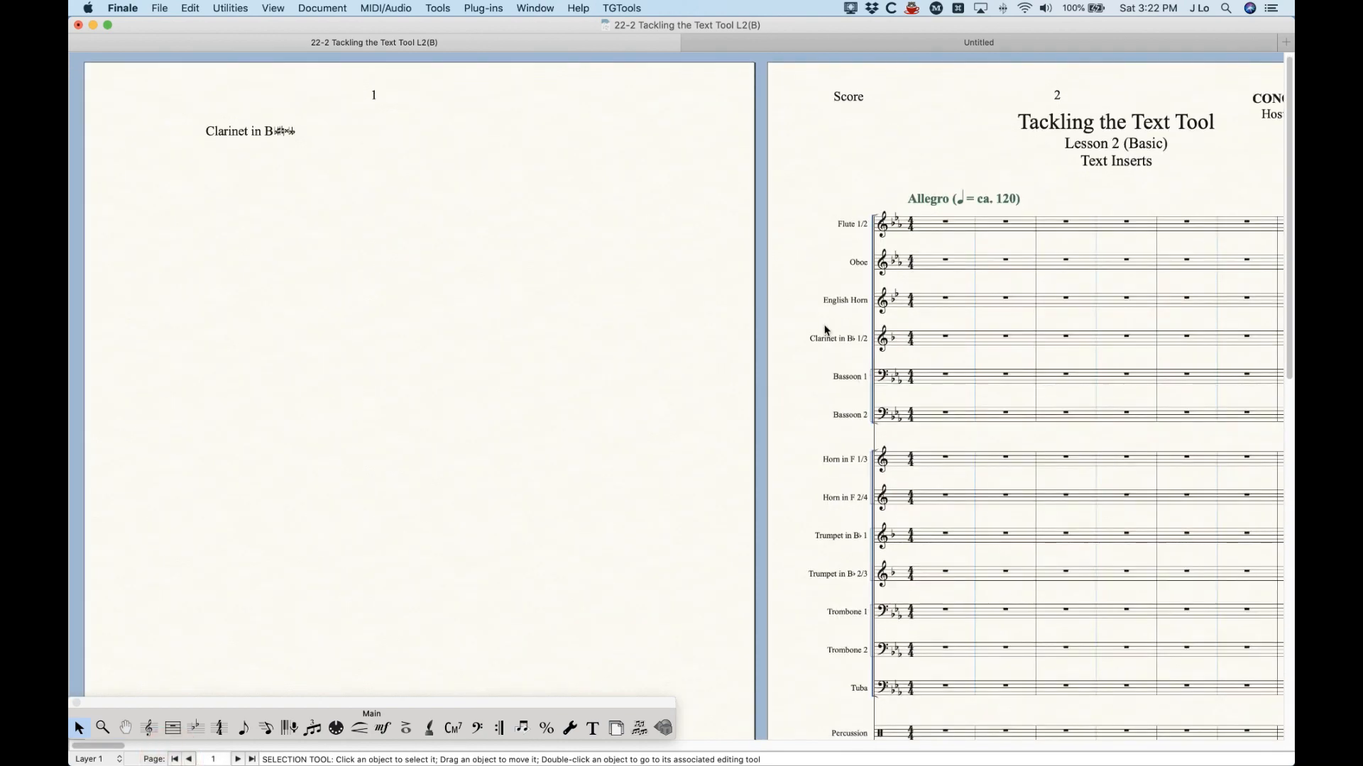
{"action": "left_click", "coordinate": [593, 728]}
{"action": "scroll", "coordinate": [656, 447], "scroll_direction": "right", "scroll_amount": 5}
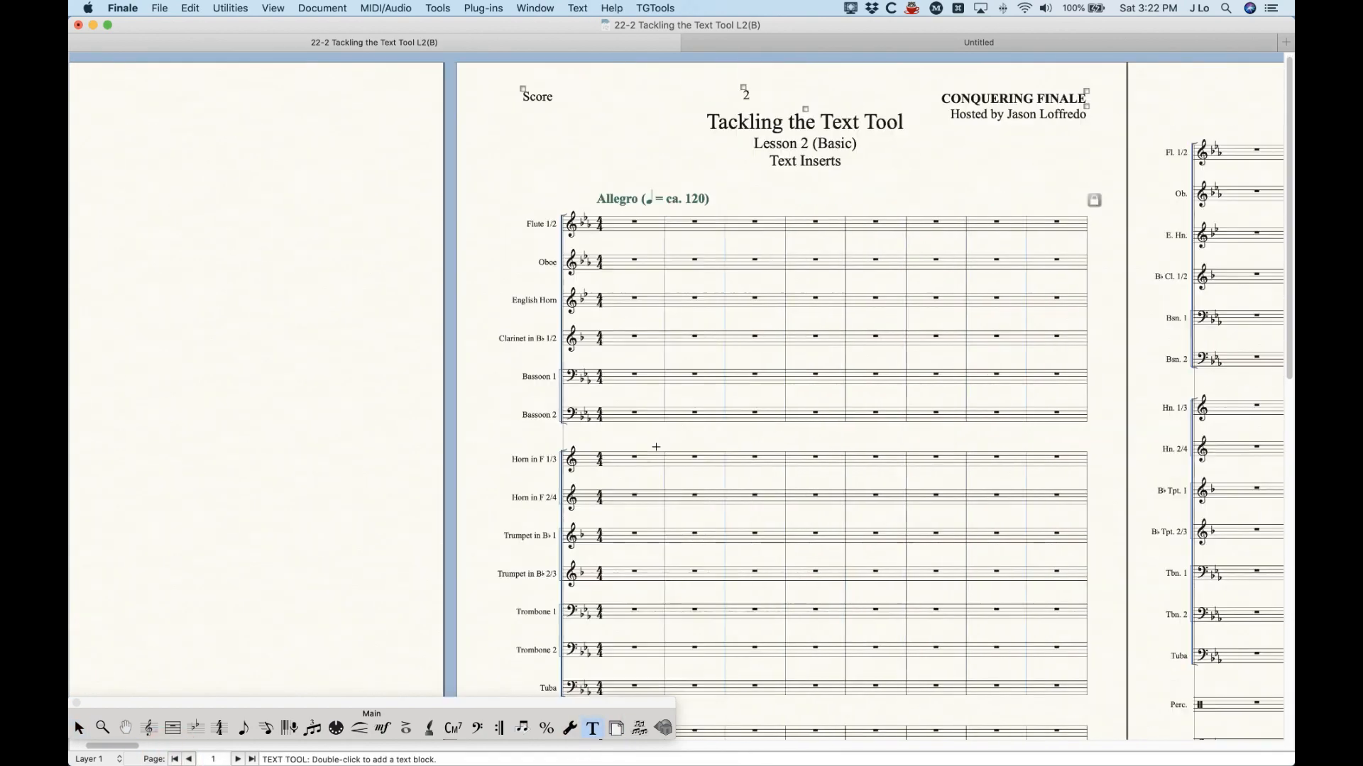
{"action": "scroll", "coordinate": [656, 447], "scroll_direction": "right", "scroll_amount": 10}
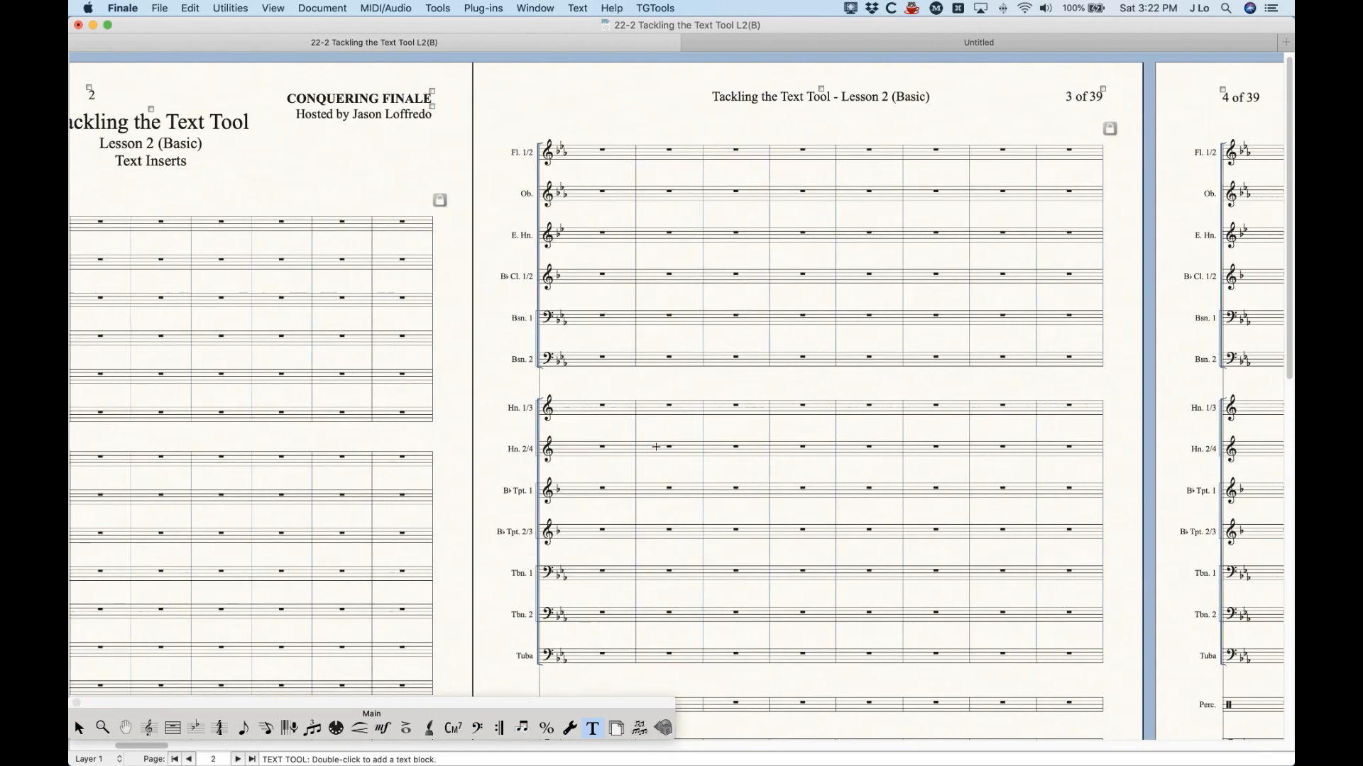
{"action": "double_click", "coordinate": [798, 93]}
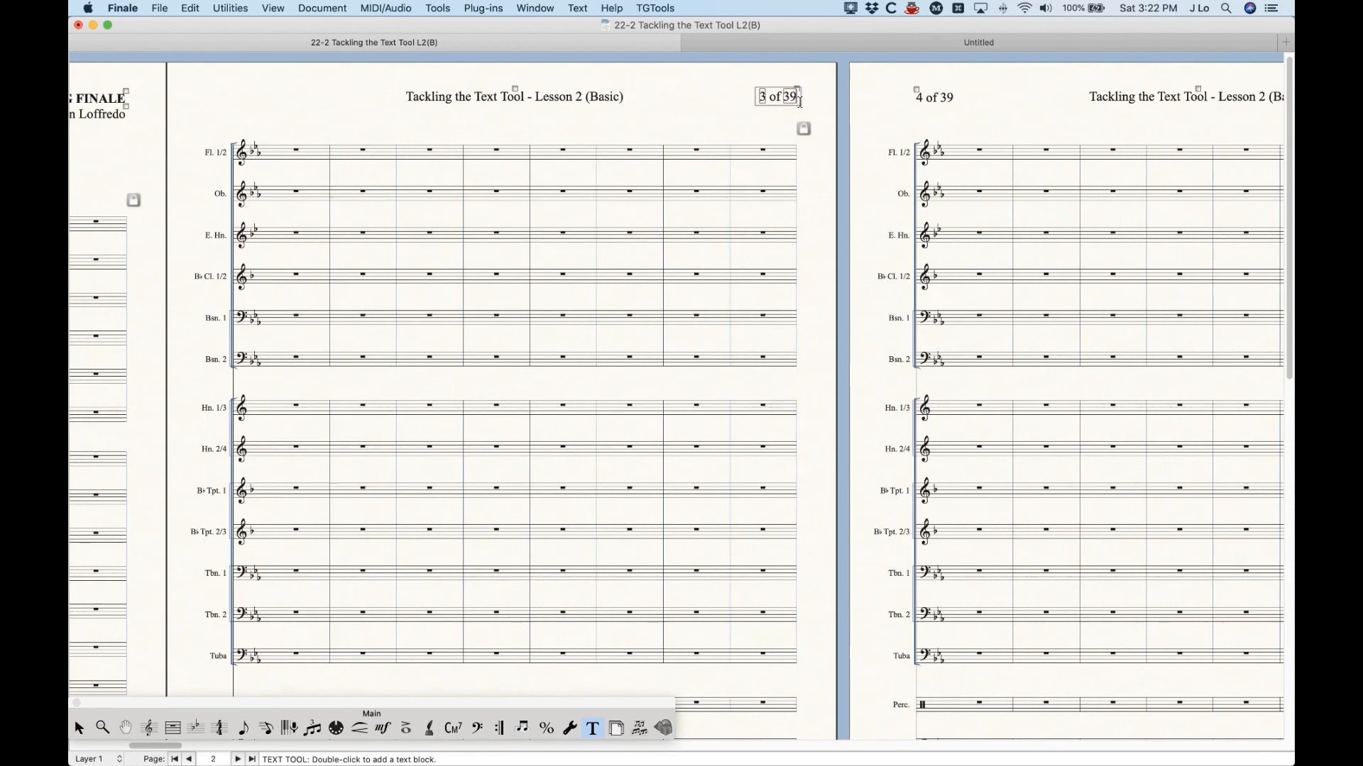
{"action": "key", "text": "BackSpace"}
{"action": "key", "text": "BackSpace"}
{"action": "key", "text": "BackSpace"}
{"action": "key", "text": "BackSpace"}
{"action": "key", "text": "BackSpace"}
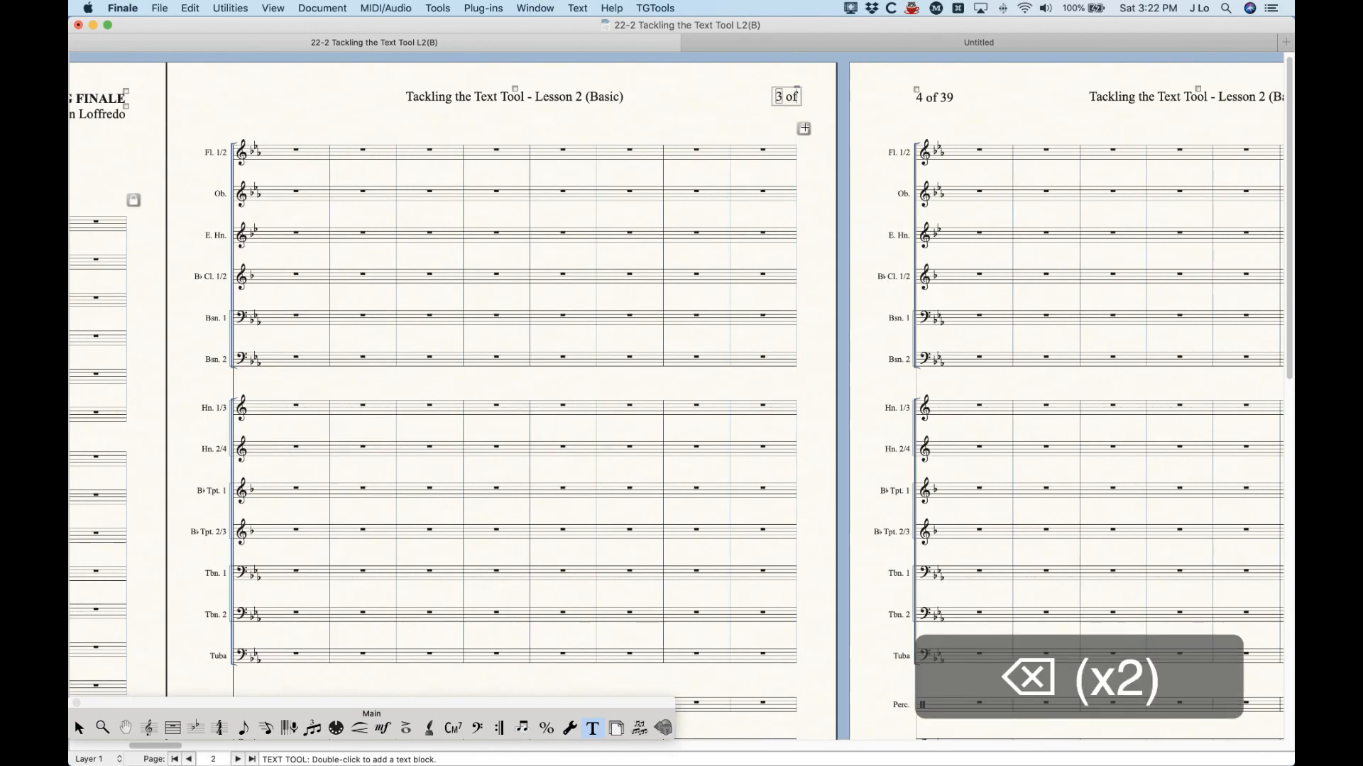
{"action": "left_click", "coordinate": [768, 97]}
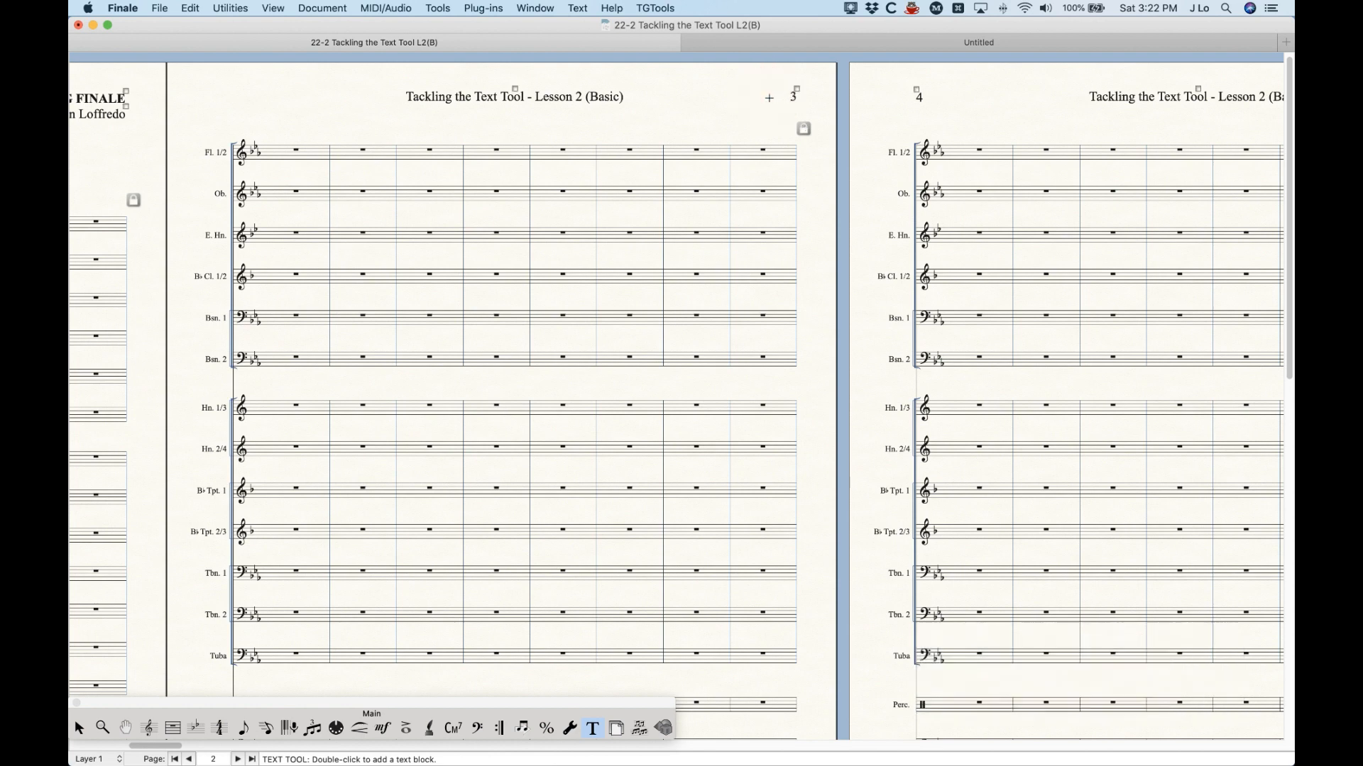
Step: Set the page offset of the page number text block on page 3 to 2 and check the following page
{"action": "left_click", "coordinate": [802, 95]}
{"action": "left_click", "coordinate": [586, 7]}
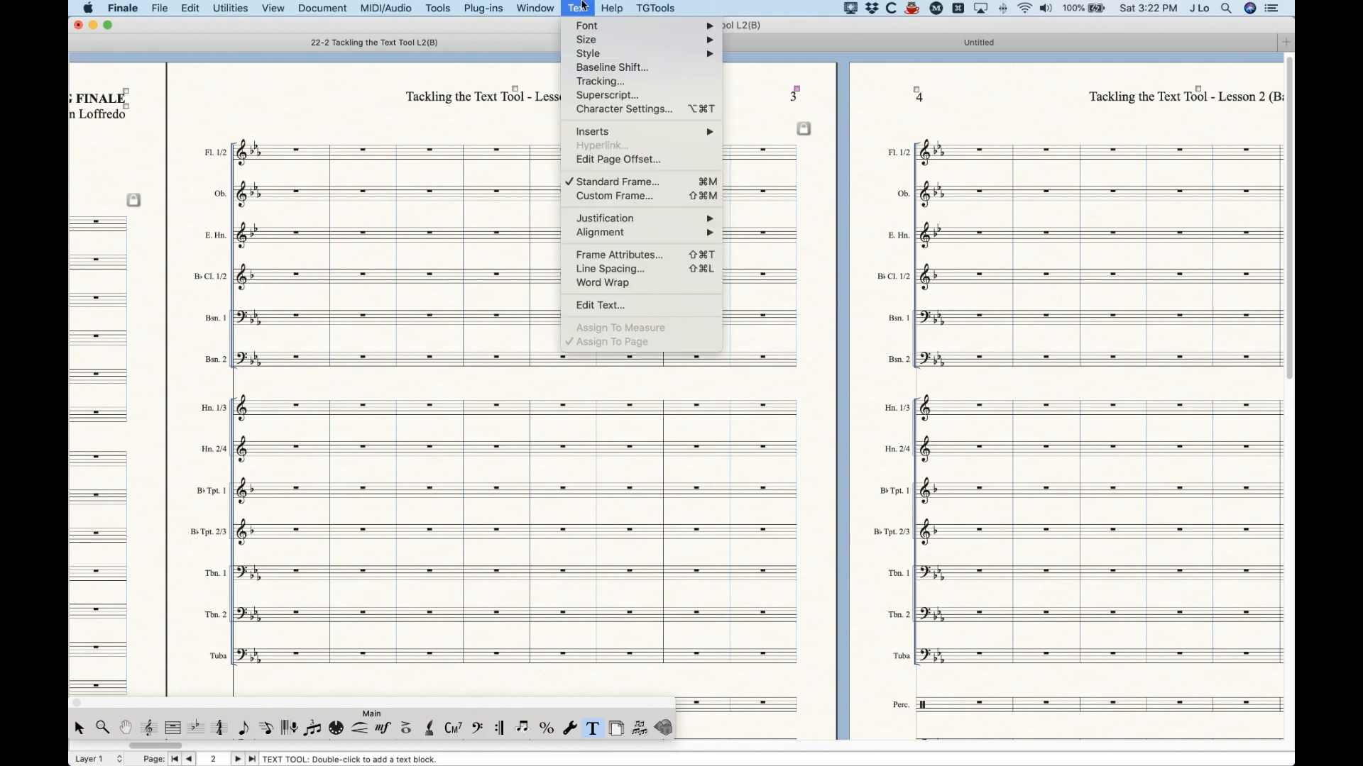
{"action": "left_click", "coordinate": [610, 162]}
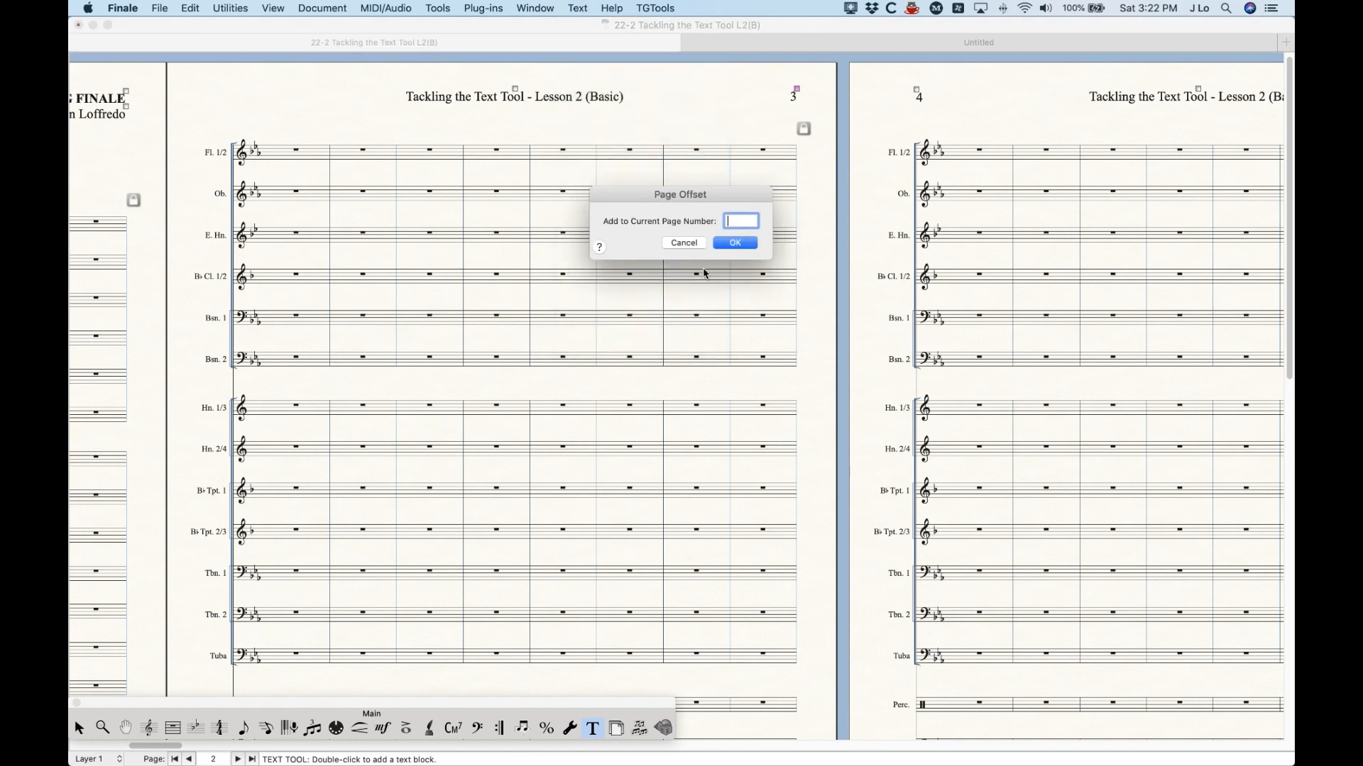
{"action": "left_click_drag", "start_coordinate": [705, 205], "coordinate": [708, 194]}
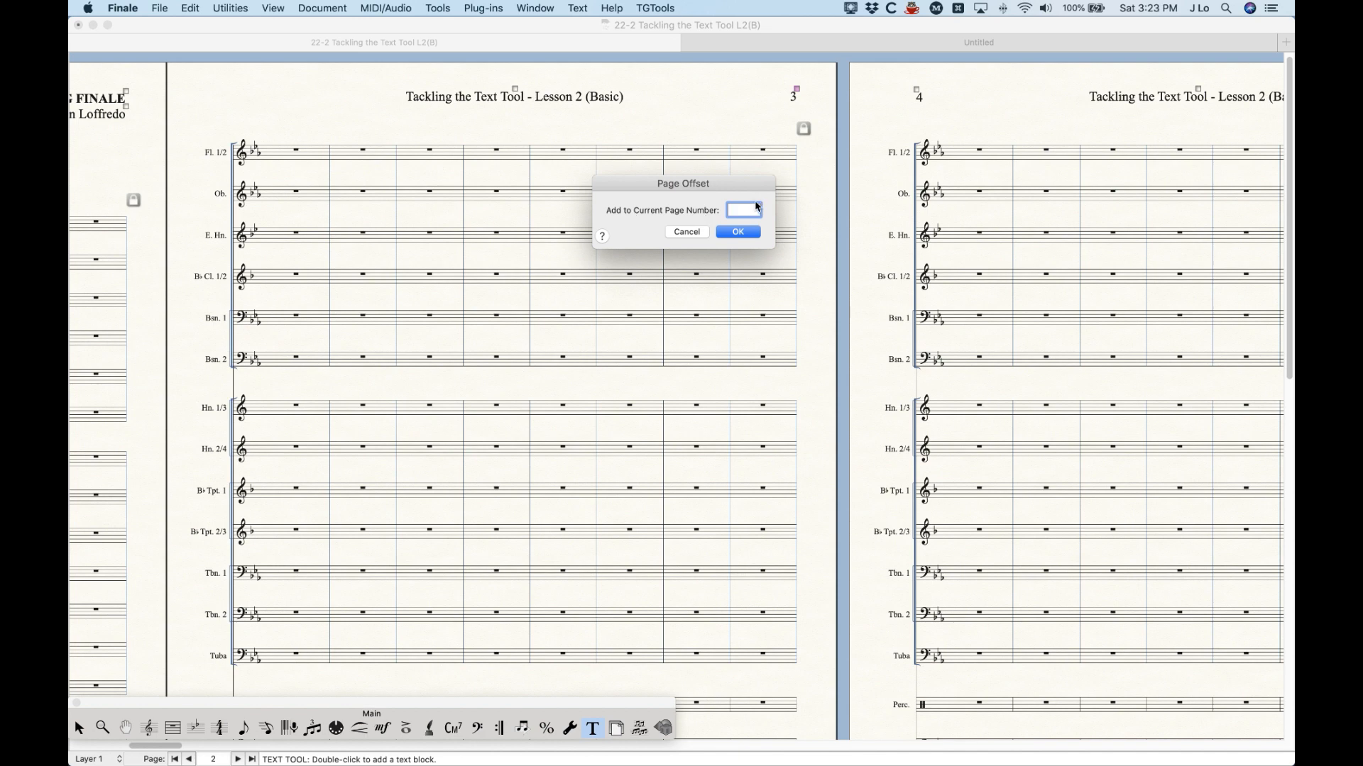
{"action": "type", "text": "2"}
{"action": "left_click", "coordinate": [746, 232]}
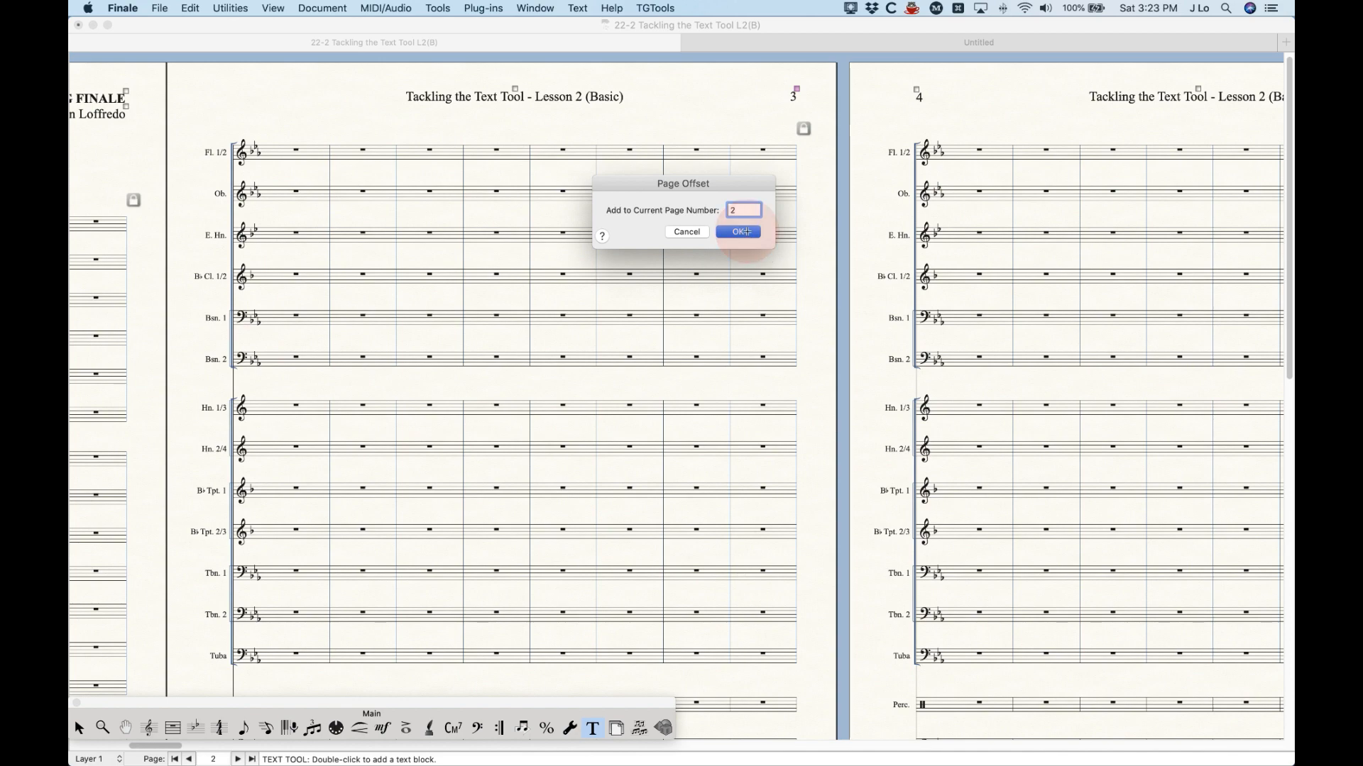
{"action": "scroll", "coordinate": [732, 326], "scroll_direction": "right", "scroll_amount": 3}
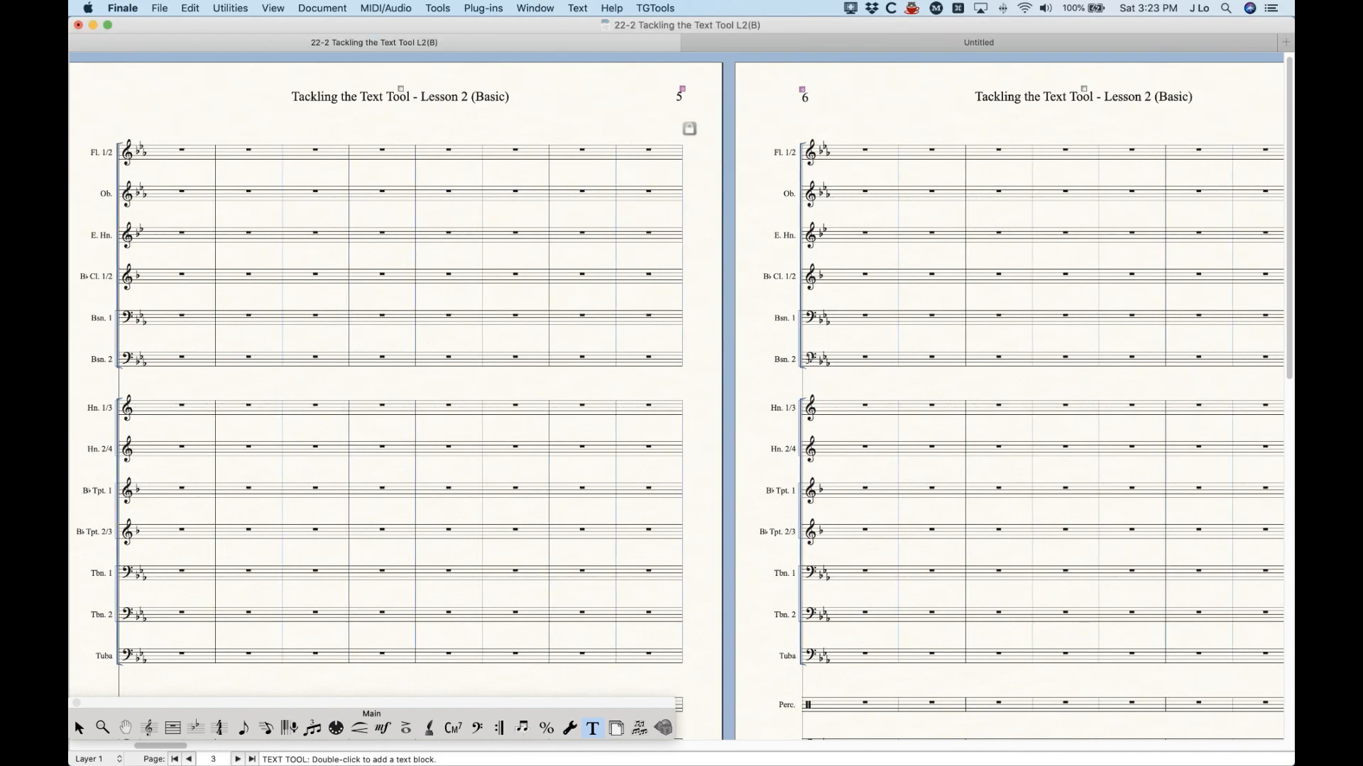
{"action": "scroll", "coordinate": [805, 360], "scroll_direction": "right", "scroll_amount": 5}
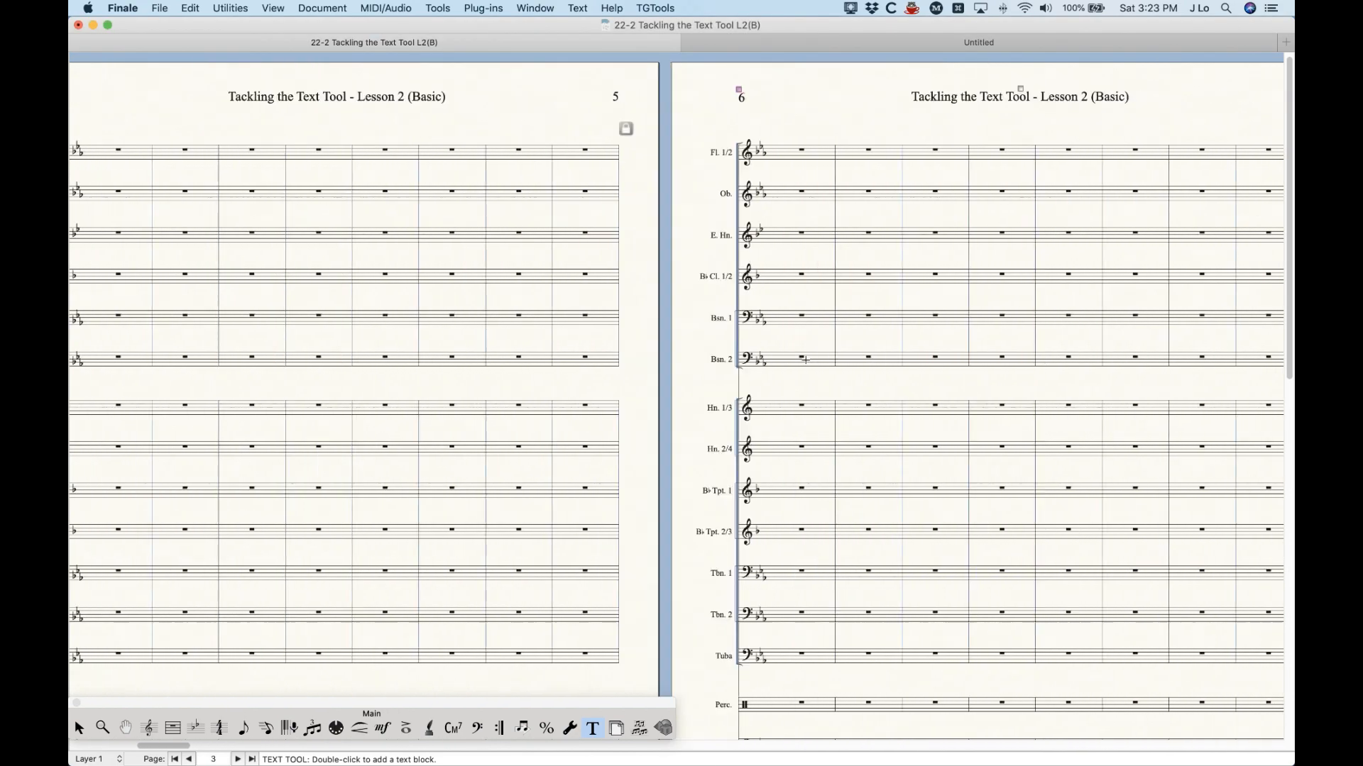
Step: Change the page offset of the same page number text block to -2
{"action": "scroll", "coordinate": [806, 360], "scroll_direction": "left", "scroll_amount": 5}
{"action": "left_click", "coordinate": [735, 90]}
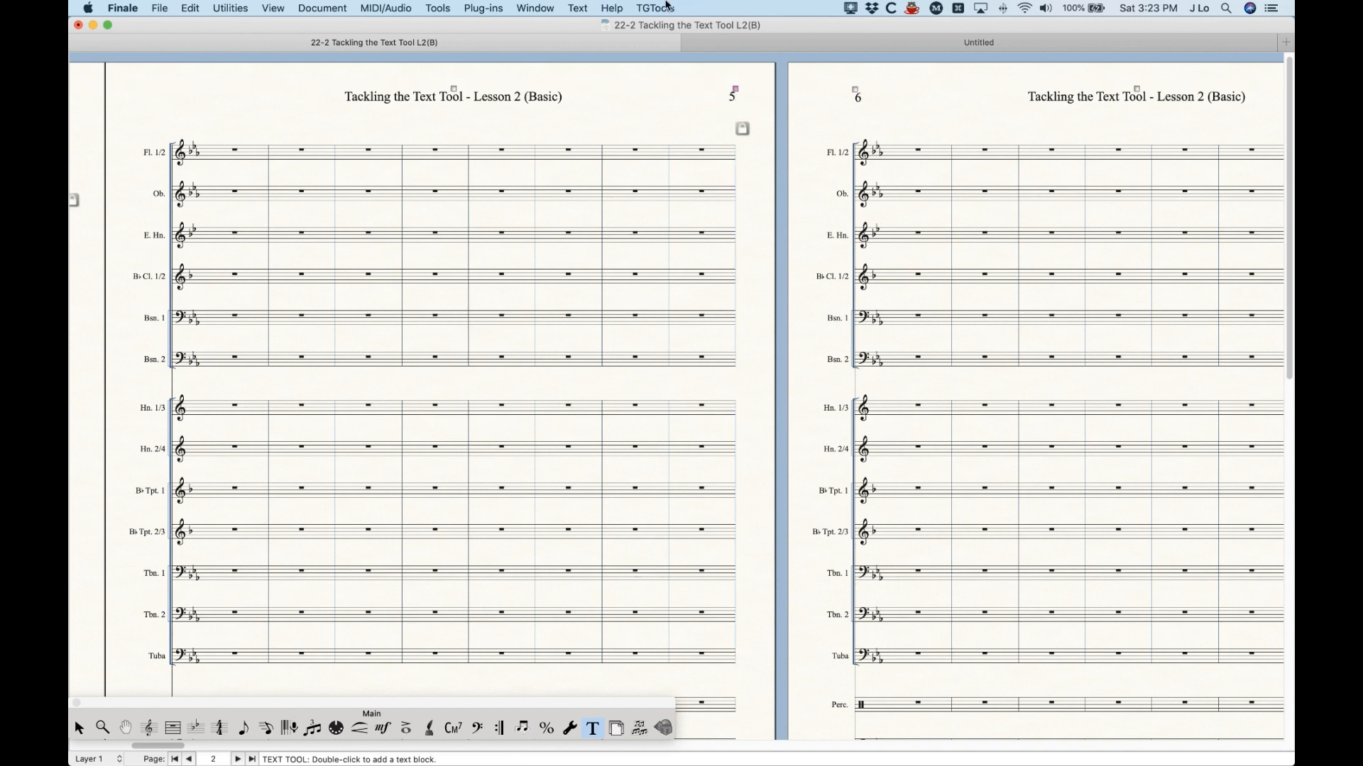
{"action": "left_click", "coordinate": [579, 7]}
{"action": "left_click", "coordinate": [607, 160]}
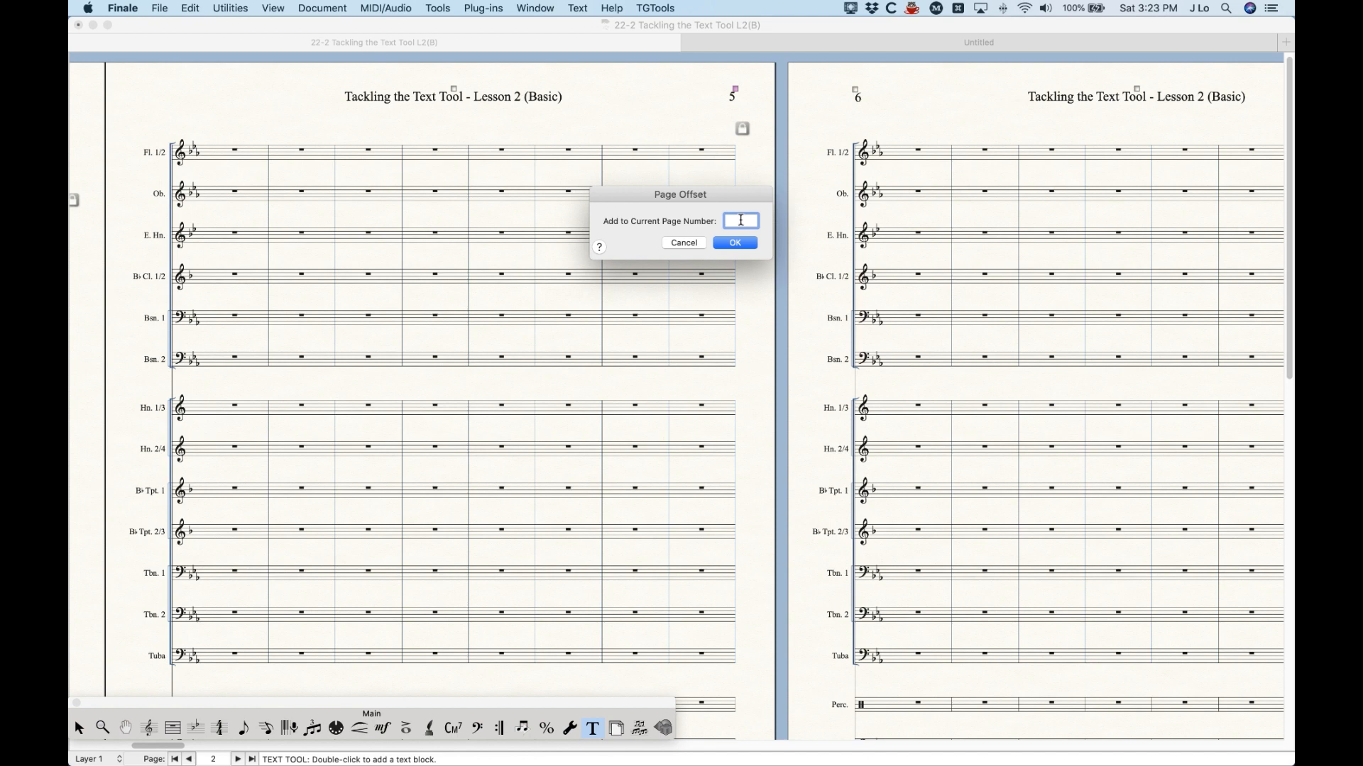
{"action": "type", "text": "-2"}
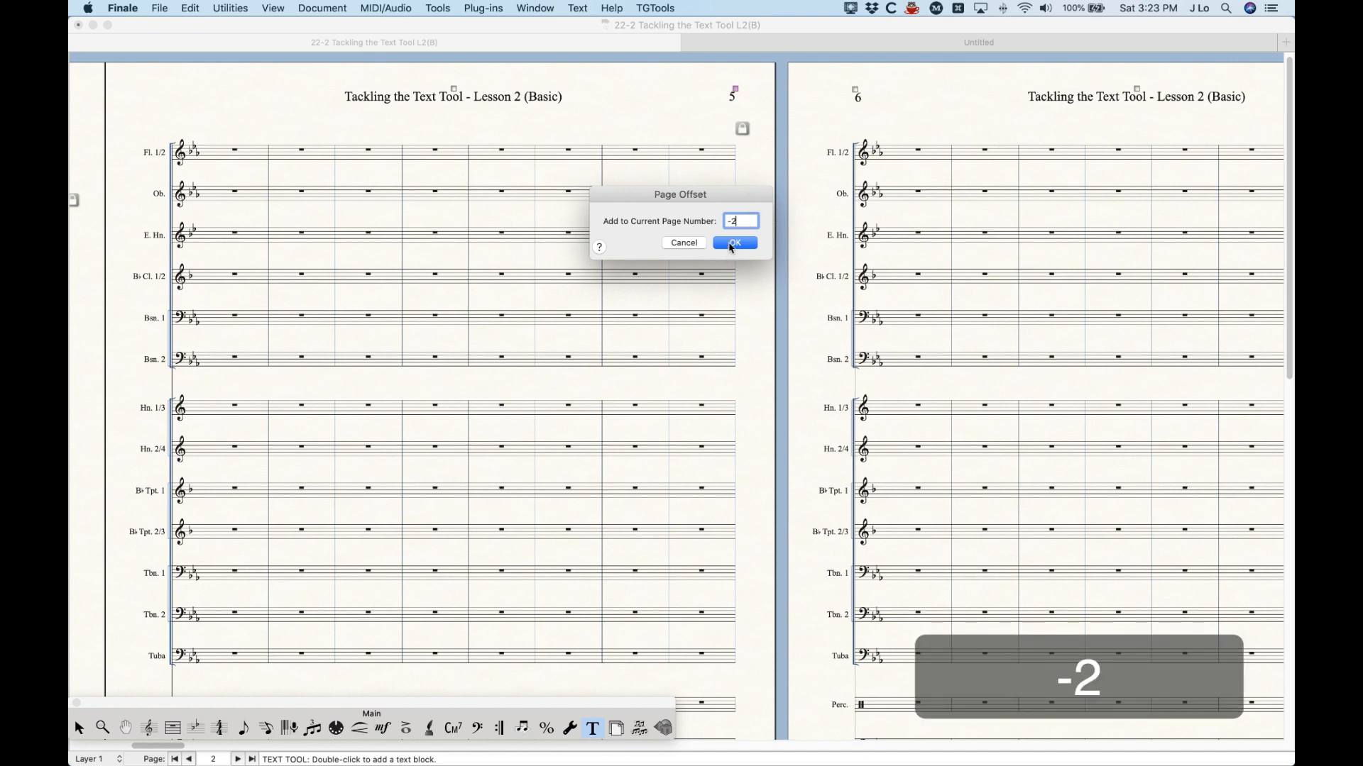
{"action": "left_click", "coordinate": [733, 244]}
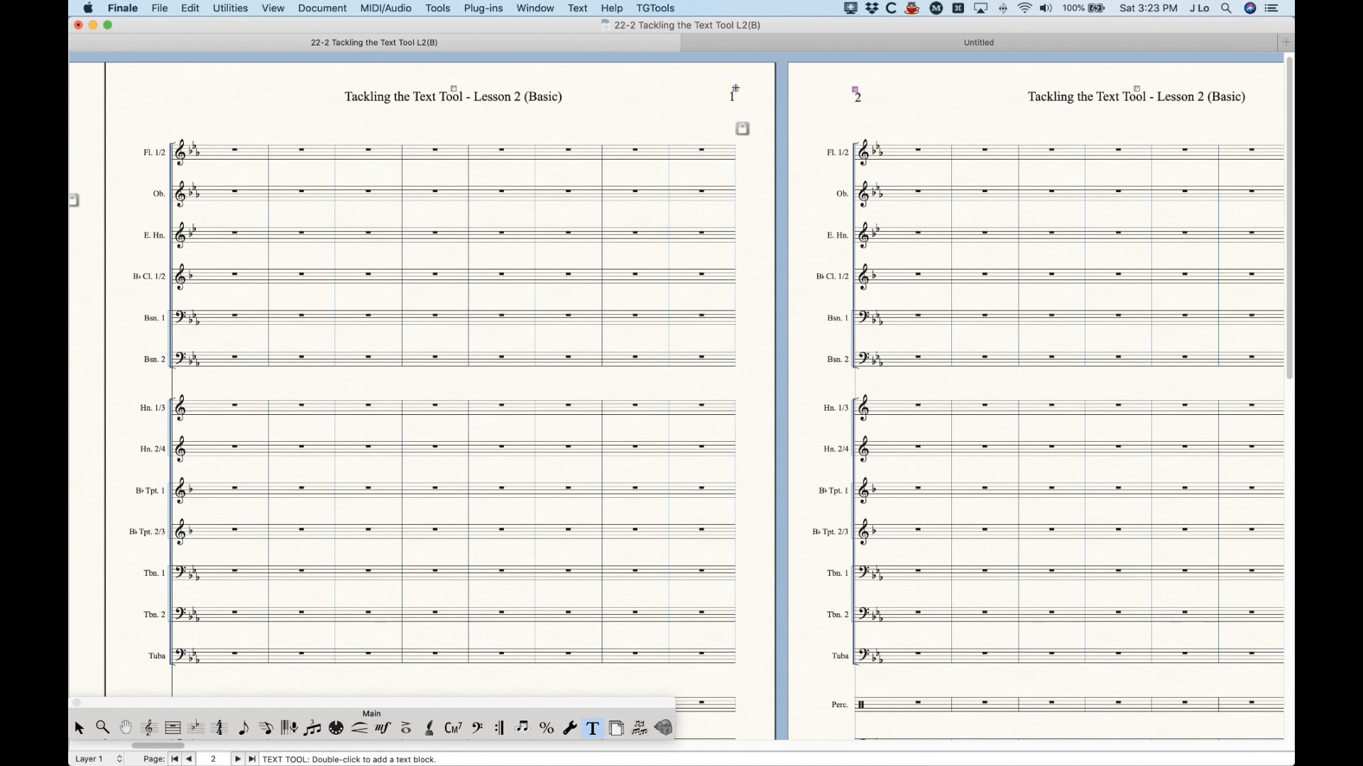
Step: Set the page number's offset to -5 and review the numbering across the following pages
{"action": "left_click", "coordinate": [577, 8]}
{"action": "left_click", "coordinate": [631, 162]}
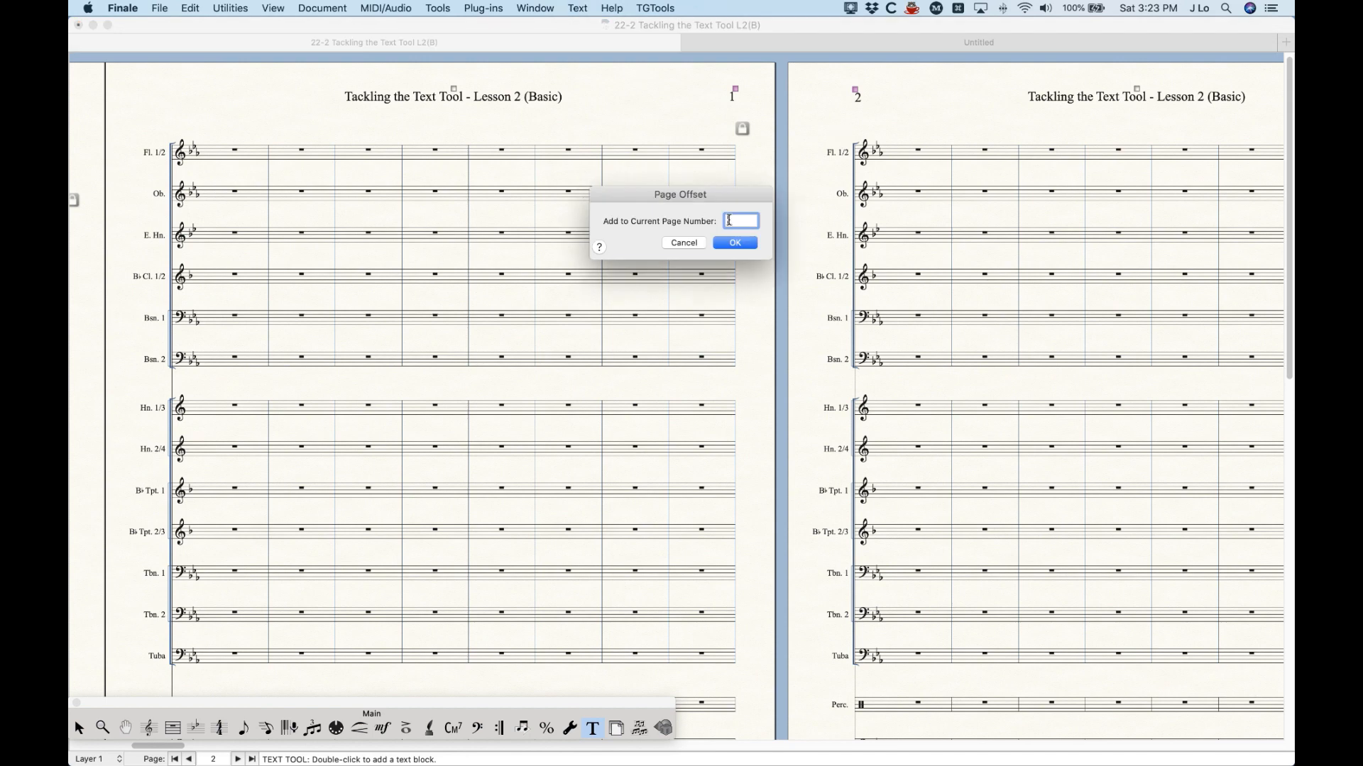
{"action": "type", "text": "-5"}
{"action": "left_click", "coordinate": [738, 244]}
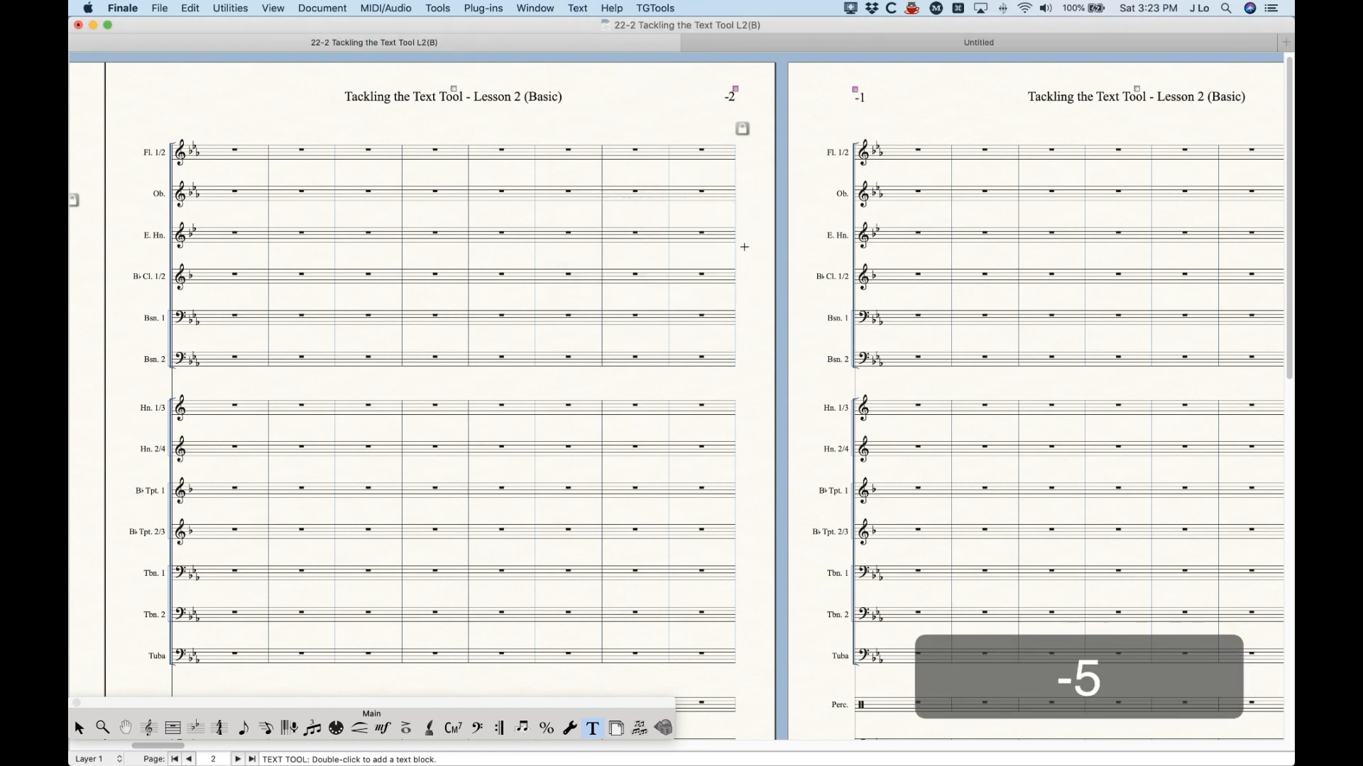
{"action": "scroll", "coordinate": [712, 232], "scroll_direction": "right", "scroll_amount": 10}
{"action": "scroll", "coordinate": [879, 242], "scroll_direction": "left", "scroll_amount": 10}
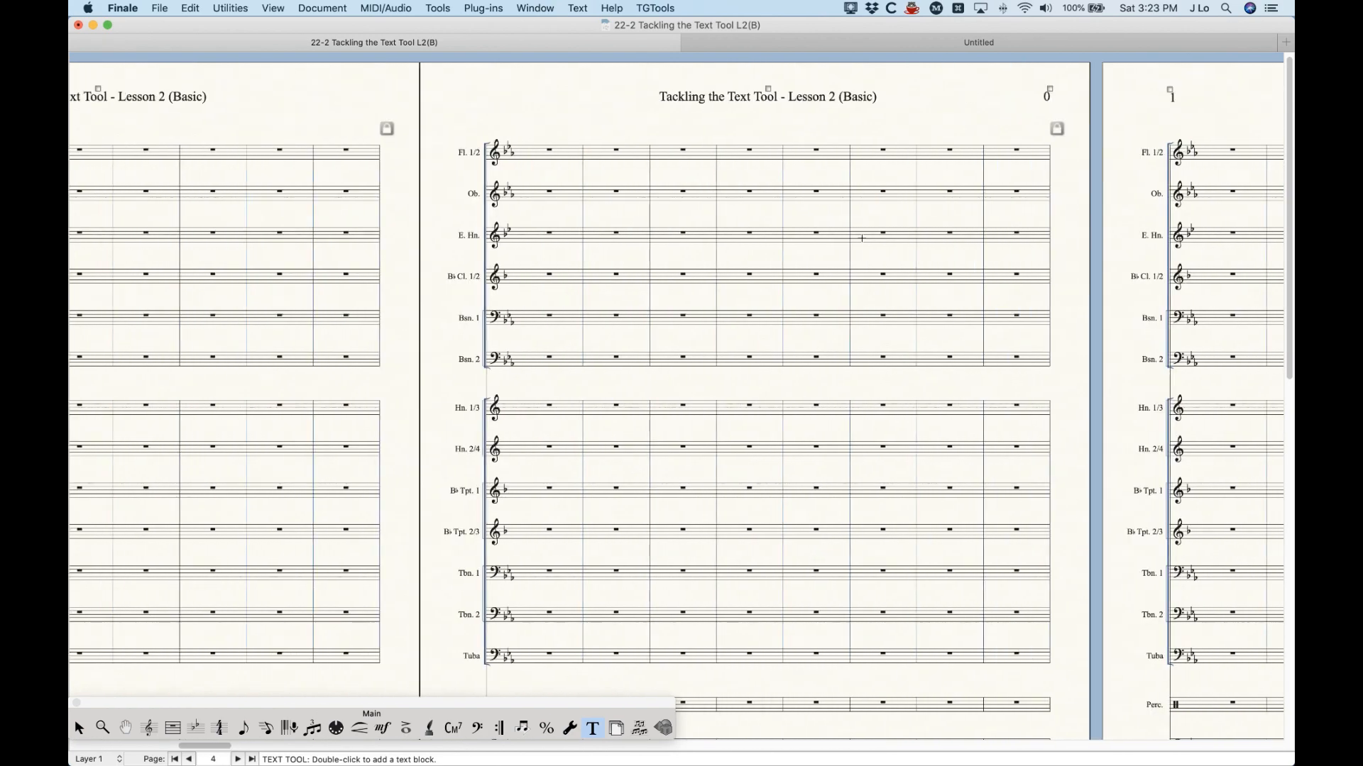
{"action": "scroll", "coordinate": [659, 186], "scroll_direction": "left", "scroll_amount": 5}
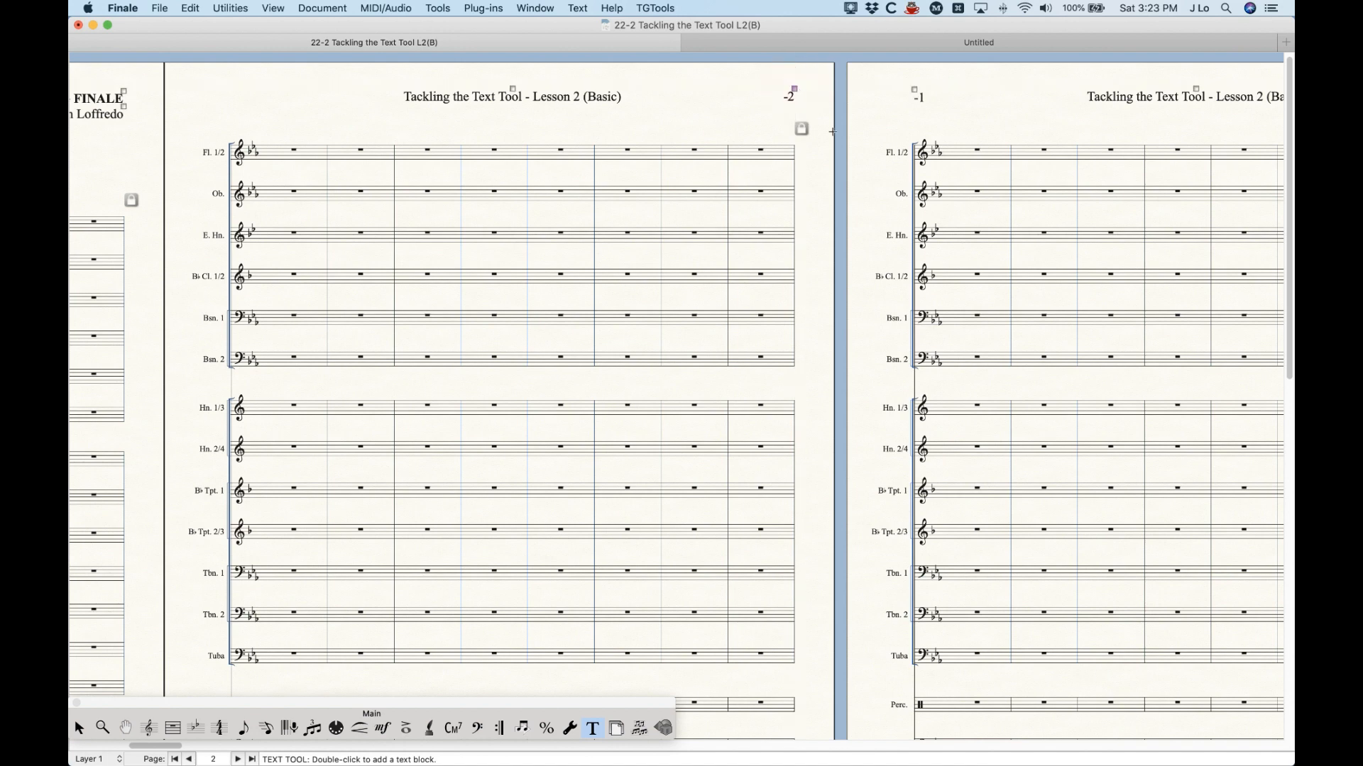
Step: Reset the page number's offset to 0
{"action": "left_click", "coordinate": [576, 7]}
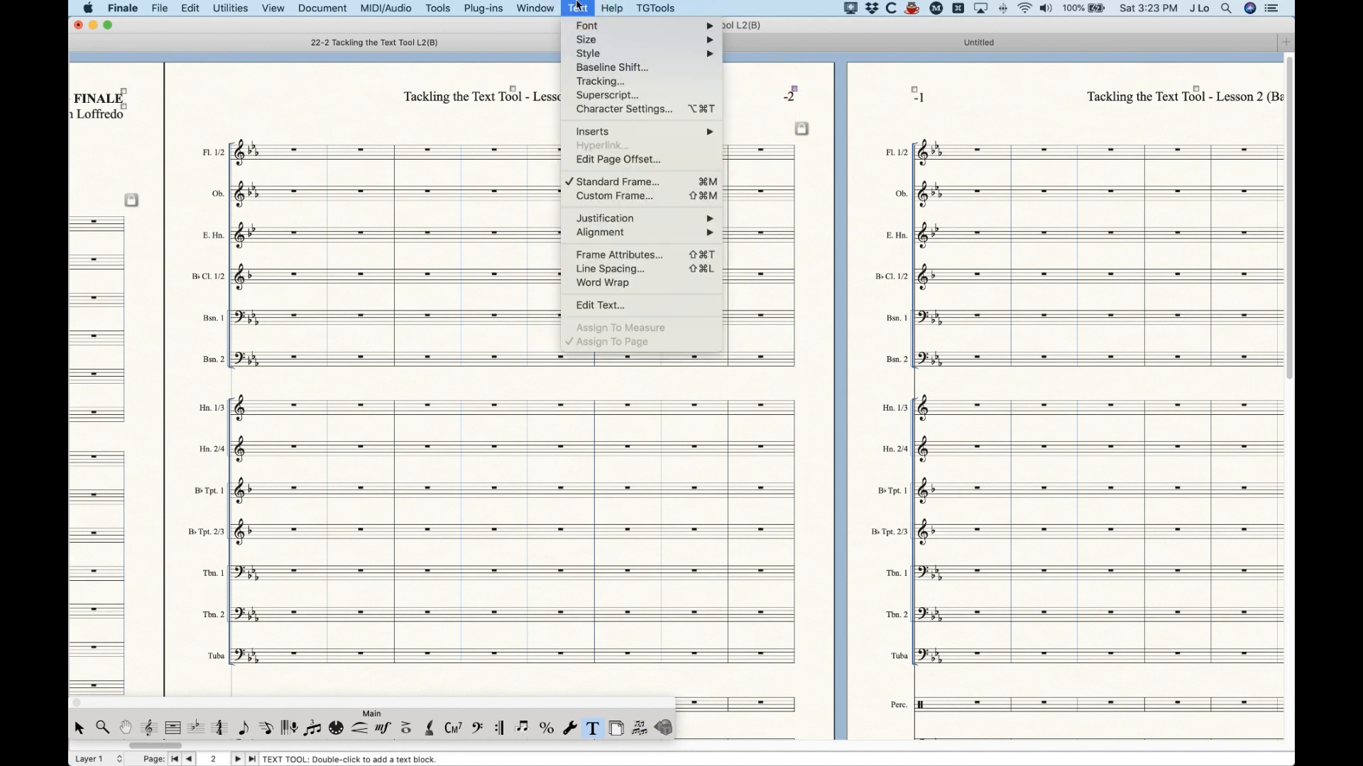
{"action": "left_click", "coordinate": [614, 160]}
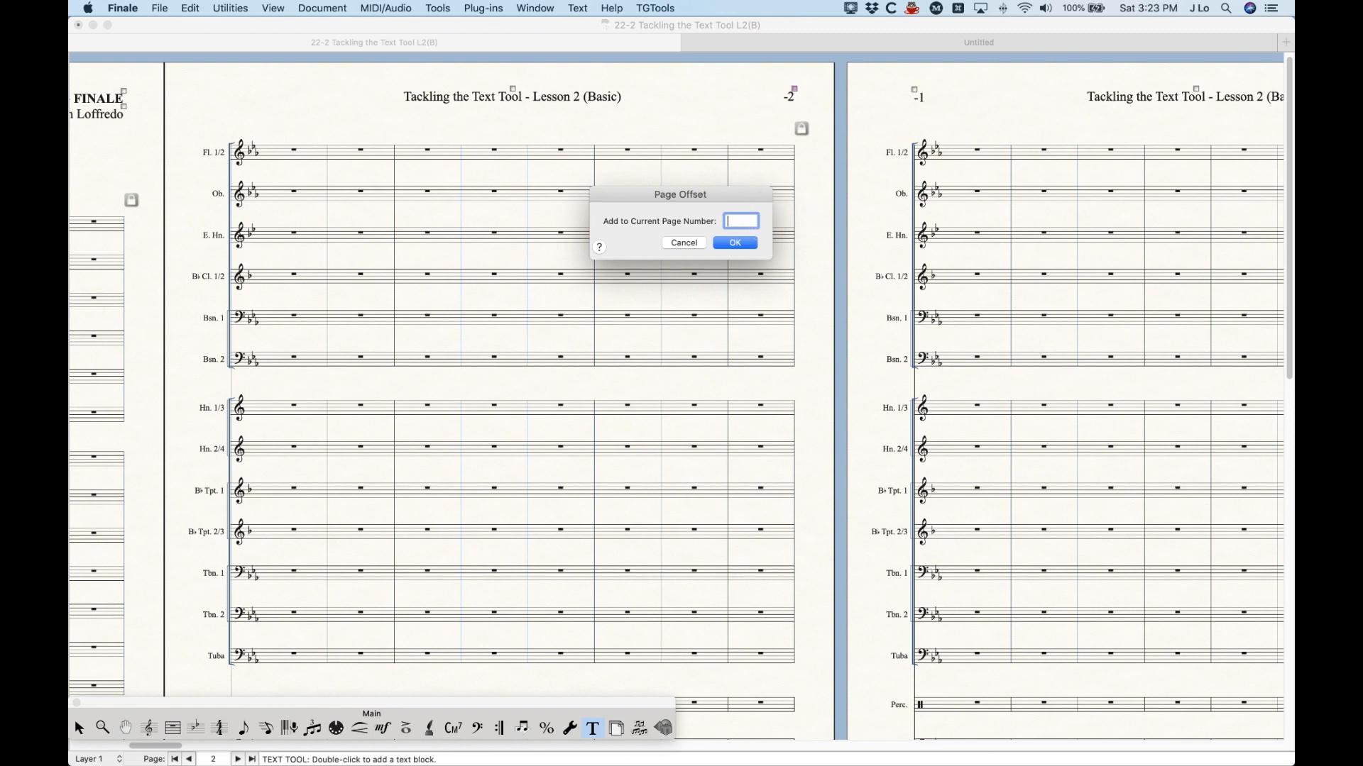
{"action": "type", "text": "0"}
{"action": "left_click", "coordinate": [737, 244]}
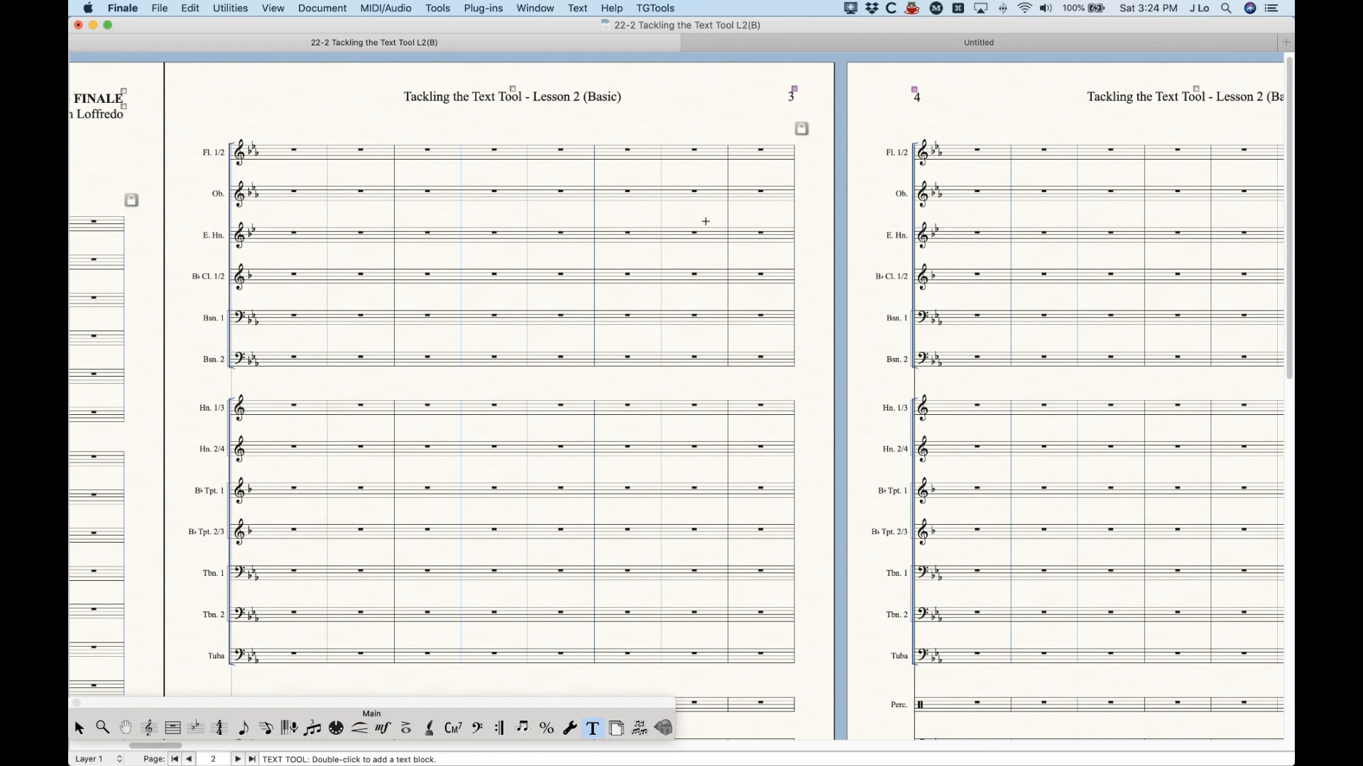
{"action": "left_click", "coordinate": [575, 8]}
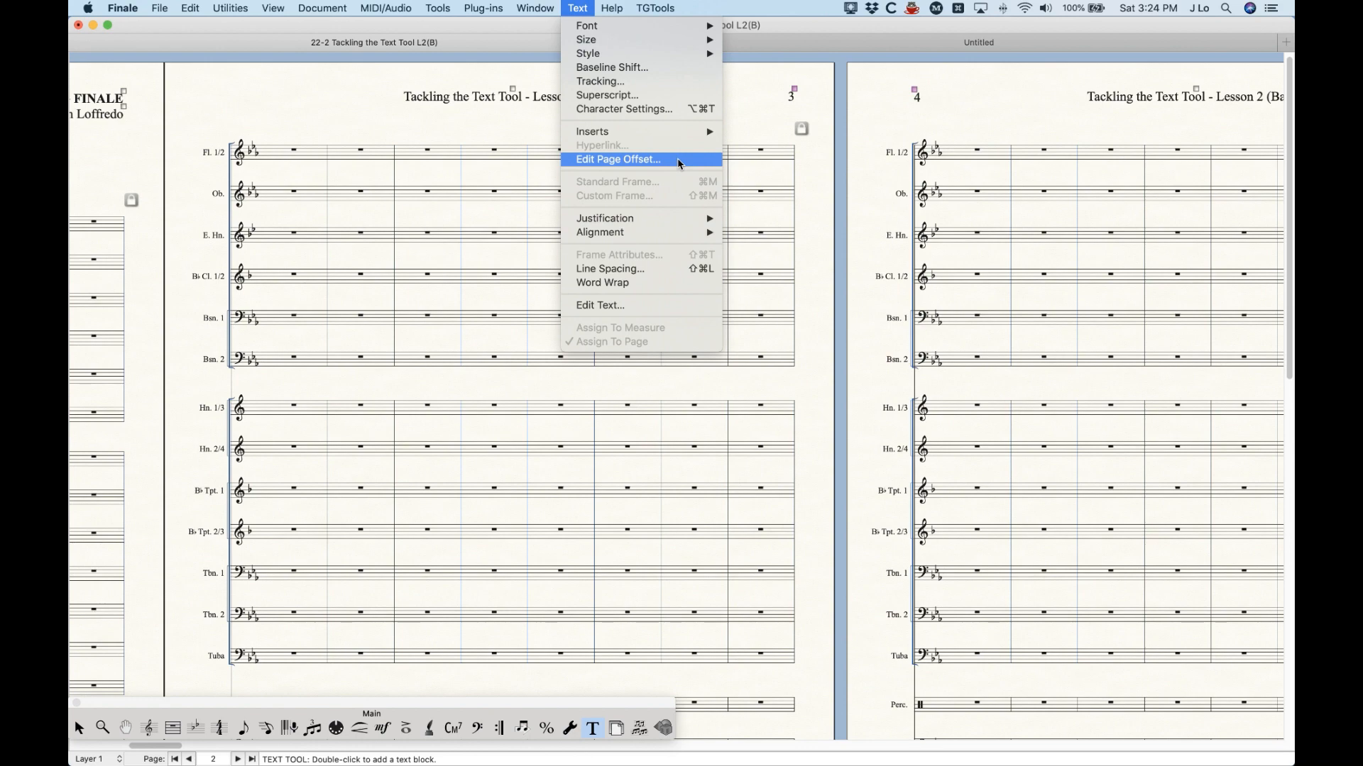
{"action": "left_click", "coordinate": [579, 9]}
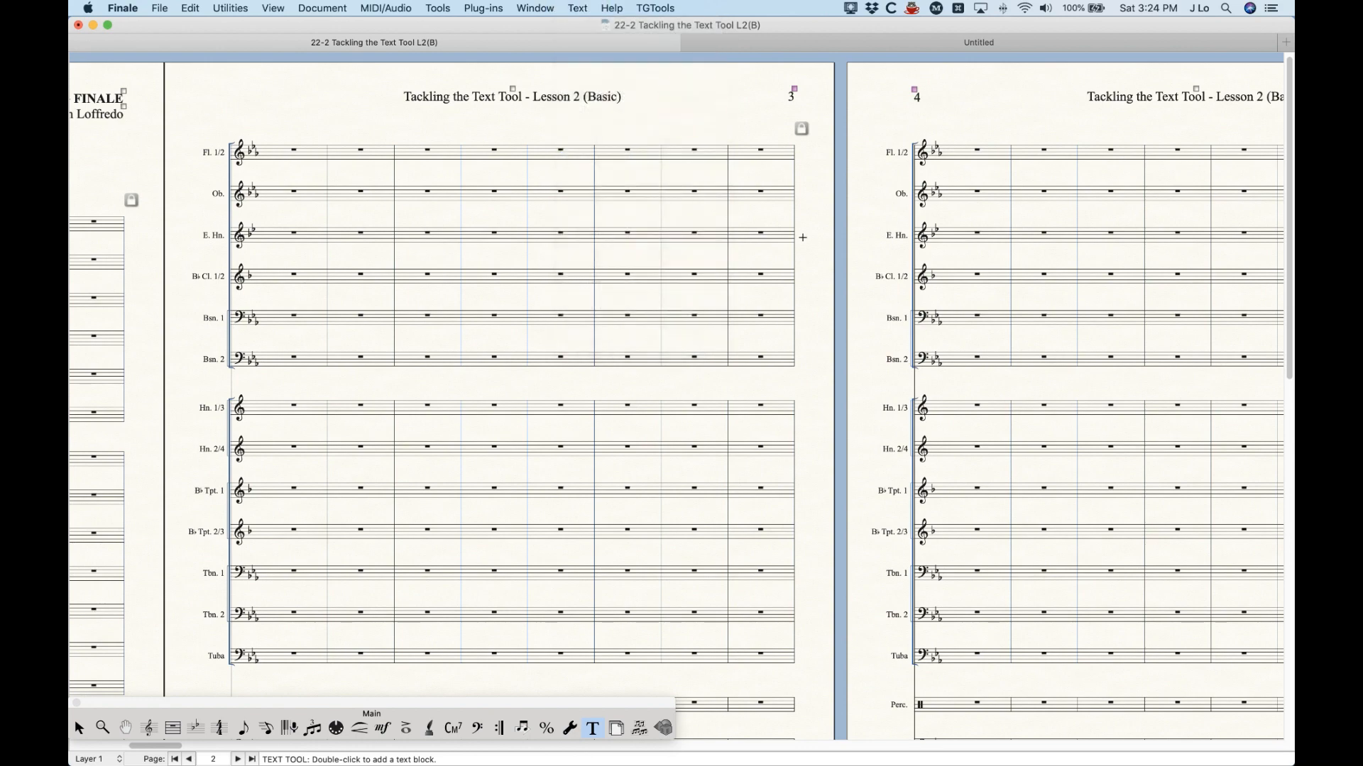
Step: Delete the page number and "Clarinet in B♭" text blocks from the blank first page
{"action": "scroll", "coordinate": [802, 237], "scroll_direction": "left", "scroll_amount": 10}
{"action": "scroll", "coordinate": [799, 240], "scroll_direction": "right", "scroll_amount": 5}
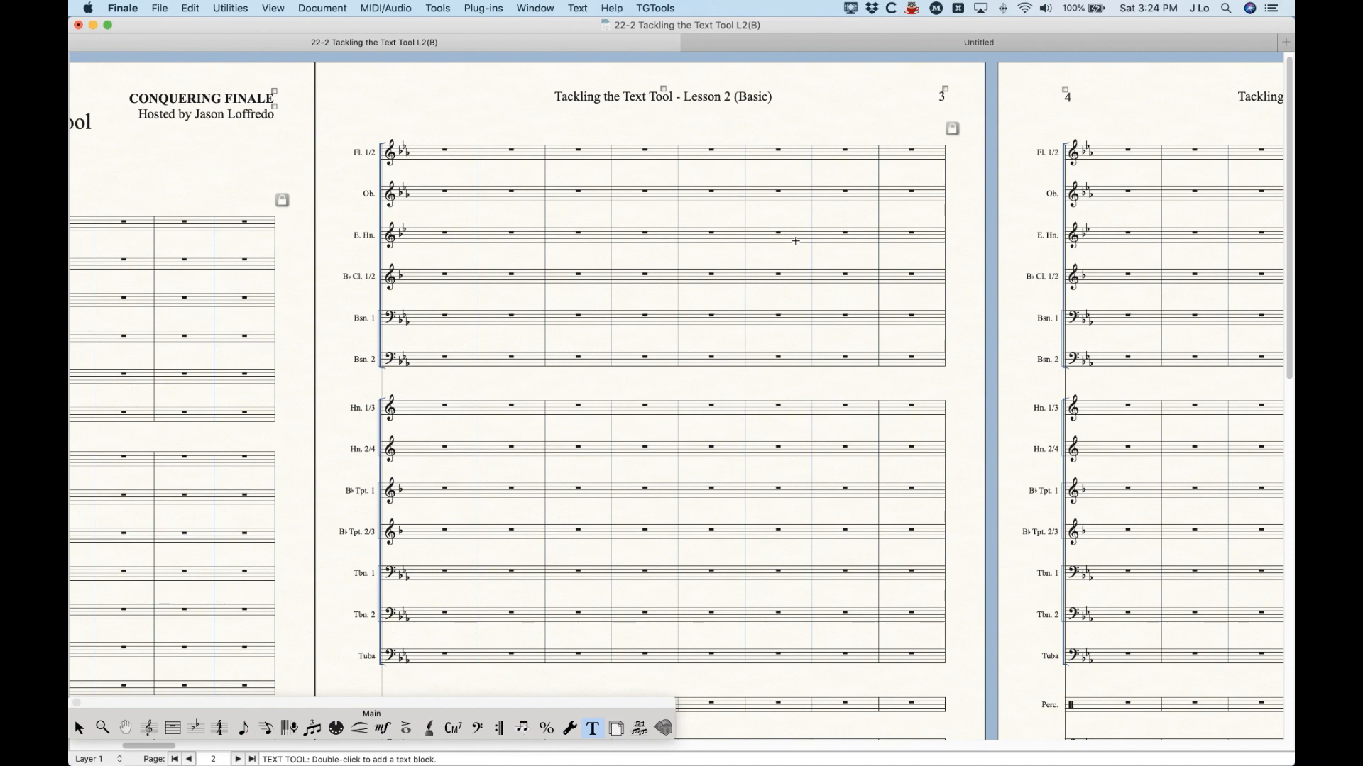
{"action": "scroll", "coordinate": [794, 241], "scroll_direction": "left", "scroll_amount": 20}
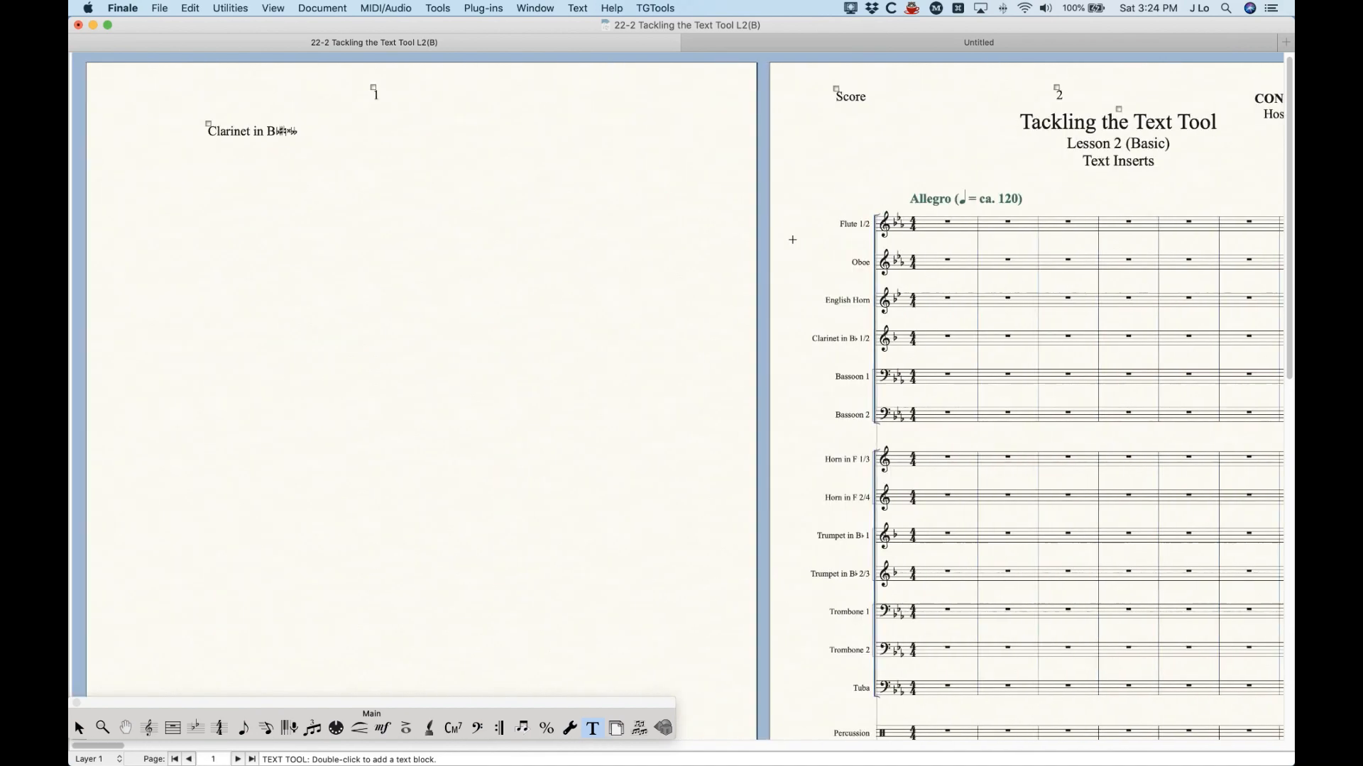
{"action": "left_click", "coordinate": [370, 87]}
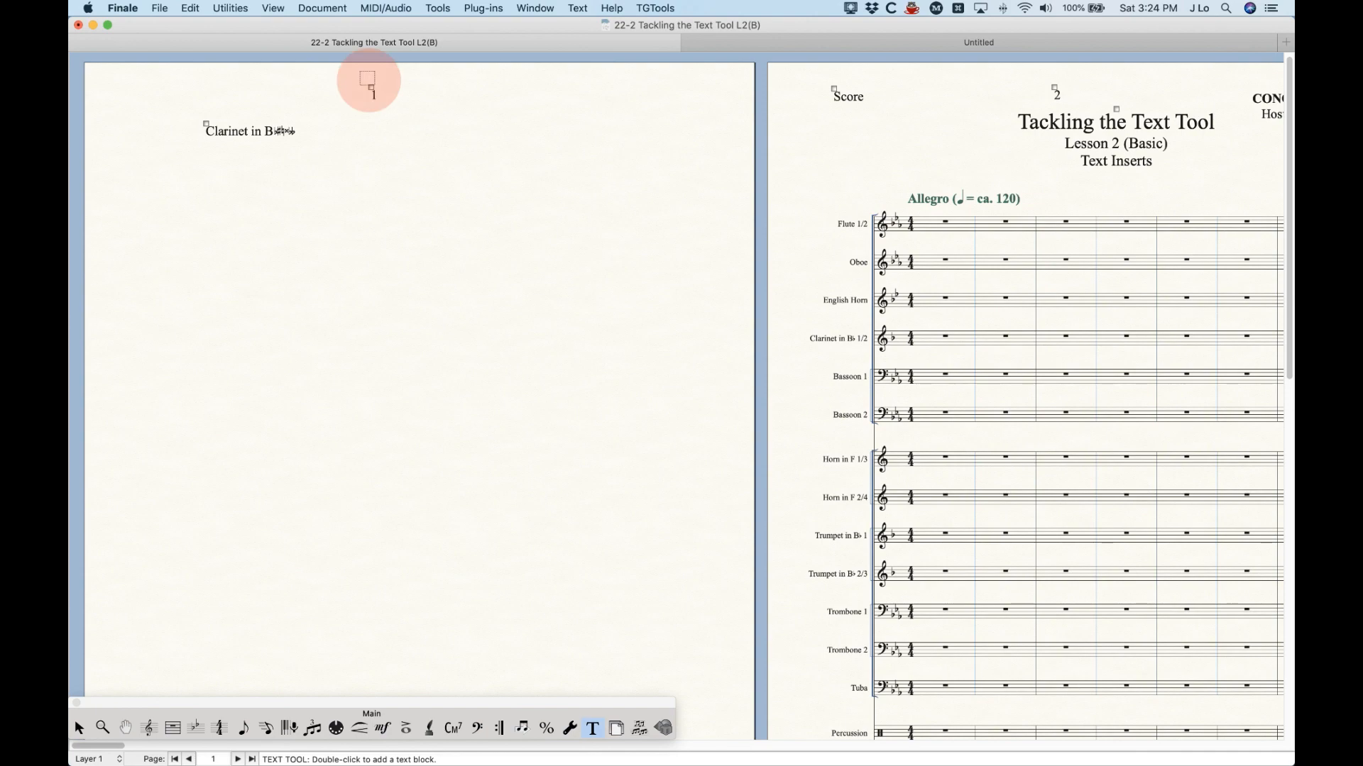
{"action": "key", "text": "BackSpace"}
{"action": "left_click", "coordinate": [205, 123]}
{"action": "key", "text": "BackSpace"}
Step: Create a text block near the top of the blank first page containing the Title insert
{"action": "double_click", "coordinate": [365, 130]}
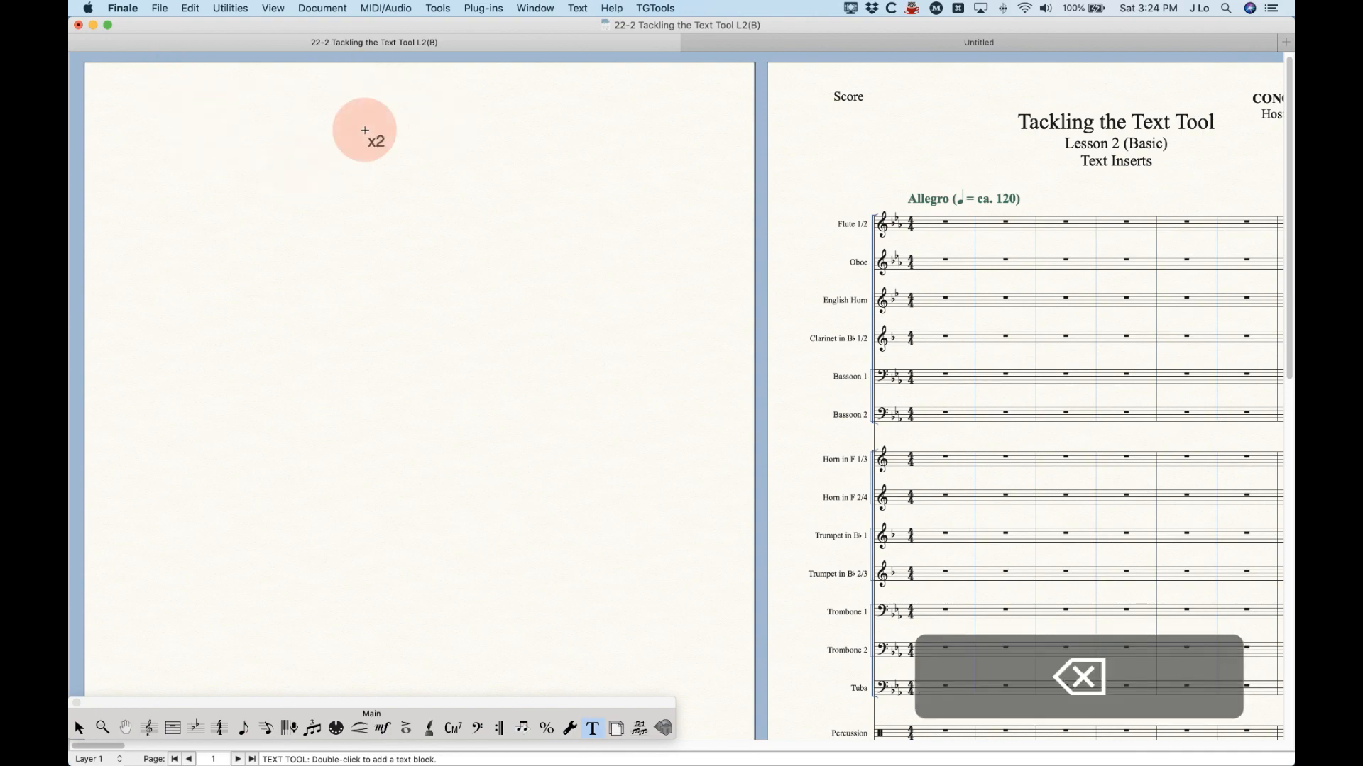
{"action": "left_click", "coordinate": [571, 8]}
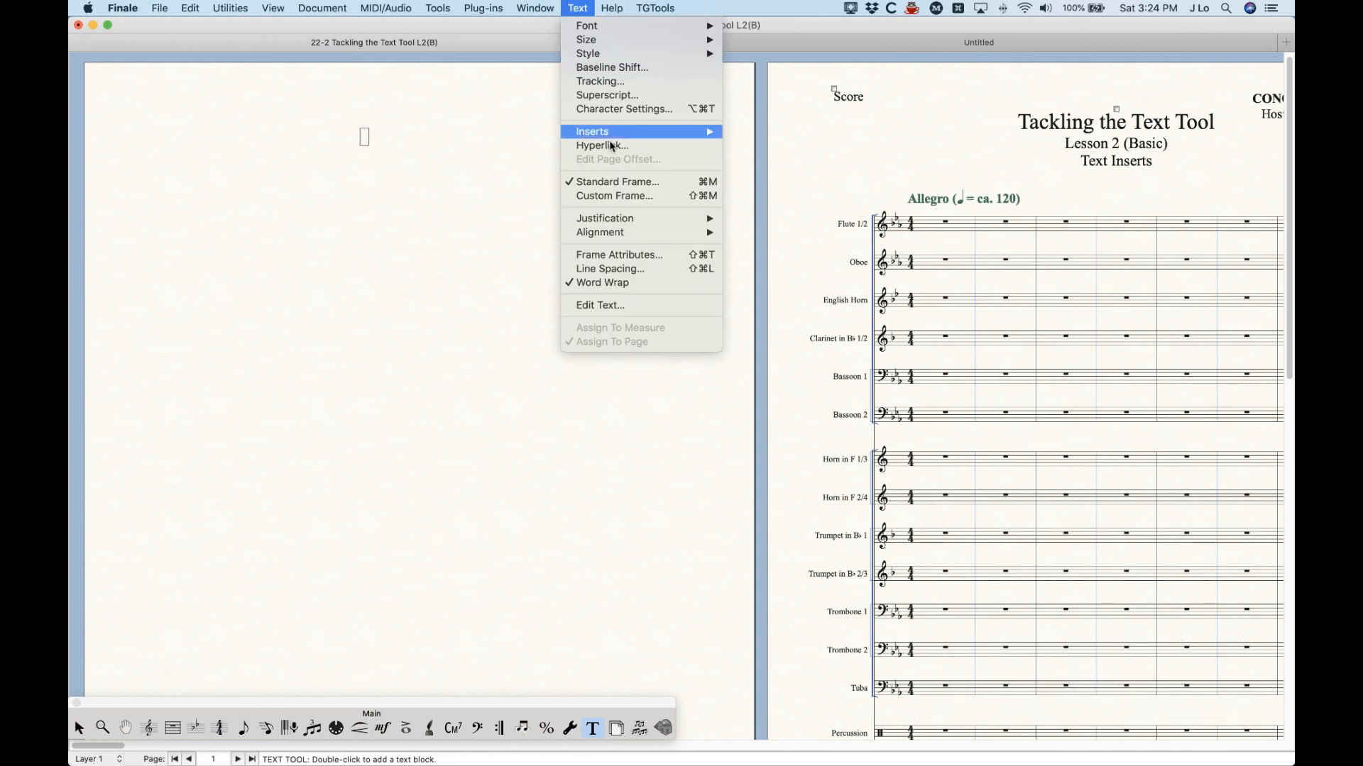
{"action": "mouse_move", "coordinate": [609, 132]}
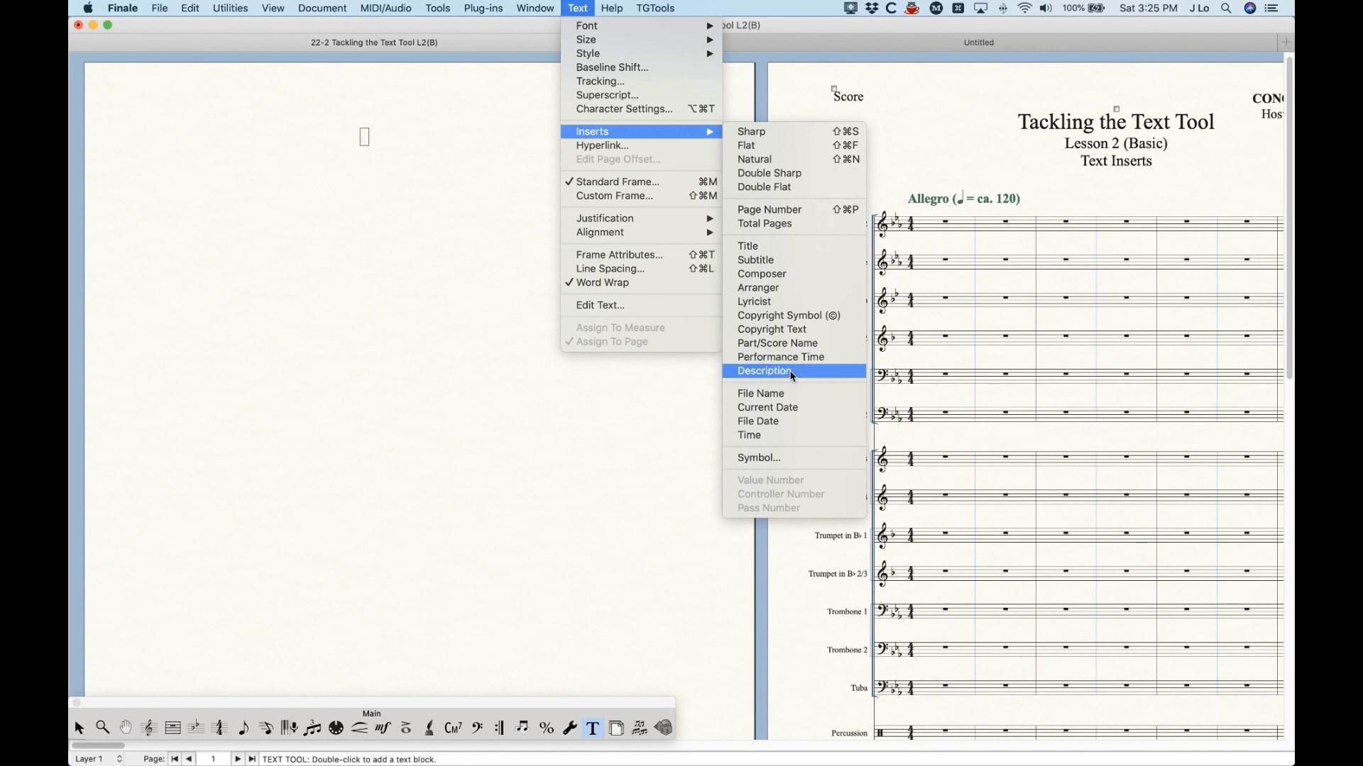
{"action": "left_click", "coordinate": [751, 245]}
{"action": "left_click", "coordinate": [448, 214]}
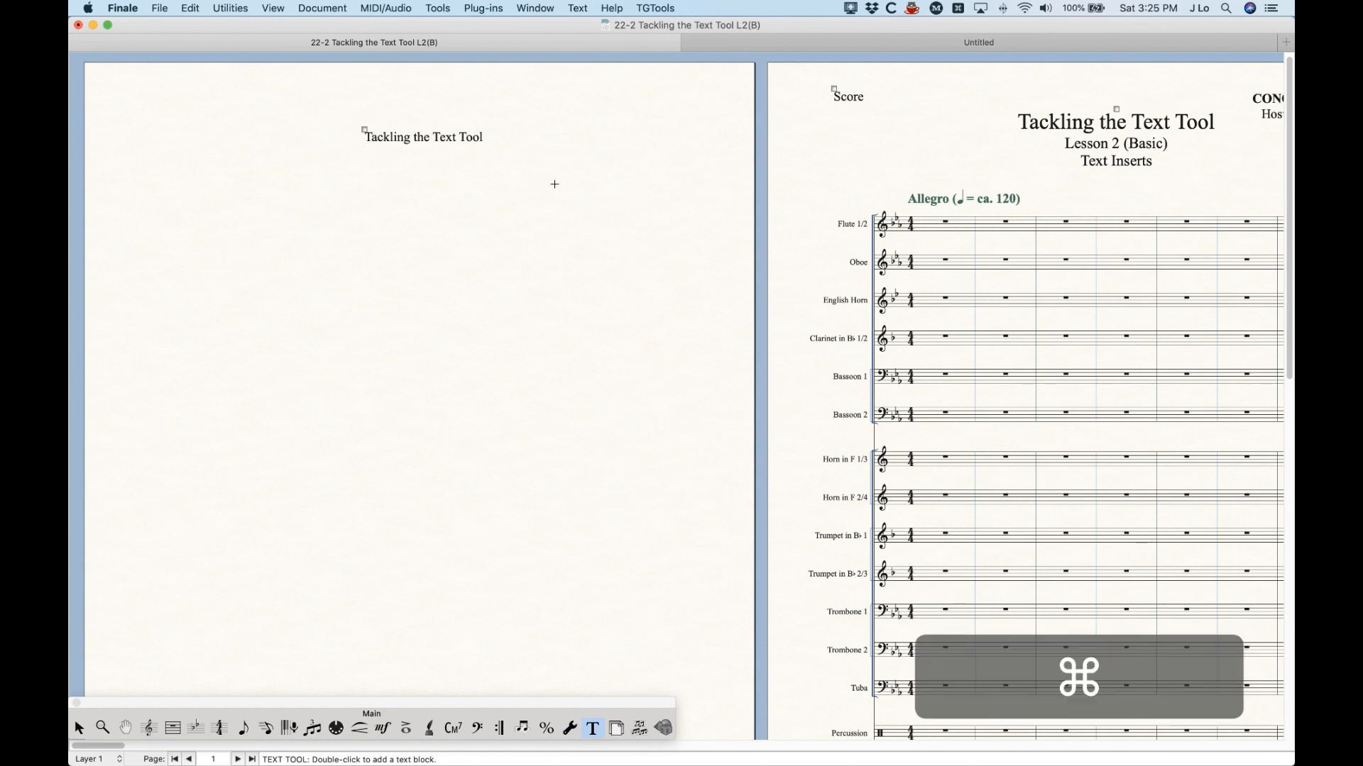
Step: Examine the score's File Info fields in the ScoreManager, and close it
{"action": "key", "text": "super+k"}
{"action": "left_click_drag", "start_coordinate": [404, 84], "coordinate": [396, 79]}
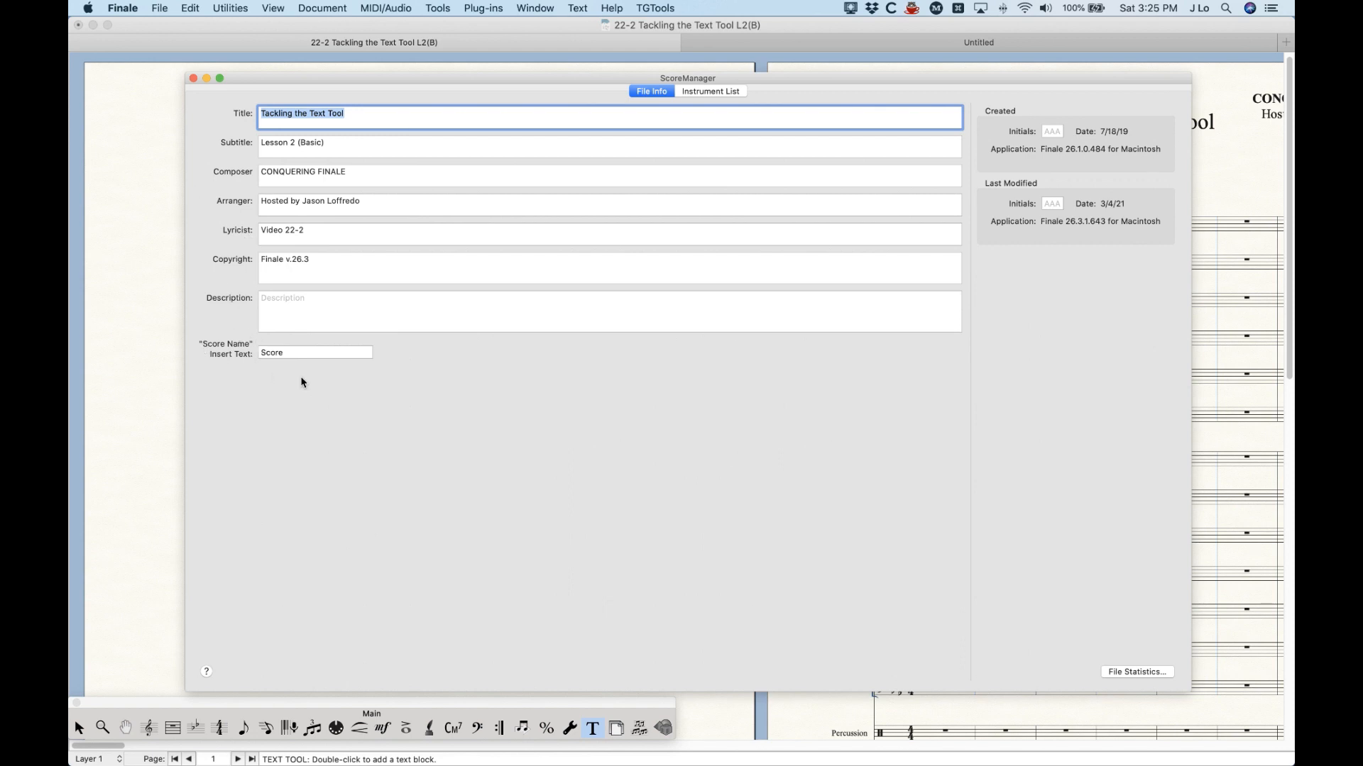
{"action": "left_click", "coordinate": [193, 79]}
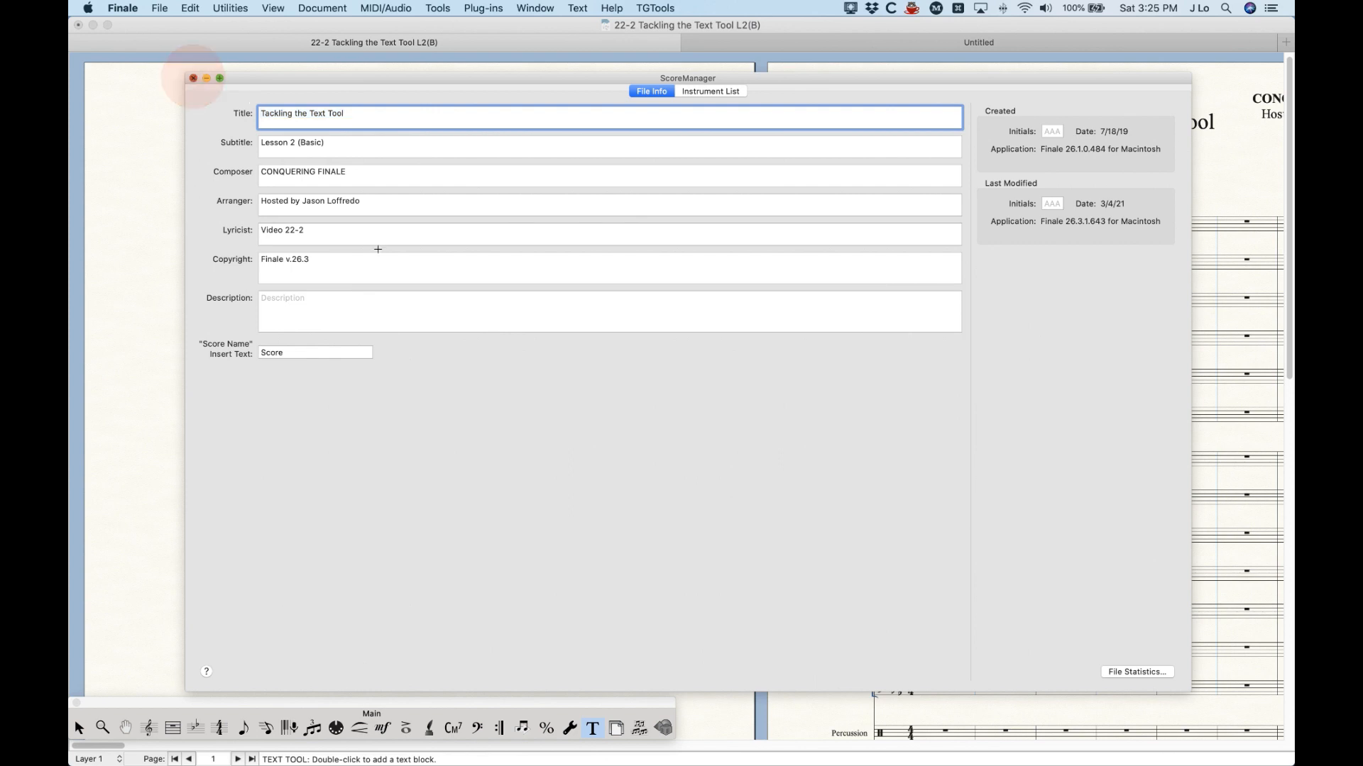
Step: Create a text block below the title on the blank first page containing the Subtitle insert
{"action": "left_click", "coordinate": [411, 206]}
{"action": "left_click", "coordinate": [411, 206]}
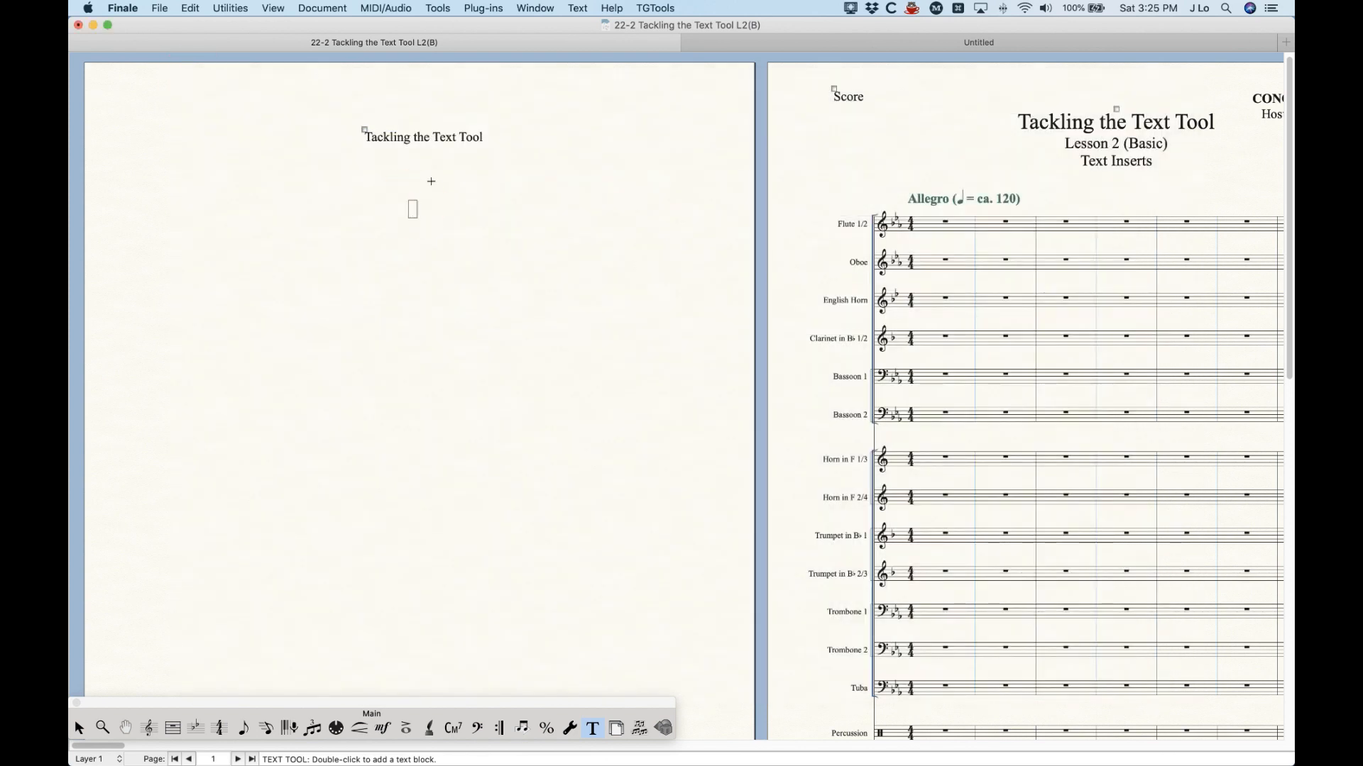
{"action": "left_click", "coordinate": [579, 8]}
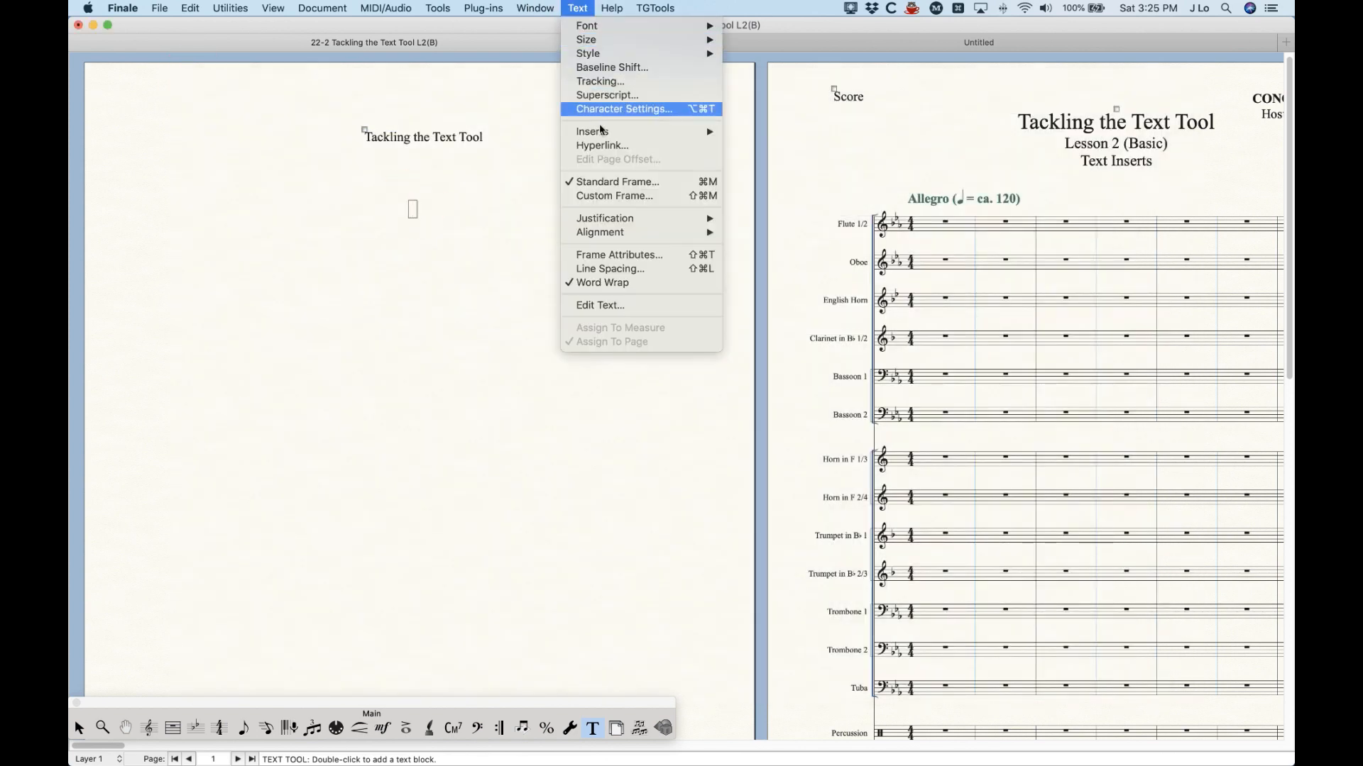
{"action": "mouse_move", "coordinate": [599, 130]}
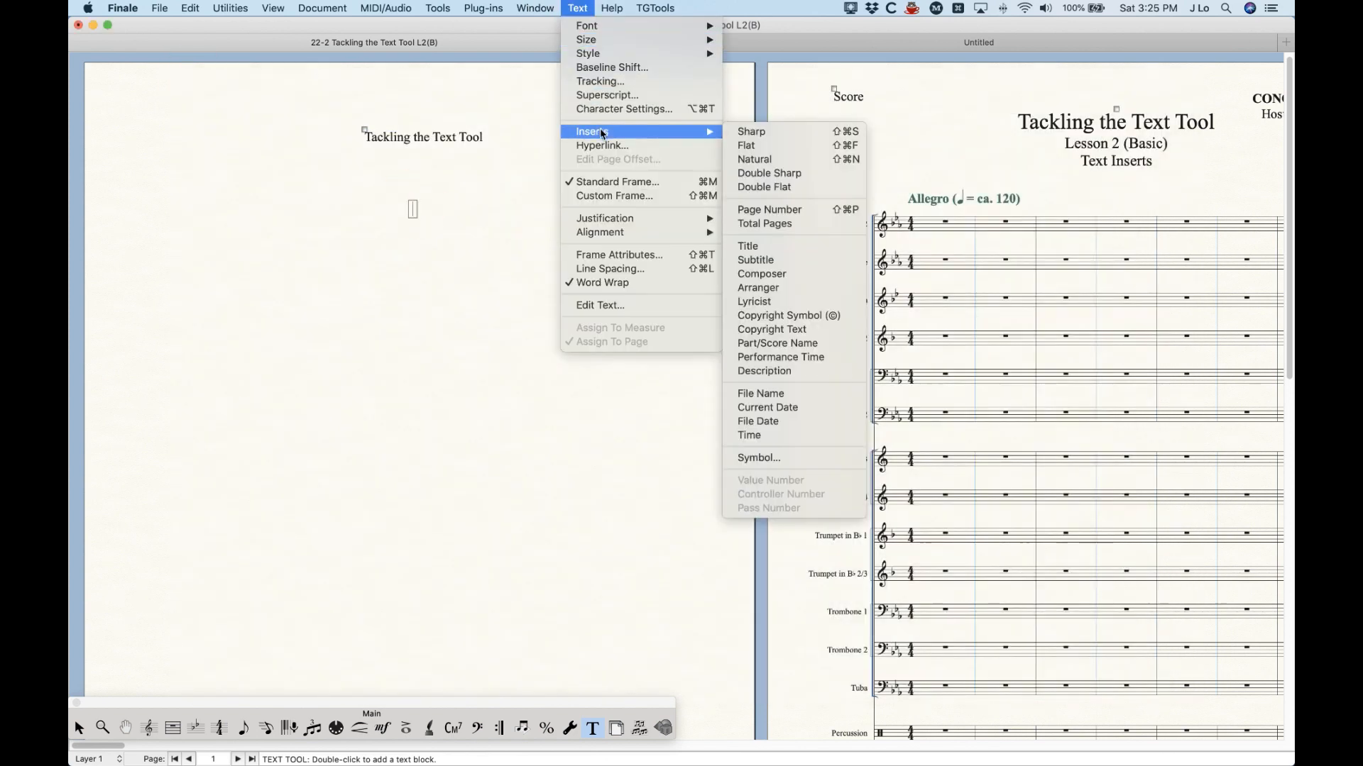
{"action": "left_click", "coordinate": [756, 260]}
{"action": "left_click", "coordinate": [488, 167]}
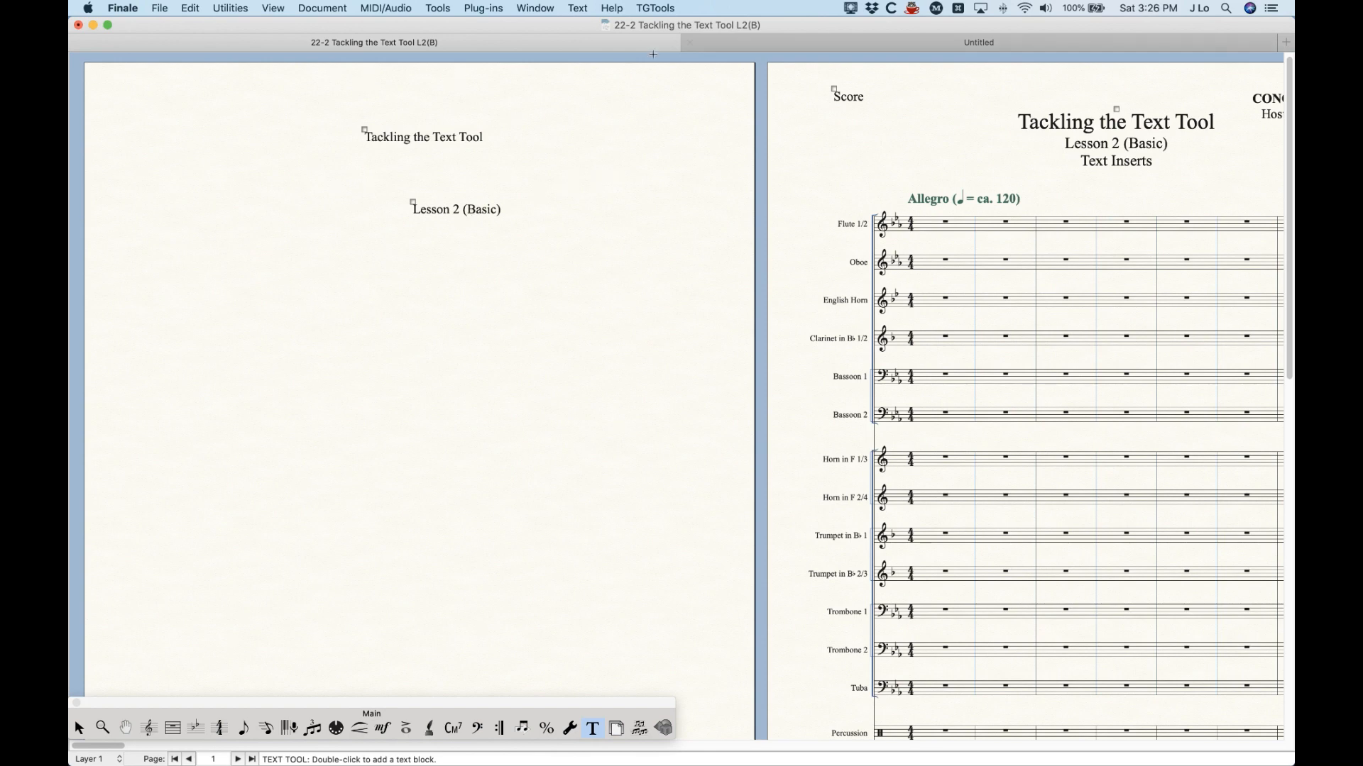
Step: Switch to the Untitled document and examine its Title placeholder text block up close
{"action": "left_click", "coordinate": [902, 41]}
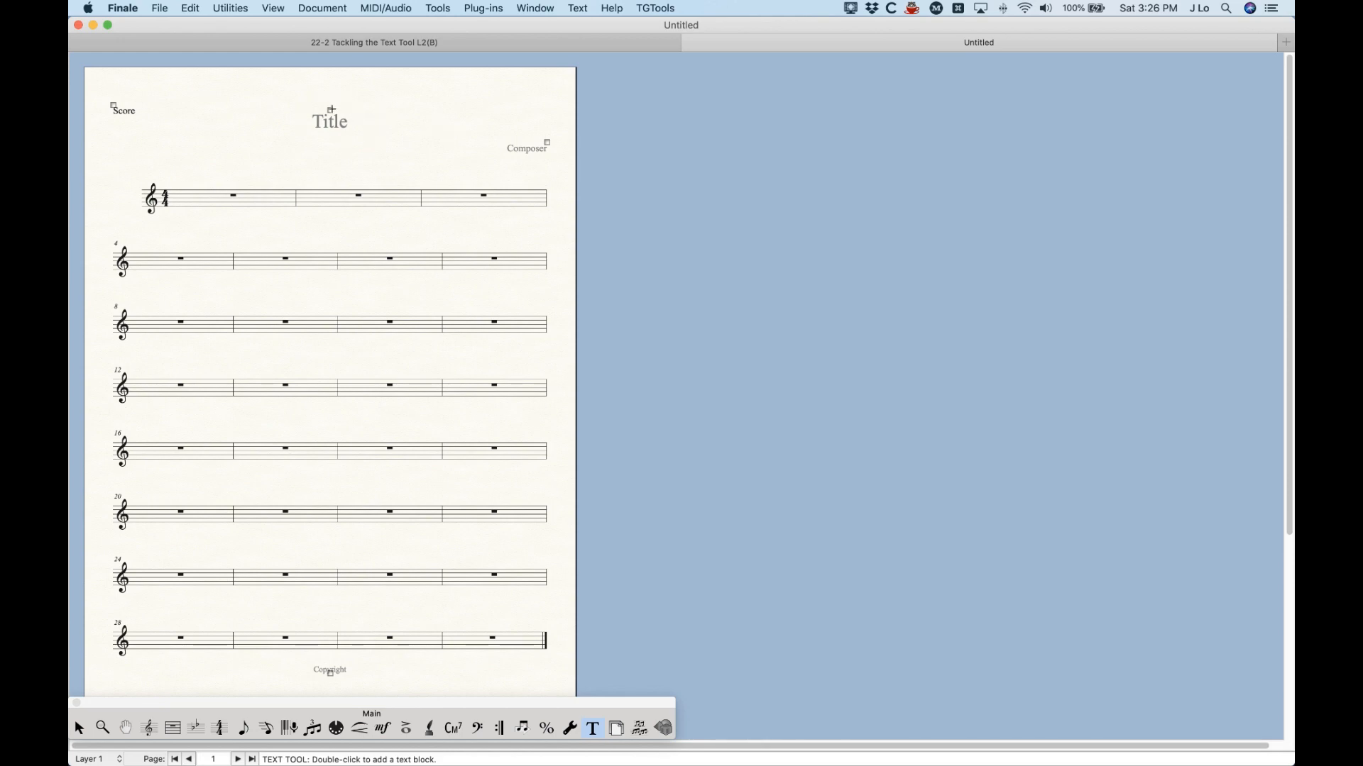
{"action": "key", "text": "super+equal"}
{"action": "key", "text": "super+equal"}
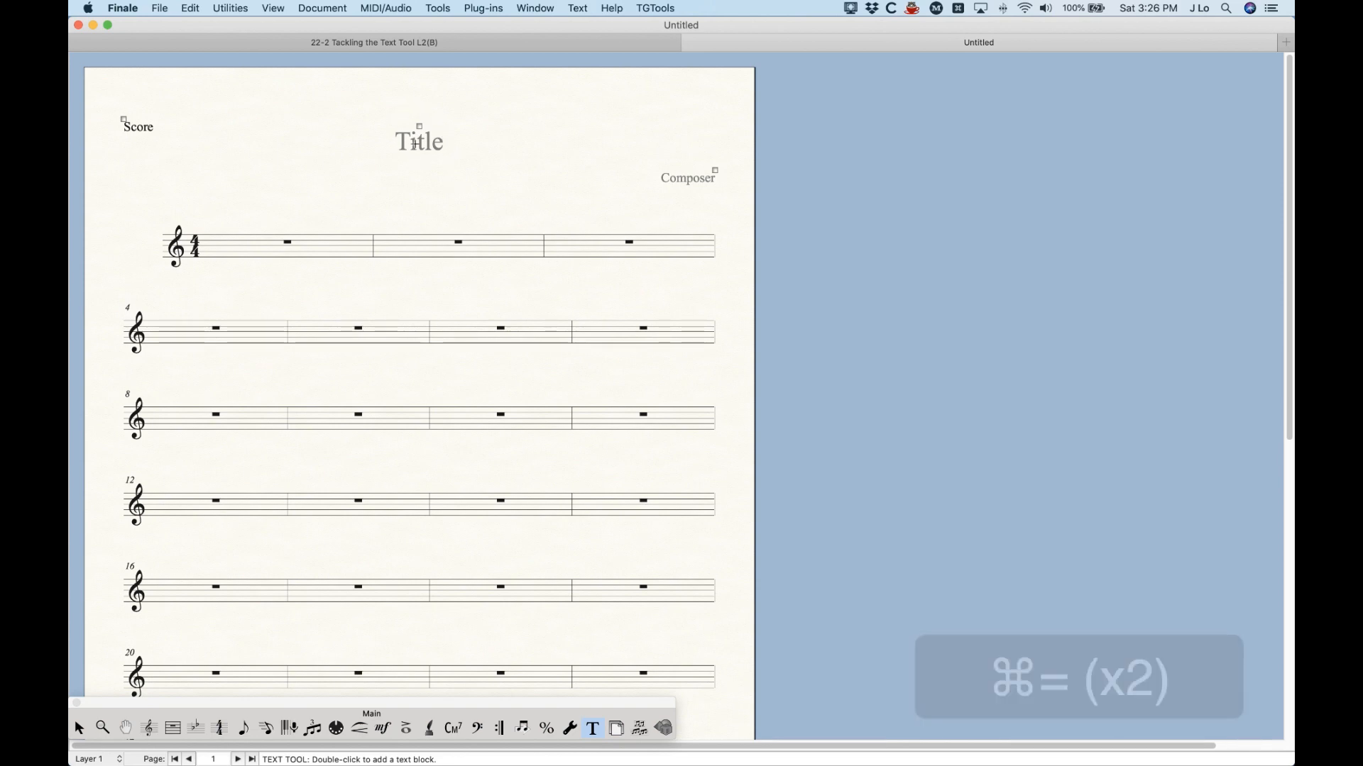
{"action": "left_click", "coordinate": [420, 125]}
{"action": "left_click", "coordinate": [475, 139]}
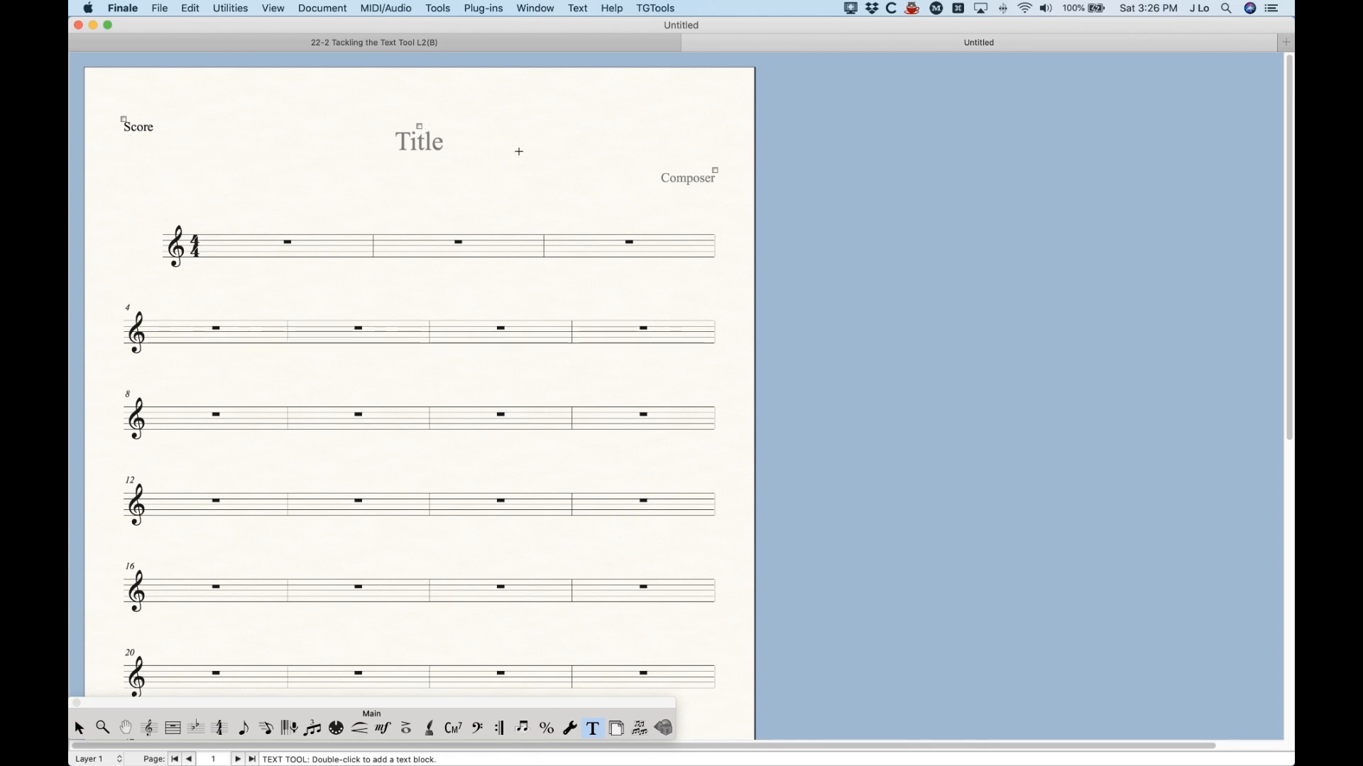
Step: Set the Title field in the Untitled document's File Info to "Create a Real Title" and close the ScoreManager
{"action": "key", "text": "super"}
{"action": "key", "text": "super+k"}
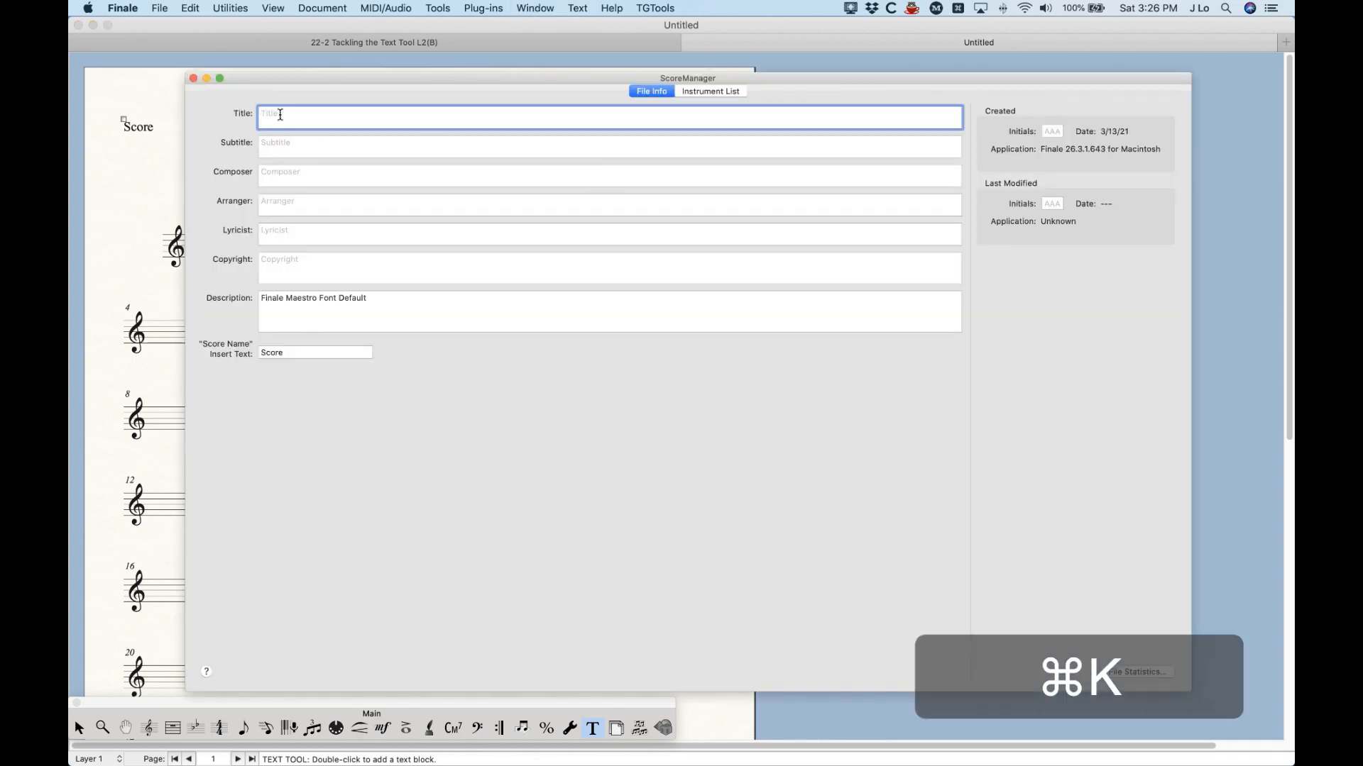
{"action": "key", "text": "shift"}
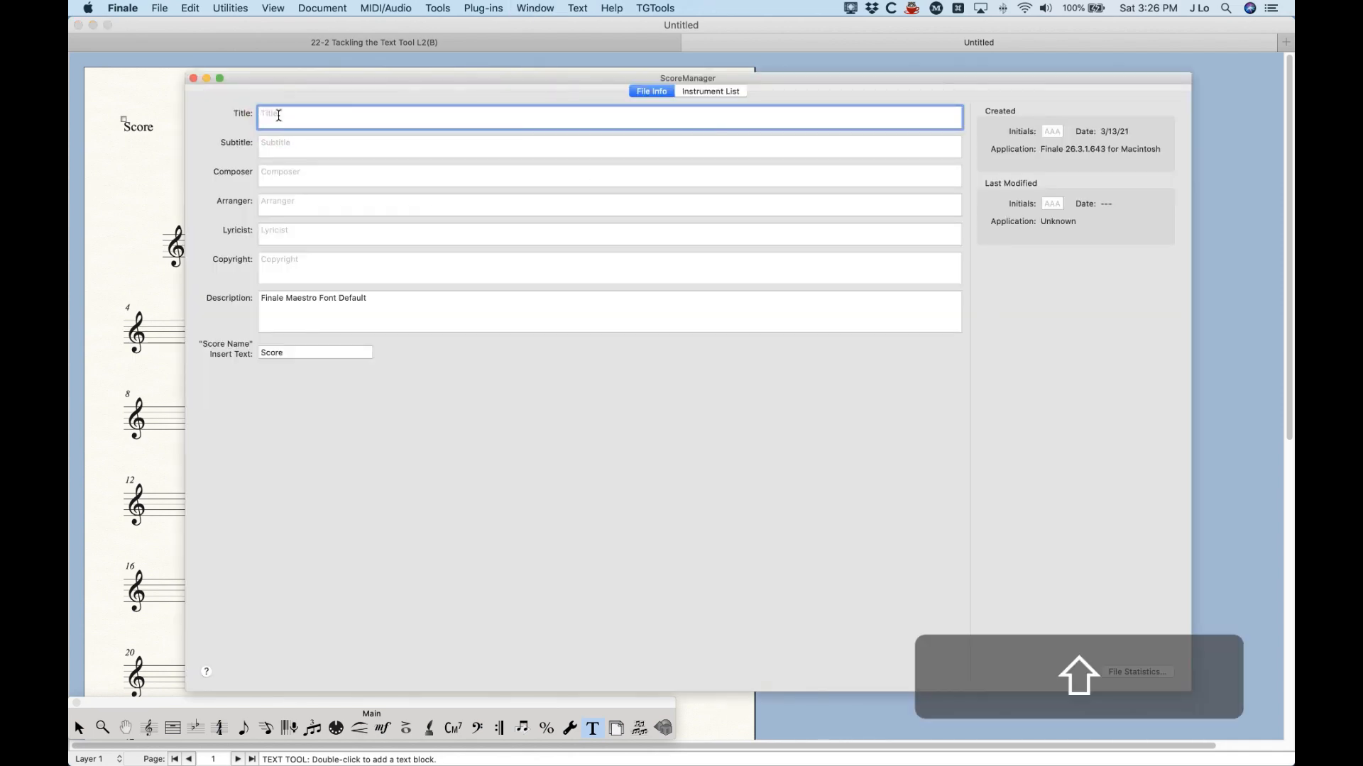
{"action": "type", "text": "Create a "}
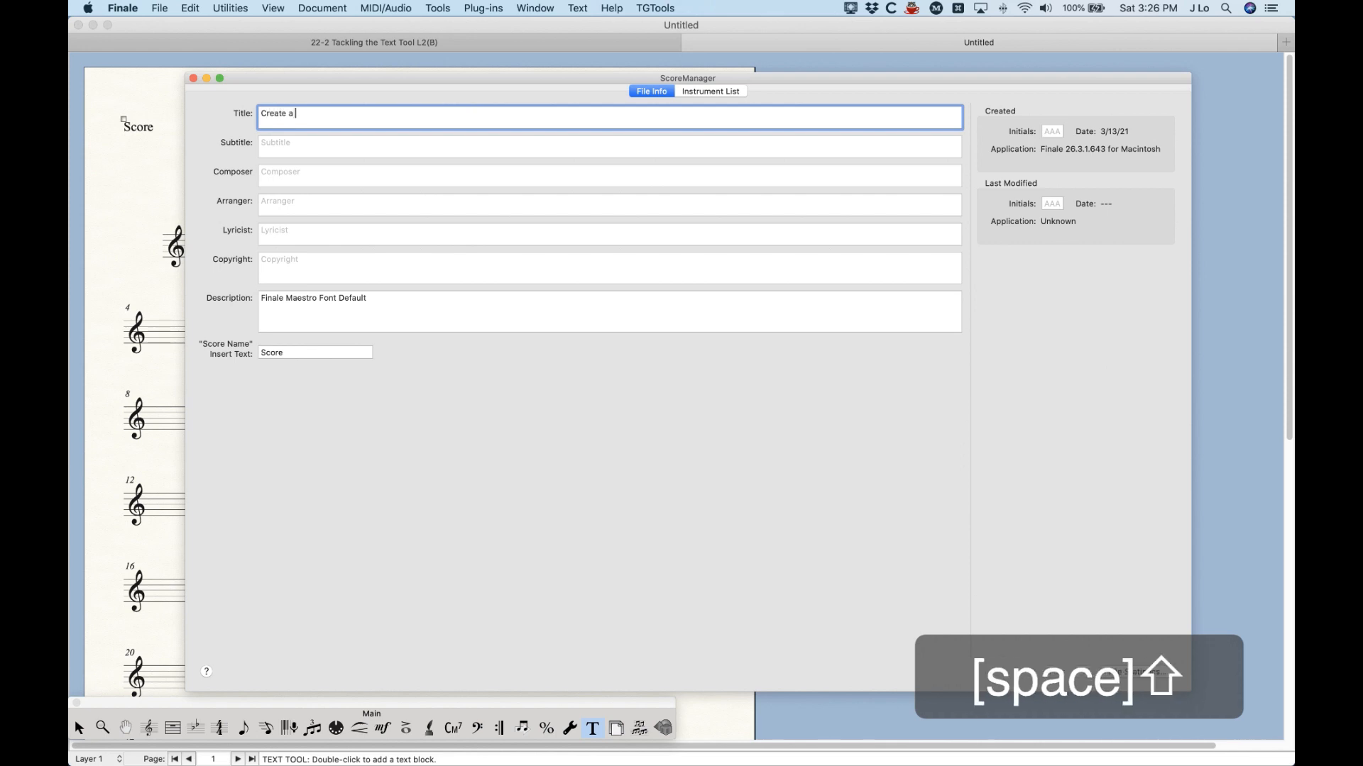
{"action": "type", "text": "Real Title"}
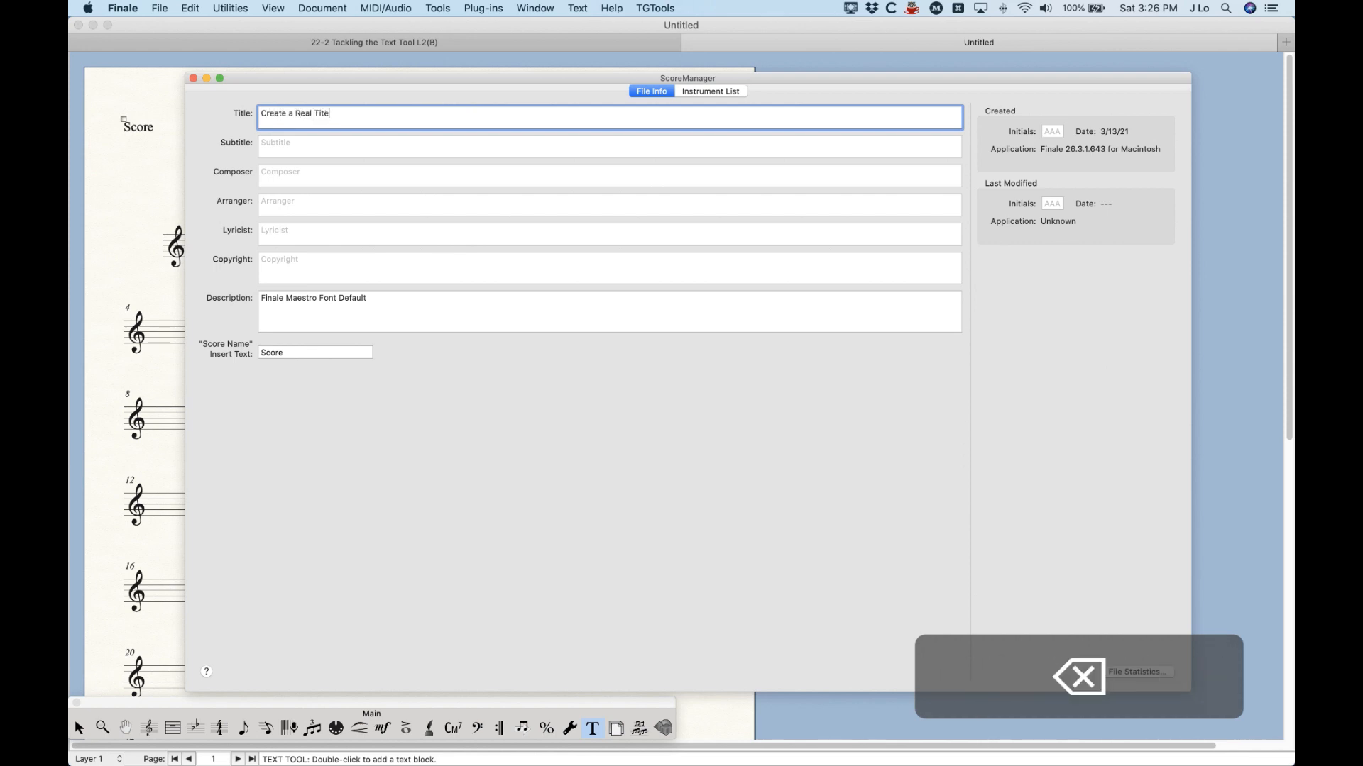
{"action": "left_click", "coordinate": [193, 79]}
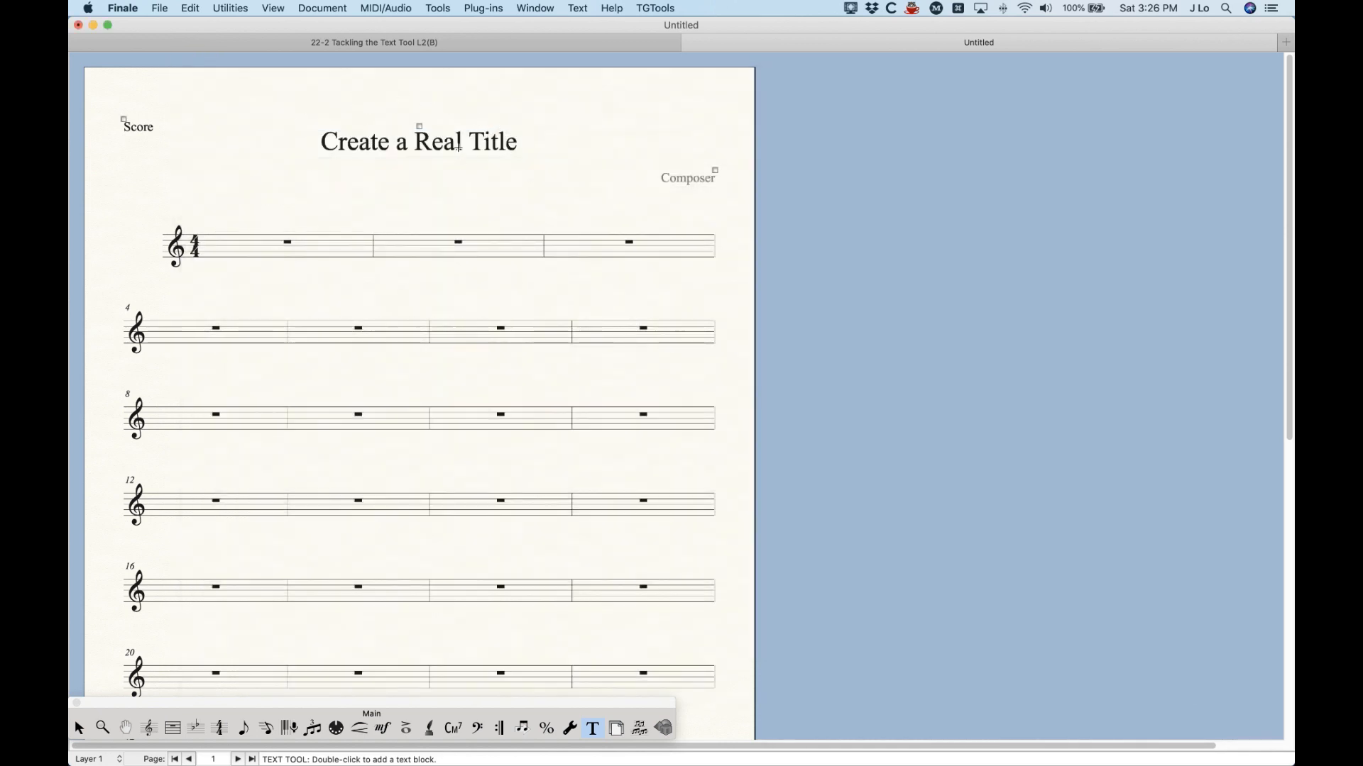
Step: Switch to the 22-2 Tackling the Text Tool L2(B) document and examine the page 2 title block and the page 3 header text
{"action": "left_click", "coordinate": [486, 44]}
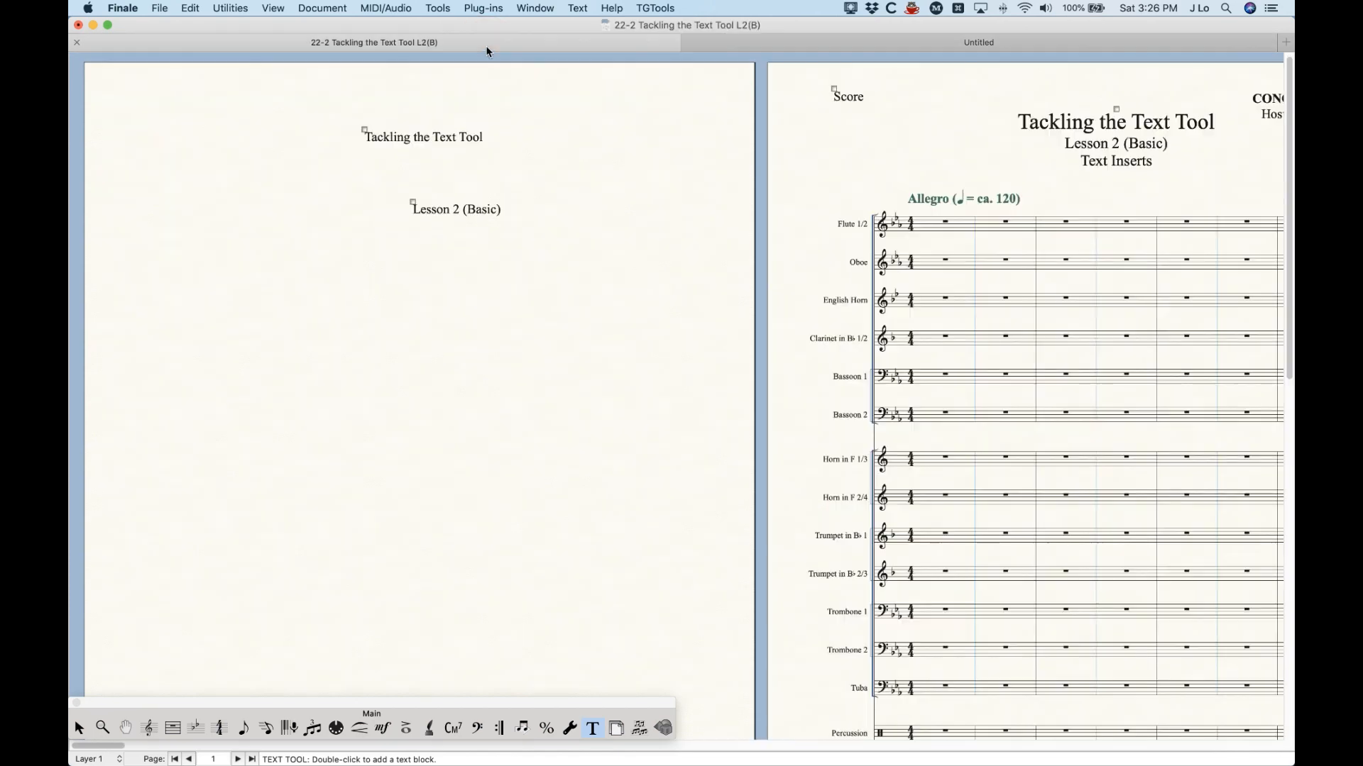
{"action": "scroll", "coordinate": [461, 334], "scroll_direction": "right", "scroll_amount": 5}
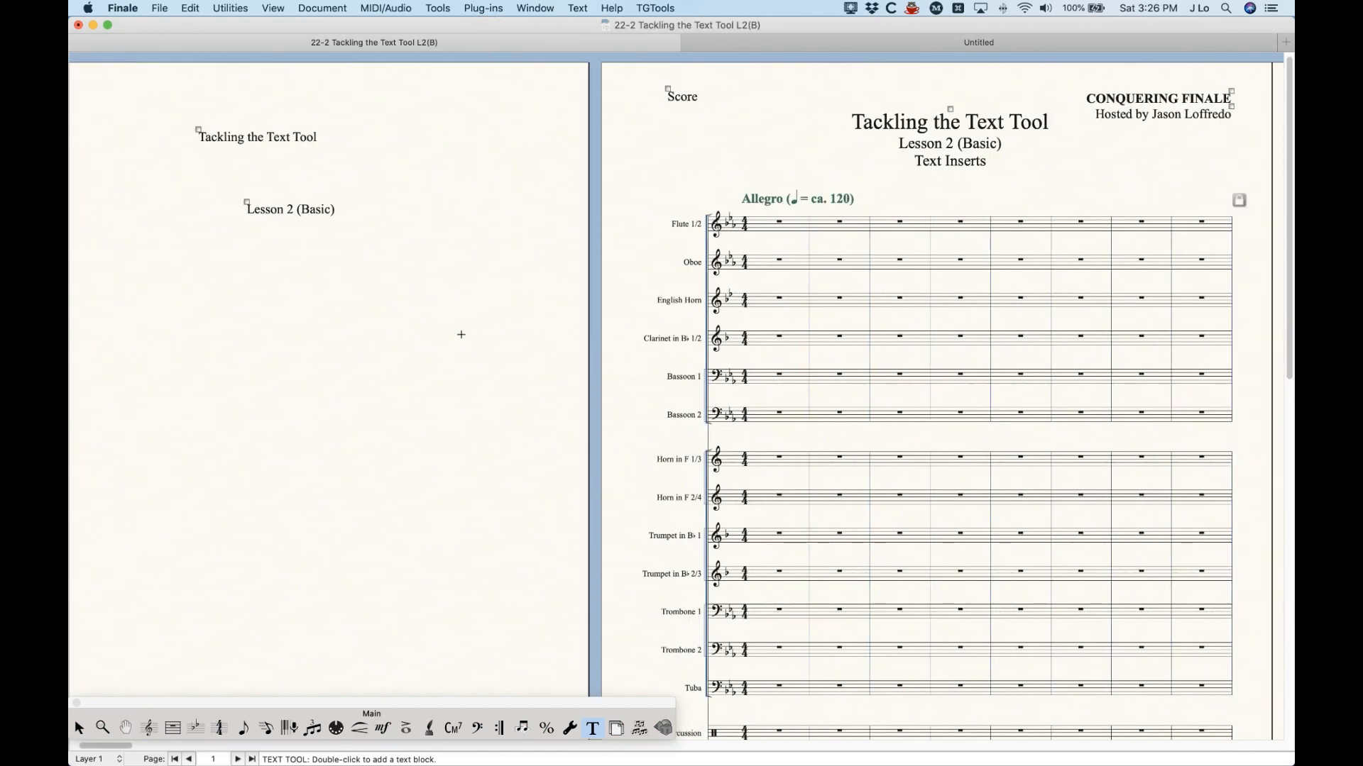
{"action": "scroll", "coordinate": [461, 334], "scroll_direction": "right", "scroll_amount": 11}
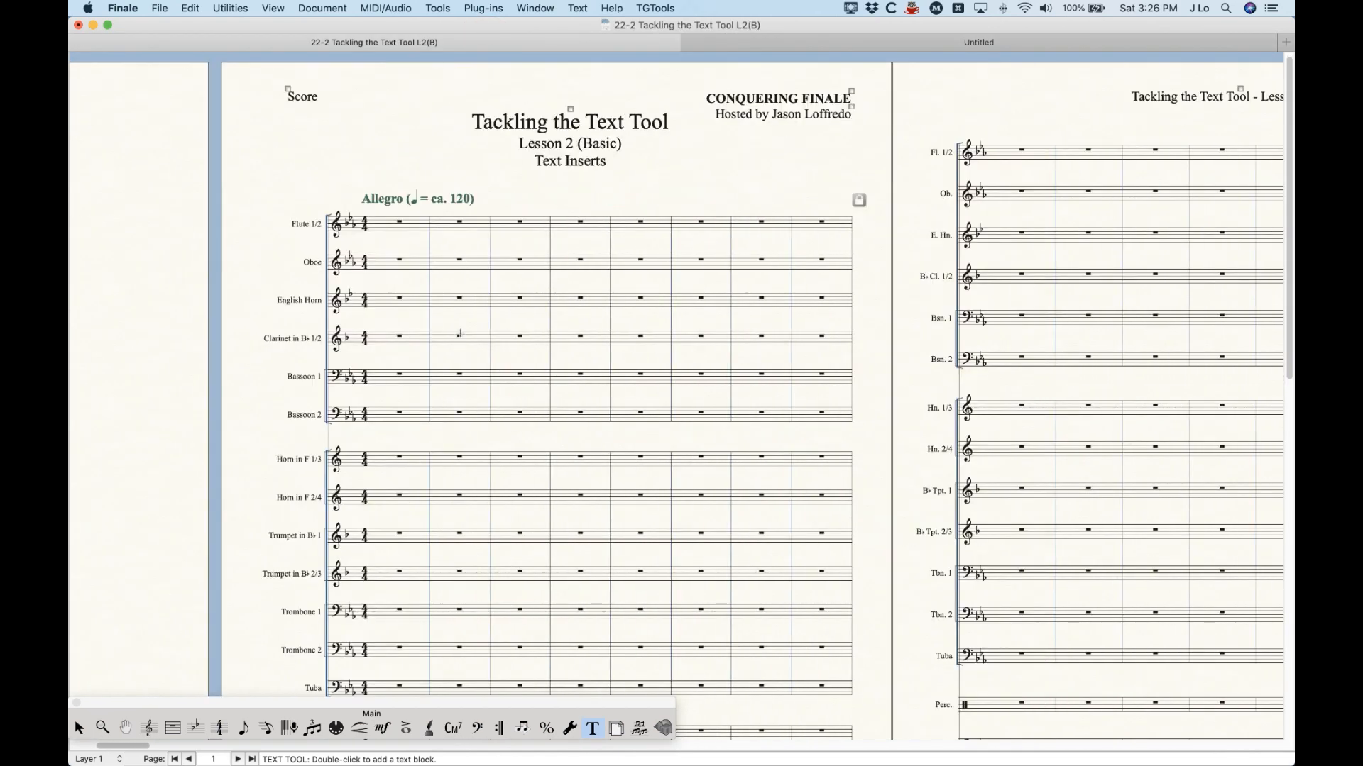
{"action": "scroll", "coordinate": [460, 333], "scroll_direction": "right", "scroll_amount": 6}
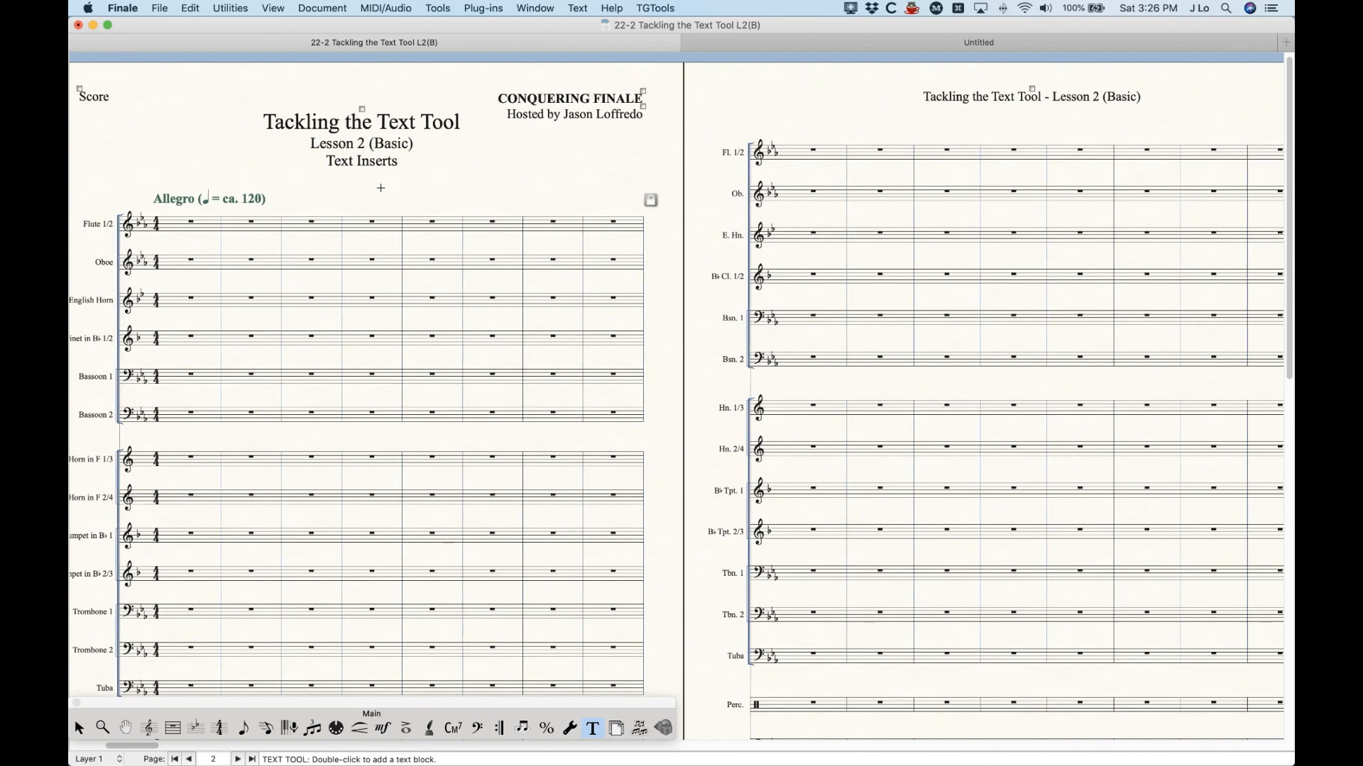
{"action": "scroll", "coordinate": [429, 262], "scroll_direction": "left", "scroll_amount": 1}
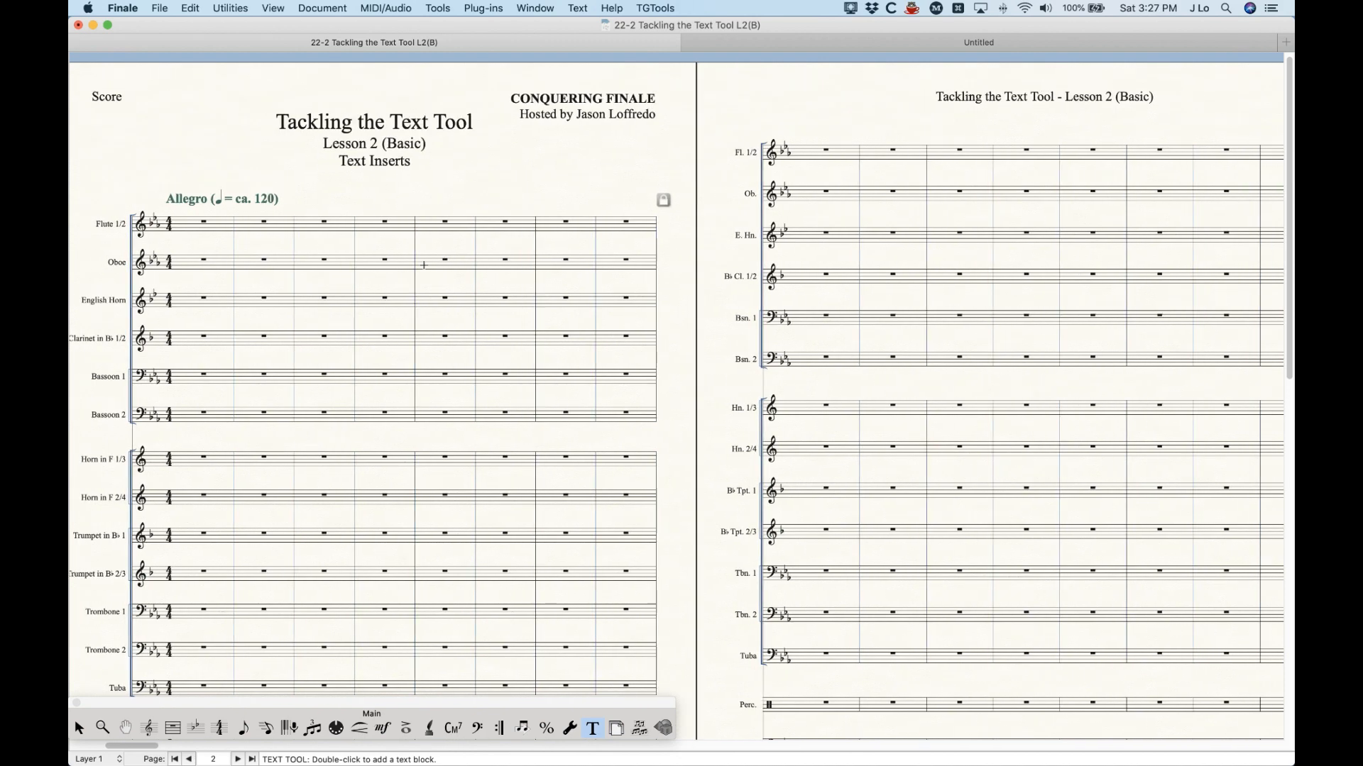
{"action": "left_click", "coordinate": [375, 108]}
{"action": "scroll", "coordinate": [641, 288], "scroll_direction": "right", "scroll_amount": 8}
{"action": "left_click", "coordinate": [611, 84]}
{"action": "scroll", "coordinate": [657, 268], "scroll_direction": "right", "scroll_amount": 4}
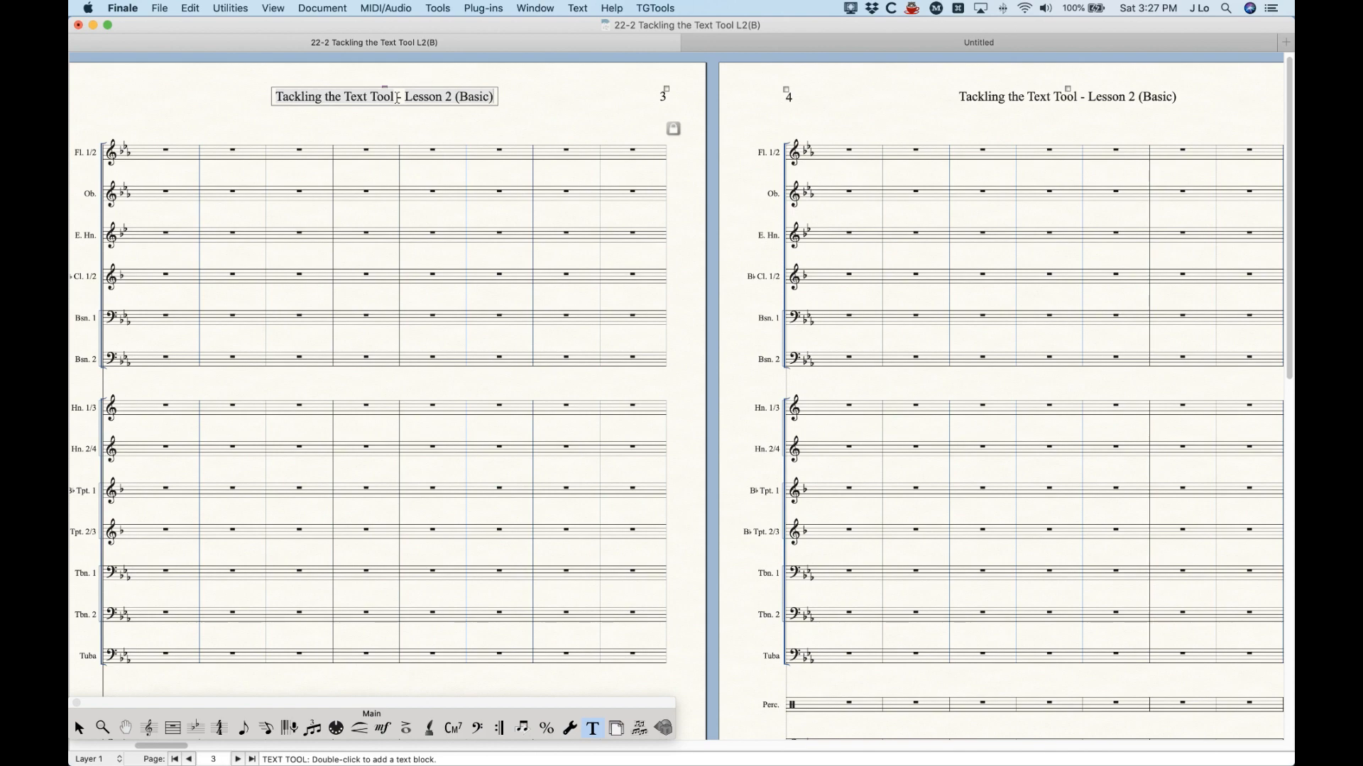
{"action": "scroll", "coordinate": [438, 220], "scroll_direction": "left", "scroll_amount": 8}
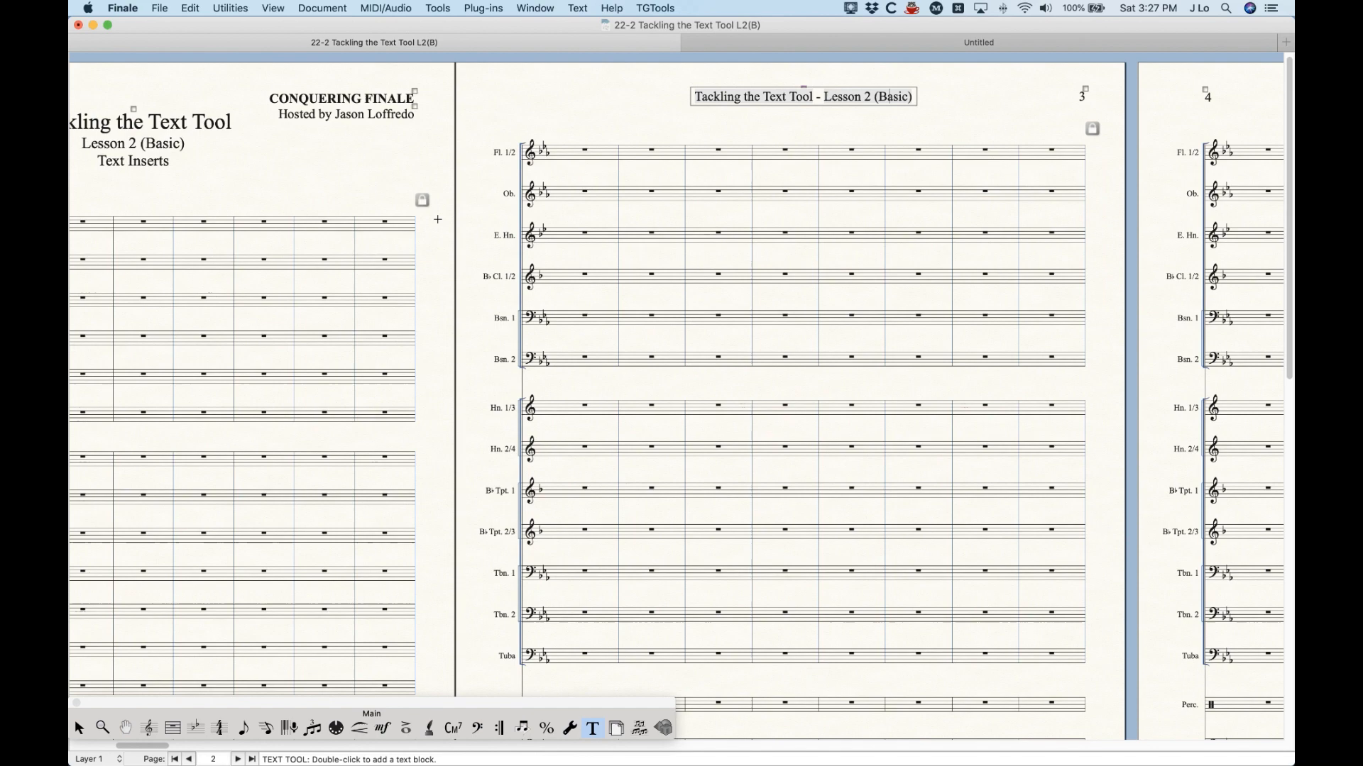
{"action": "scroll", "coordinate": [438, 220], "scroll_direction": "left", "scroll_amount": 4}
{"action": "left_click", "coordinate": [477, 174]}
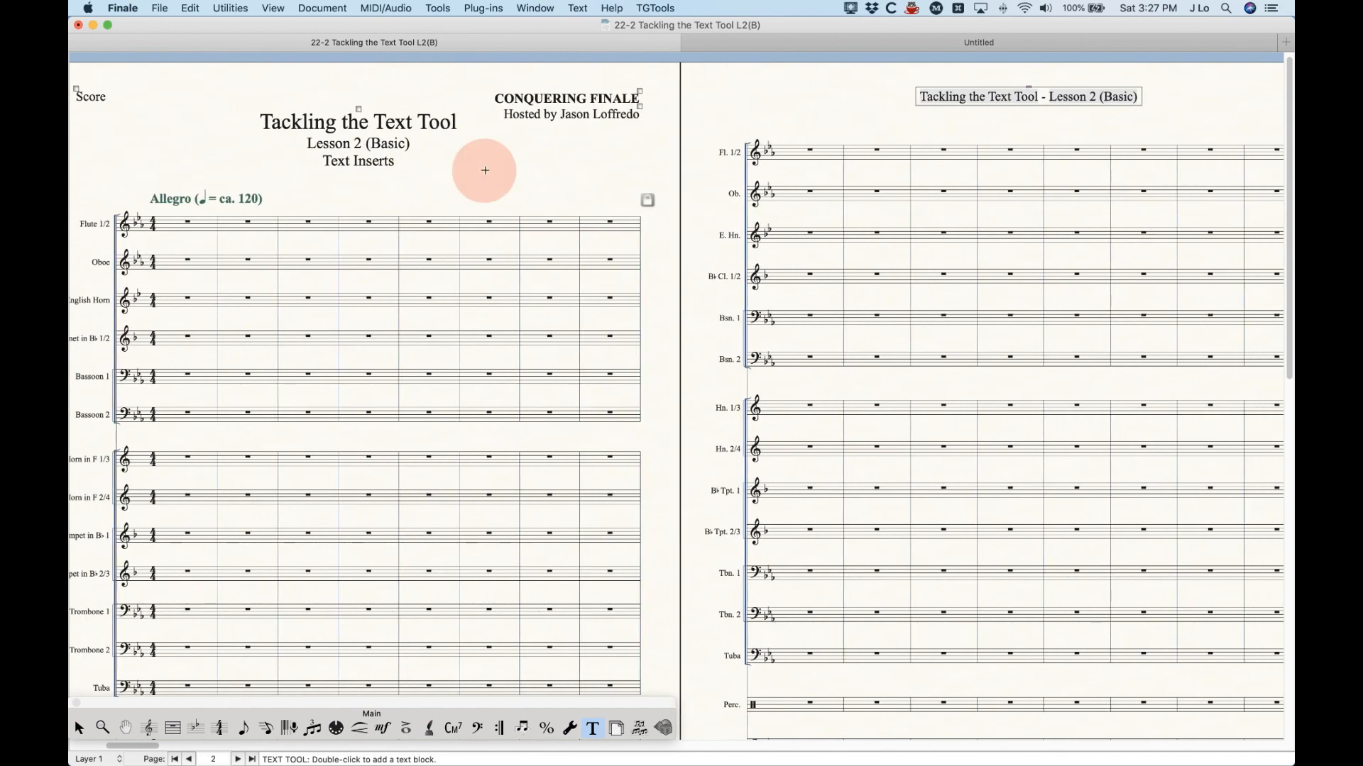
Step: Change the Title in the score's File Info to "Tackling the Text Tool Change" and close the ScoreManager
{"action": "key", "text": "super+k"}
{"action": "left_click", "coordinate": [369, 114]}
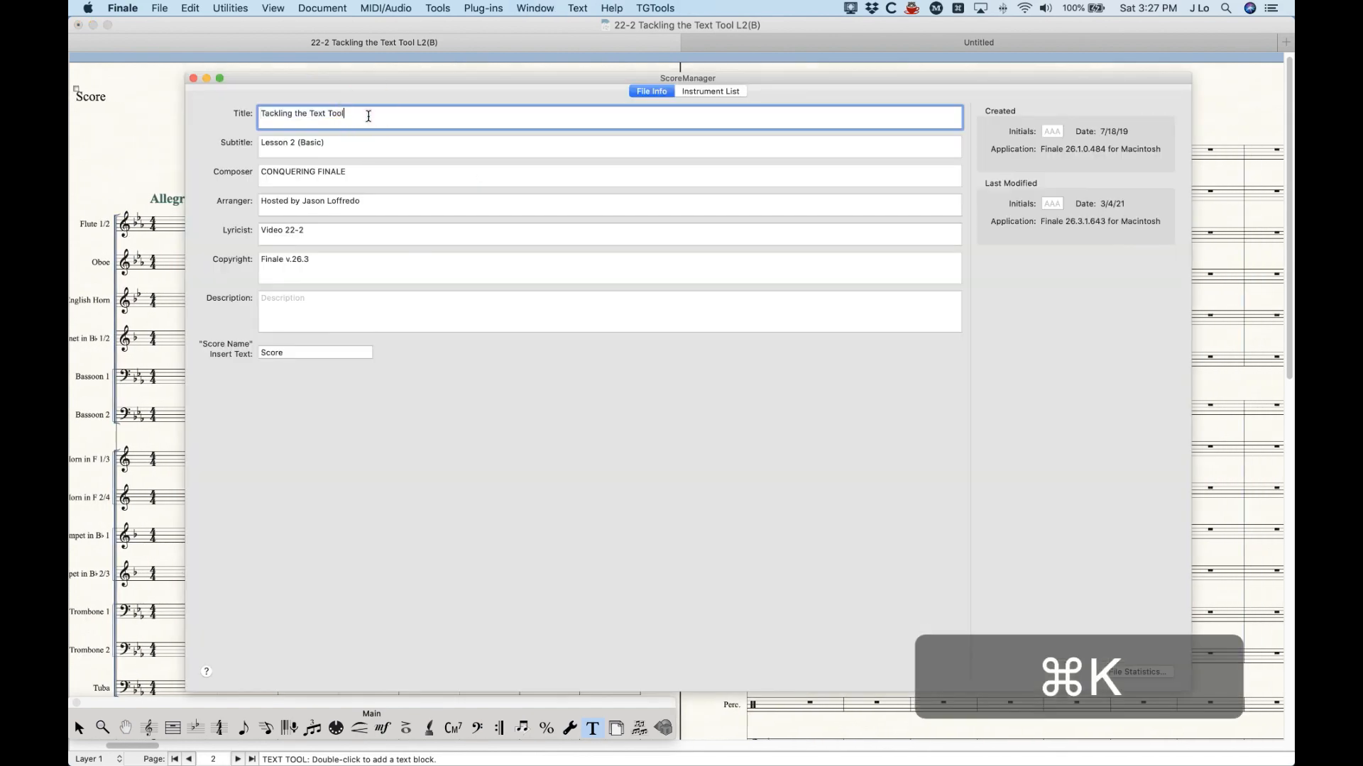
{"action": "type", "text": "Change"}
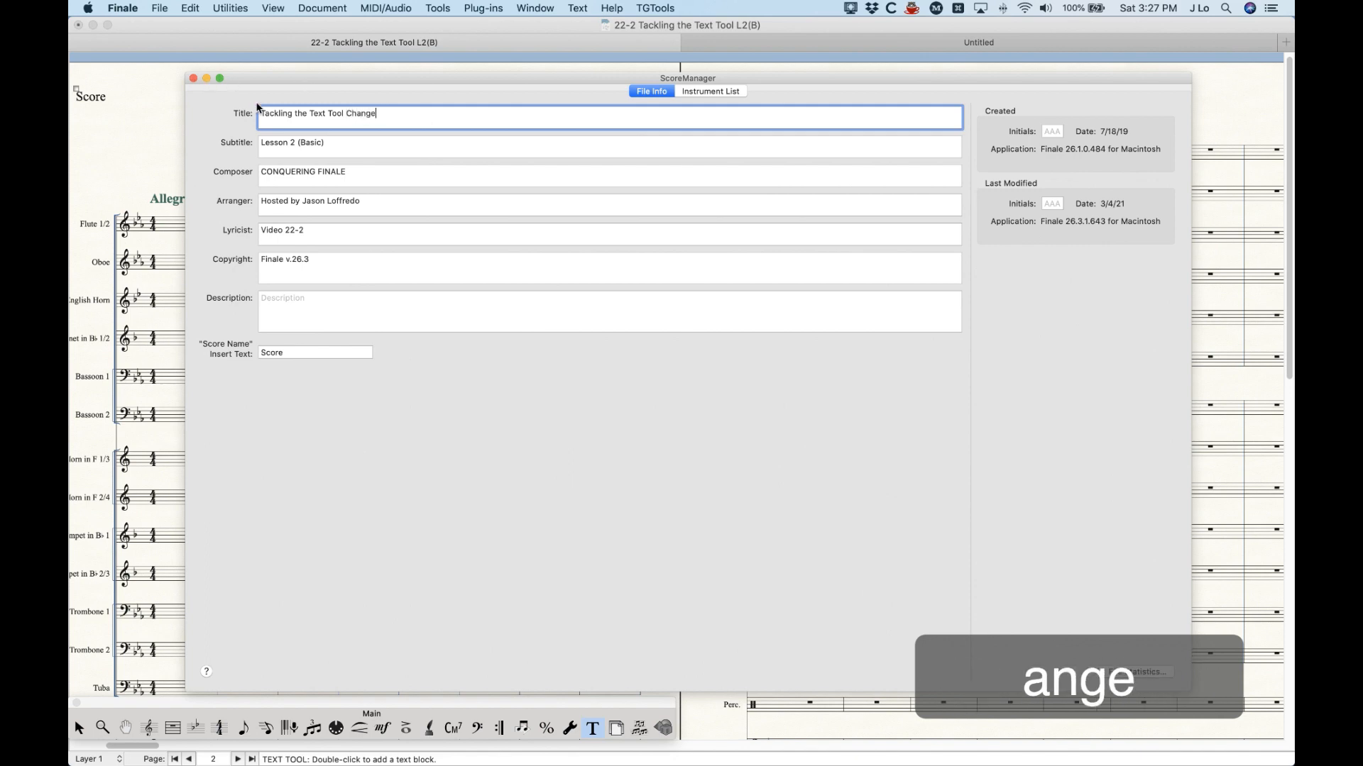
{"action": "left_click", "coordinate": [193, 79]}
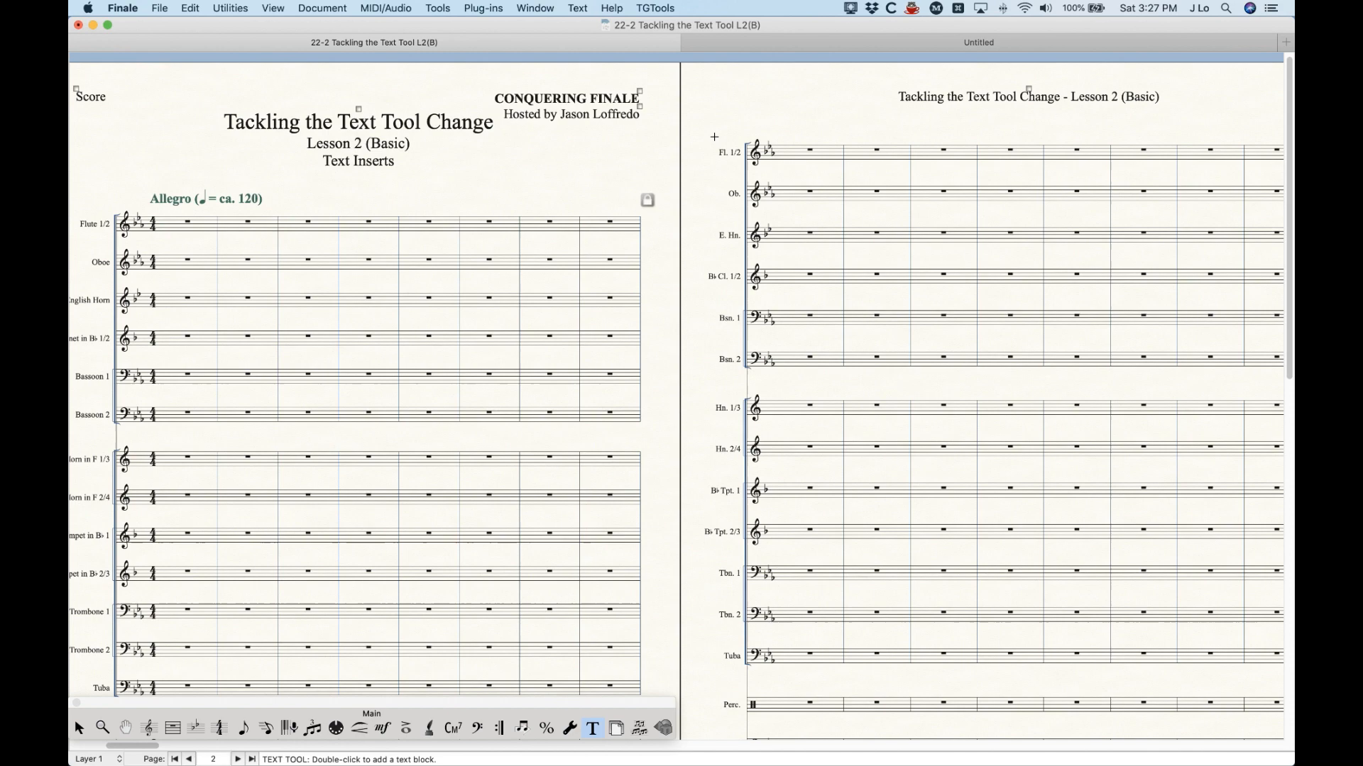
Step: Remove the word "Change" from the end of the File Info Title and close the ScoreManager
{"action": "key", "text": "super+k"}
{"action": "left_click", "coordinate": [407, 117]}
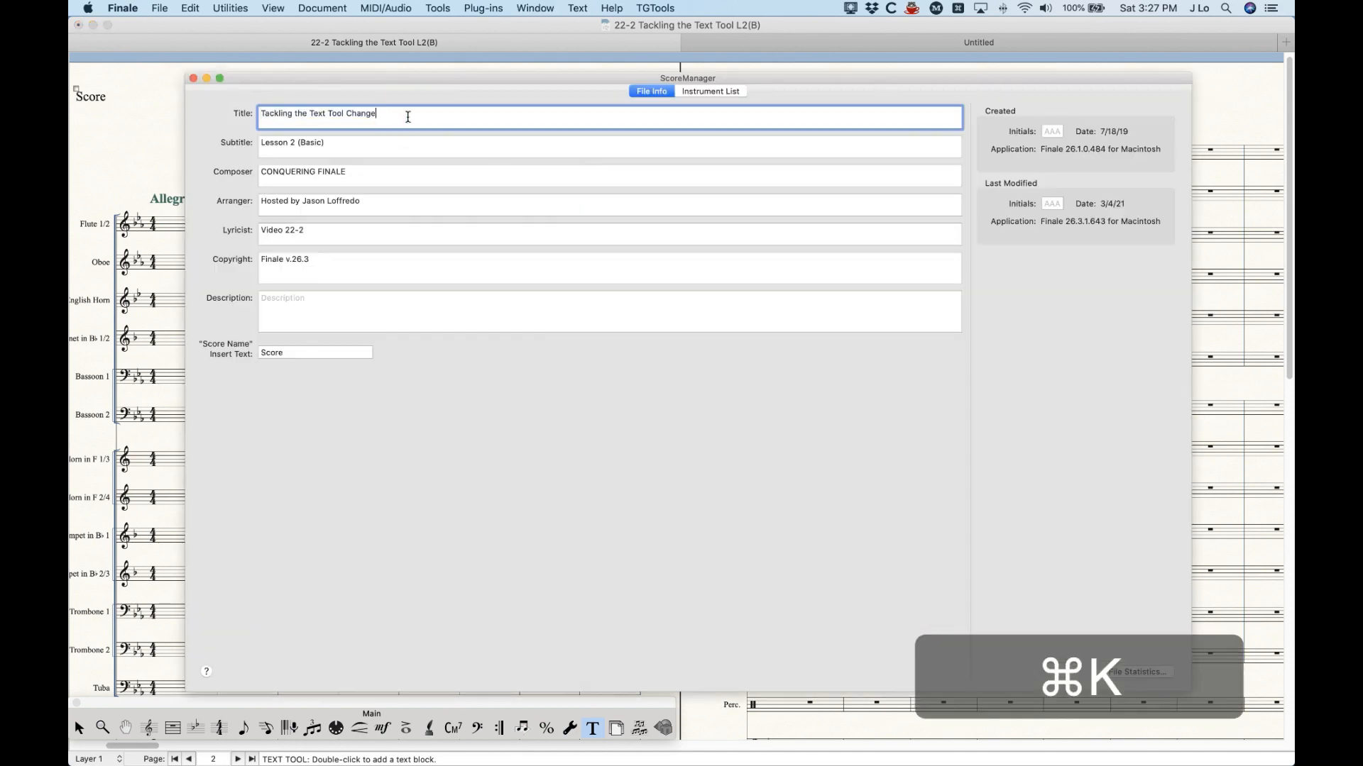
{"action": "key", "text": "BackSpace"}
{"action": "key", "text": "BackSpace"}
{"action": "key", "text": "BackSpace"}
{"action": "key", "text": "BackSpace"}
{"action": "key", "text": "BackSpace"}
{"action": "key", "text": "BackSpace"}
{"action": "key", "text": "BackSpace"}
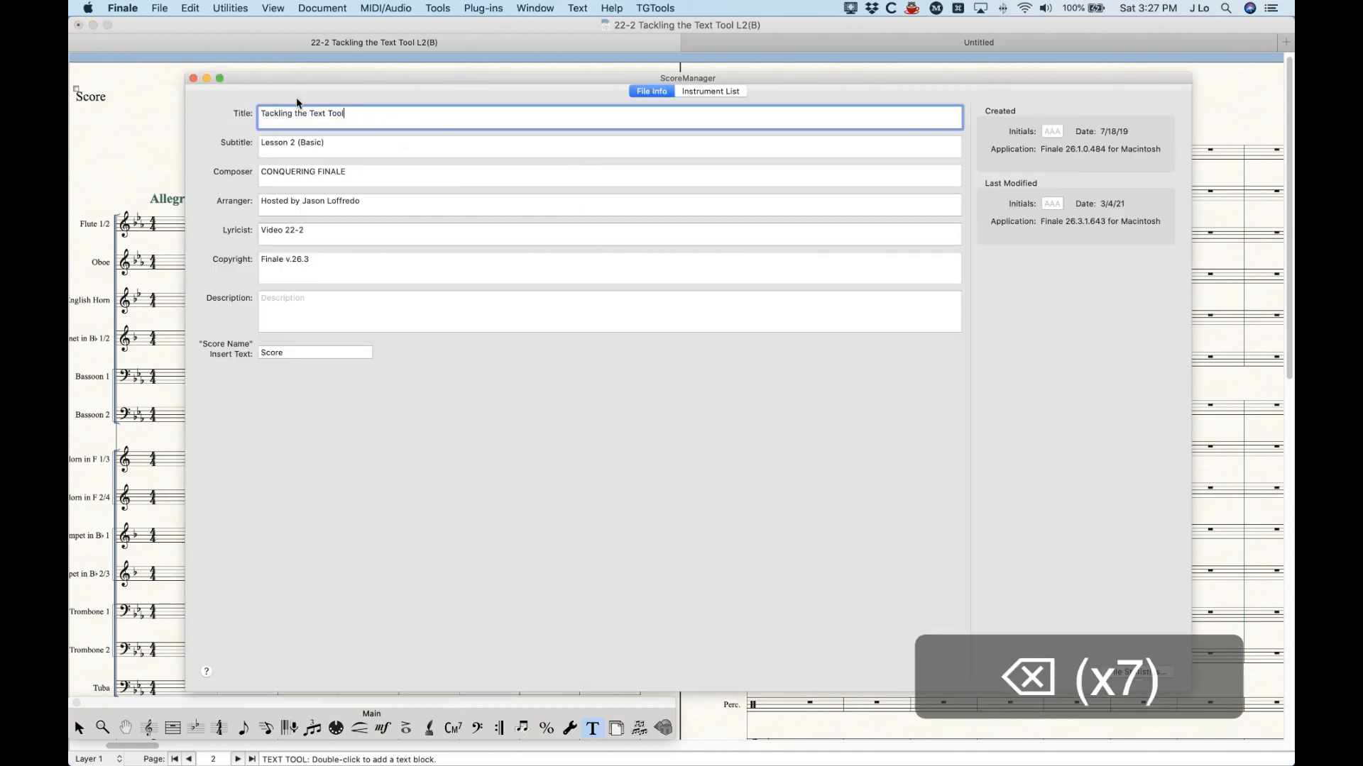
{"action": "left_click", "coordinate": [194, 78]}
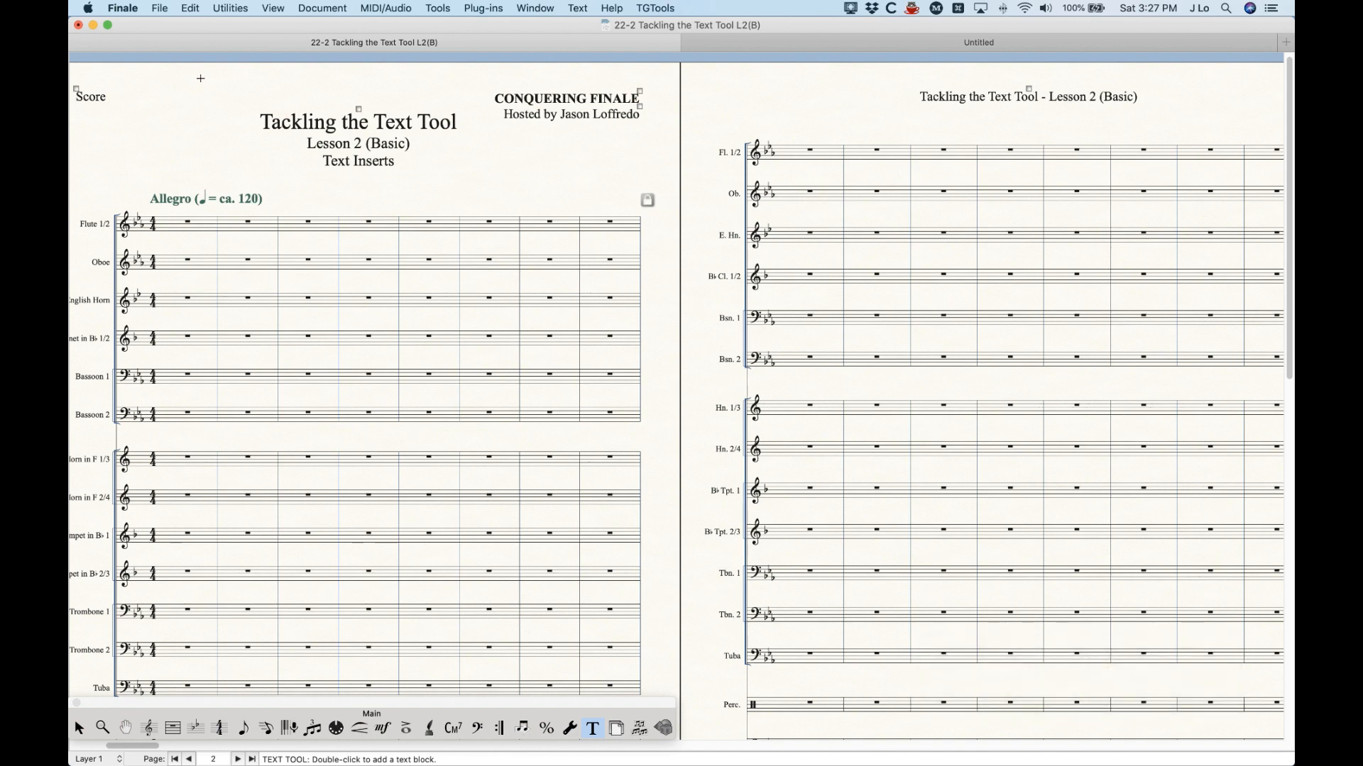
Step: Apply the Bold style to the whole title line in the page 2 title text block
{"action": "double_click", "coordinate": [360, 118]}
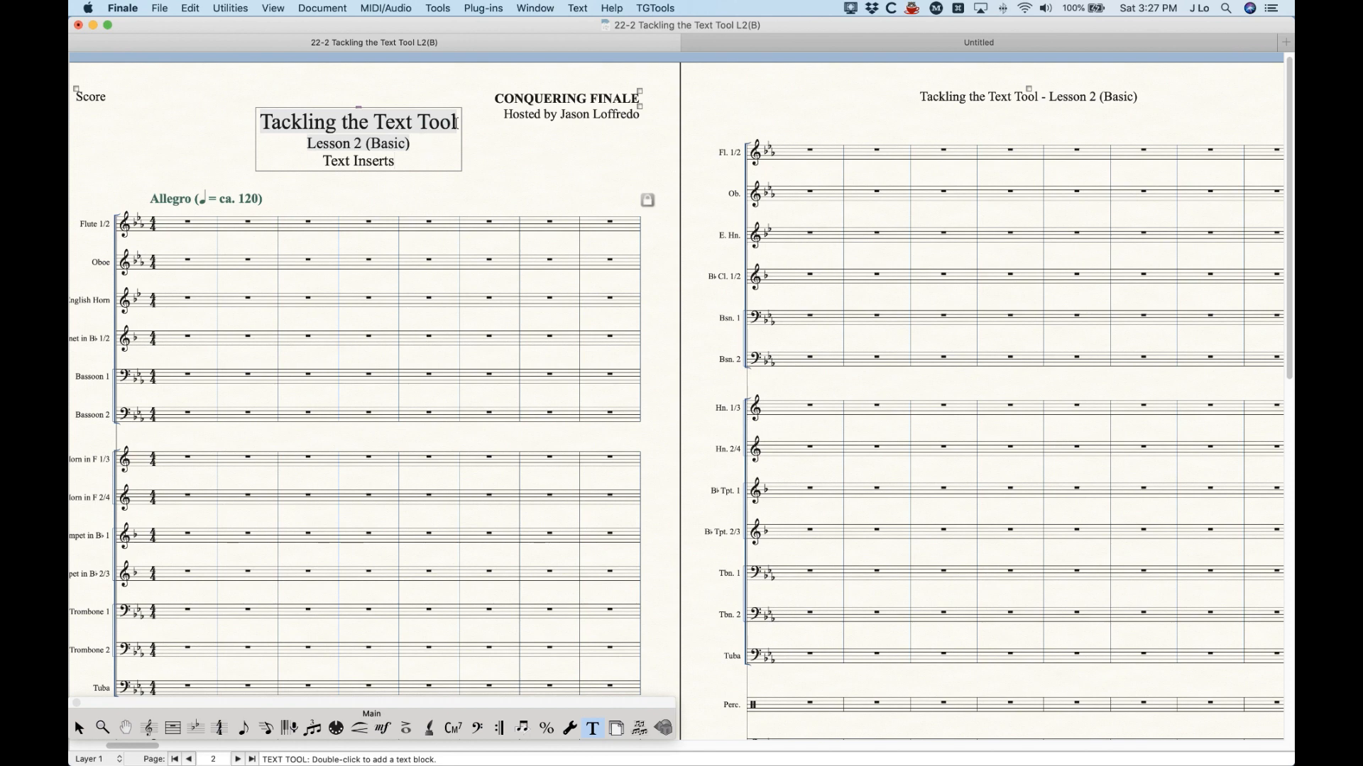
{"action": "left_click_drag", "start_coordinate": [460, 121], "coordinate": [182, 116]}
{"action": "left_click", "coordinate": [579, 8]}
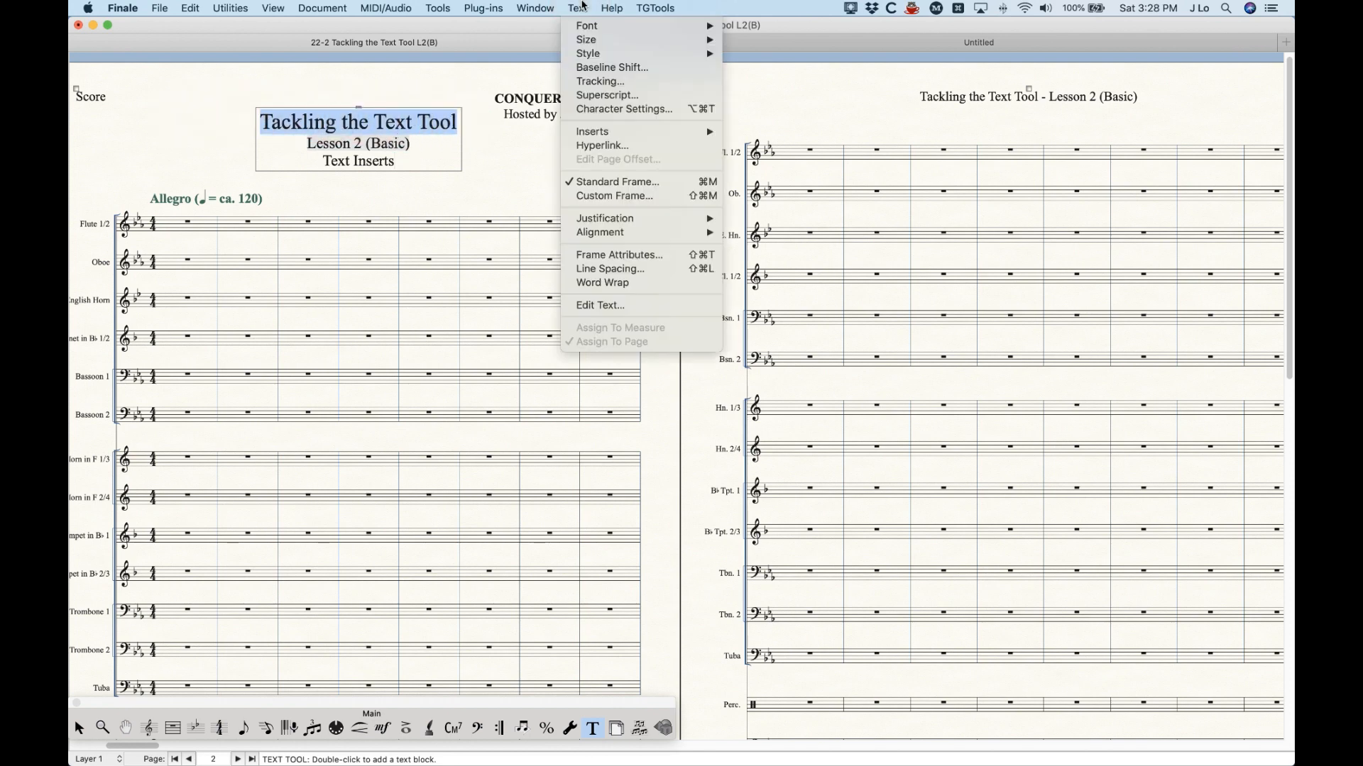
{"action": "mouse_move", "coordinate": [615, 55]}
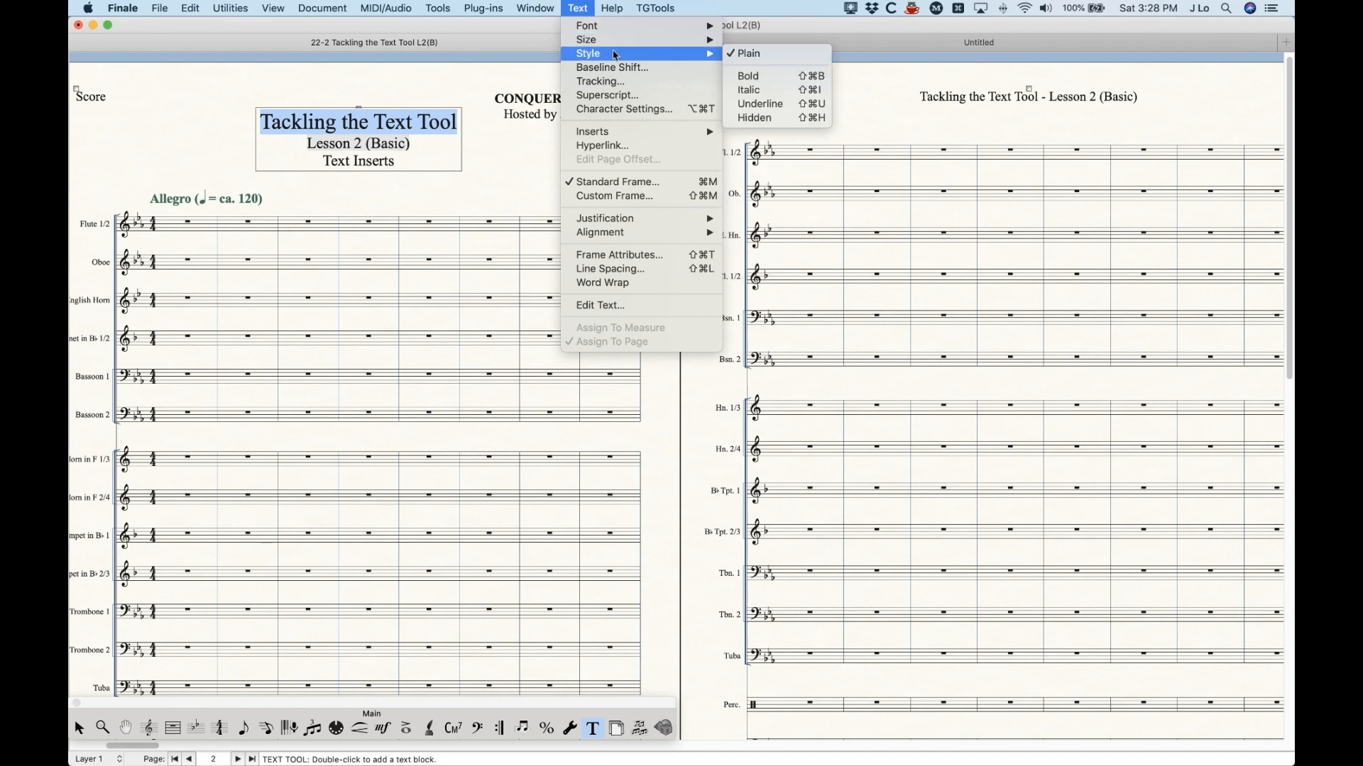
{"action": "left_click", "coordinate": [751, 75]}
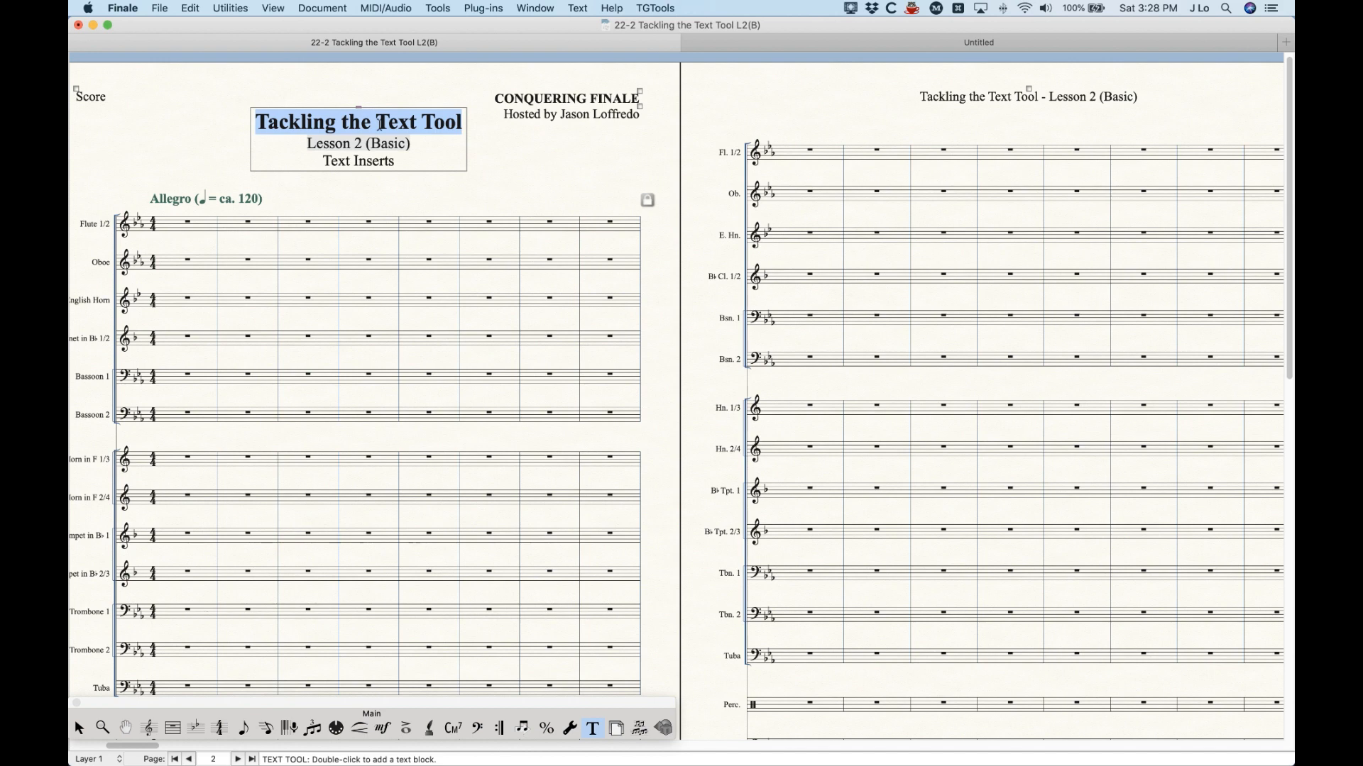
Step: Set the page 2 title line back to the Plain style
{"action": "left_click", "coordinate": [579, 8]}
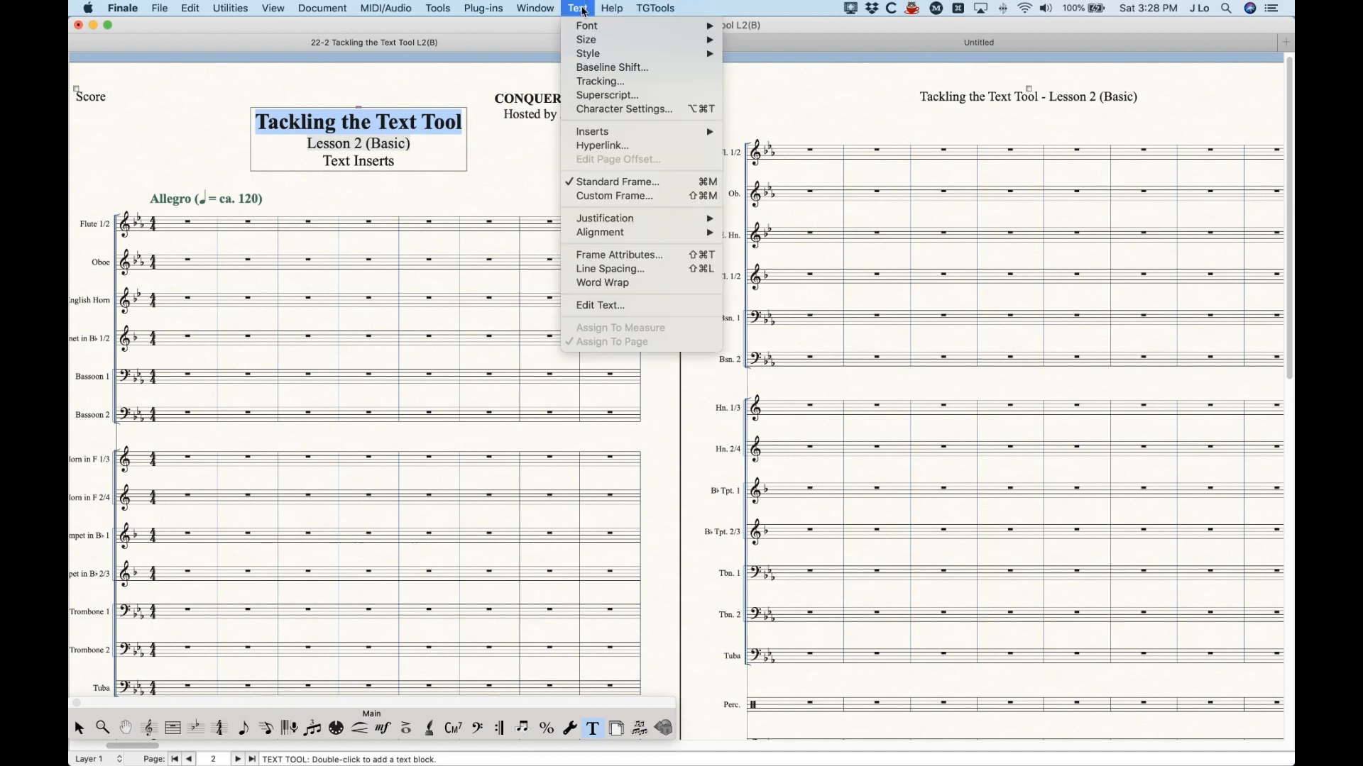
{"action": "mouse_move", "coordinate": [588, 53]}
{"action": "left_click", "coordinate": [749, 53]}
Step: Try to apply the Bold style to only the words "Text Tool" in the page 2 title line
{"action": "left_click", "coordinate": [447, 121]}
{"action": "left_click", "coordinate": [446, 119]}
{"action": "left_click_drag", "start_coordinate": [436, 120], "coordinate": [376, 125]}
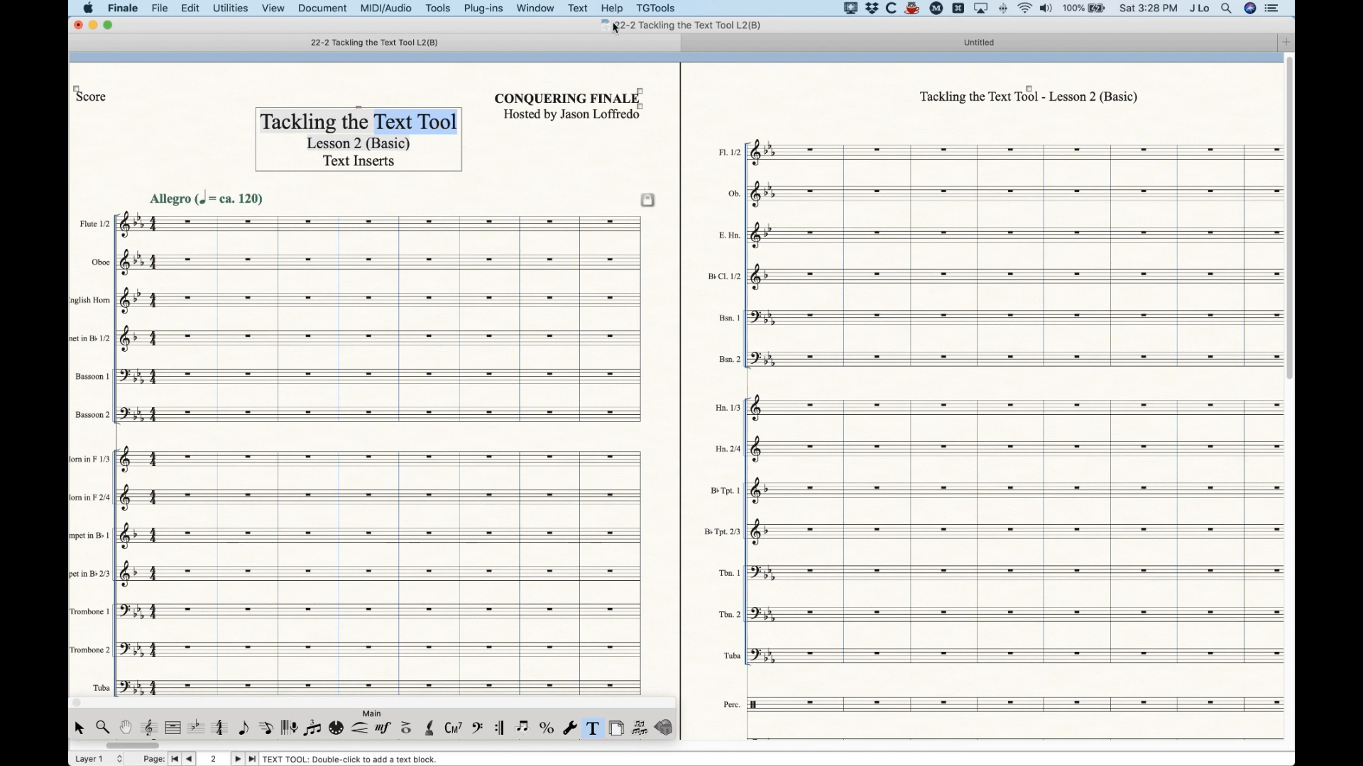
{"action": "left_click", "coordinate": [582, 8]}
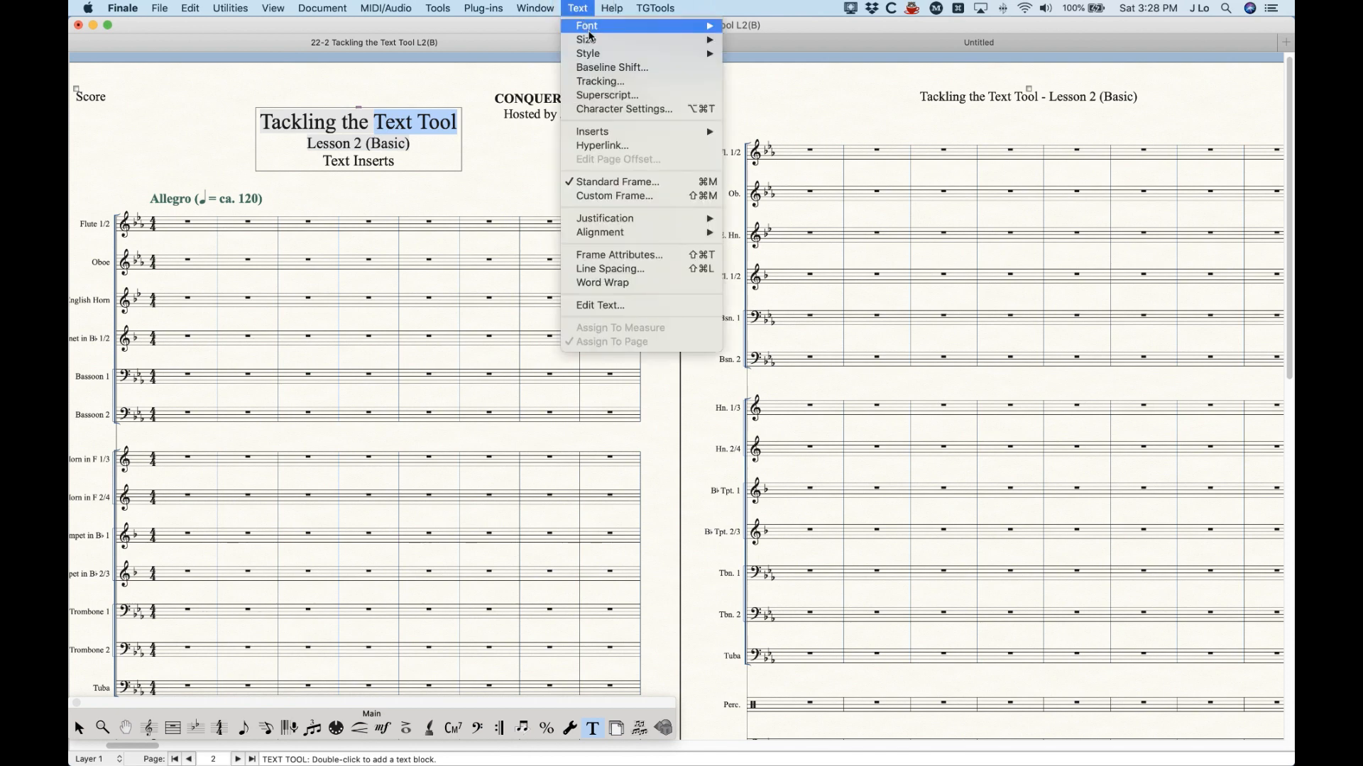
{"action": "mouse_move", "coordinate": [614, 55]}
{"action": "left_click", "coordinate": [747, 78]}
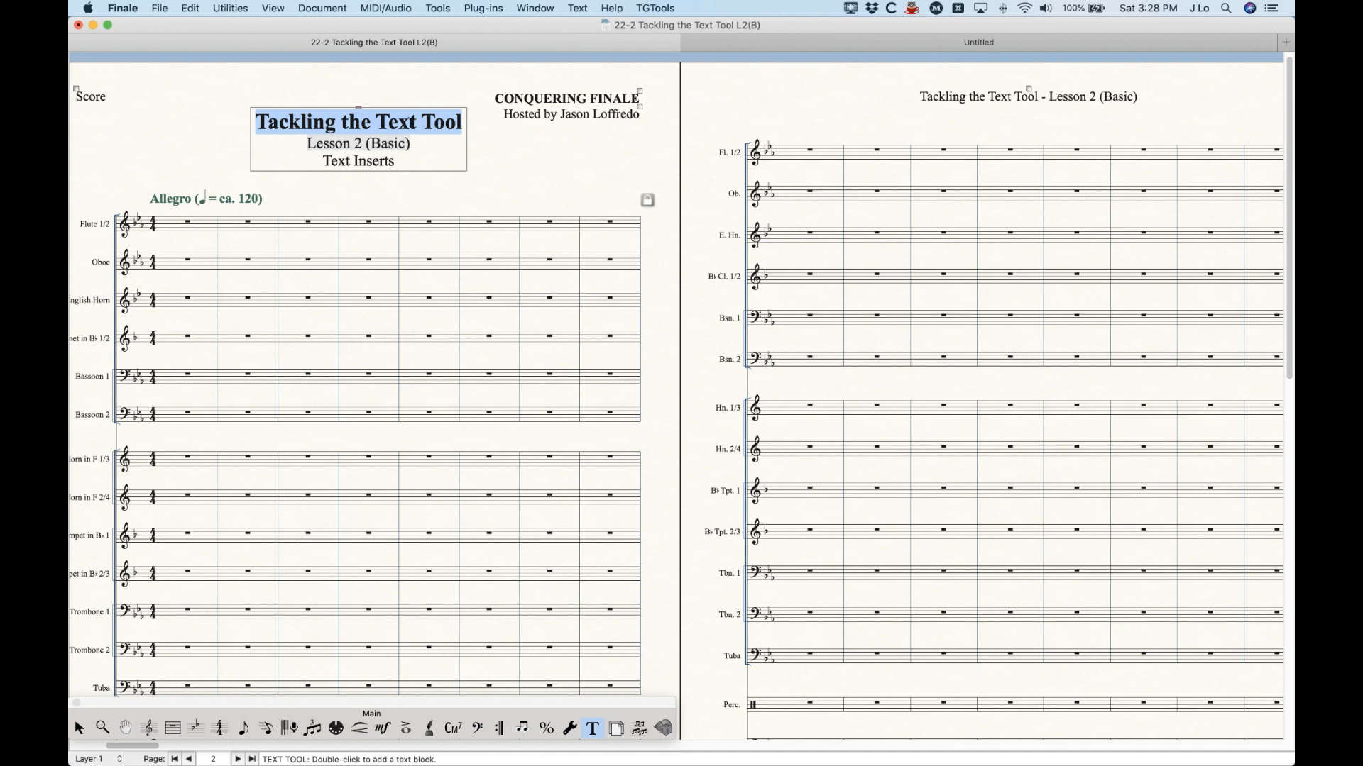
Step: Return the title line to the Plain style and deselect its text
{"action": "left_click", "coordinate": [579, 8]}
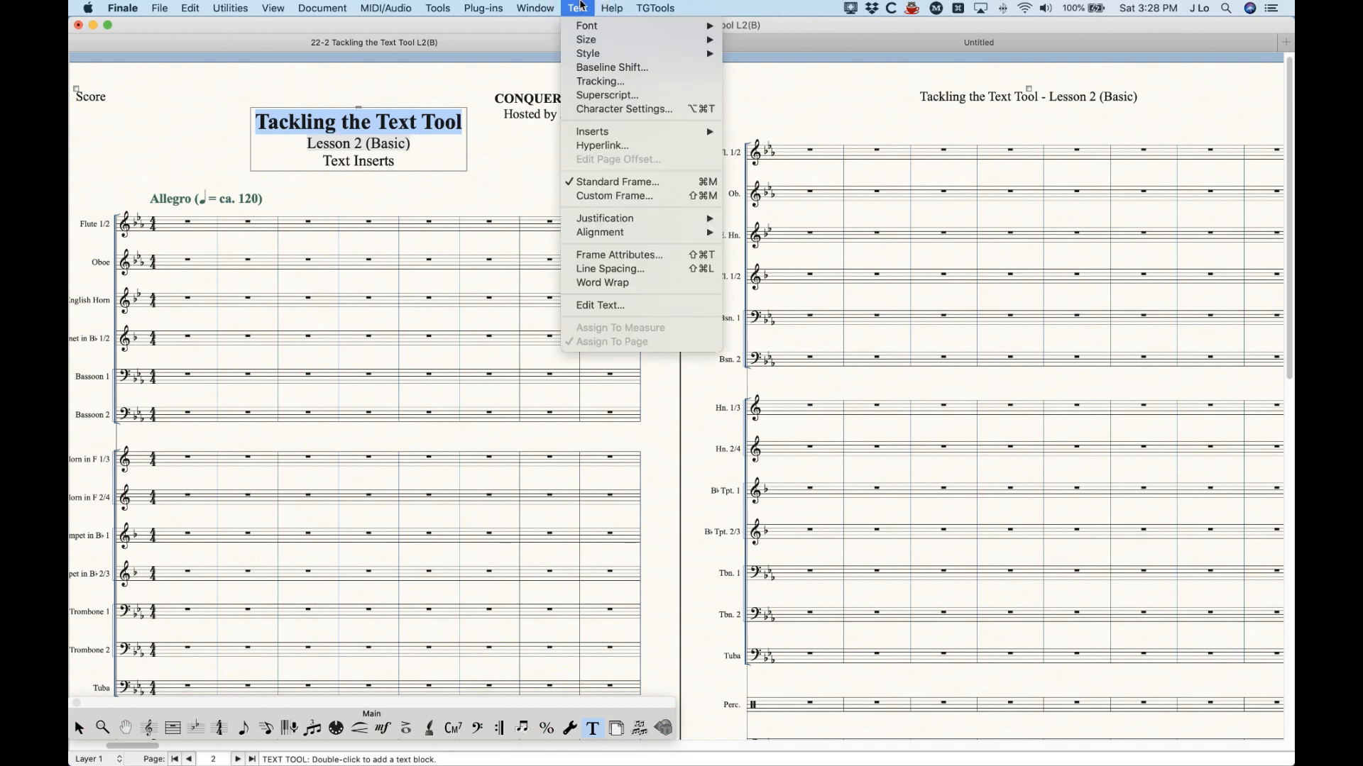
{"action": "left_click", "coordinate": [745, 50]}
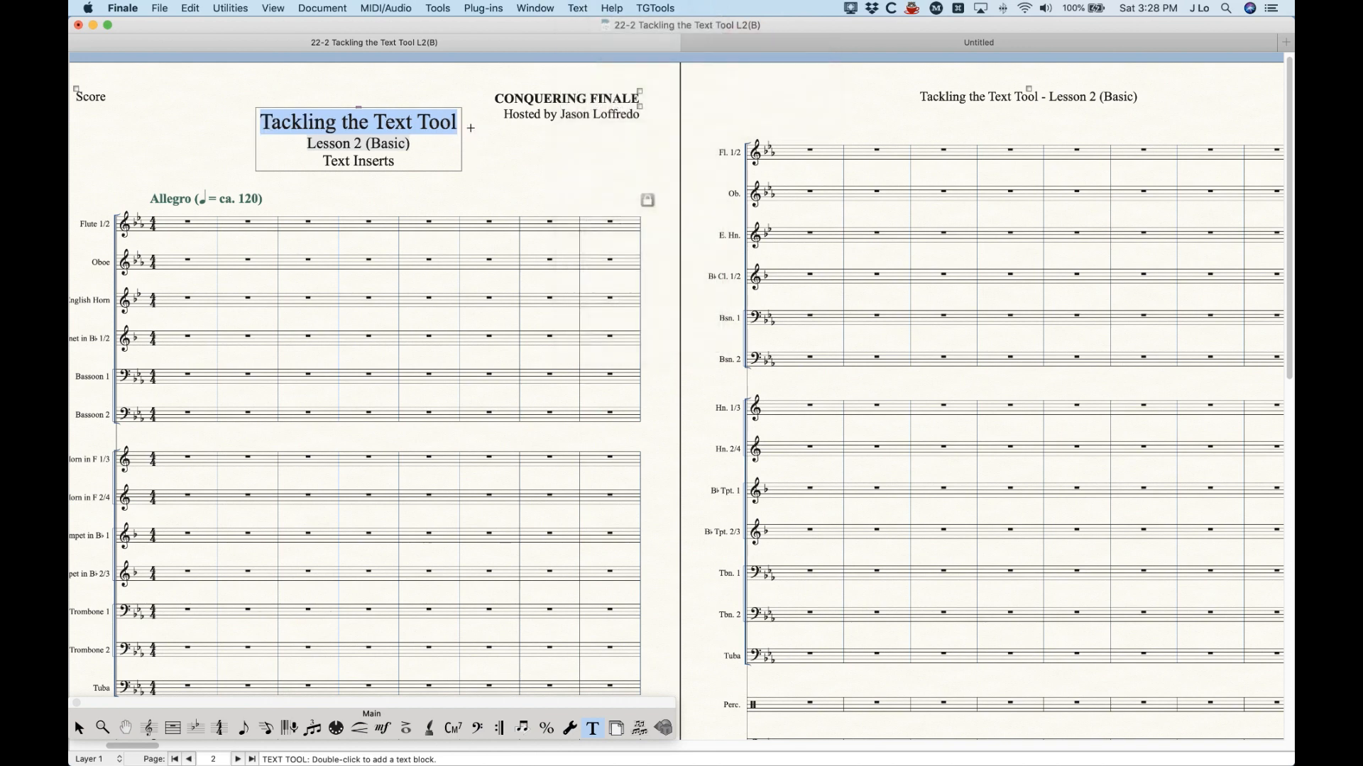
{"action": "left_click", "coordinate": [428, 148]}
{"action": "left_click", "coordinate": [460, 119]}
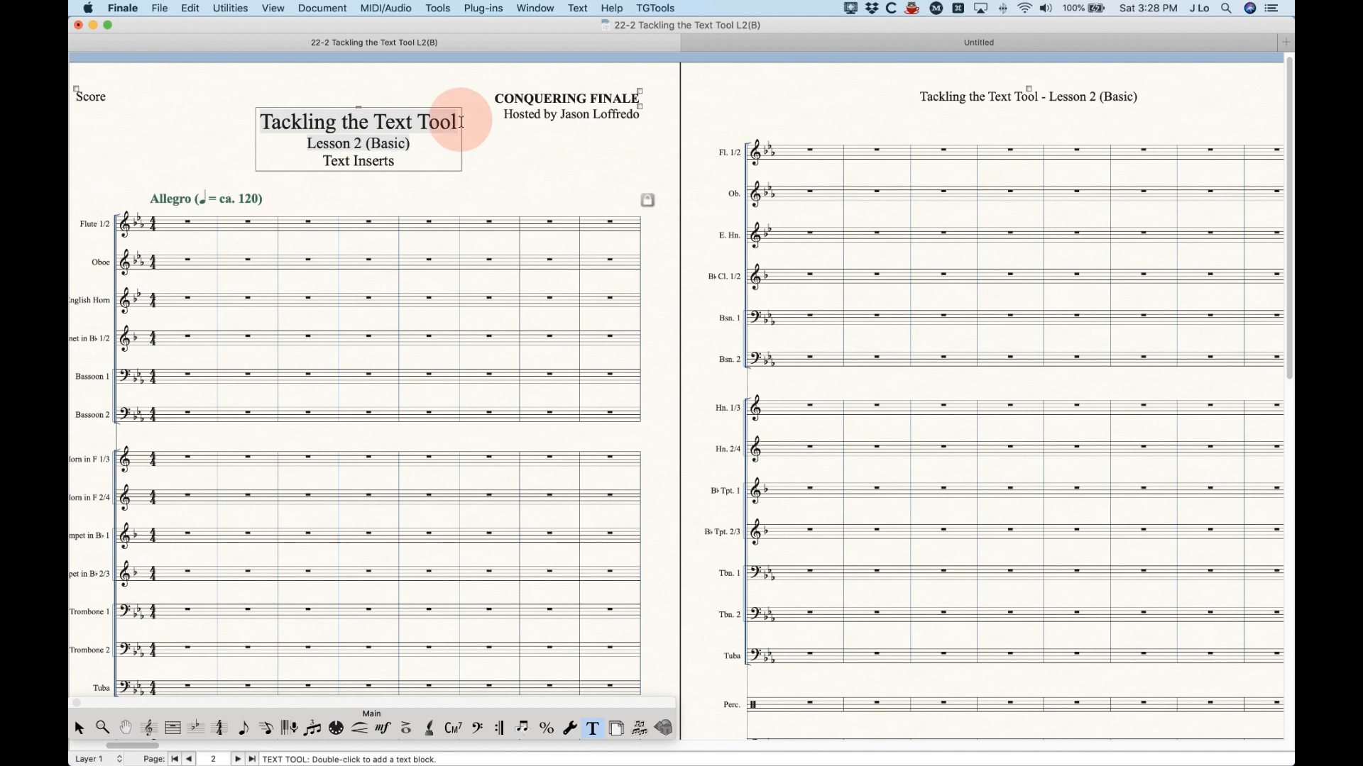
Step: Highlight the "Lesson 2 (Basic)" subtitle line, deselect the text block and examine the page 2 title block up close
{"action": "left_click", "coordinate": [418, 143]}
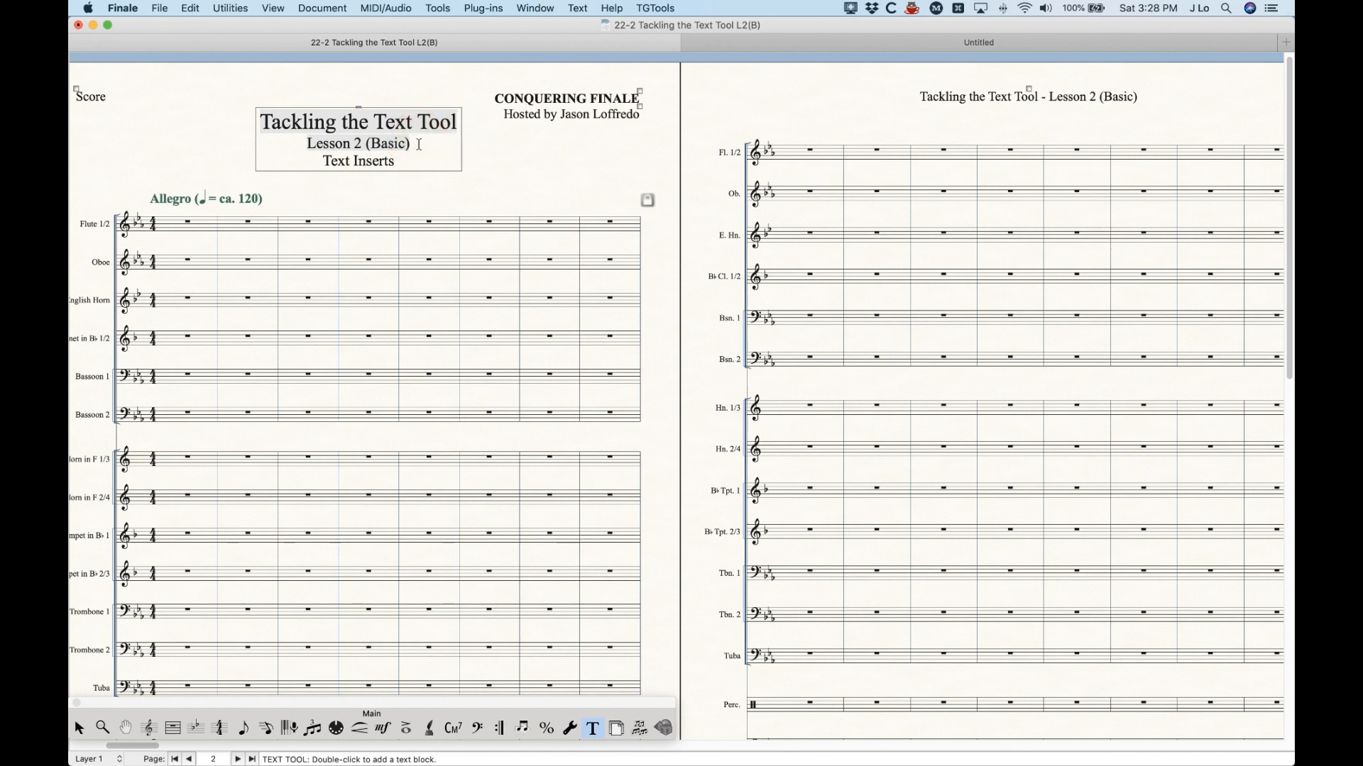
{"action": "left_click_drag", "start_coordinate": [417, 145], "coordinate": [301, 144]}
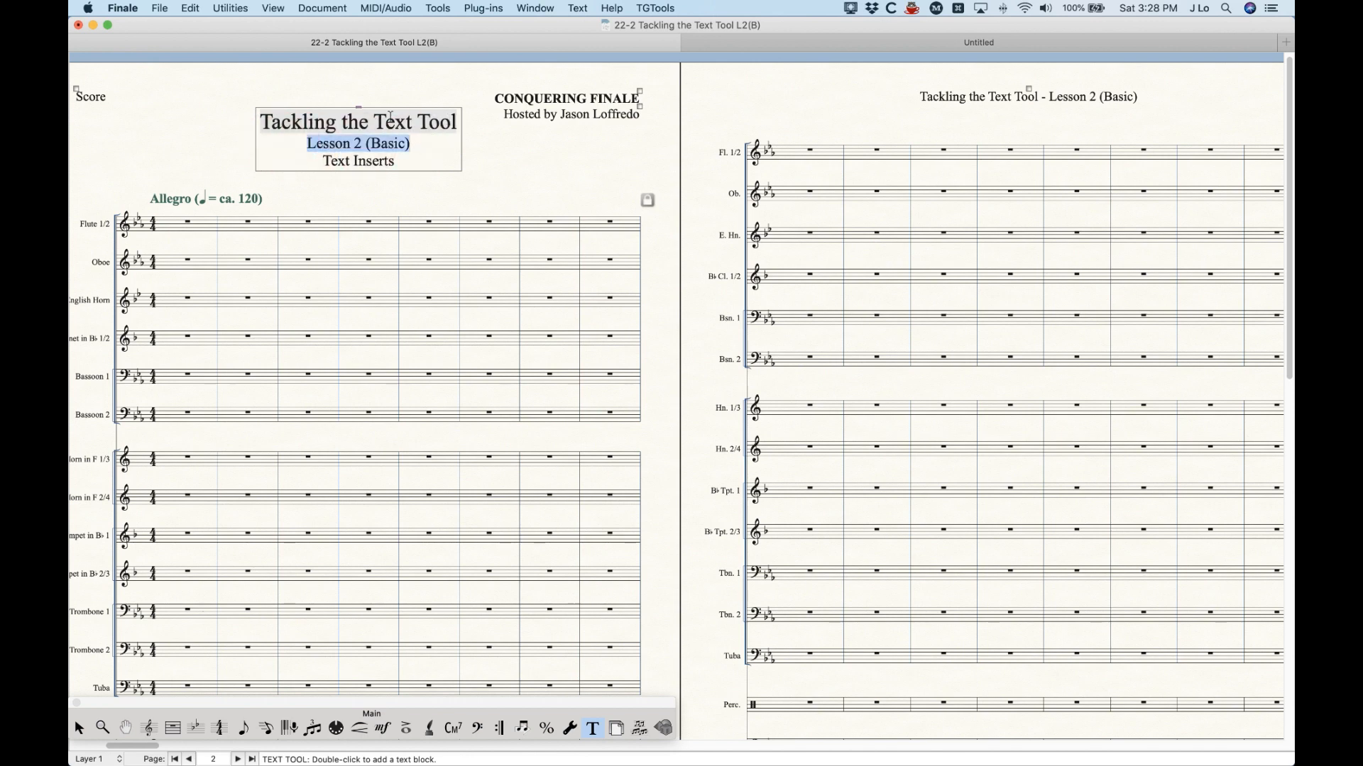
{"action": "left_click", "coordinate": [530, 142]}
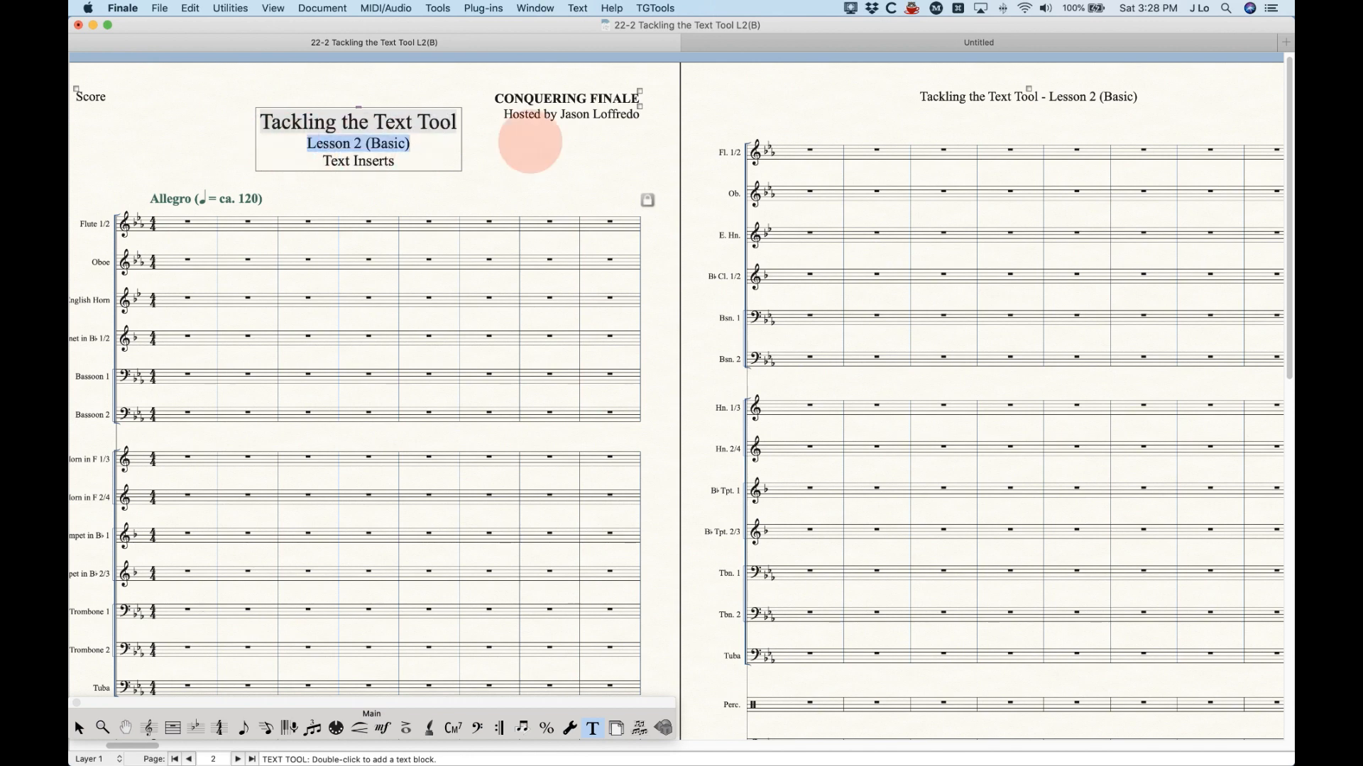
{"action": "key", "text": "super+equal"}
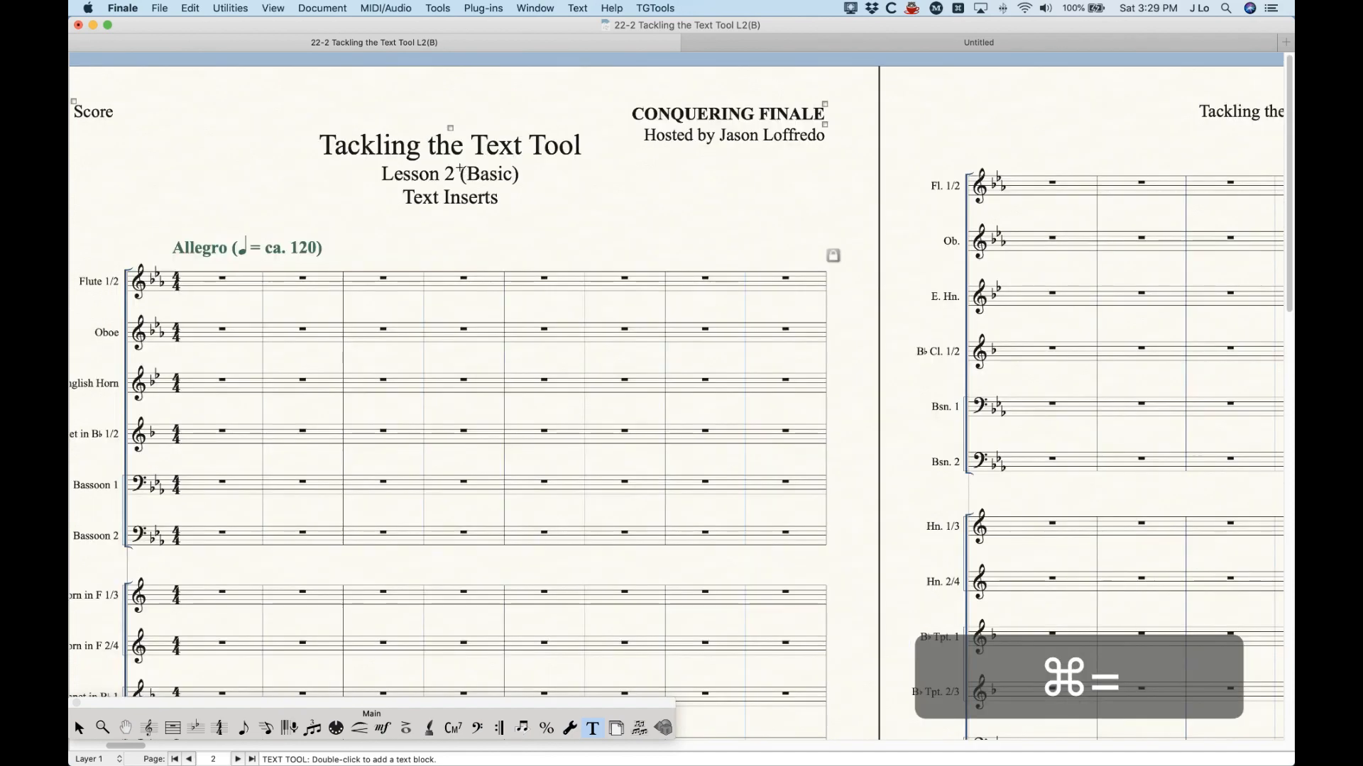
{"action": "key", "text": "super+equal"}
{"action": "scroll", "coordinate": [524, 195], "scroll_direction": "right", "scroll_amount": 2}
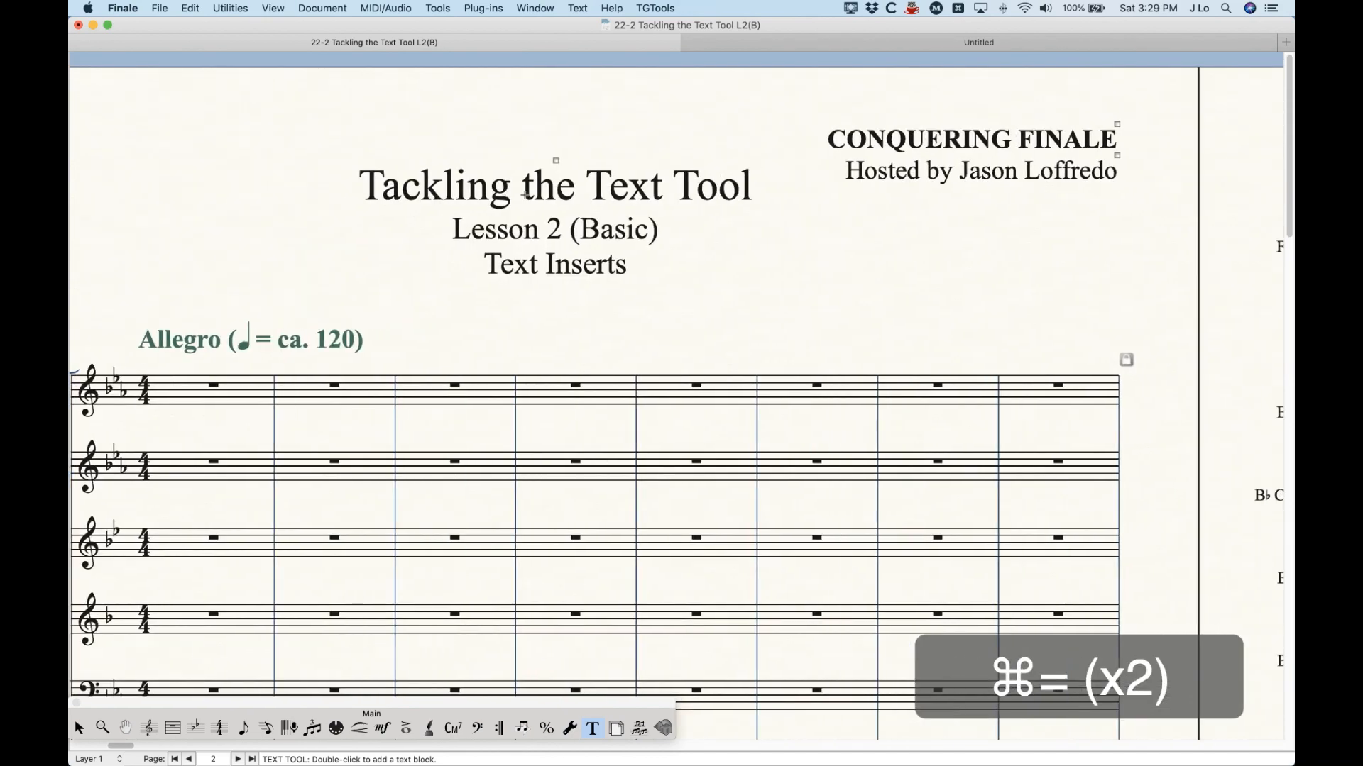
Step: Append " Easy" inside the subtitle insert of the page 2 title block and deselect the text block
{"action": "left_click", "coordinate": [556, 160]}
{"action": "left_click_drag", "start_coordinate": [556, 159], "coordinate": [678, 218]}
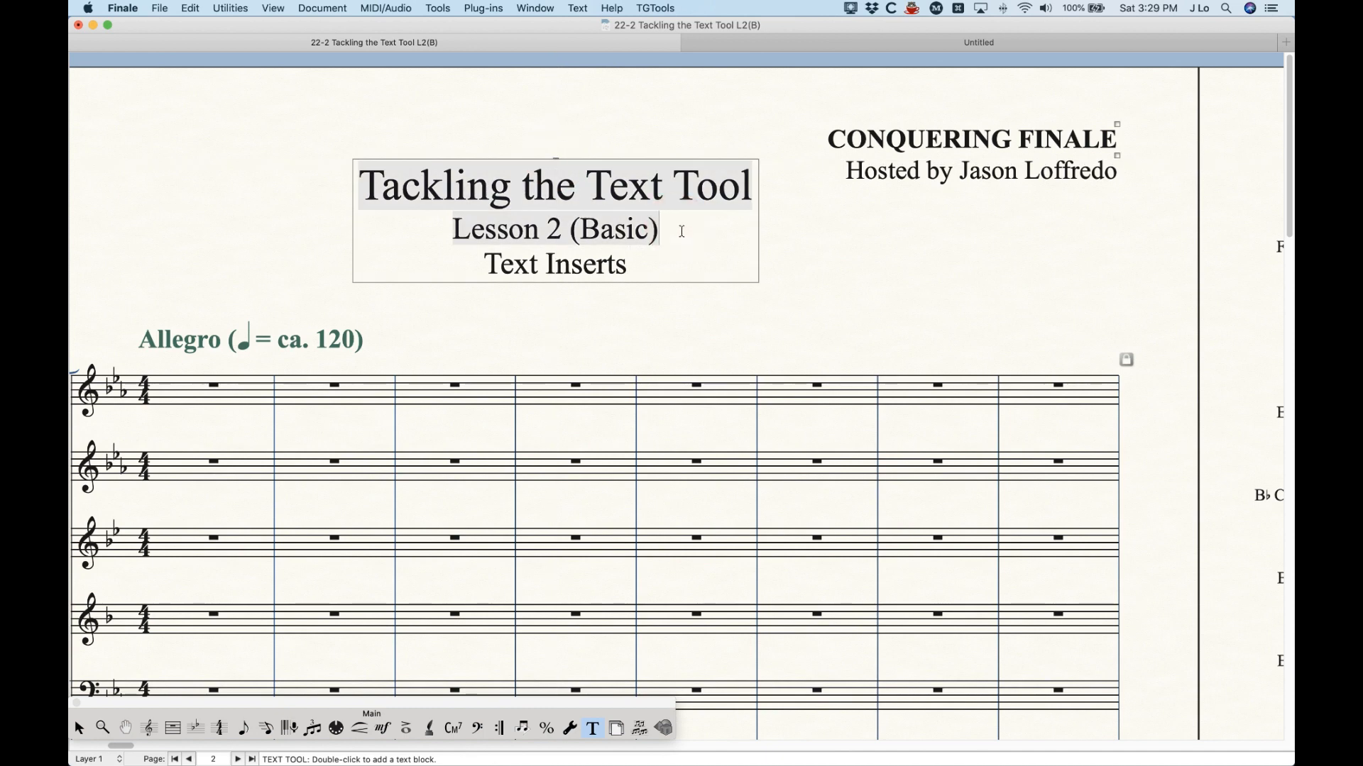
{"action": "key", "text": "Left"}
{"action": "key", "text": "Right"}
{"action": "key", "text": "Left"}
{"action": "type", "text": "Eas"}
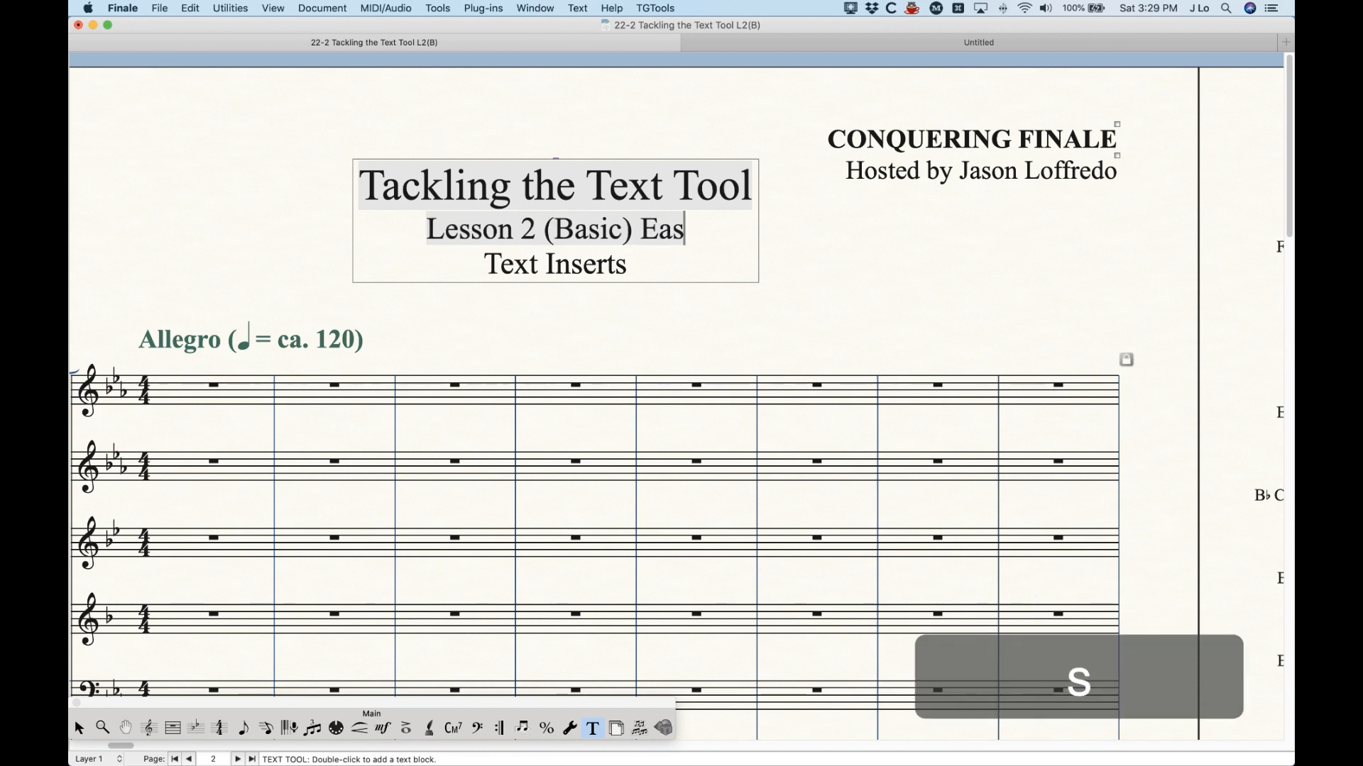
{"action": "type", "text": "y"}
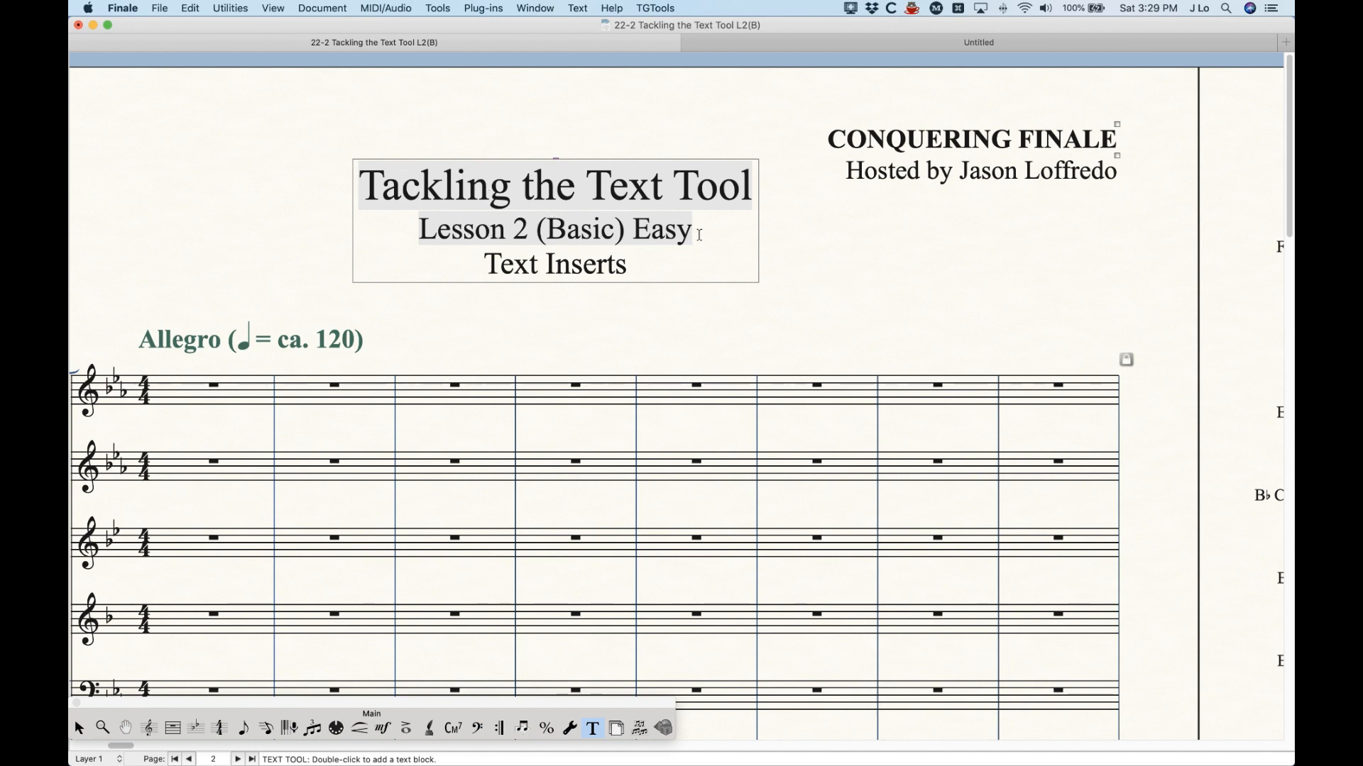
{"action": "left_click", "coordinate": [807, 233]}
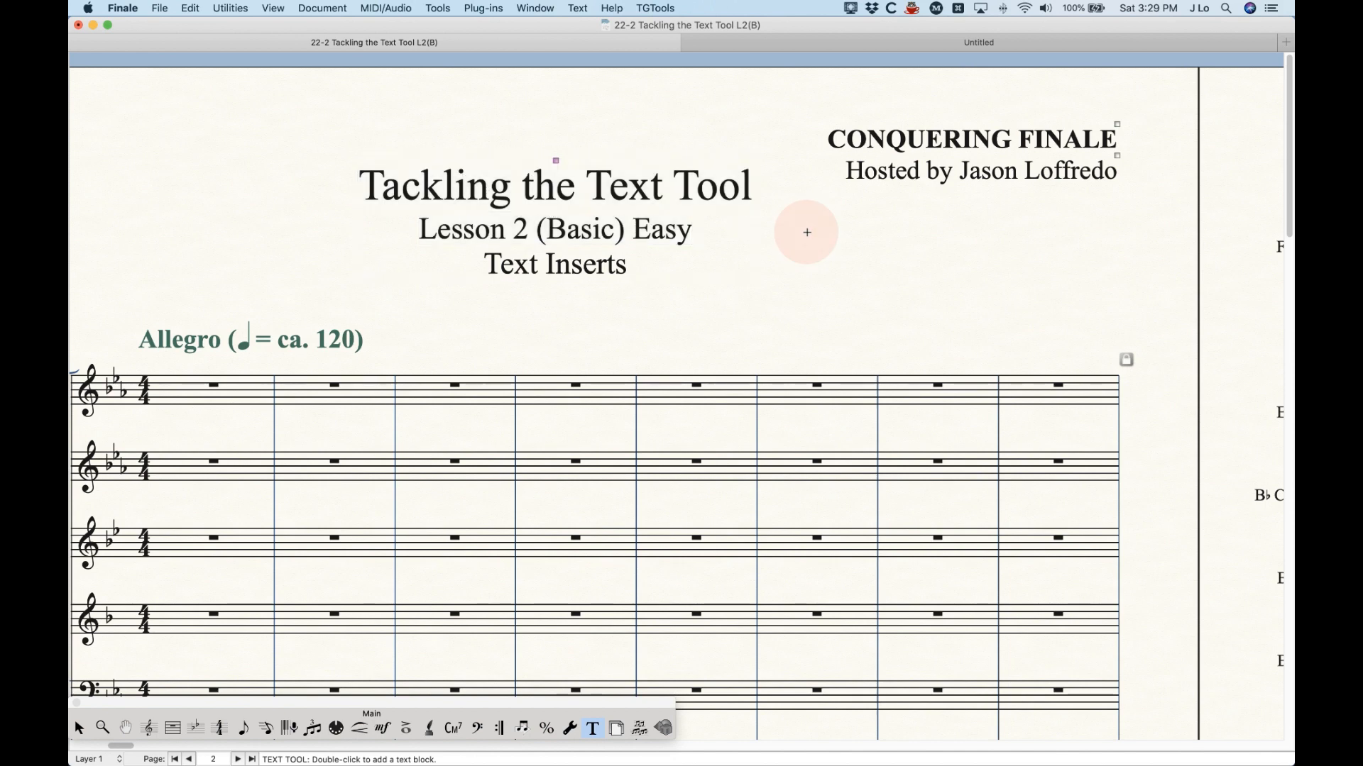
Step: Remove " Easy" from the Subtitle in the ScoreManager's File Info and close the ScoreManager
{"action": "key", "text": "super+k"}
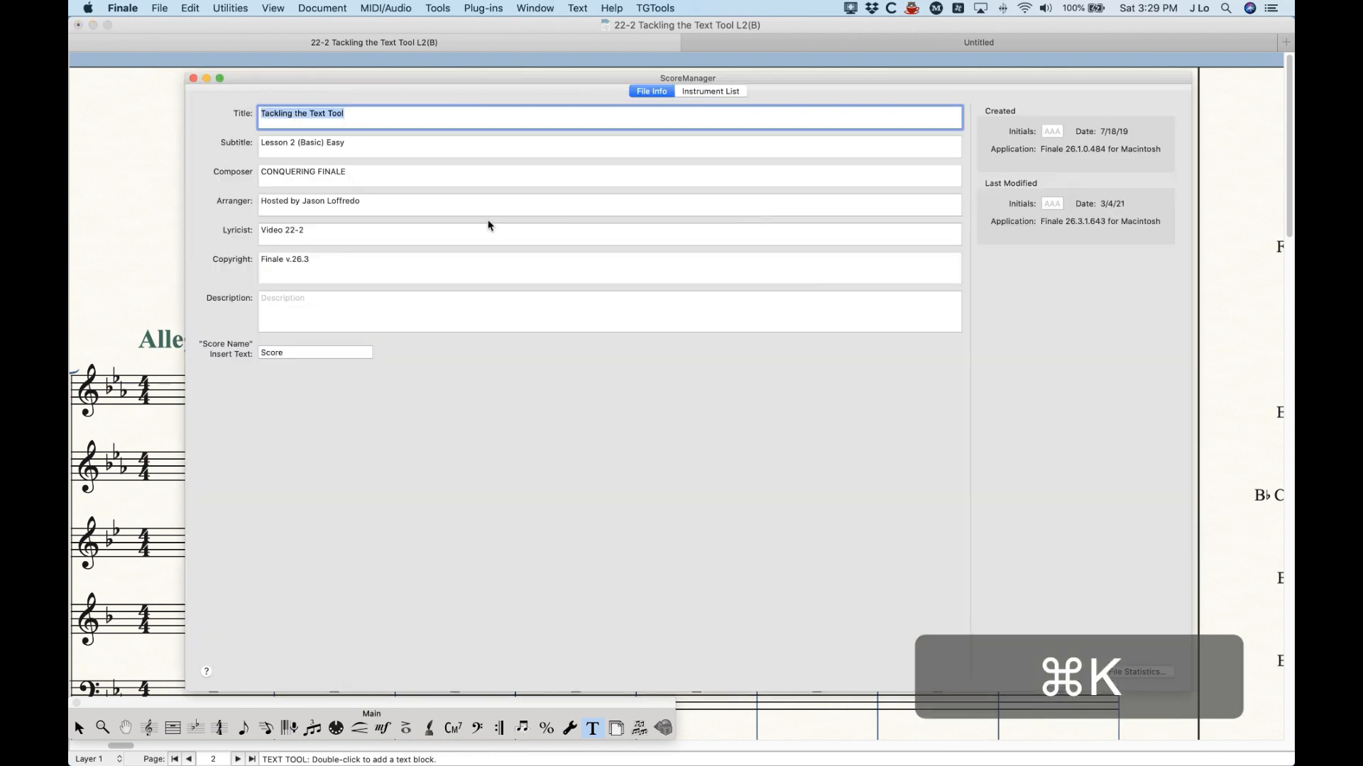
{"action": "left_click", "coordinate": [352, 145]}
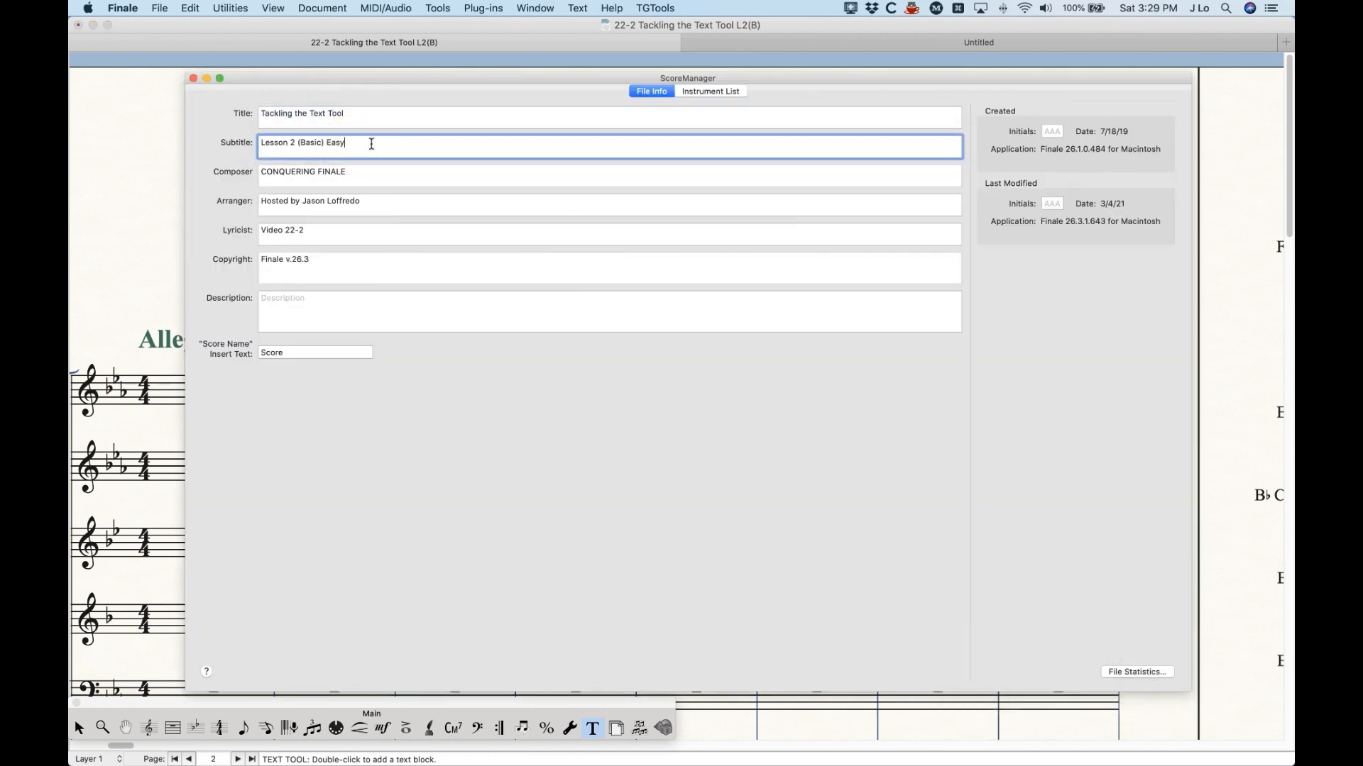
{"action": "key", "text": "BackSpace"}
{"action": "key", "text": "BackSpace"}
{"action": "key", "text": "BackSpace"}
{"action": "key", "text": "BackSpace"}
{"action": "key", "text": "BackSpace"}
{"action": "left_click", "coordinate": [193, 78]}
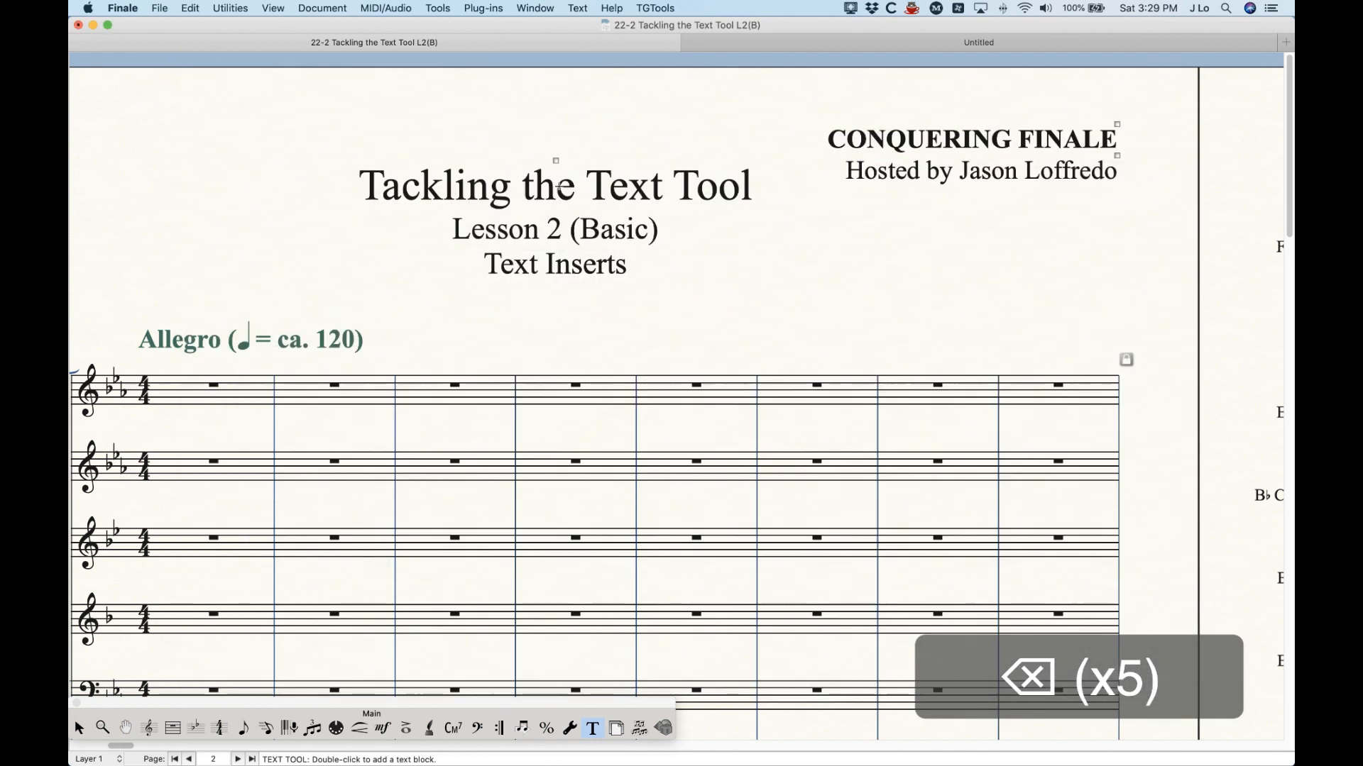
Step: Add " Easy" as ordinary text directly after the subtitle insert in the page 2 title block, outside the insert
{"action": "double_click", "coordinate": [556, 161]}
{"action": "left_click", "coordinate": [677, 236]}
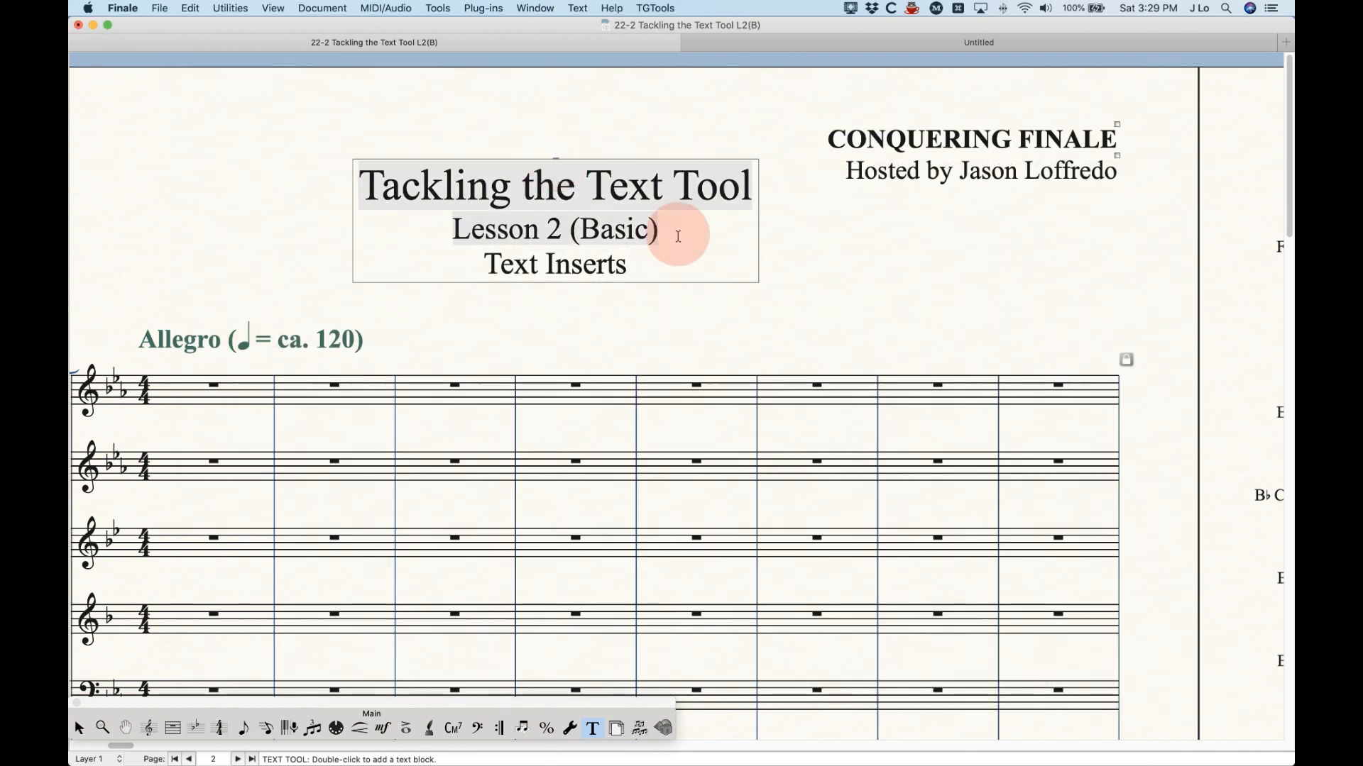
{"action": "key", "text": "Left"}
{"action": "key", "text": "Right"}
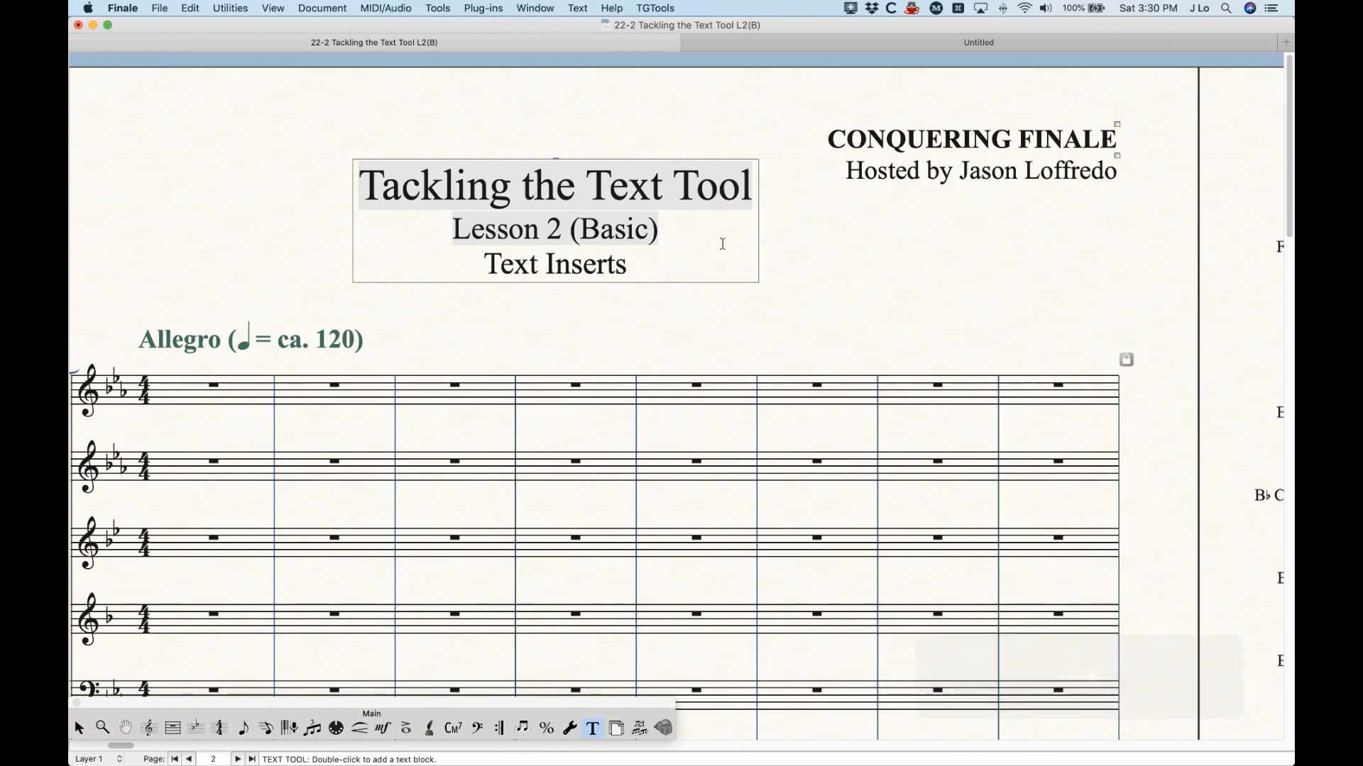
{"action": "type", "text": "Easy"}
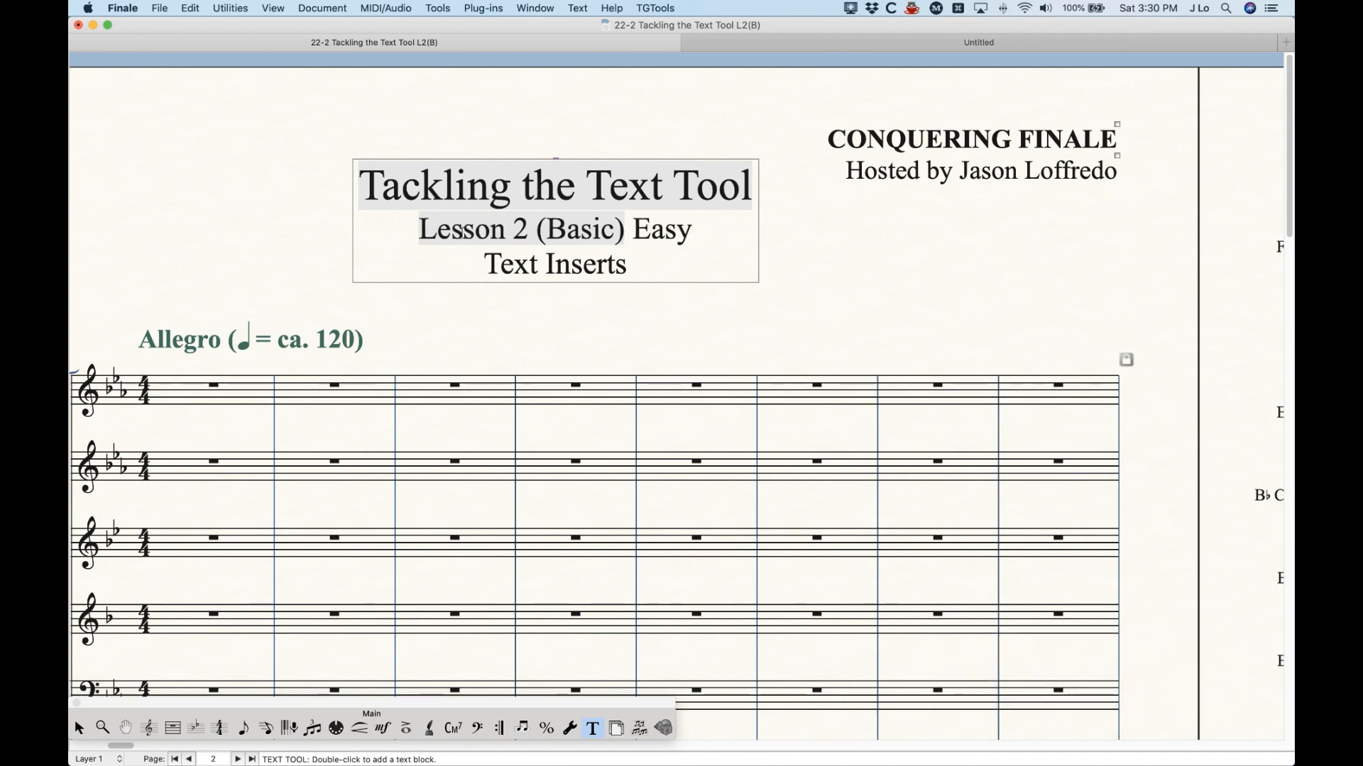
{"action": "left_click", "coordinate": [852, 253]}
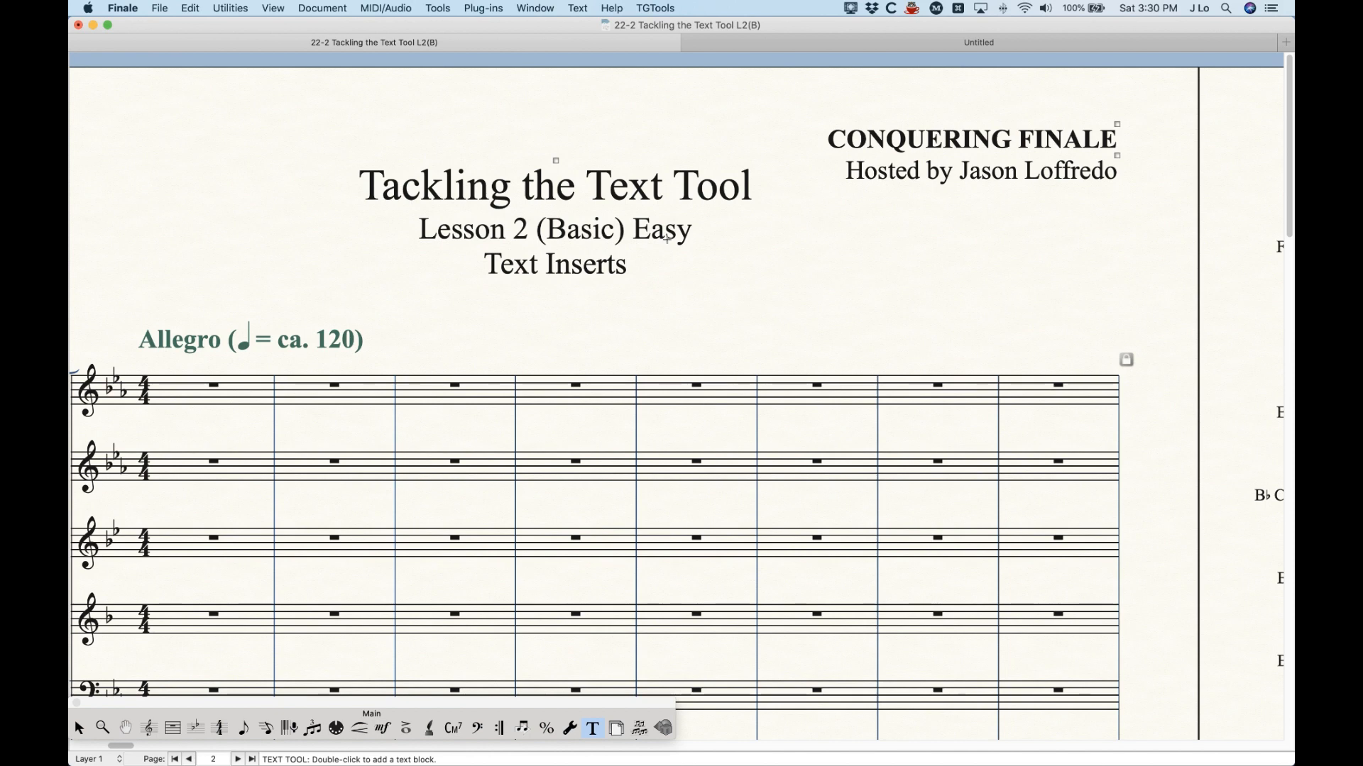
Step: Check the Subtitle entry in the ScoreManager's File Info and close the ScoreManager
{"action": "key", "text": "super+k"}
{"action": "left_click", "coordinate": [336, 142]}
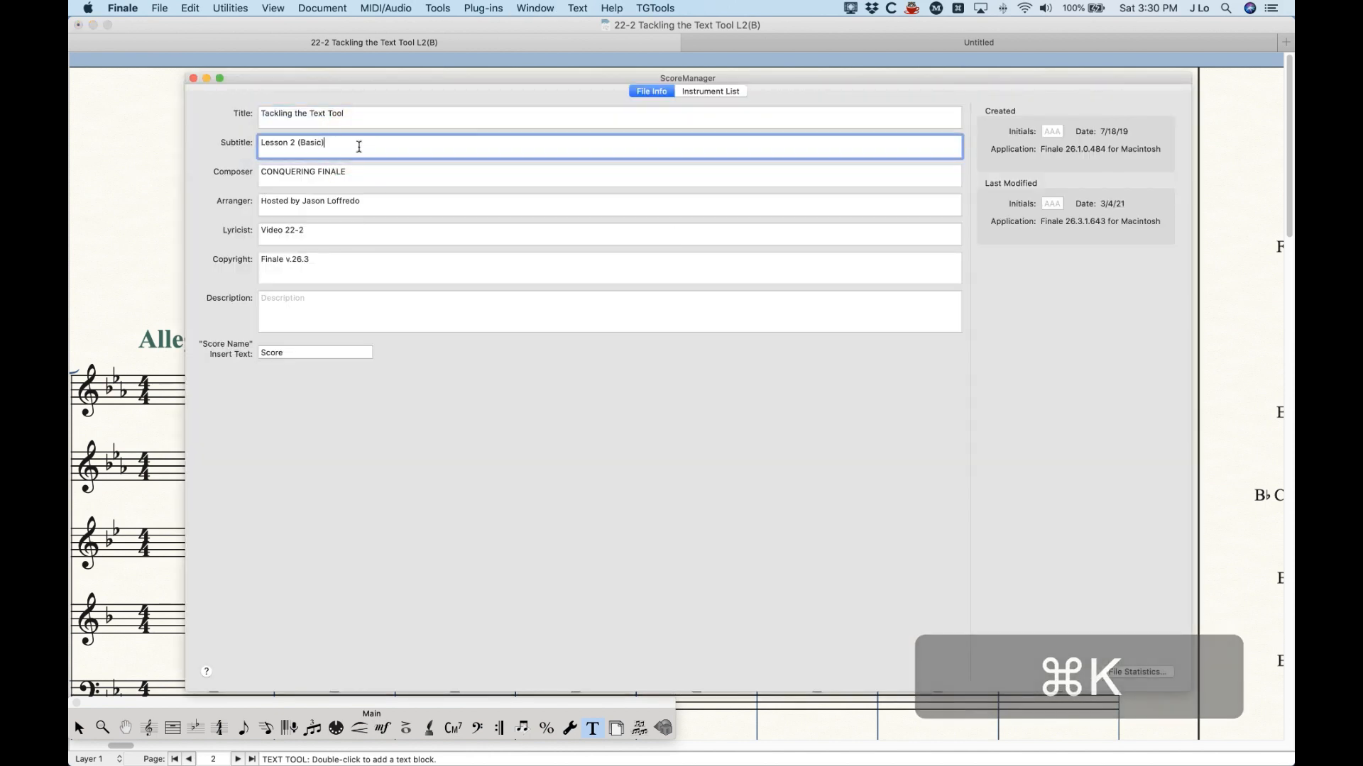
{"action": "left_click", "coordinate": [193, 79]}
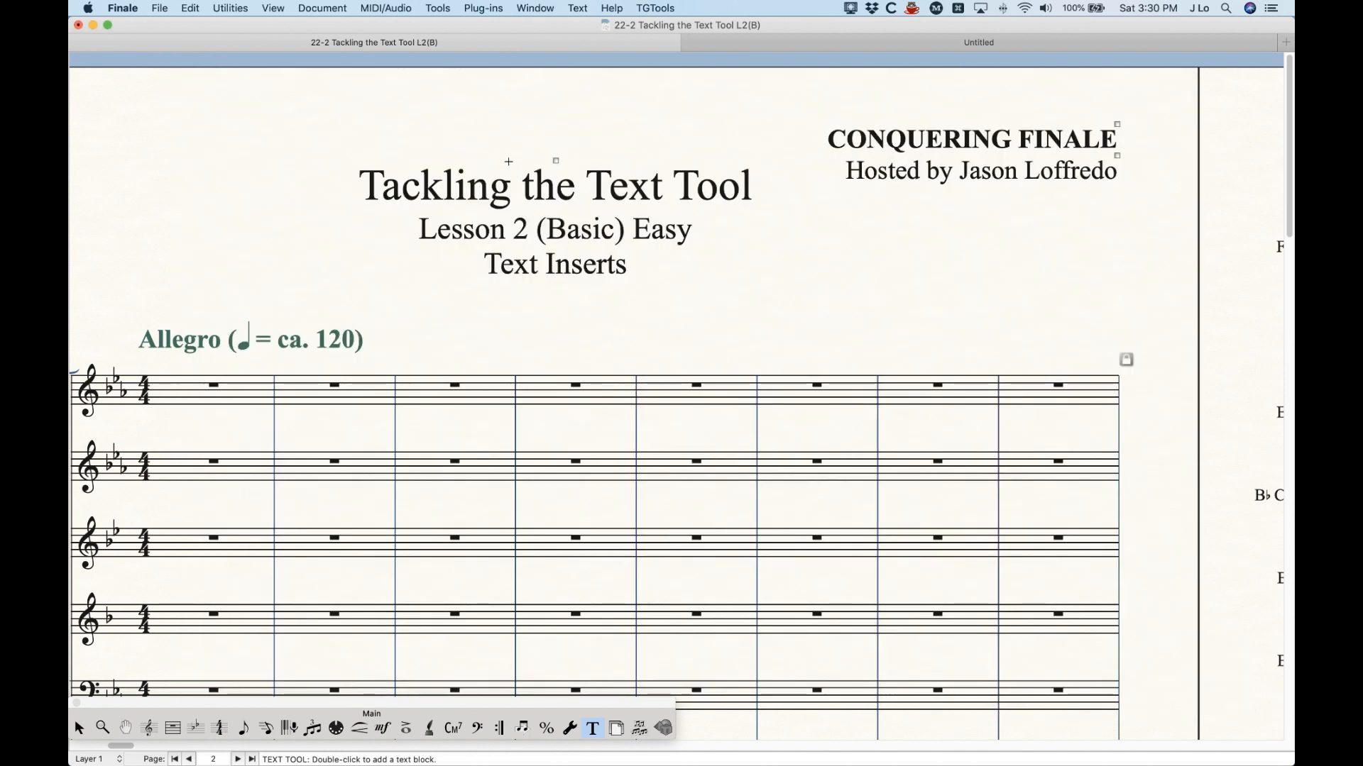
Step: Delete the ordinary text " Easy" after the subtitle insert in the page 2 title block
{"action": "double_click", "coordinate": [552, 159]}
{"action": "left_click", "coordinate": [705, 228]}
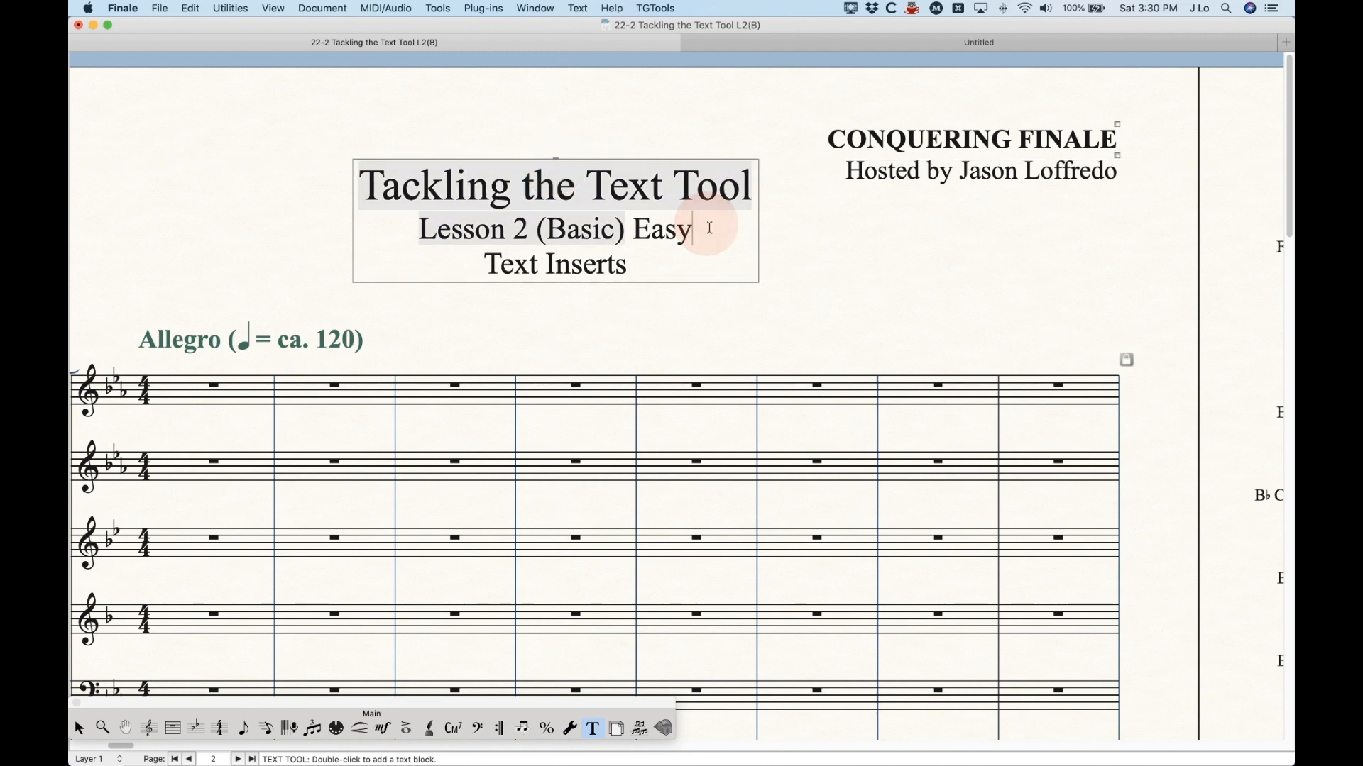
{"action": "key", "text": "BackSpace"}
{"action": "key", "text": "BackSpace"}
{"action": "key", "text": "BackSpace"}
{"action": "key", "text": "BackSpace"}
{"action": "key", "text": "BackSpace"}
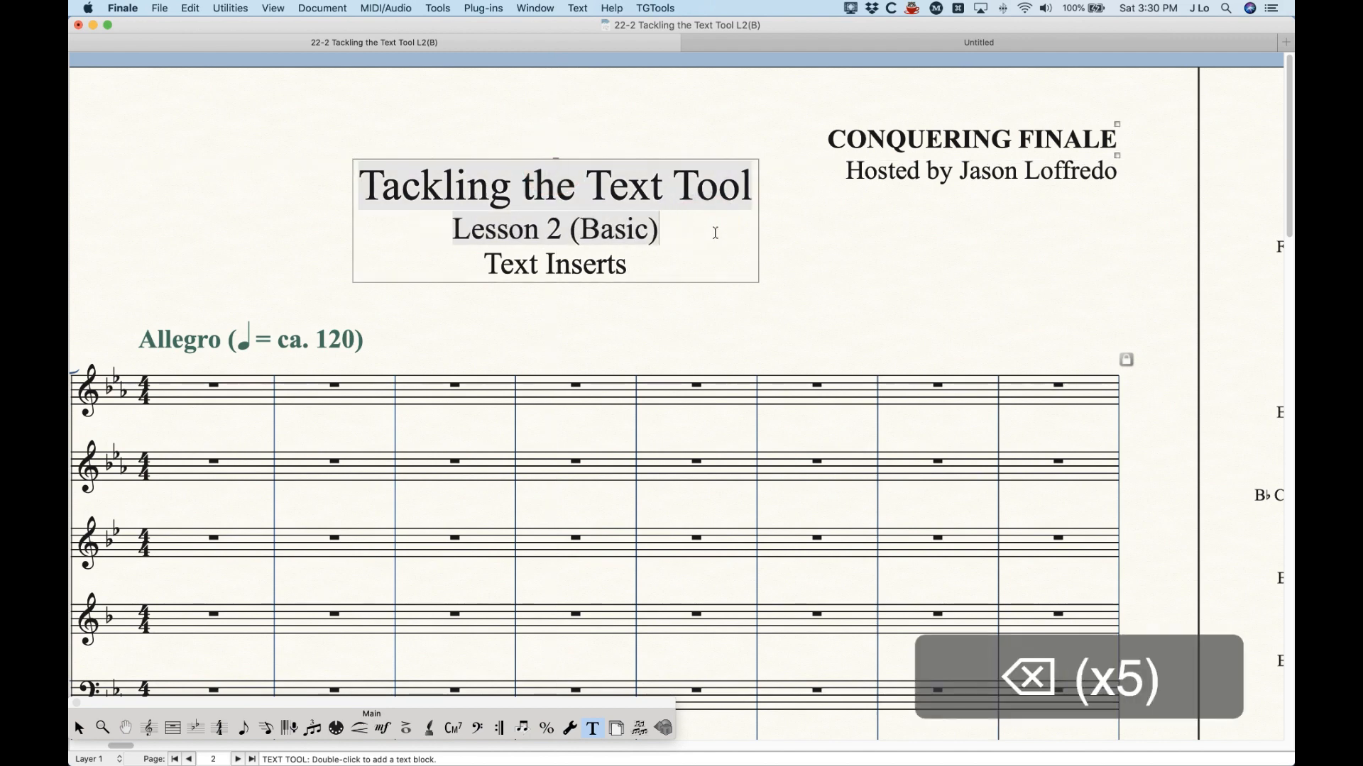
Step: Append " Change" inside the title insert of the page 2 title block and deselect the text block
{"action": "double_click", "coordinate": [554, 186]}
{"action": "left_click", "coordinate": [642, 197]}
{"action": "key", "text": "Right"}
{"action": "key", "text": "Right"}
{"action": "key", "text": "Right"}
{"action": "key", "text": "Right"}
{"action": "key", "text": "Right"}
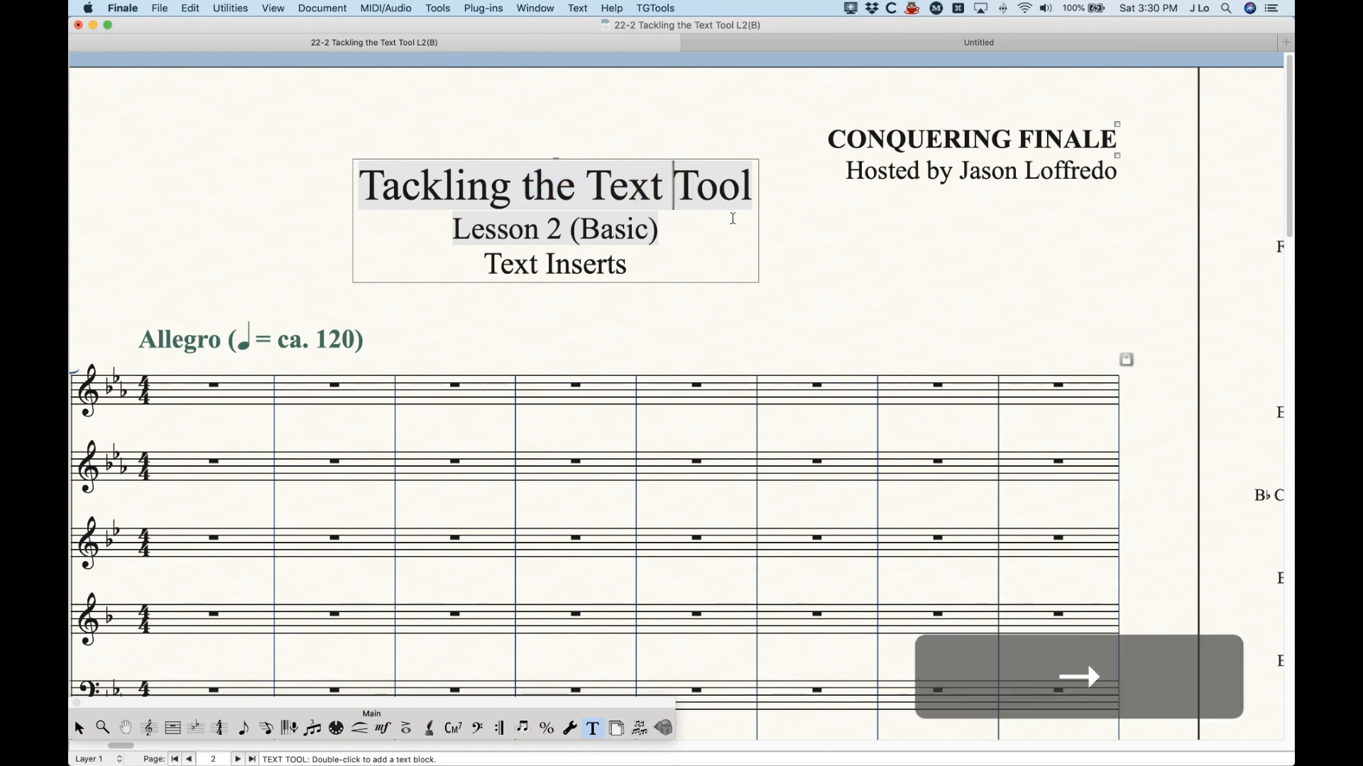
{"action": "key", "text": "Left"}
{"action": "key", "text": "Right"}
{"action": "key", "text": "Left"}
{"action": "type", "text": "Chan"}
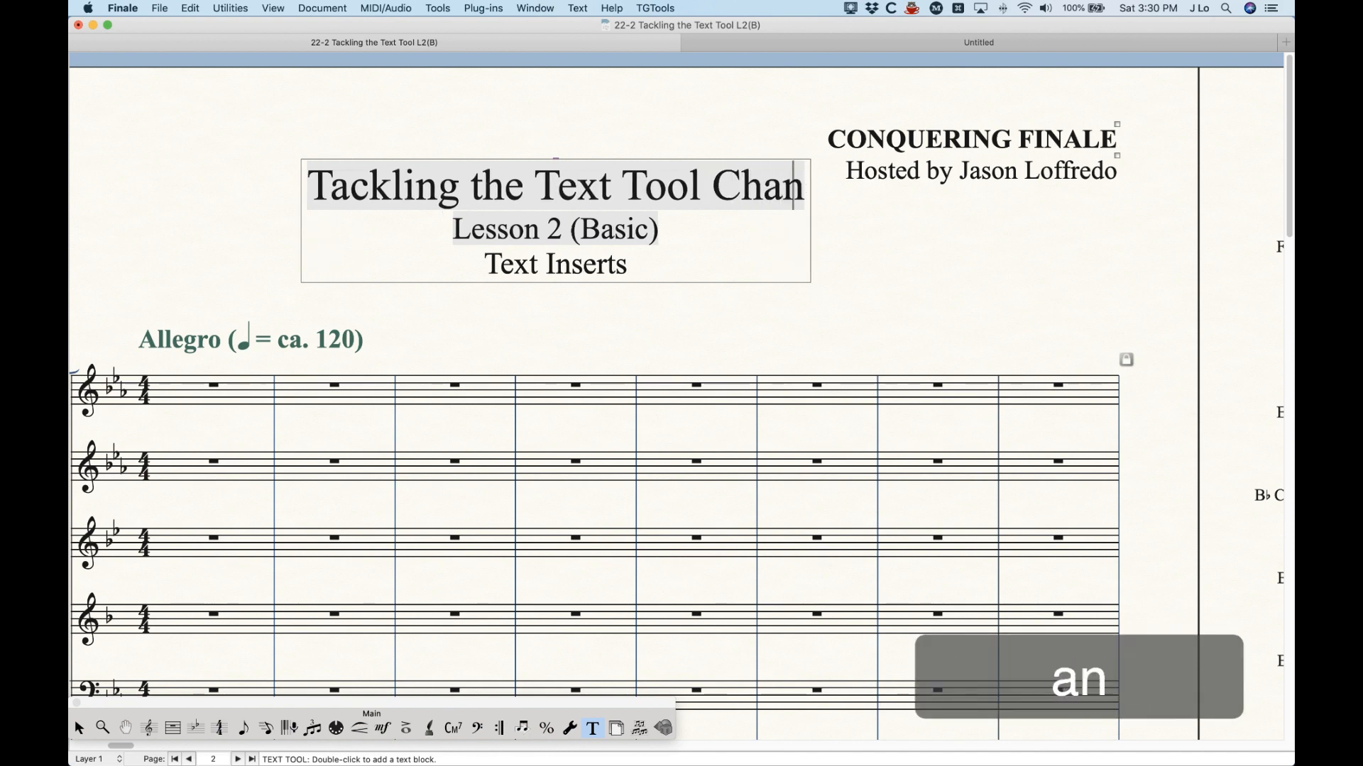
{"action": "type", "text": "ge"}
{"action": "left_click", "coordinate": [709, 116]}
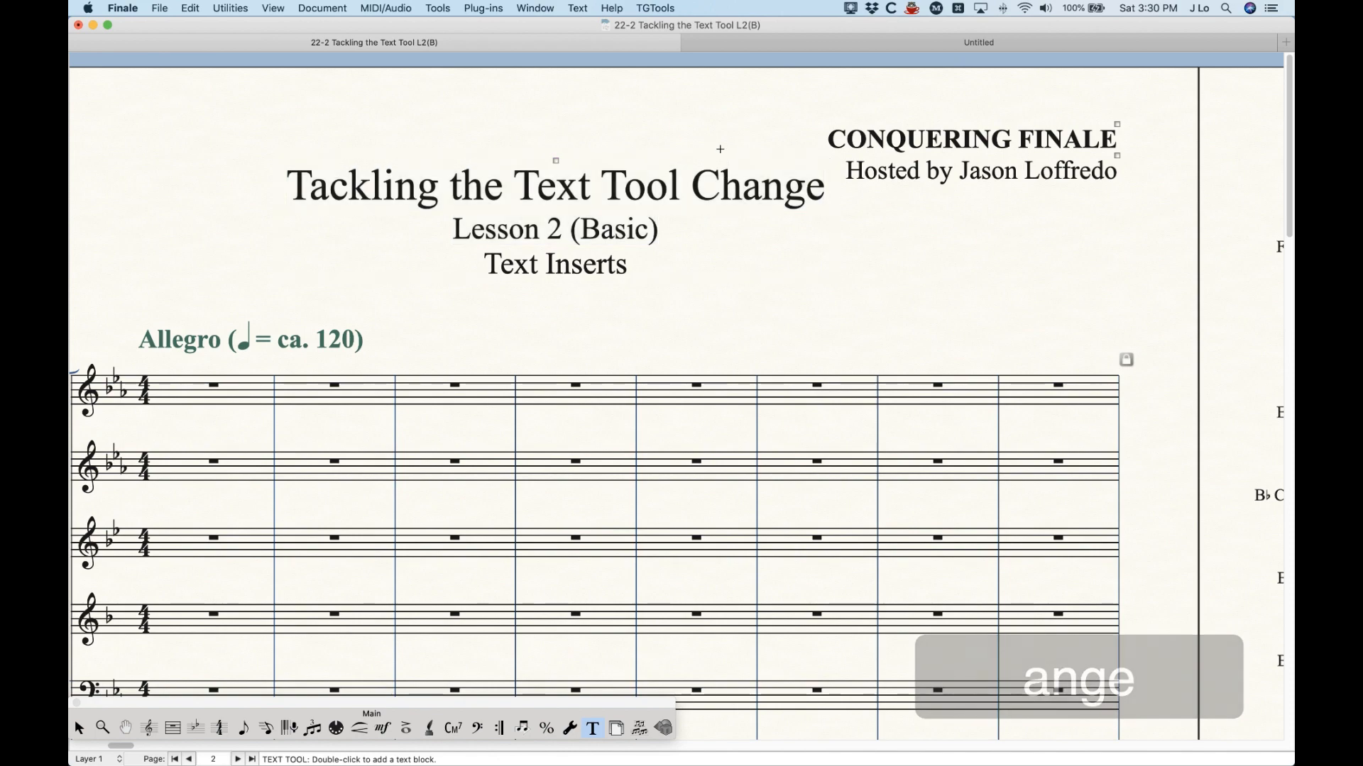
Step: Check the title in the next page's header, and delete " Change" from the title insert in the page 2 title block
{"action": "scroll", "coordinate": [720, 149], "scroll_direction": "right", "scroll_amount": 10}
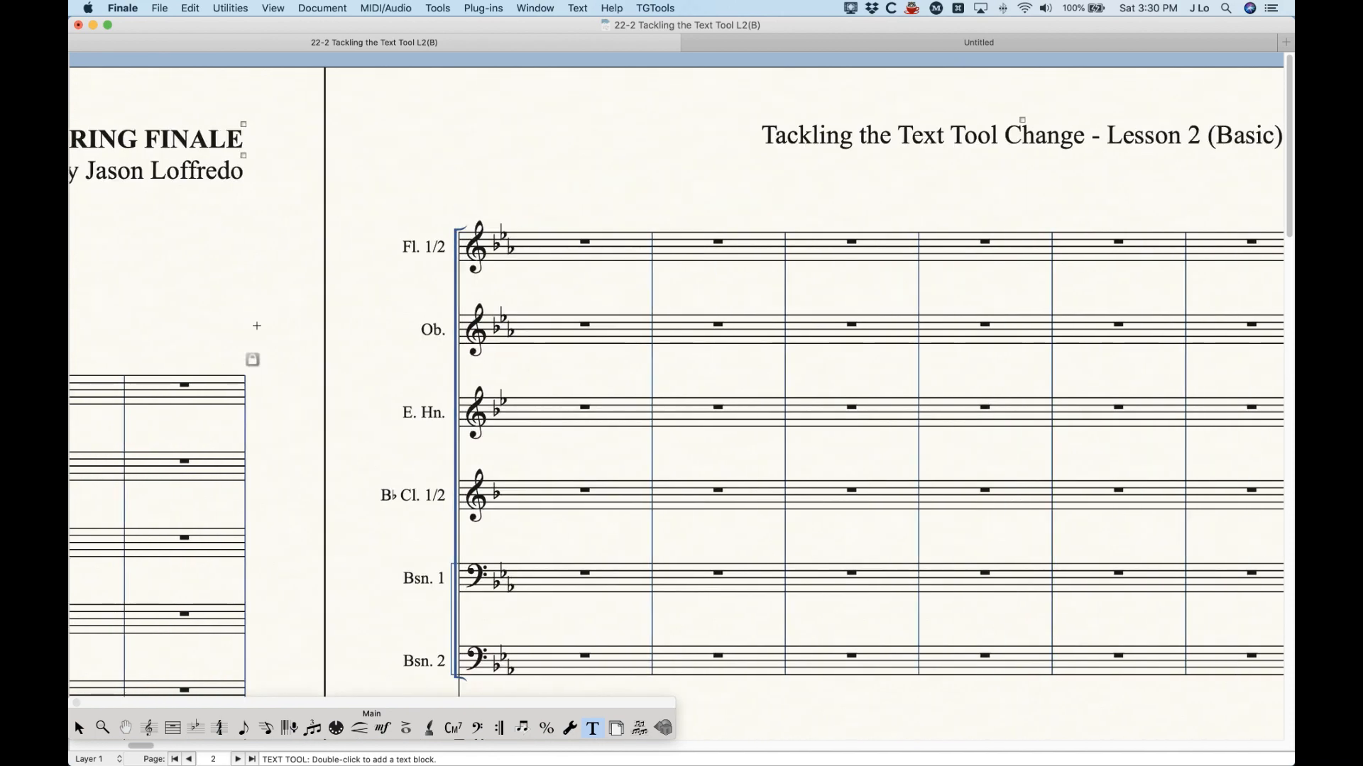
{"action": "scroll", "coordinate": [257, 326], "scroll_direction": "left", "scroll_amount": 6}
{"action": "scroll", "coordinate": [255, 323], "scroll_direction": "left", "scroll_amount": 5}
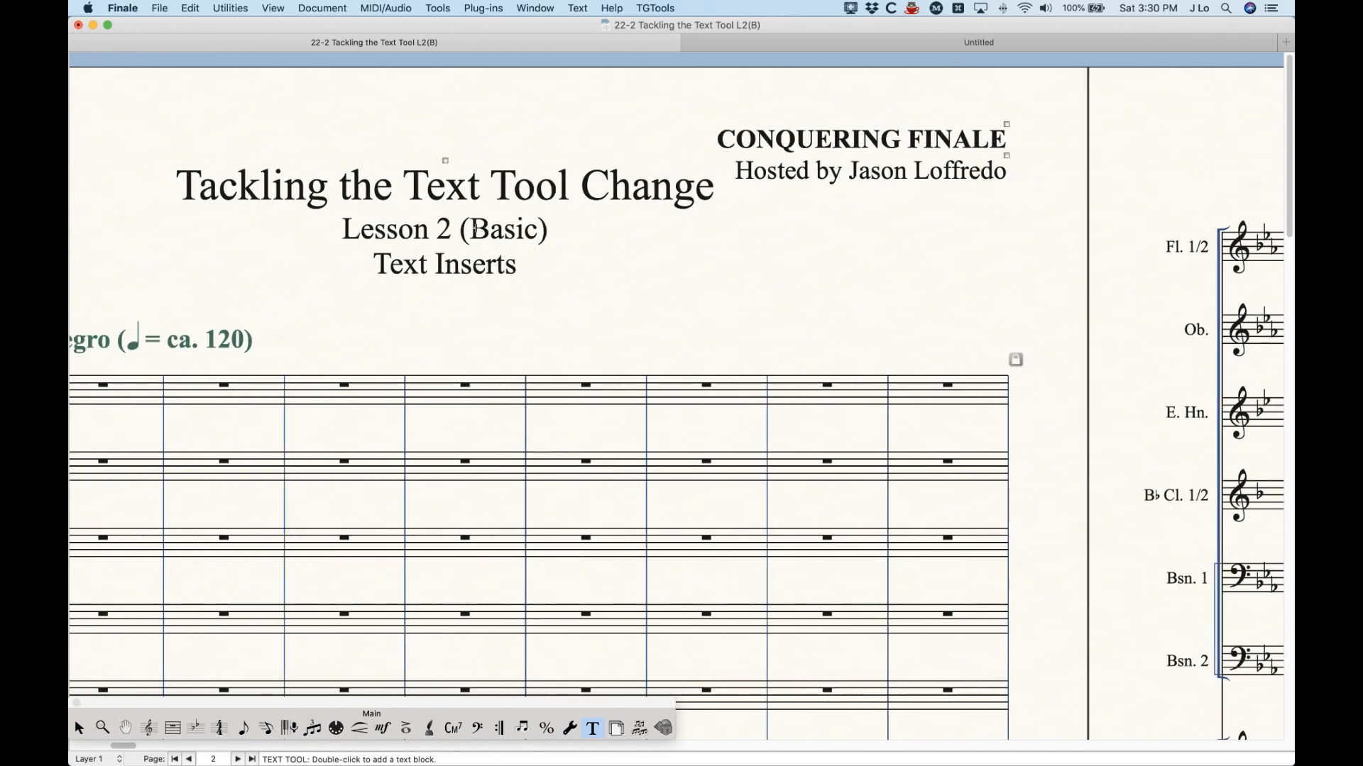
{"action": "double_click", "coordinate": [444, 161]}
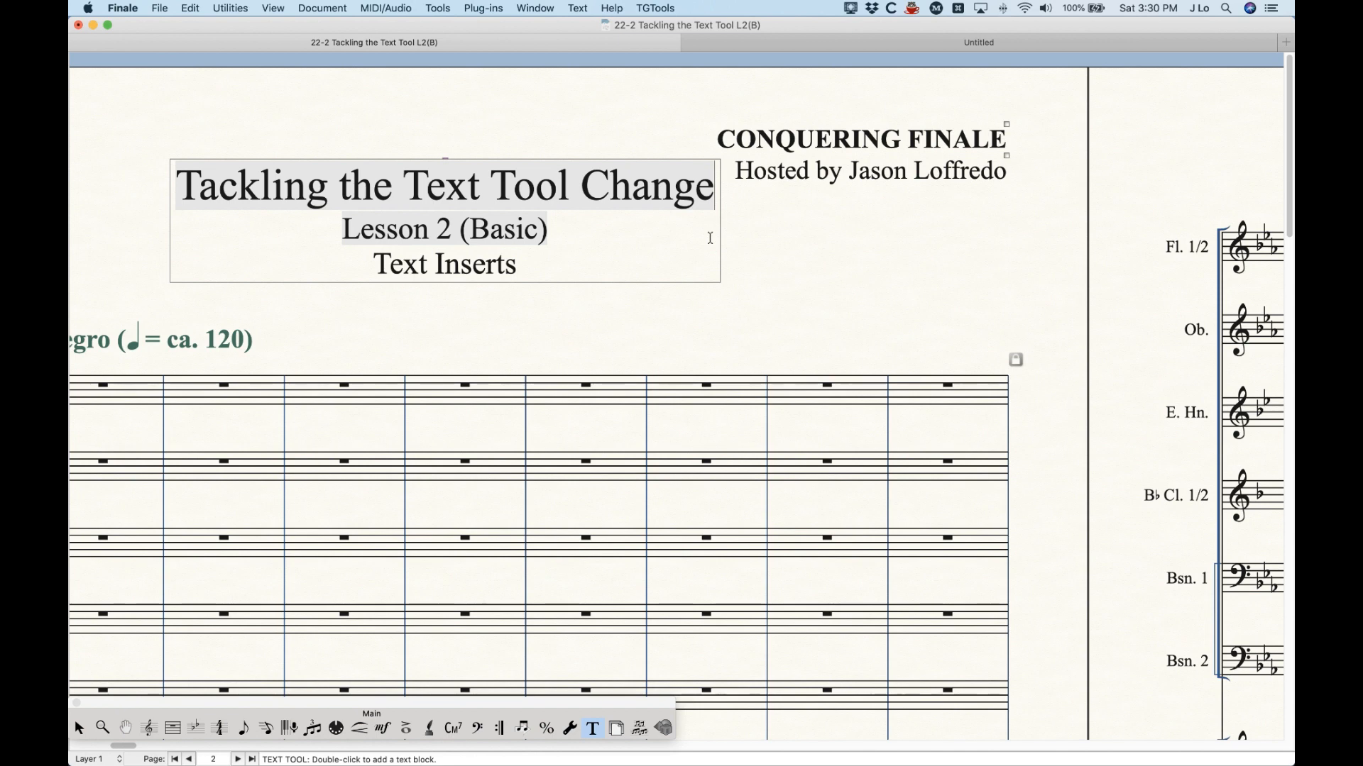
{"action": "key", "text": "Left"}
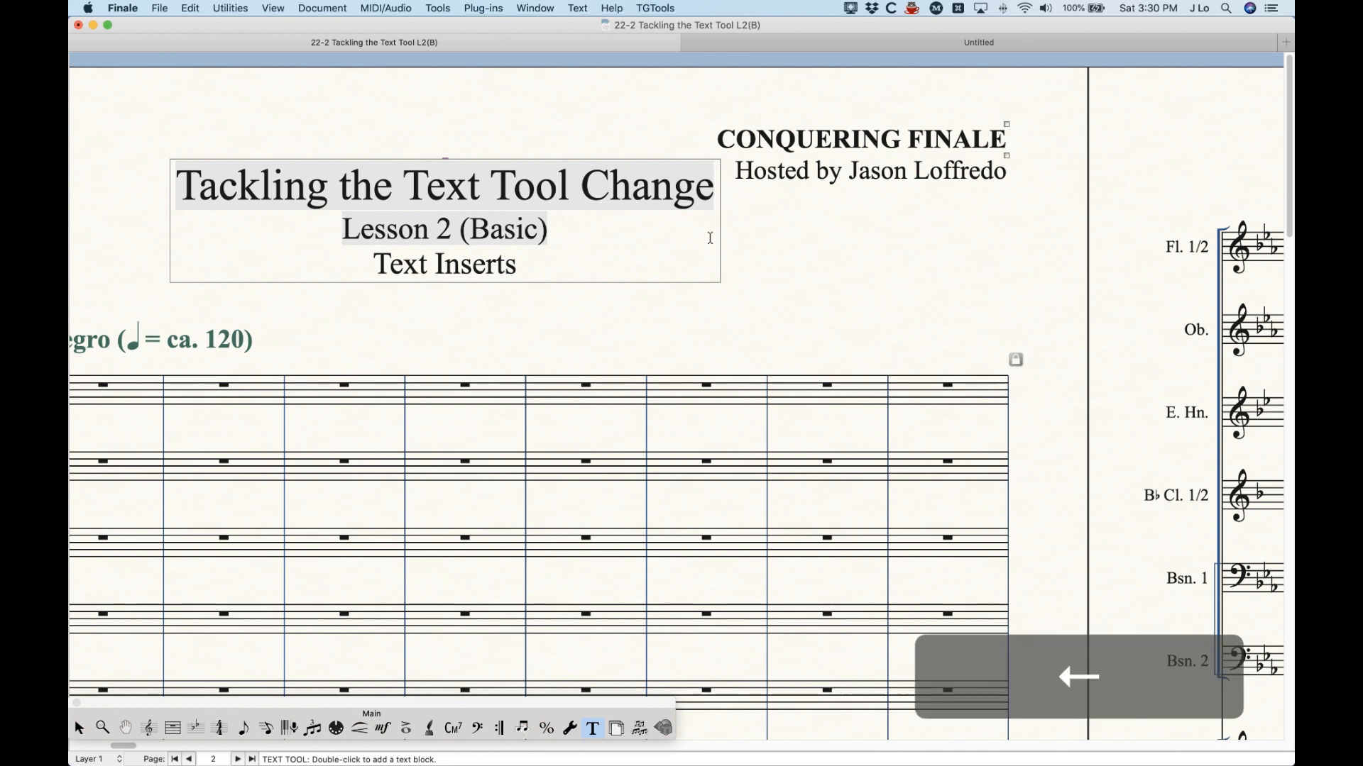
{"action": "key", "text": "BackSpace"}
{"action": "key", "text": "BackSpace"}
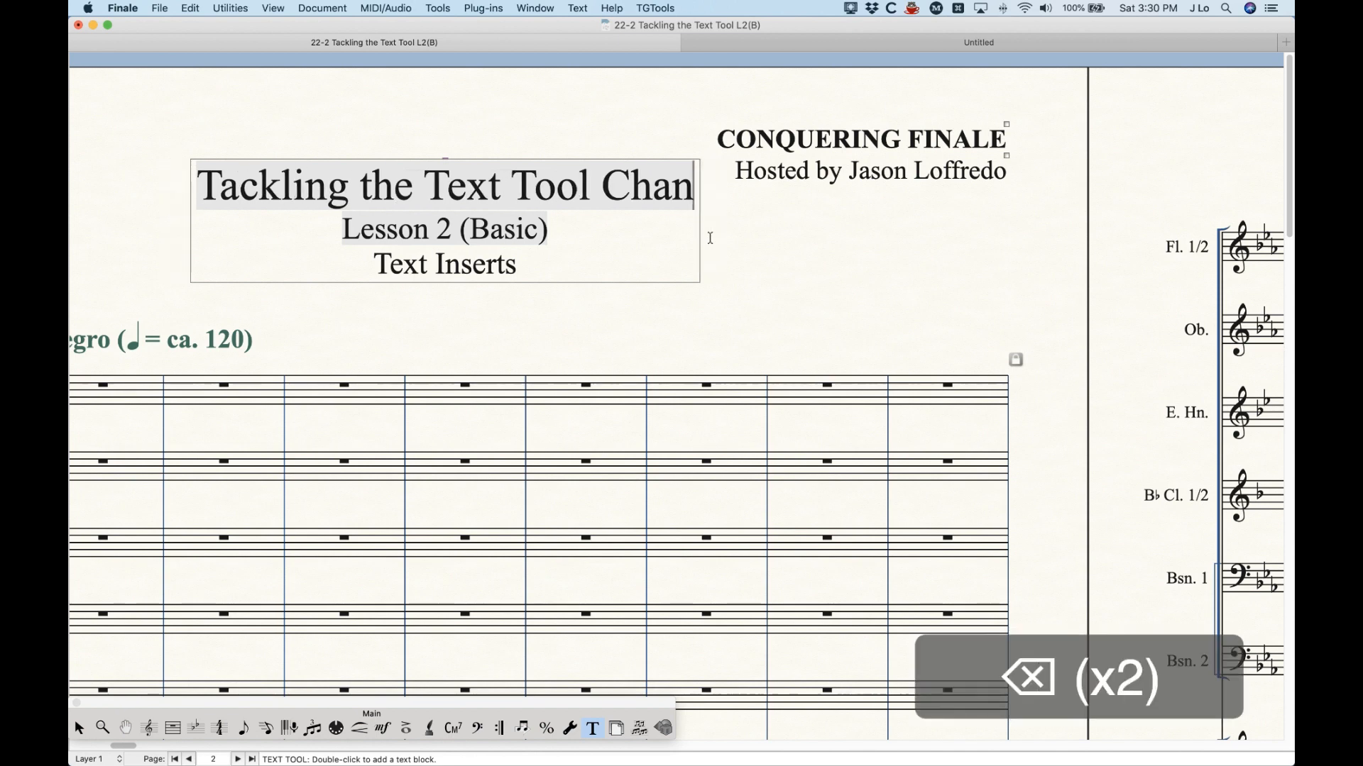
{"action": "key", "text": "BackSpace"}
{"action": "key", "text": "BackSpace"}
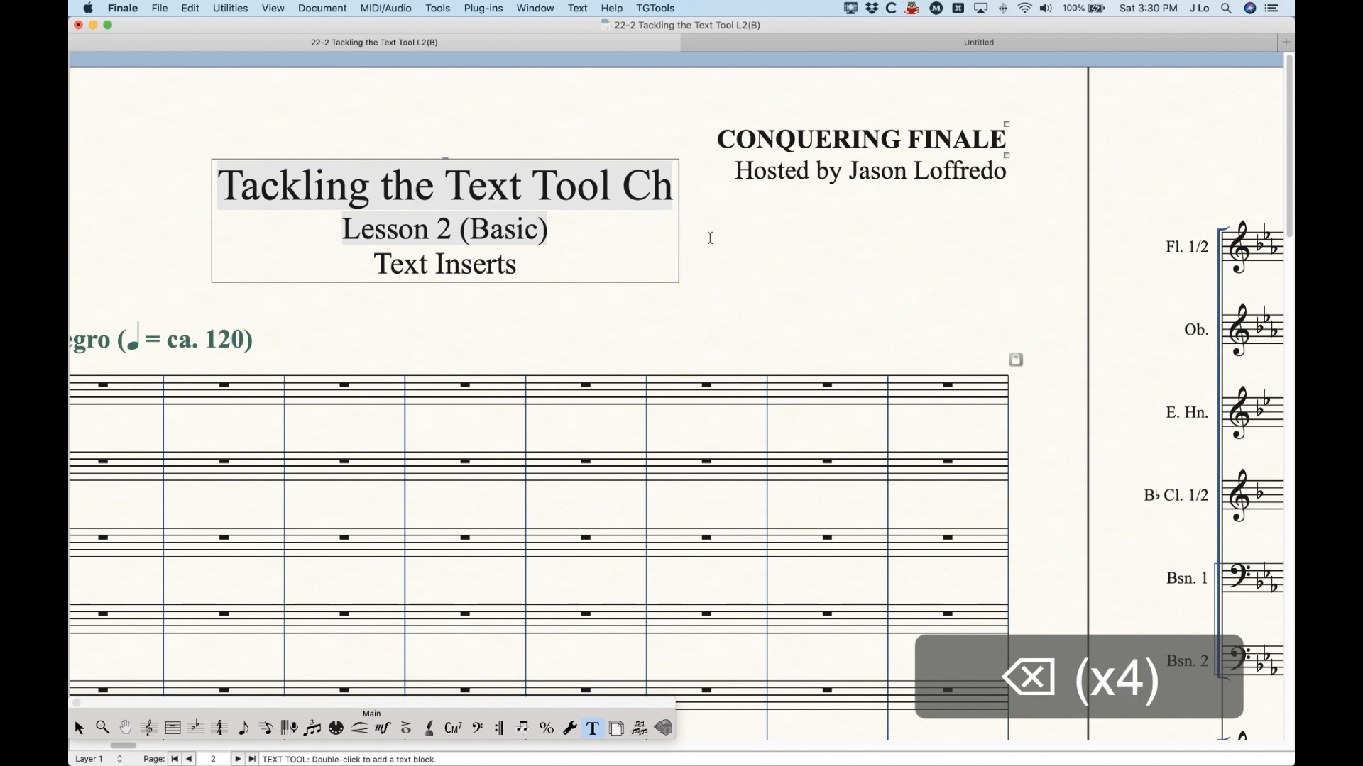
{"action": "key", "text": "Right"}
{"action": "key", "text": "BackSpace"}
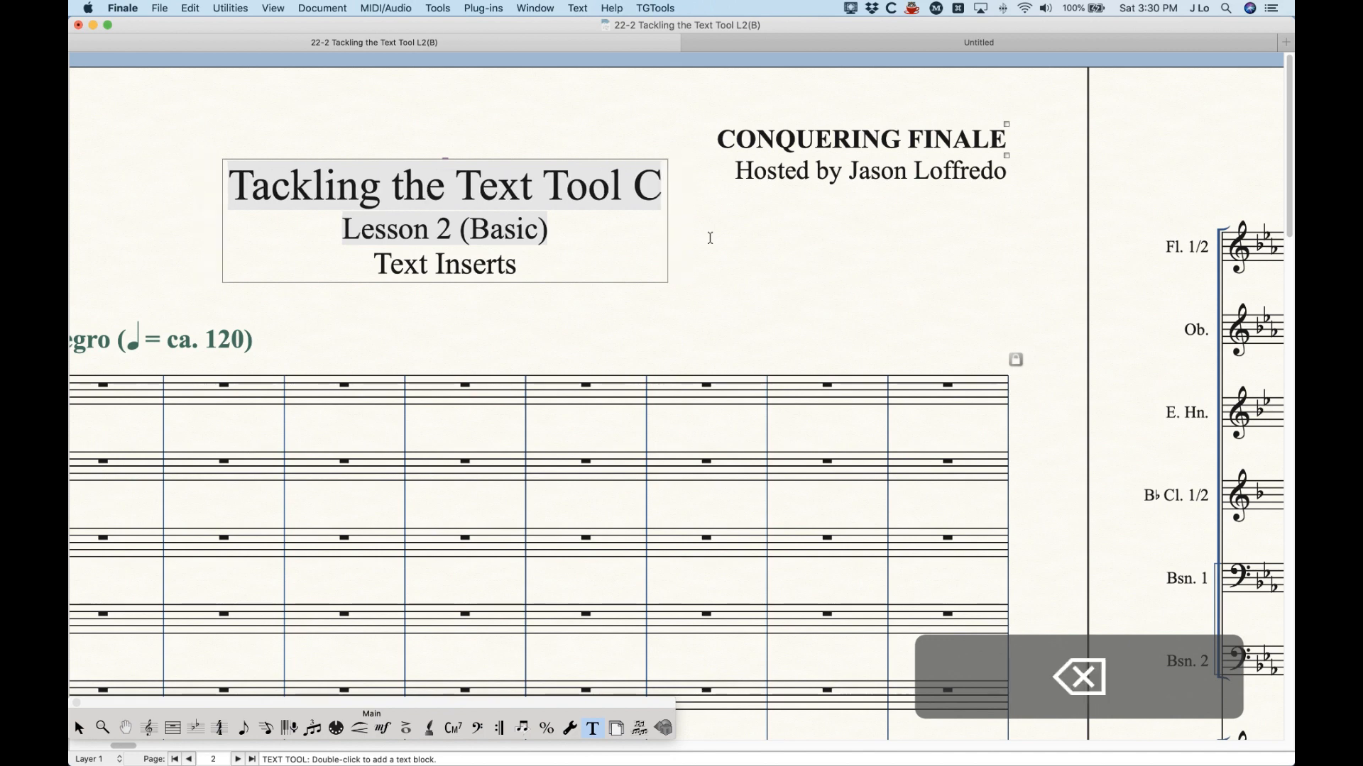
{"action": "key", "text": "BackSpace"}
{"action": "key", "text": "BackSpace"}
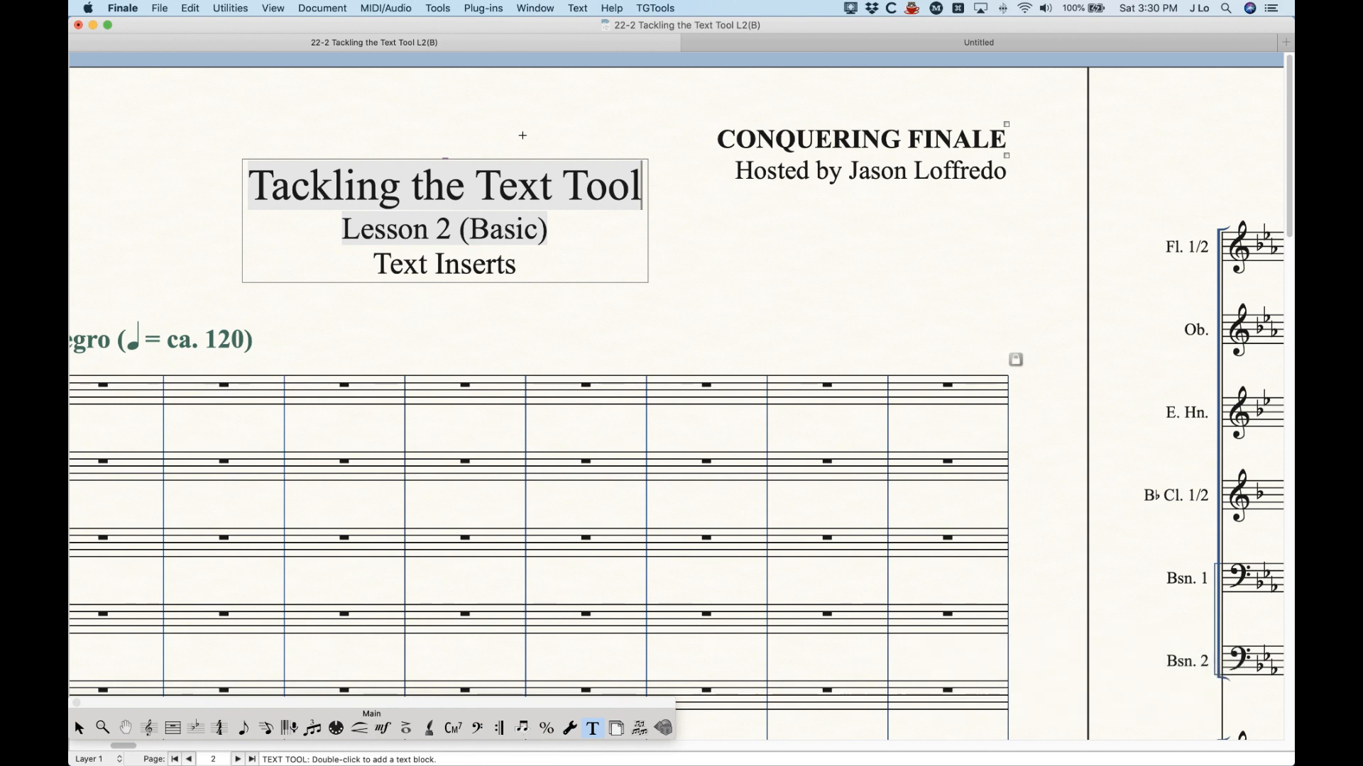
Step: Delete the whole title insert from the page 2 title block and check the header on the next page
{"action": "left_click_drag", "start_coordinate": [642, 186], "coordinate": [177, 169]}
{"action": "left_click", "coordinate": [569, 235]}
{"action": "left_click_drag", "start_coordinate": [643, 177], "coordinate": [173, 133]}
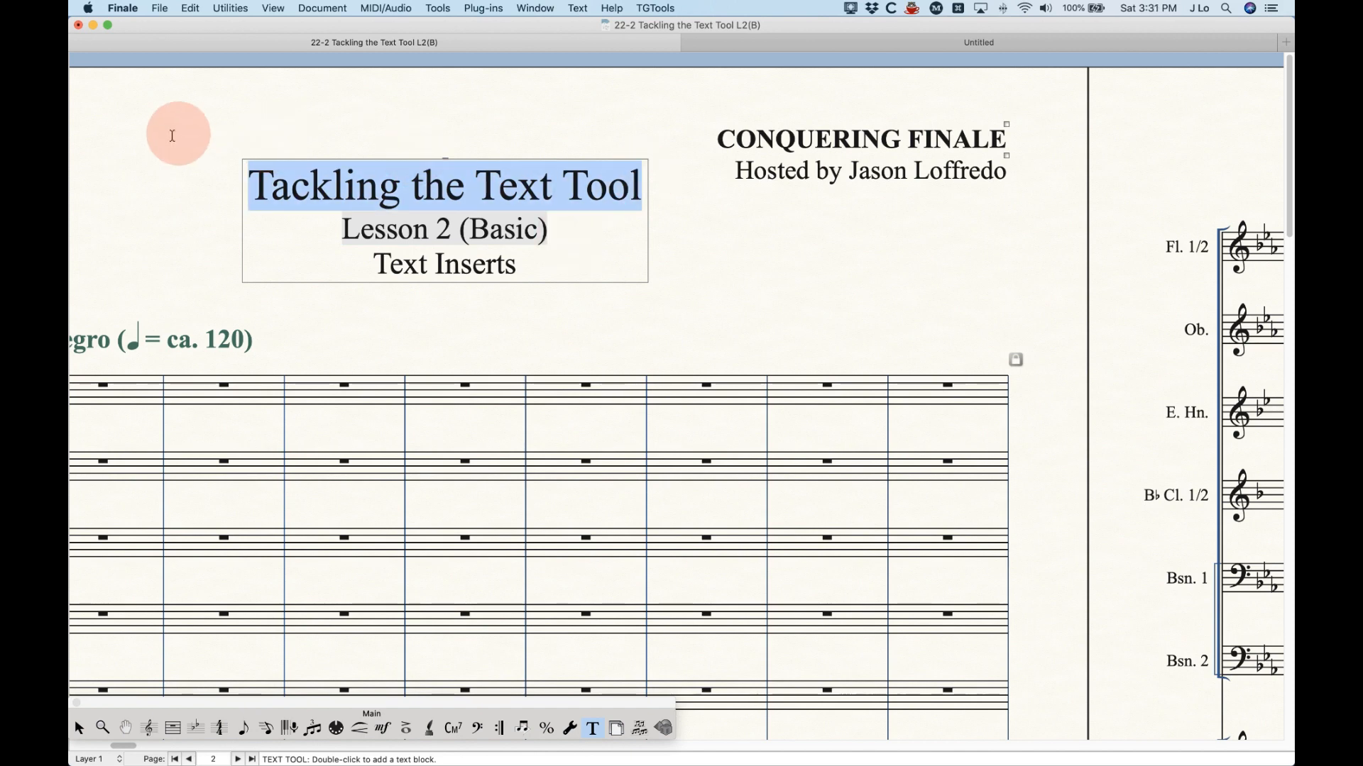
{"action": "key", "text": "BackSpace"}
{"action": "left_click", "coordinate": [471, 101]}
{"action": "scroll", "coordinate": [520, 313], "scroll_direction": "right", "scroll_amount": 10}
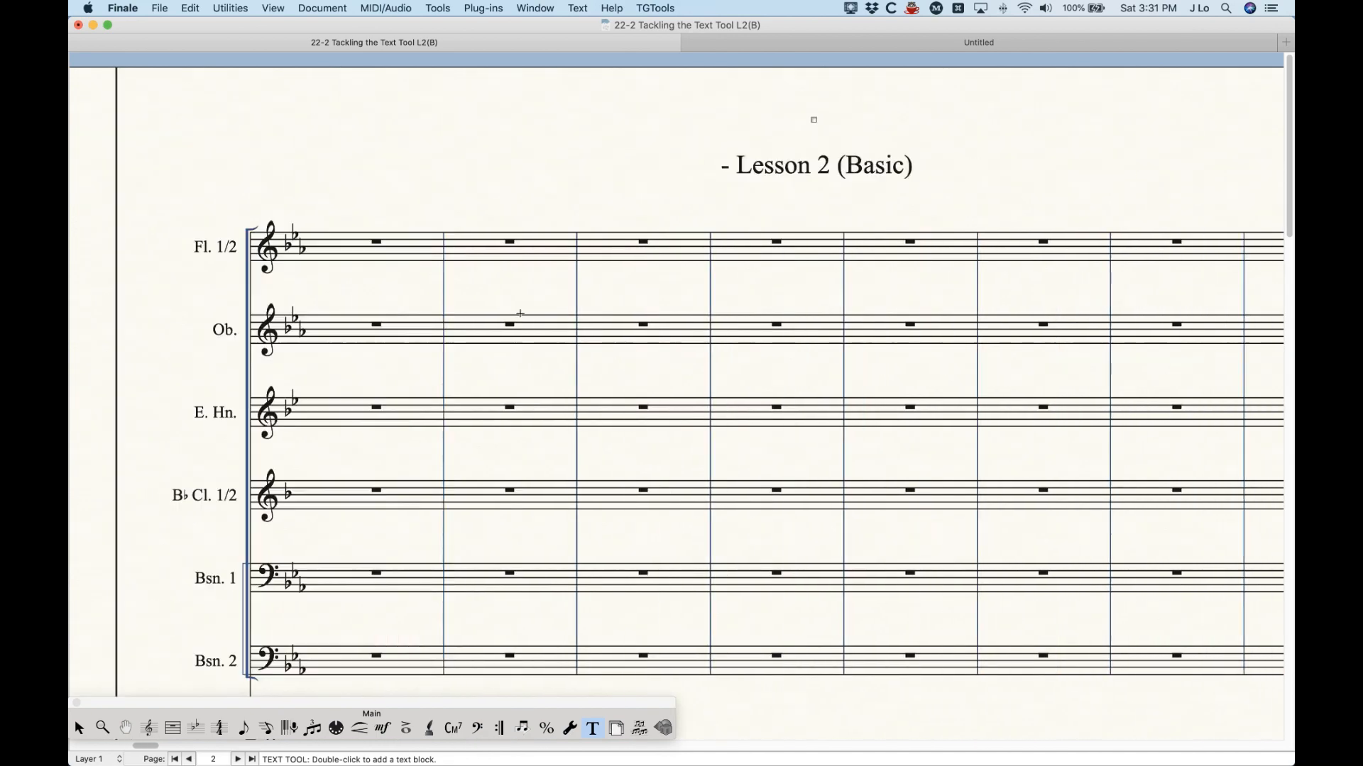
{"action": "scroll", "coordinate": [521, 313], "scroll_direction": "left", "scroll_amount": 10}
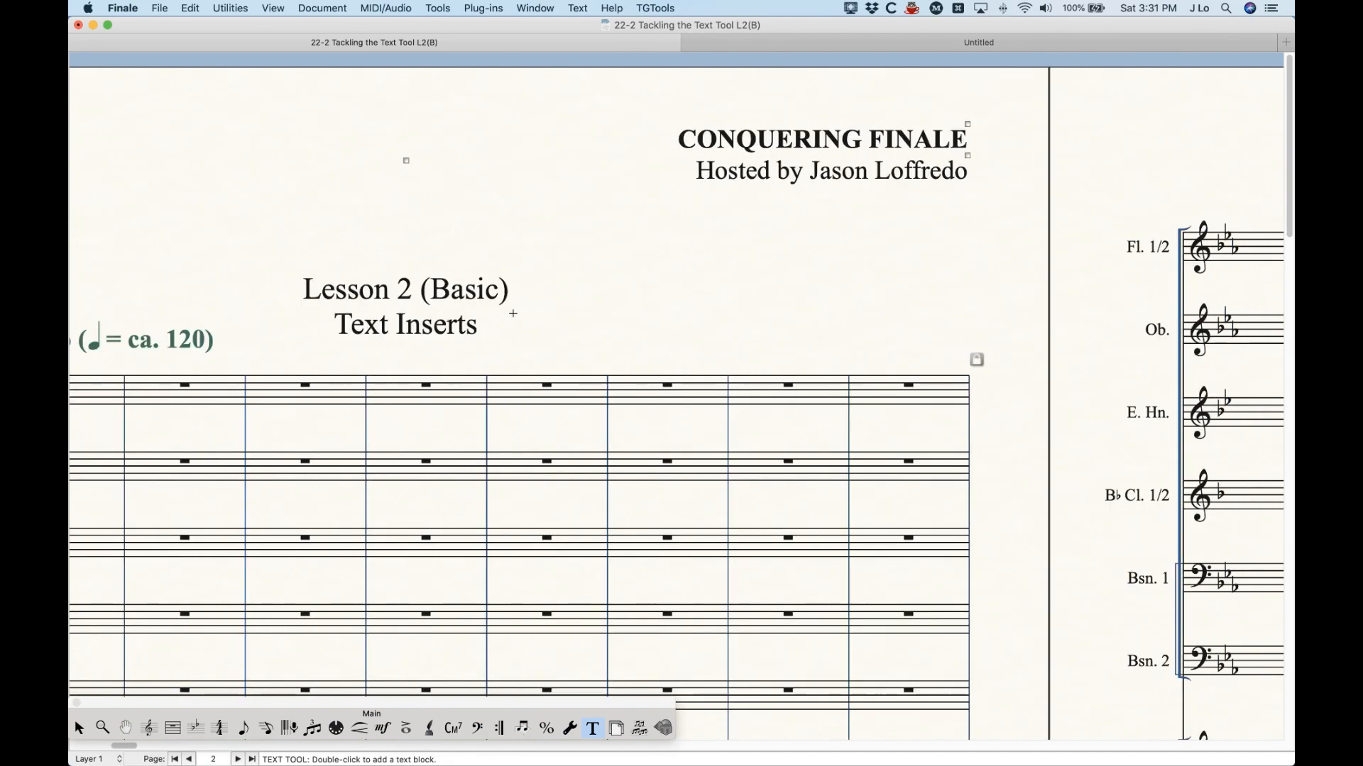
Step: Undo the last edit of the title block, remove " Change" from its title insert and deselect the block
{"action": "key", "text": "super+z"}
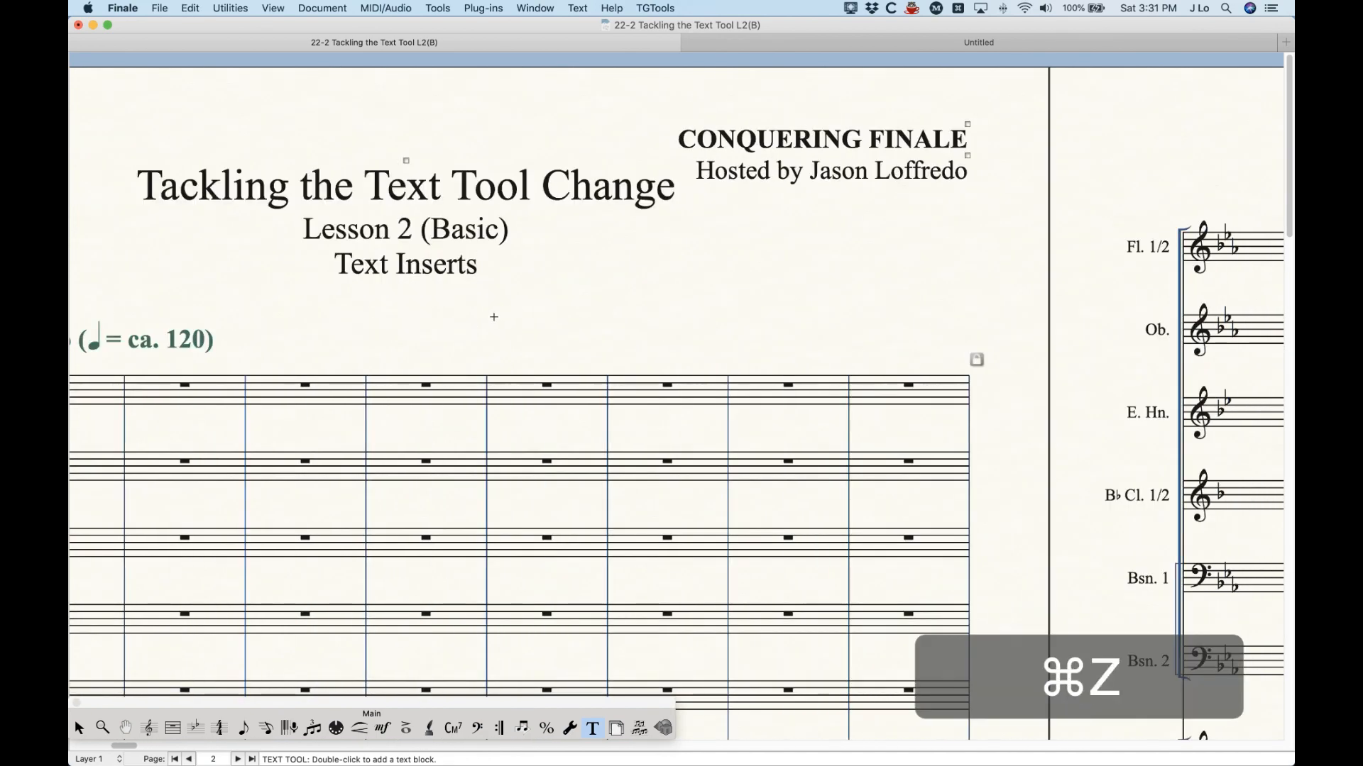
{"action": "double_click", "coordinate": [622, 193]}
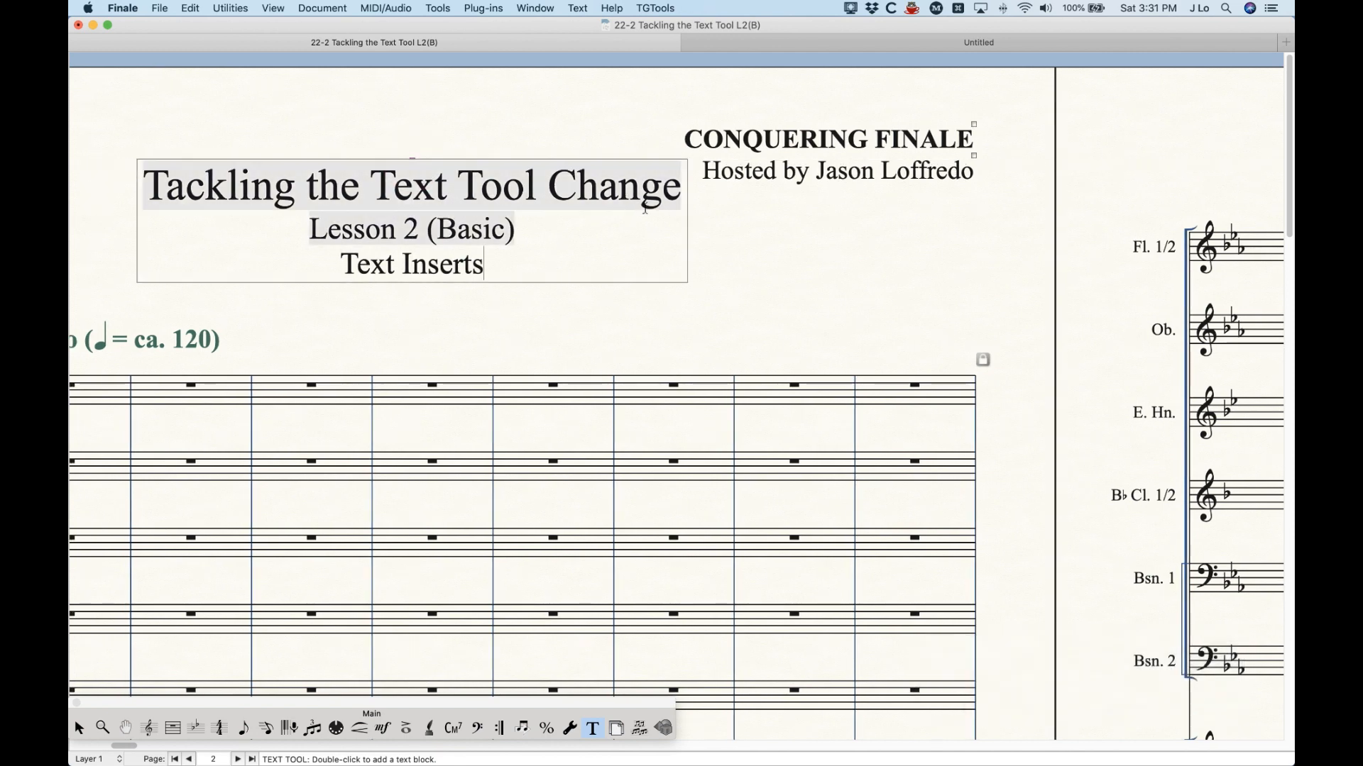
{"action": "left_click", "coordinate": [679, 193]}
{"action": "key", "text": "BackSpace"}
{"action": "key", "text": "BackSpace"}
{"action": "key", "text": "BackSpace"}
{"action": "key", "text": "BackSpace"}
{"action": "key", "text": "BackSpace"}
{"action": "key", "text": "BackSpace"}
{"action": "key", "text": "BackSpace"}
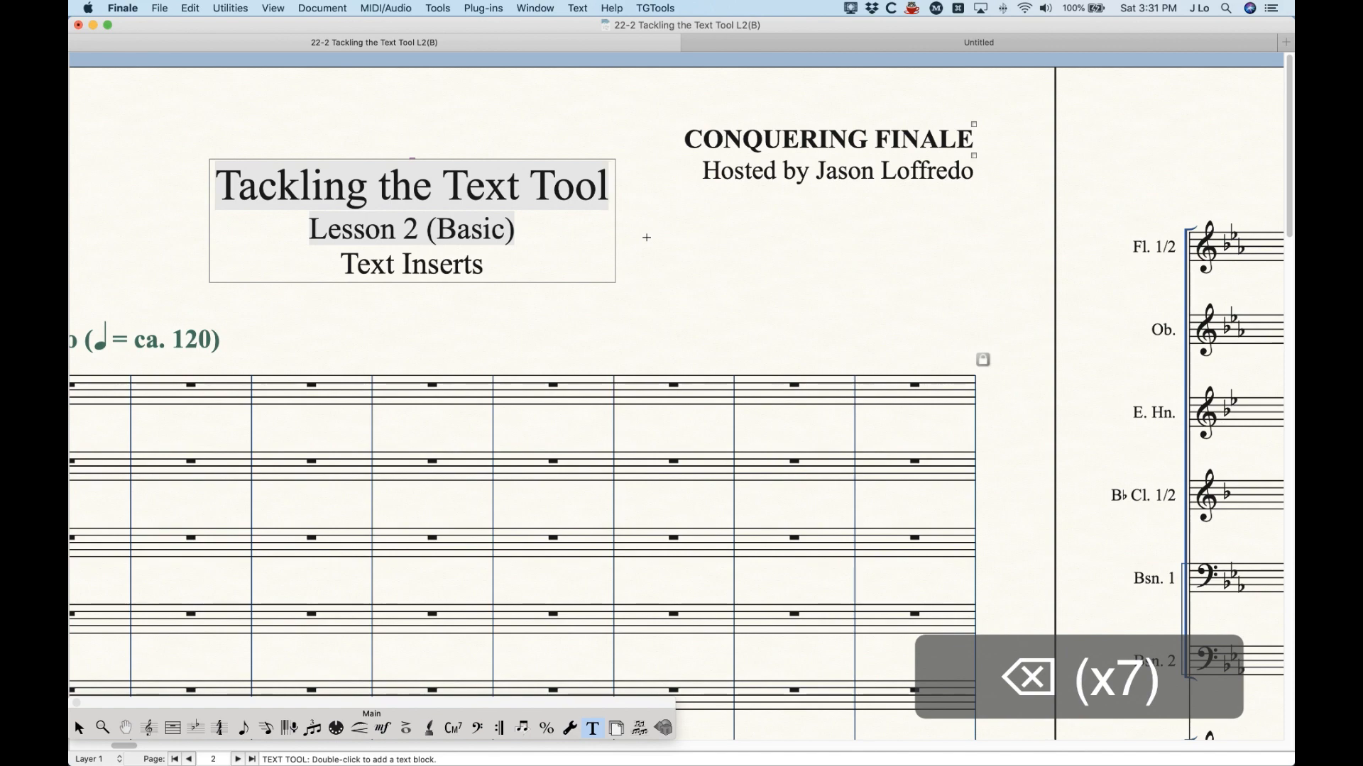
{"action": "left_click", "coordinate": [648, 235]}
Step: Change the Score Name insert text to "Full Score" in ScoreManager's file info and return to the score
{"action": "scroll", "coordinate": [648, 298], "scroll_direction": "left", "scroll_amount": 5}
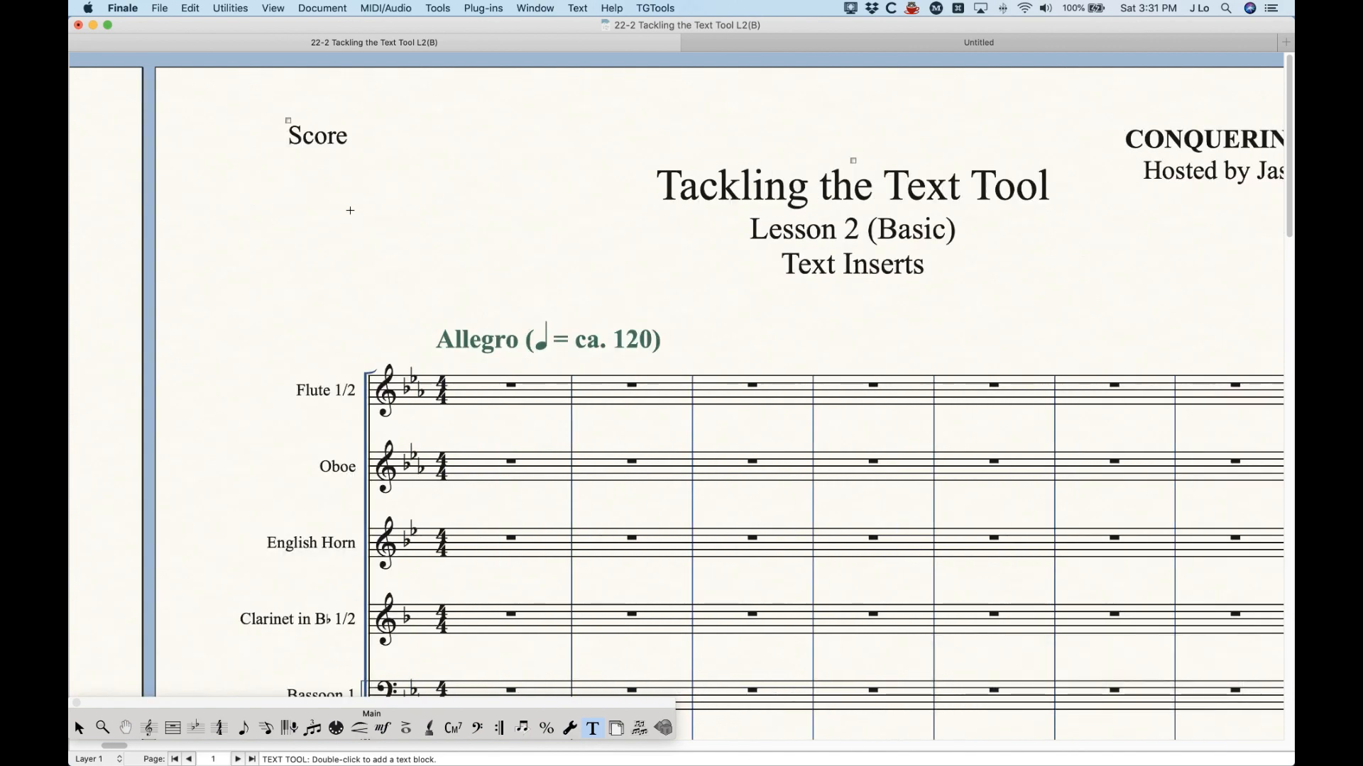
{"action": "key", "text": "super+k"}
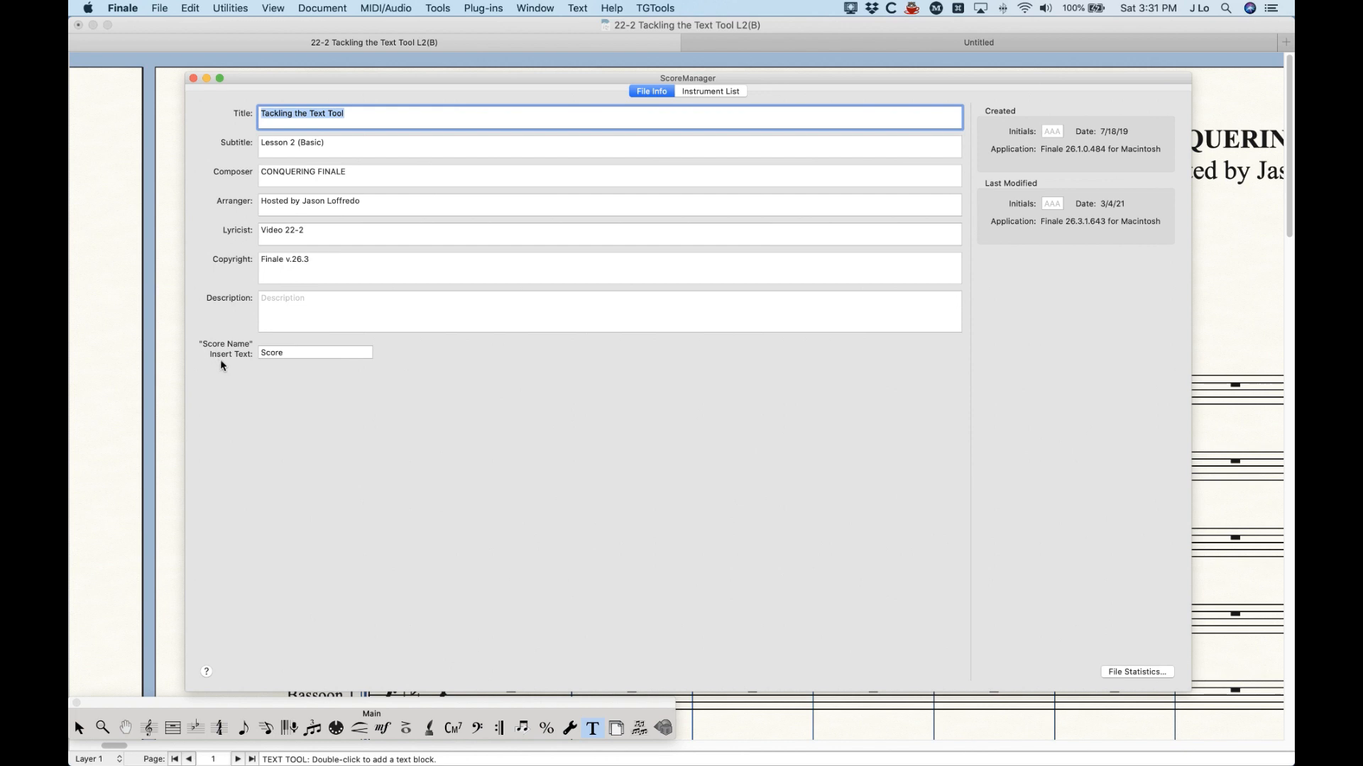
{"action": "double_click", "coordinate": [303, 353]}
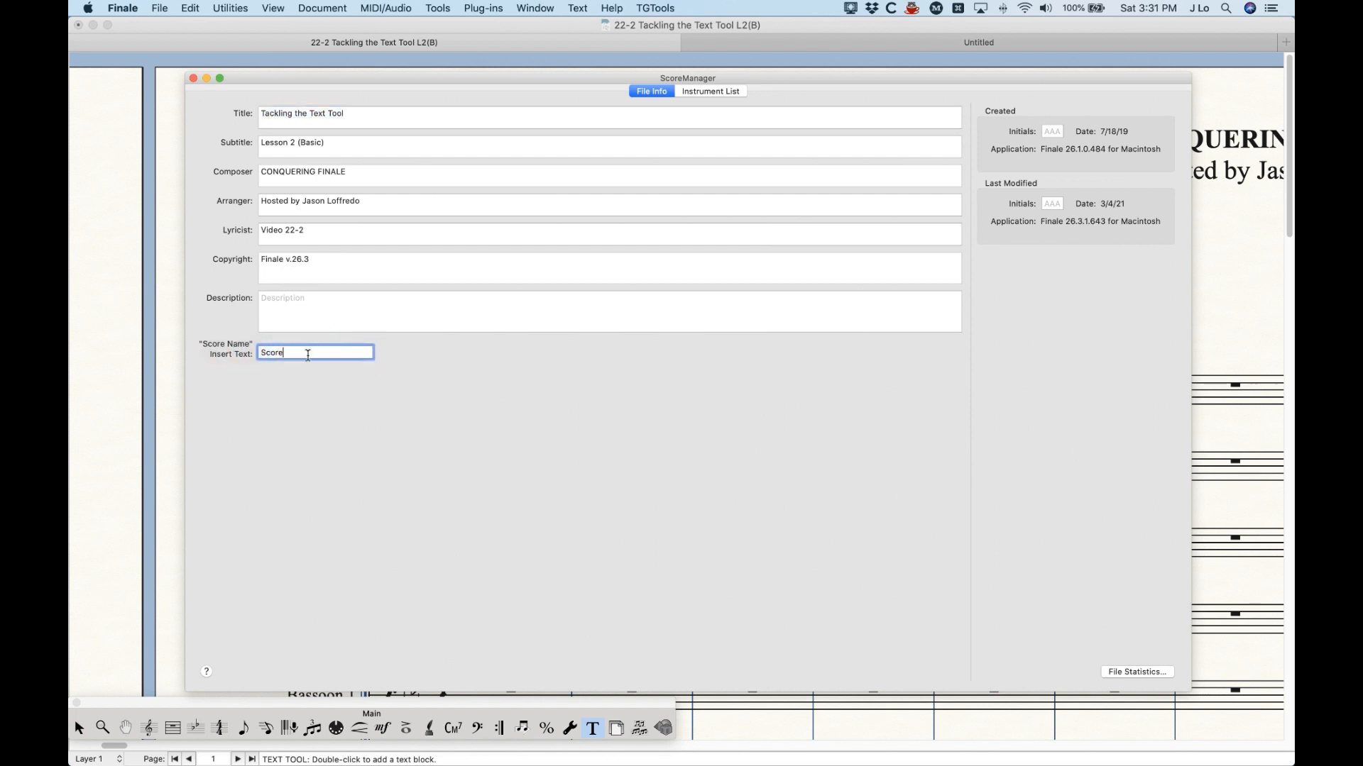
{"action": "key", "text": "Up"}
{"action": "type", "text": "Full"}
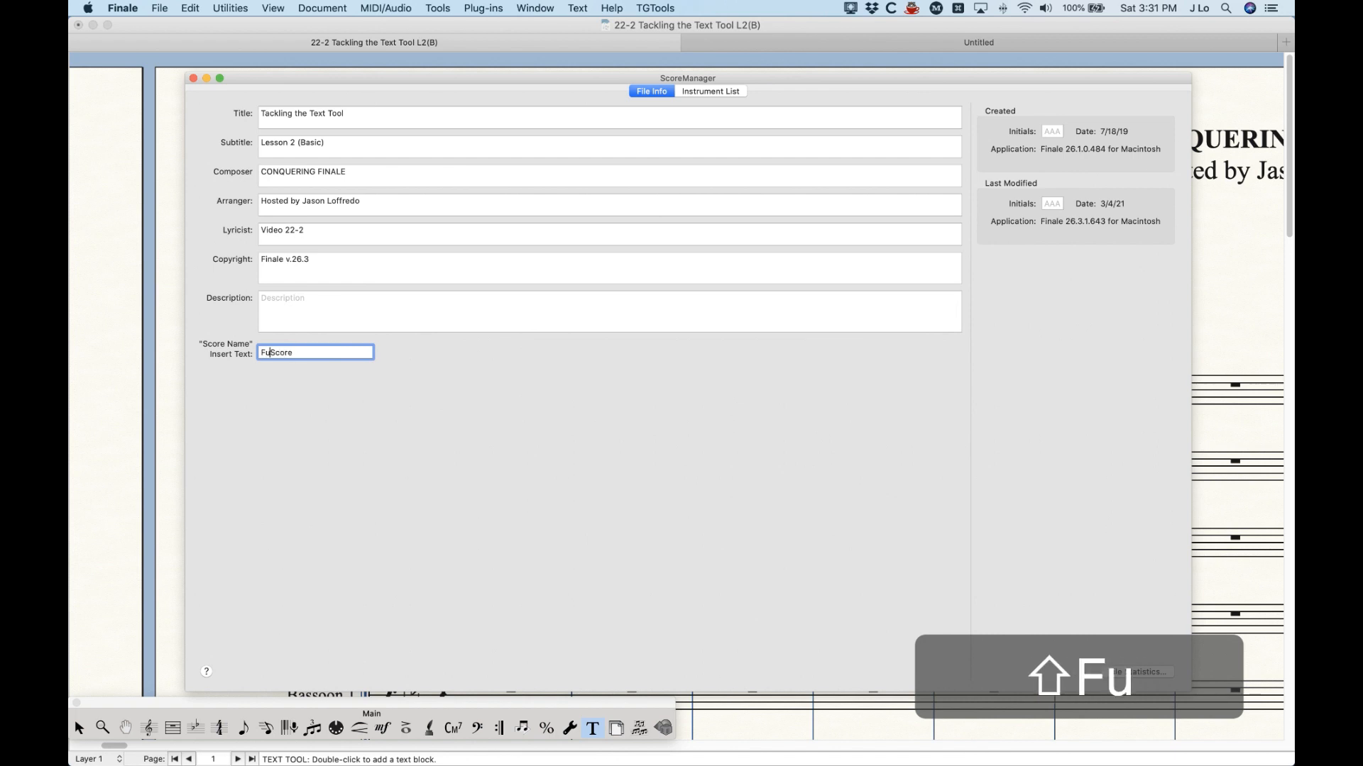
{"action": "left_click", "coordinate": [194, 78]}
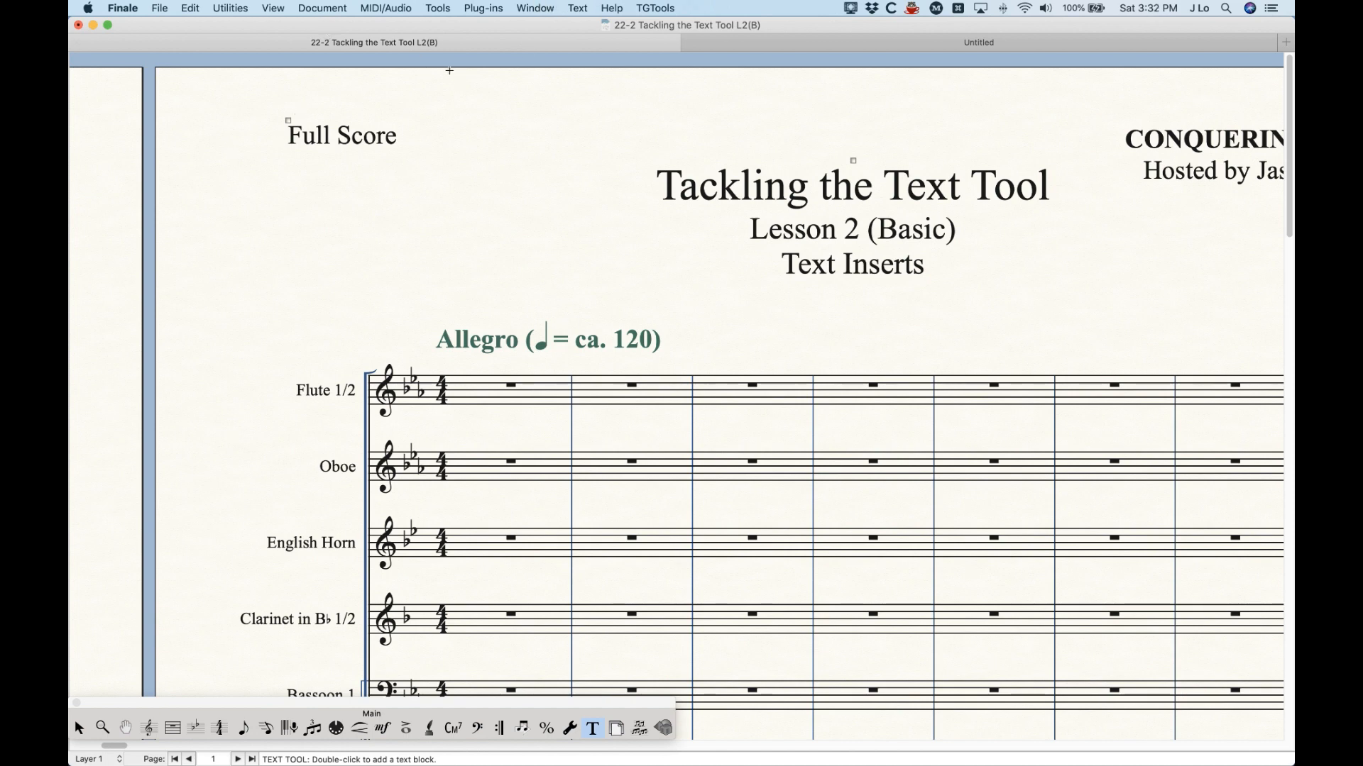
{"action": "left_click", "coordinate": [571, 7]}
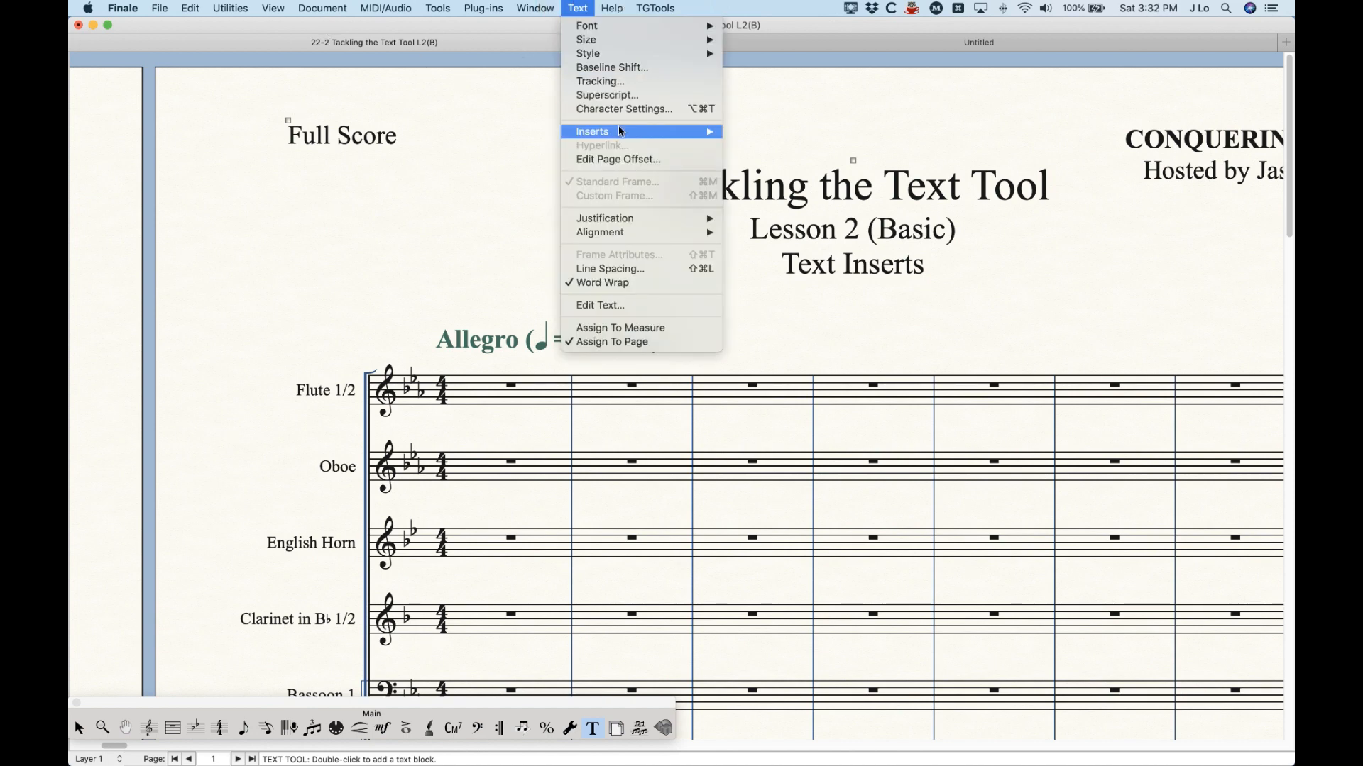
{"action": "mouse_move", "coordinate": [623, 128]}
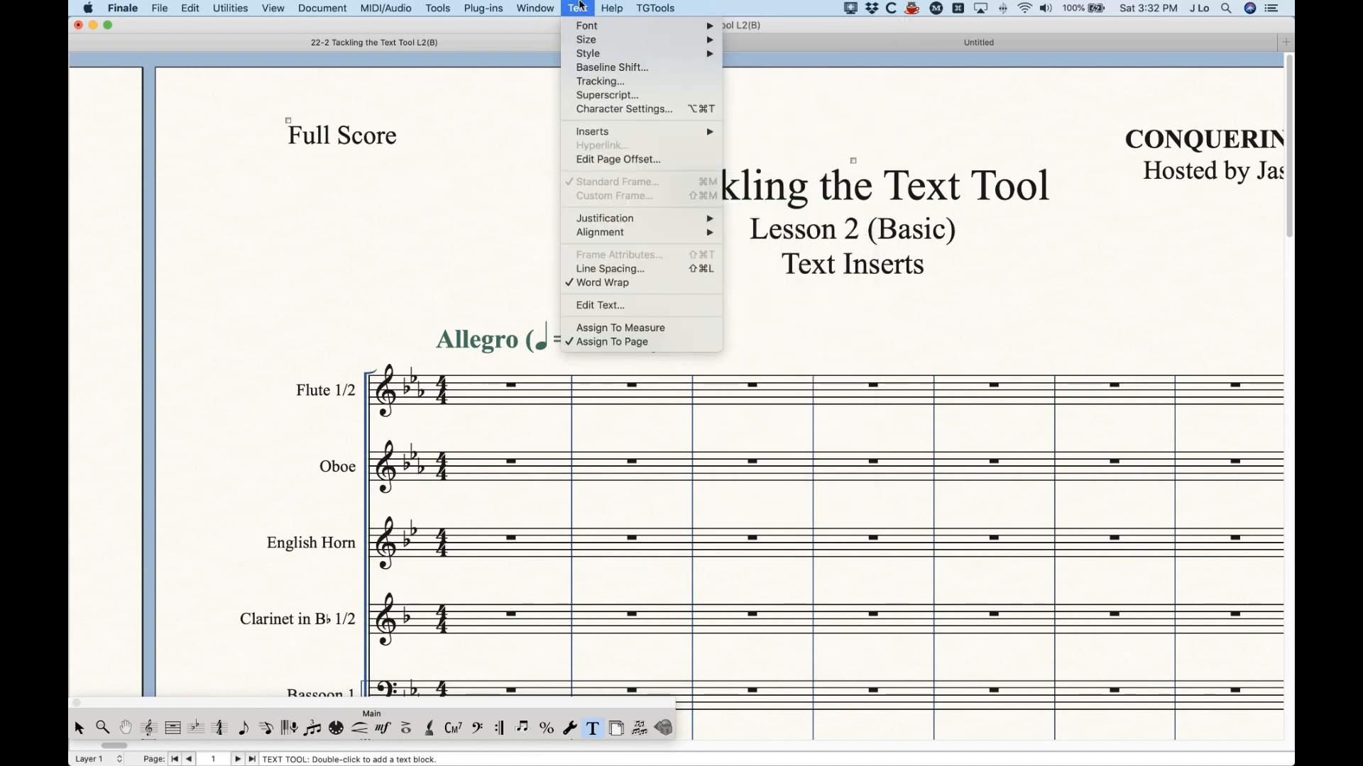
{"action": "left_click", "coordinate": [580, 5]}
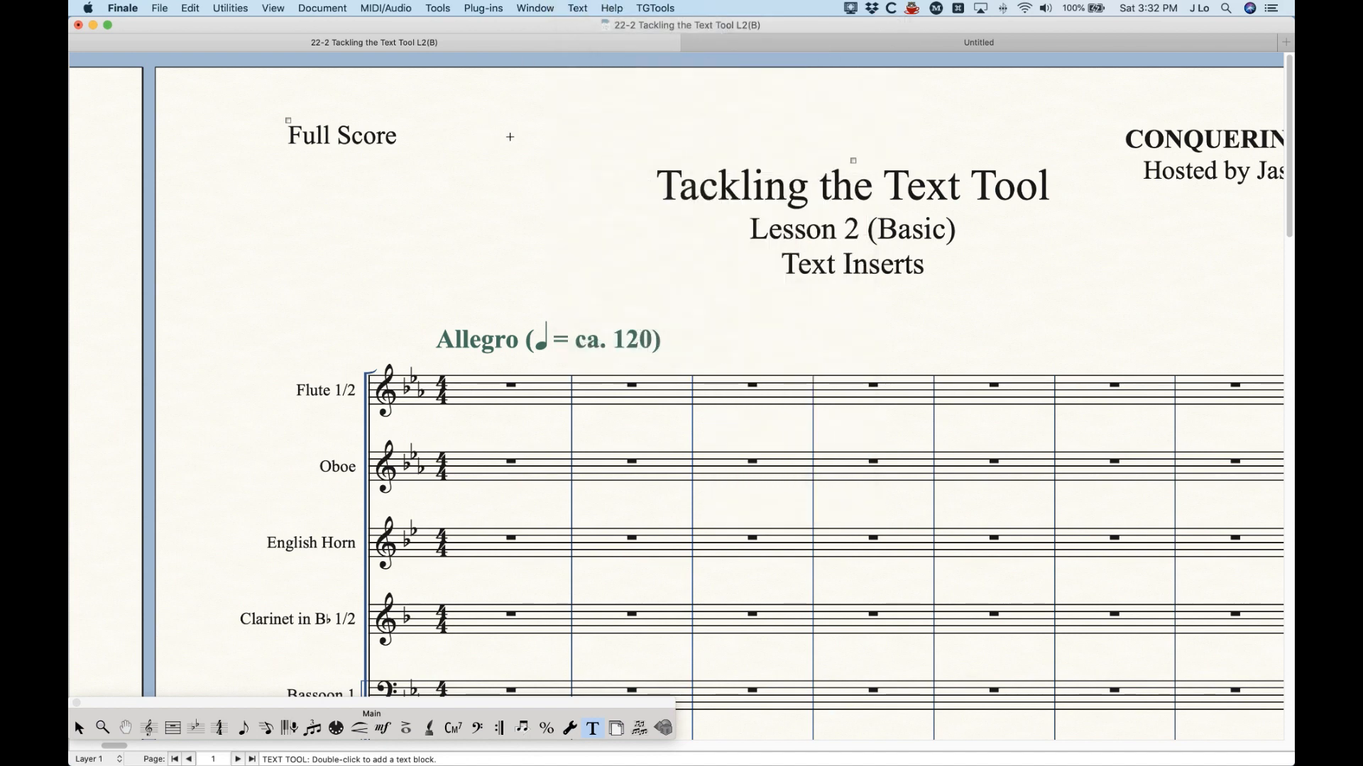
Step: Step through the linked parts from Flute 1 to English Horn and check the part name on each first page
{"action": "key", "text": "alt+super+period"}
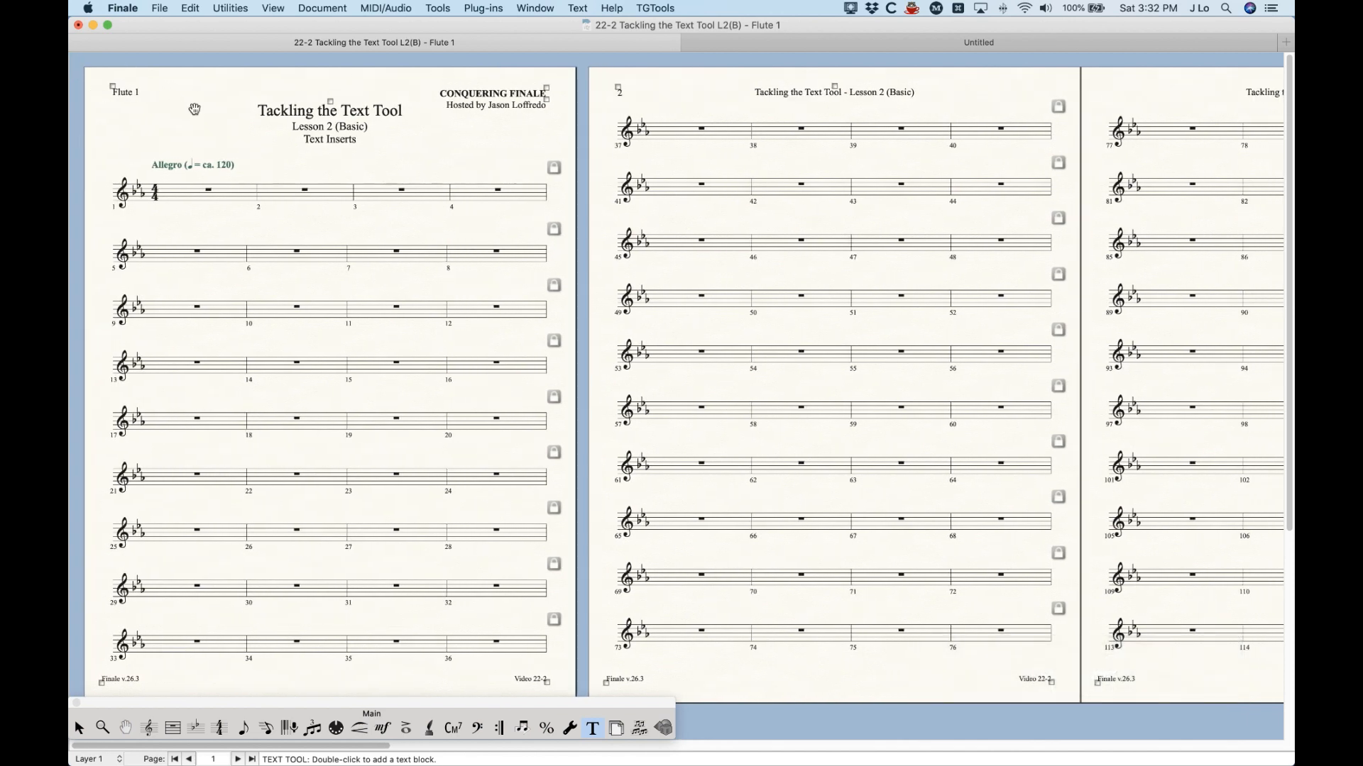
{"action": "key", "text": "alt+super+period"}
{"action": "key", "text": "alt+super+period"}
{"action": "key", "text": "alt+super+period"}
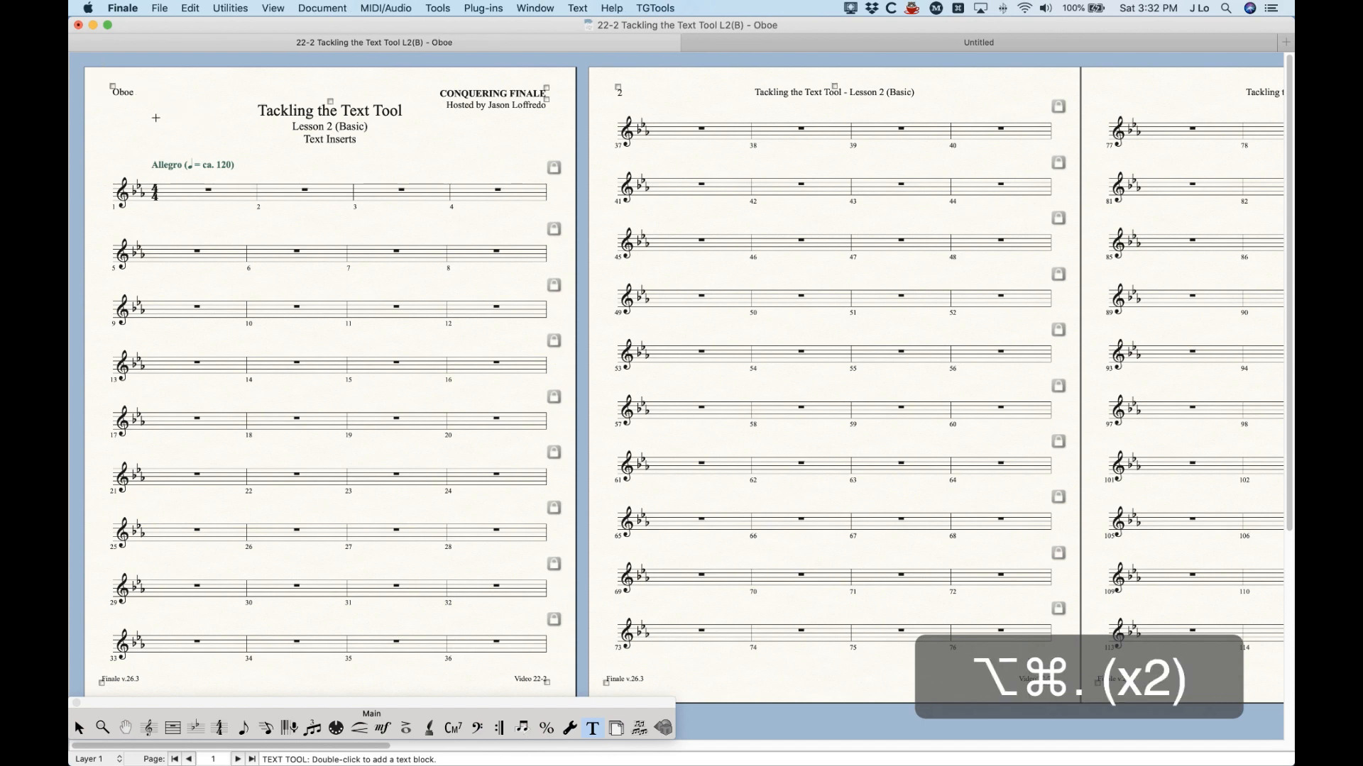
Step: Examine the part definitions of Flute 1 through English Horn in Manage Parts, and leave without applying changes
{"action": "left_click", "coordinate": [322, 8]}
{"action": "left_click", "coordinate": [348, 63]}
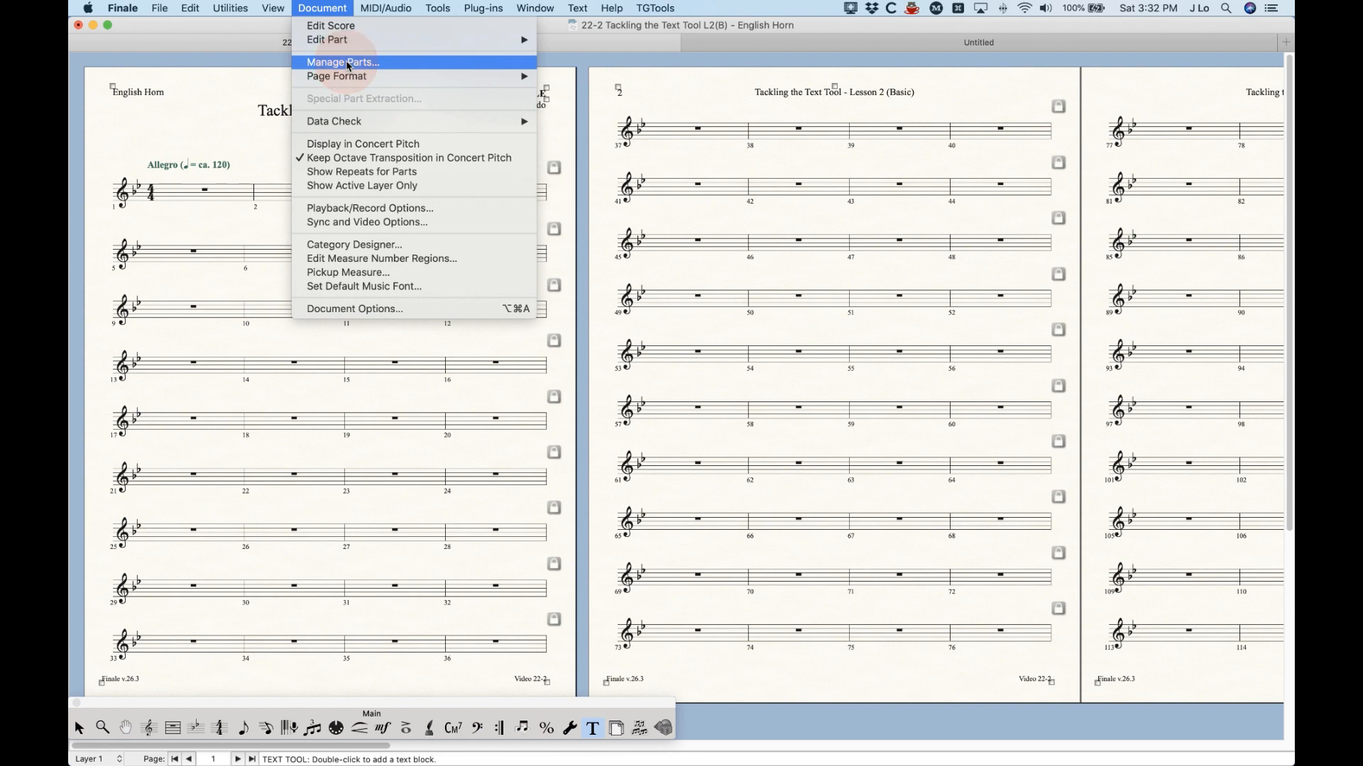
{"action": "left_click", "coordinate": [501, 394]}
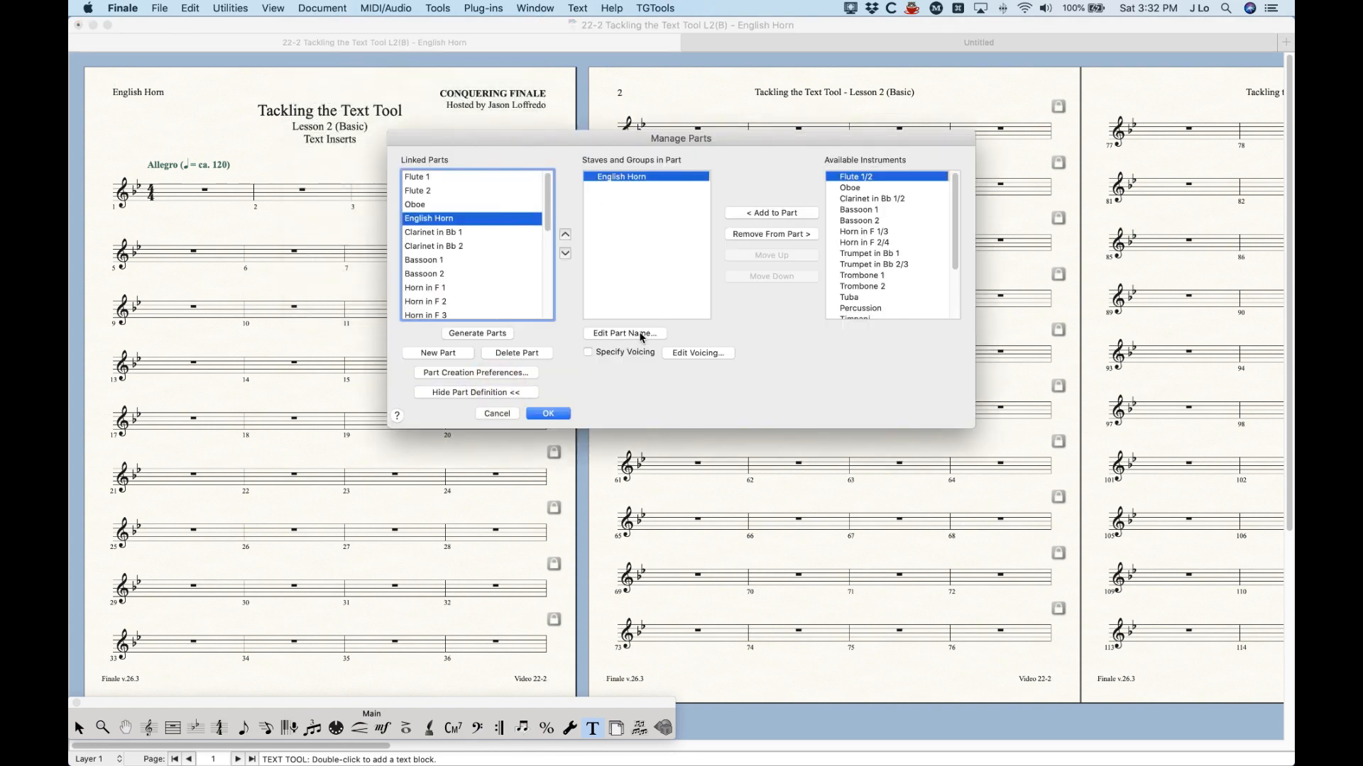
{"action": "left_click", "coordinate": [423, 177]}
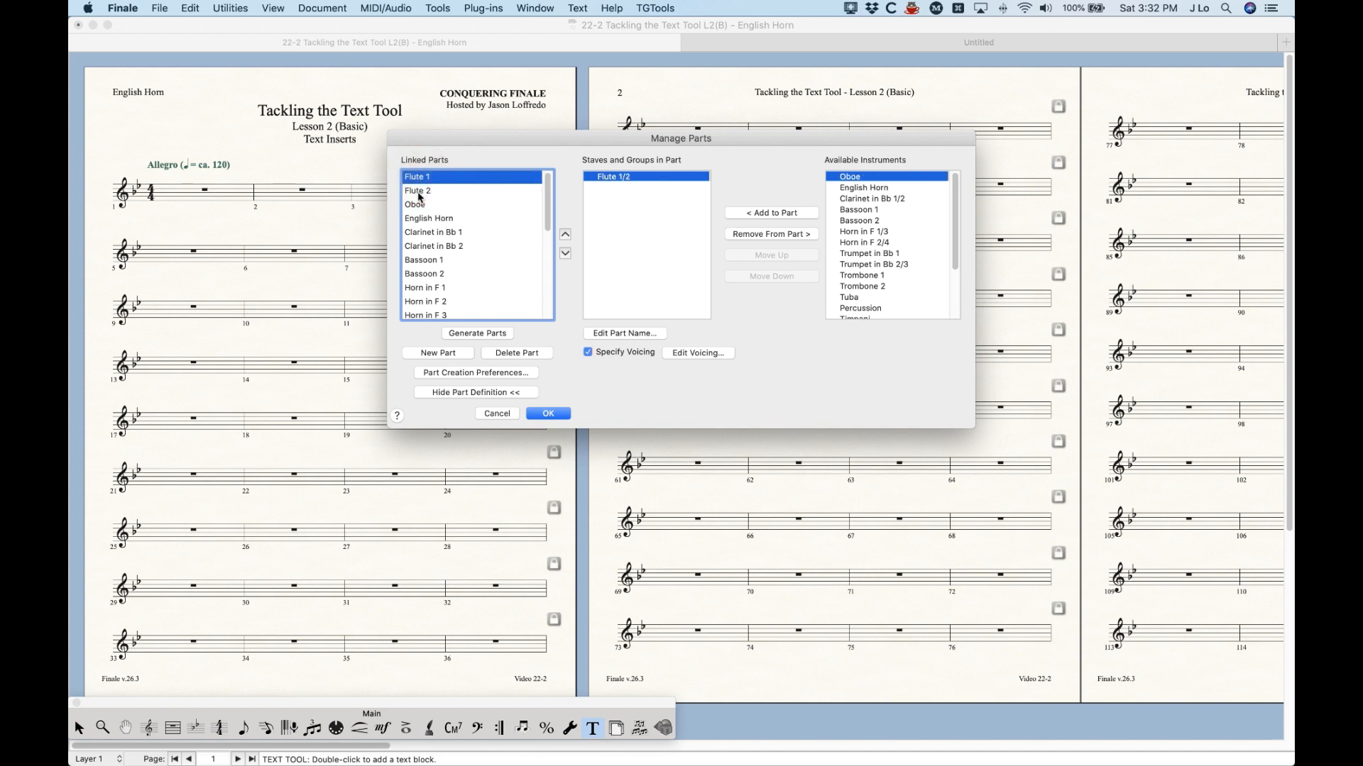
{"action": "key", "text": "Down"}
{"action": "key", "text": "Down"}
{"action": "key", "text": "Down"}
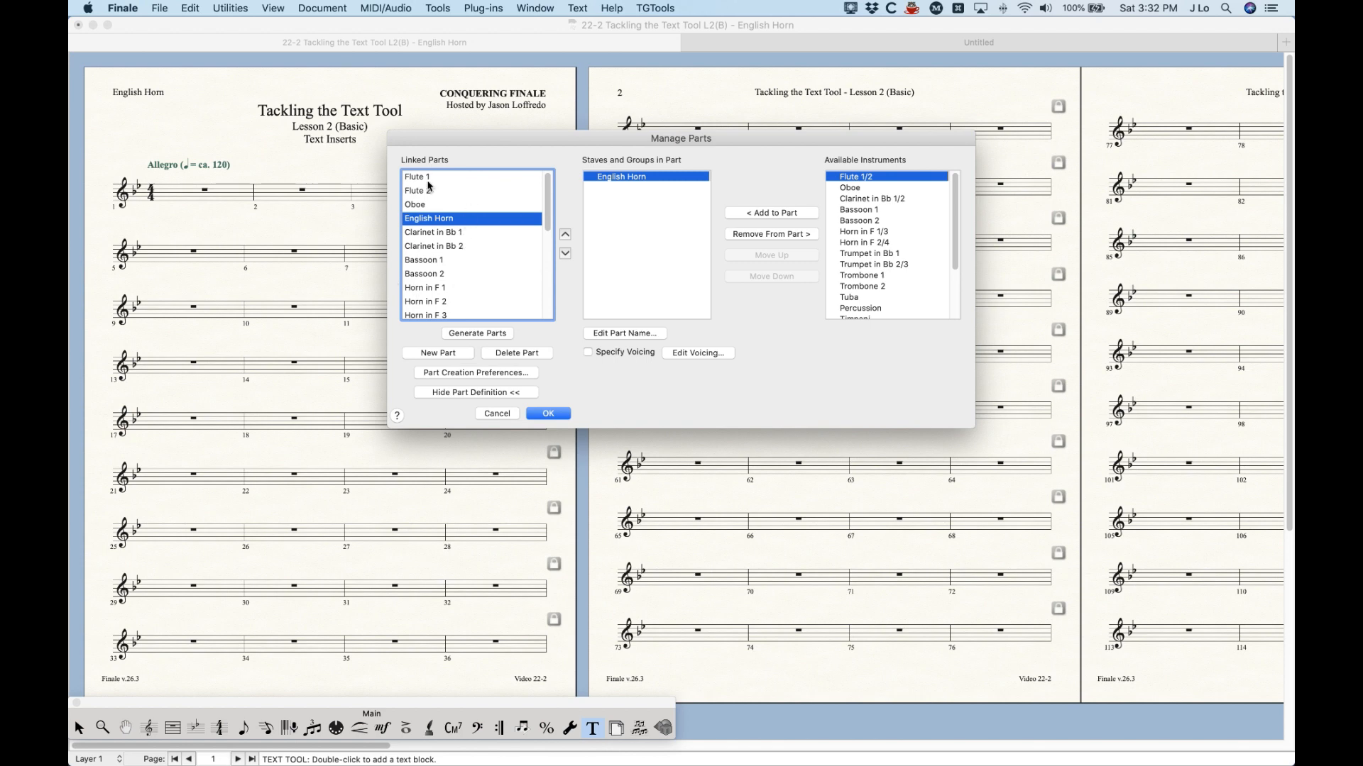
{"action": "left_click", "coordinate": [506, 413]}
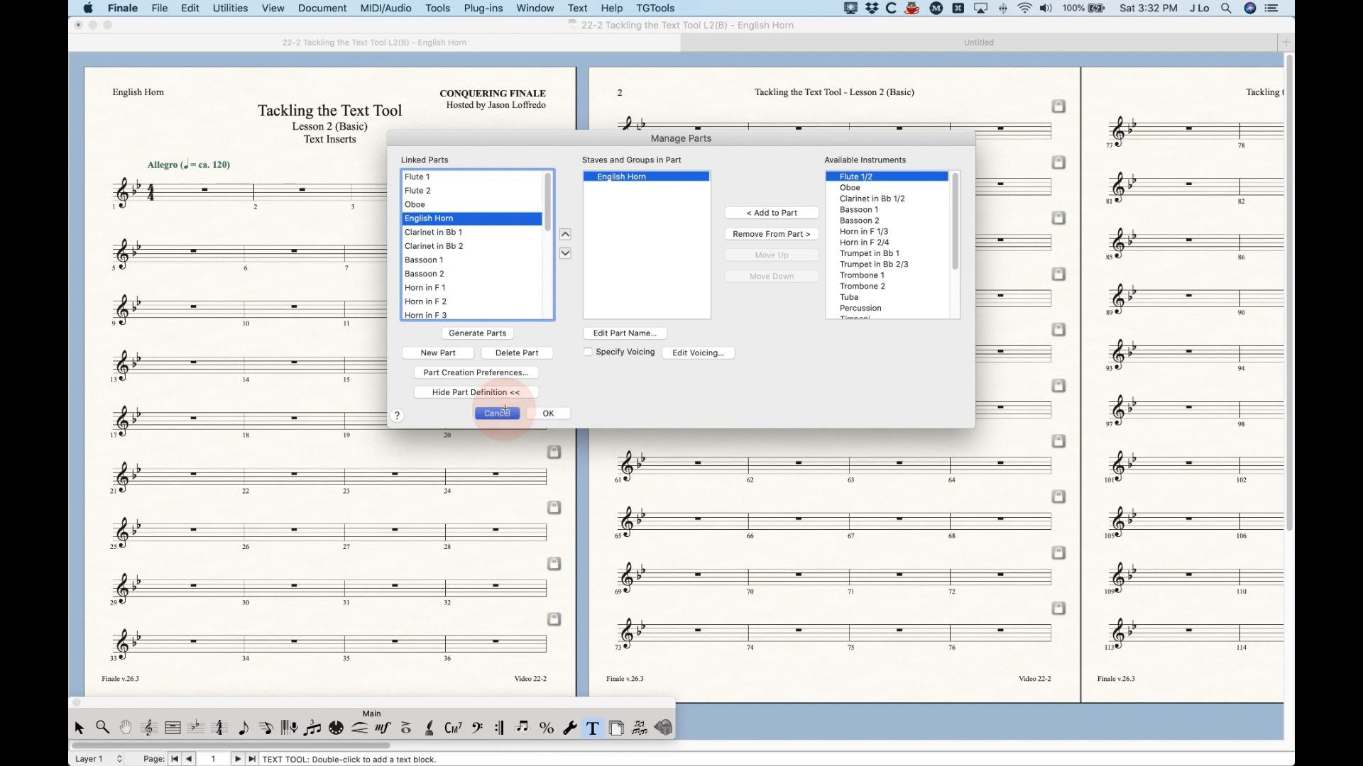
Step: Return to the full score and add a text block with a File Name insert below the subtitle on page 1
{"action": "left_click", "coordinate": [337, 8]}
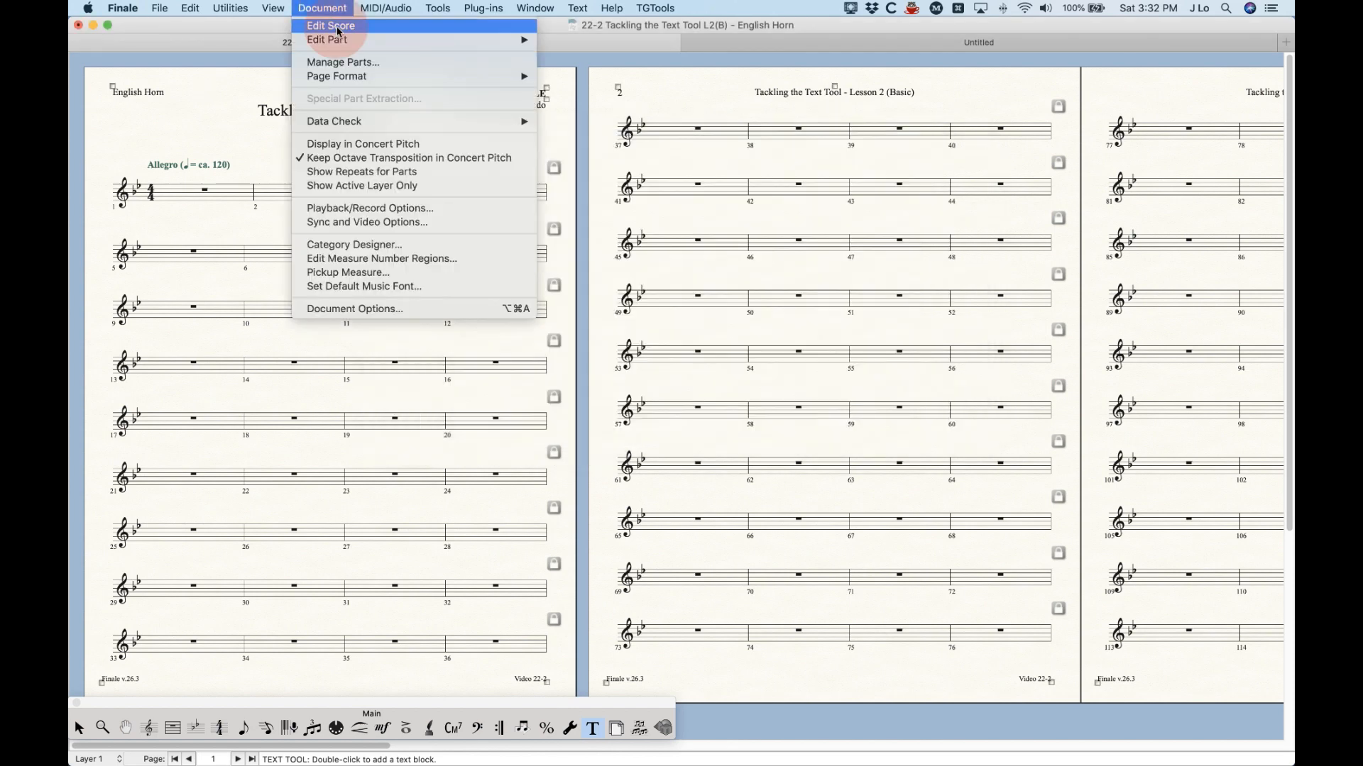
{"action": "left_click", "coordinate": [335, 35]}
{"action": "scroll", "coordinate": [503, 394], "scroll_direction": "left", "scroll_amount": 10}
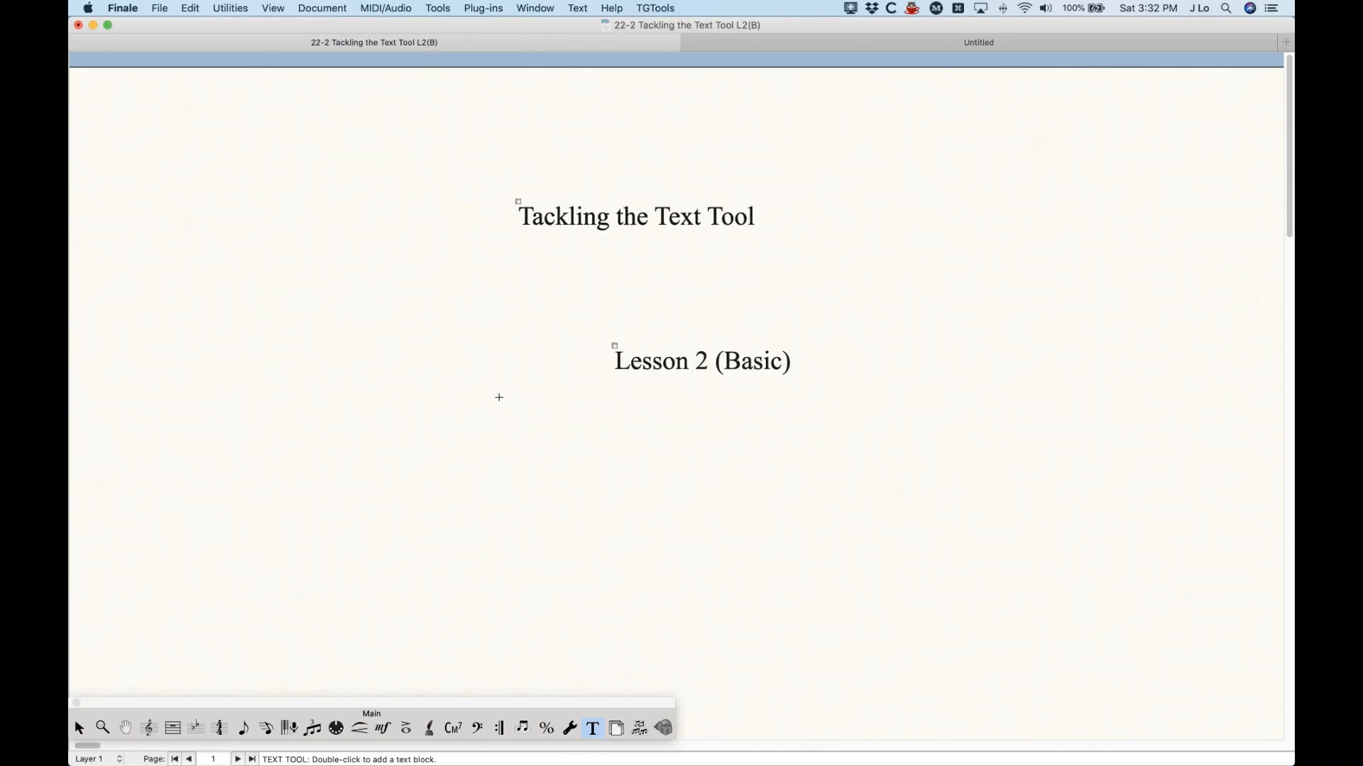
{"action": "key", "text": "super+minus"}
{"action": "left_click", "coordinate": [399, 294]}
{"action": "left_click", "coordinate": [585, 7]}
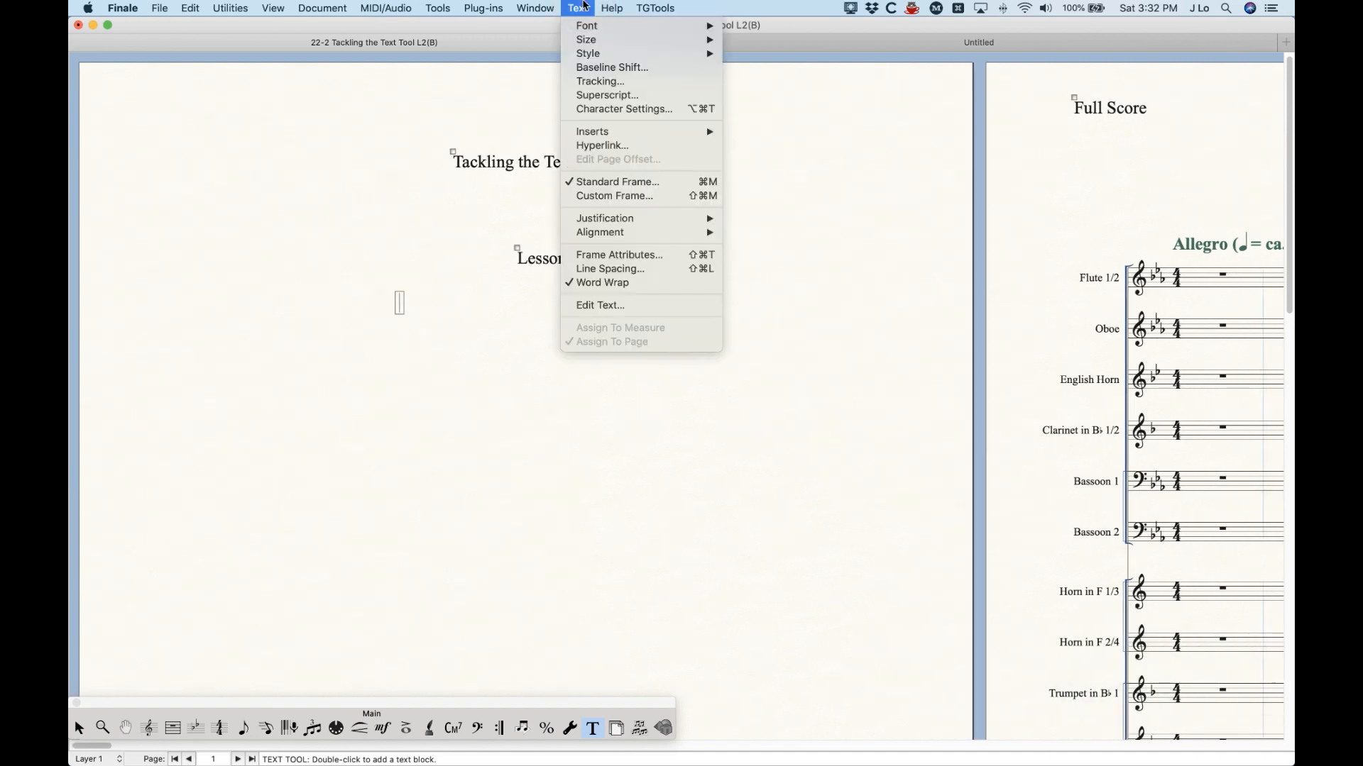
{"action": "mouse_move", "coordinate": [612, 135]}
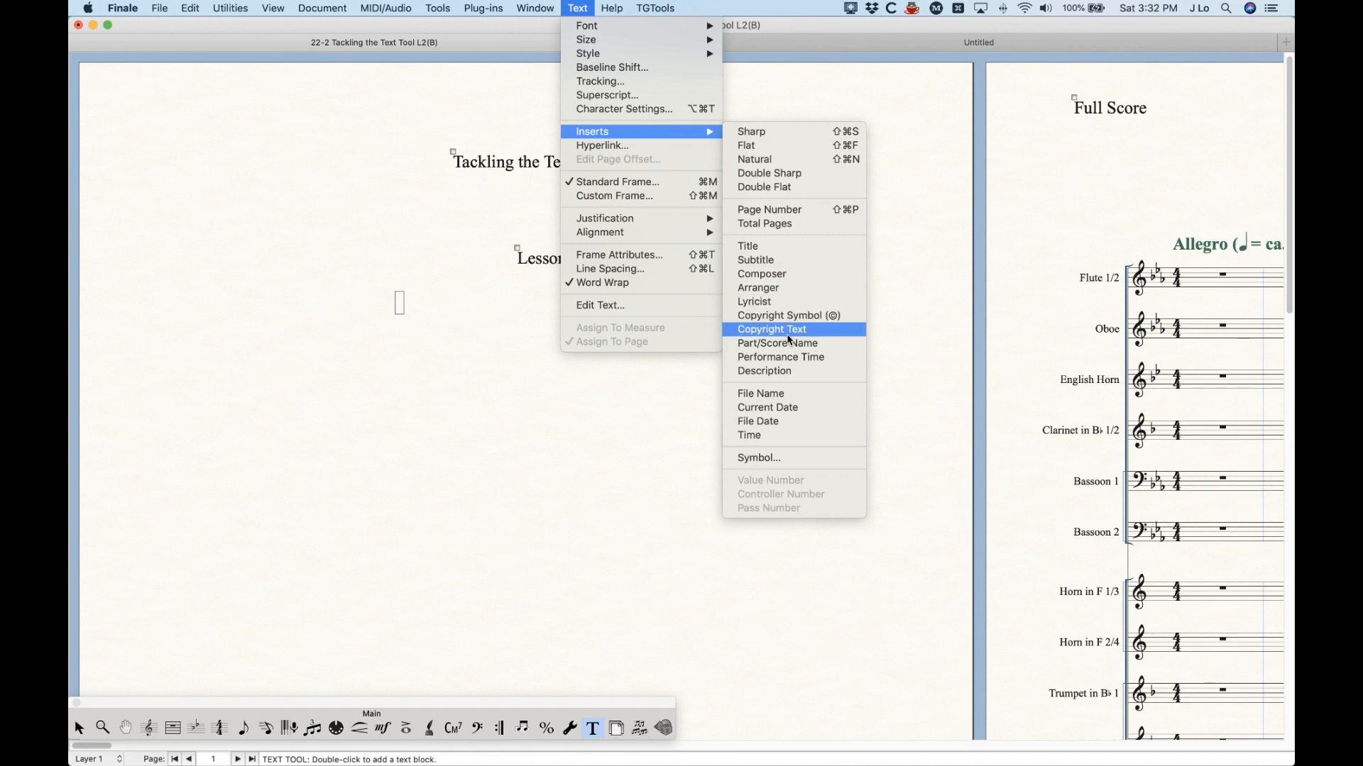
{"action": "left_click", "coordinate": [781, 393]}
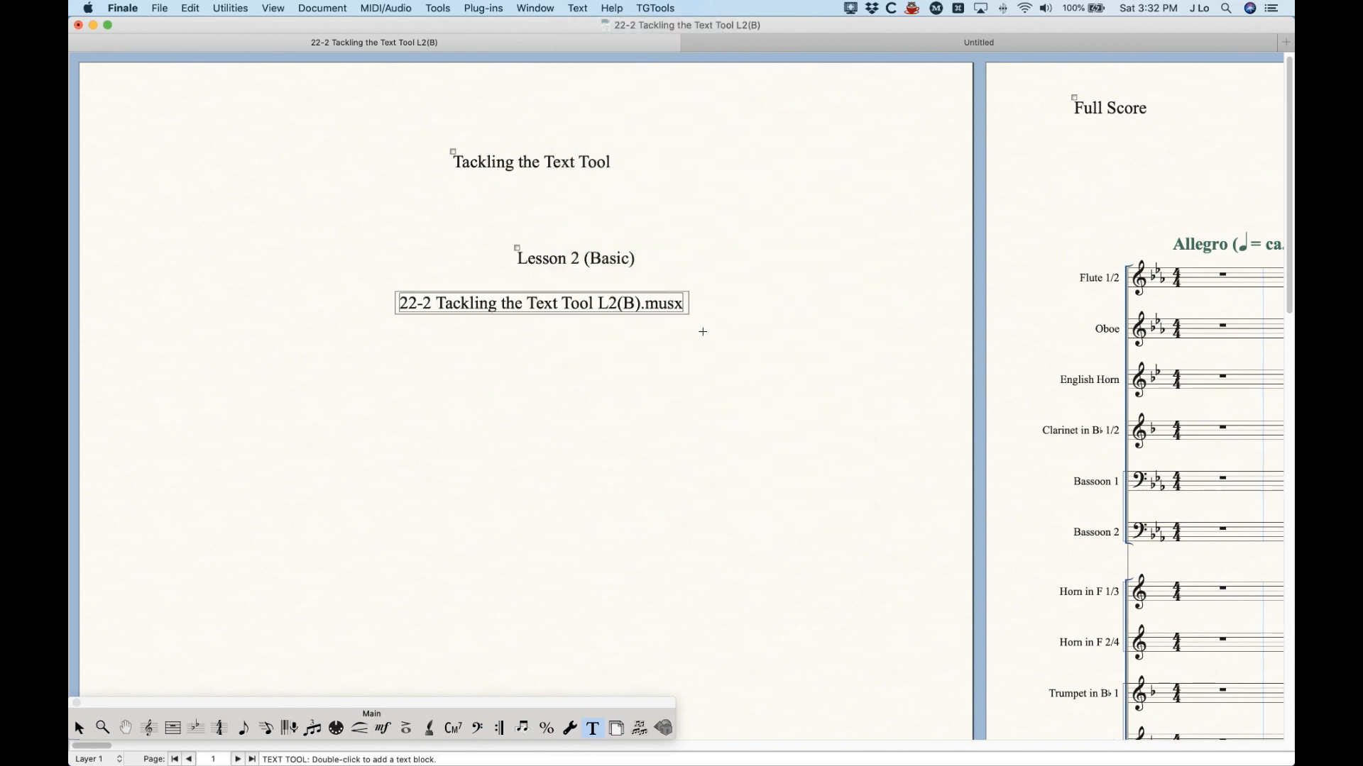
Step: Add a Current Date insert and a File Date insert on separate new lines below the file name
{"action": "key", "text": "Return"}
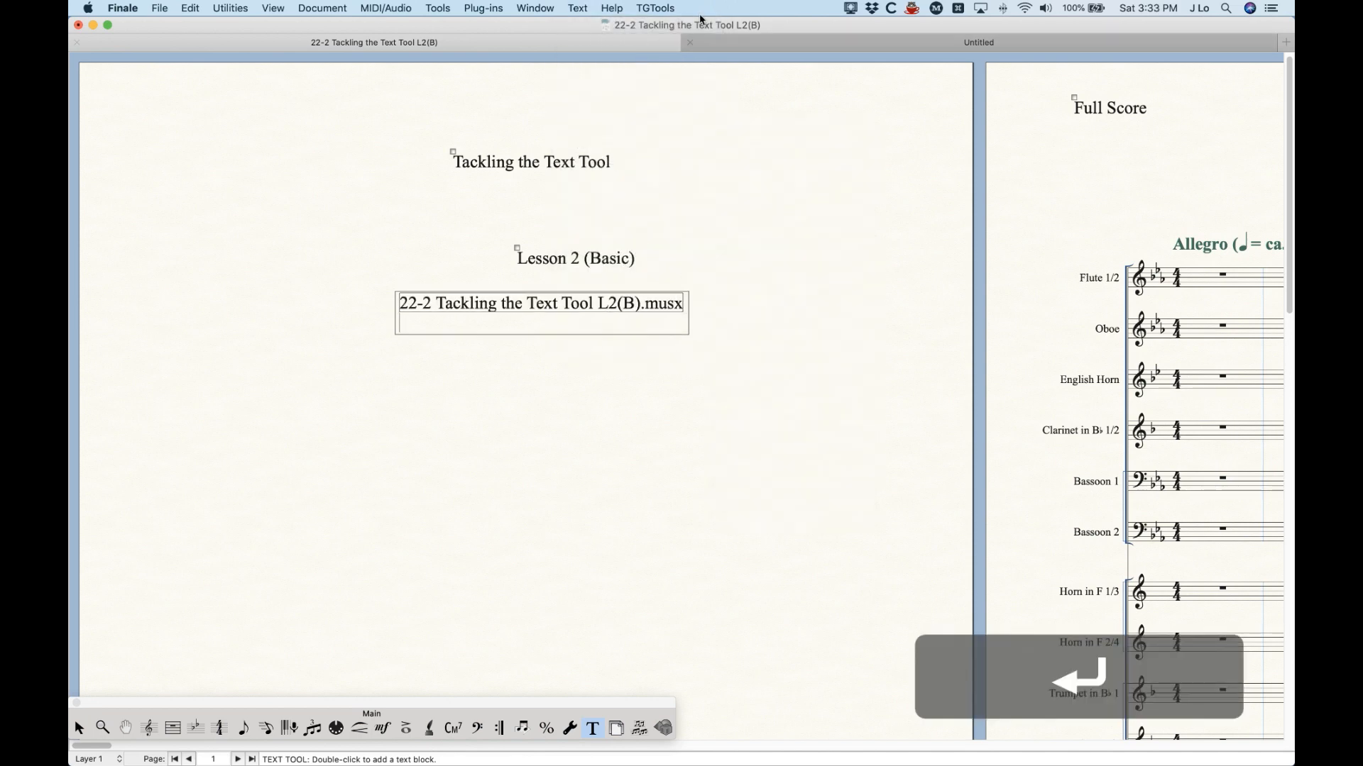
{"action": "left_click", "coordinate": [577, 8]}
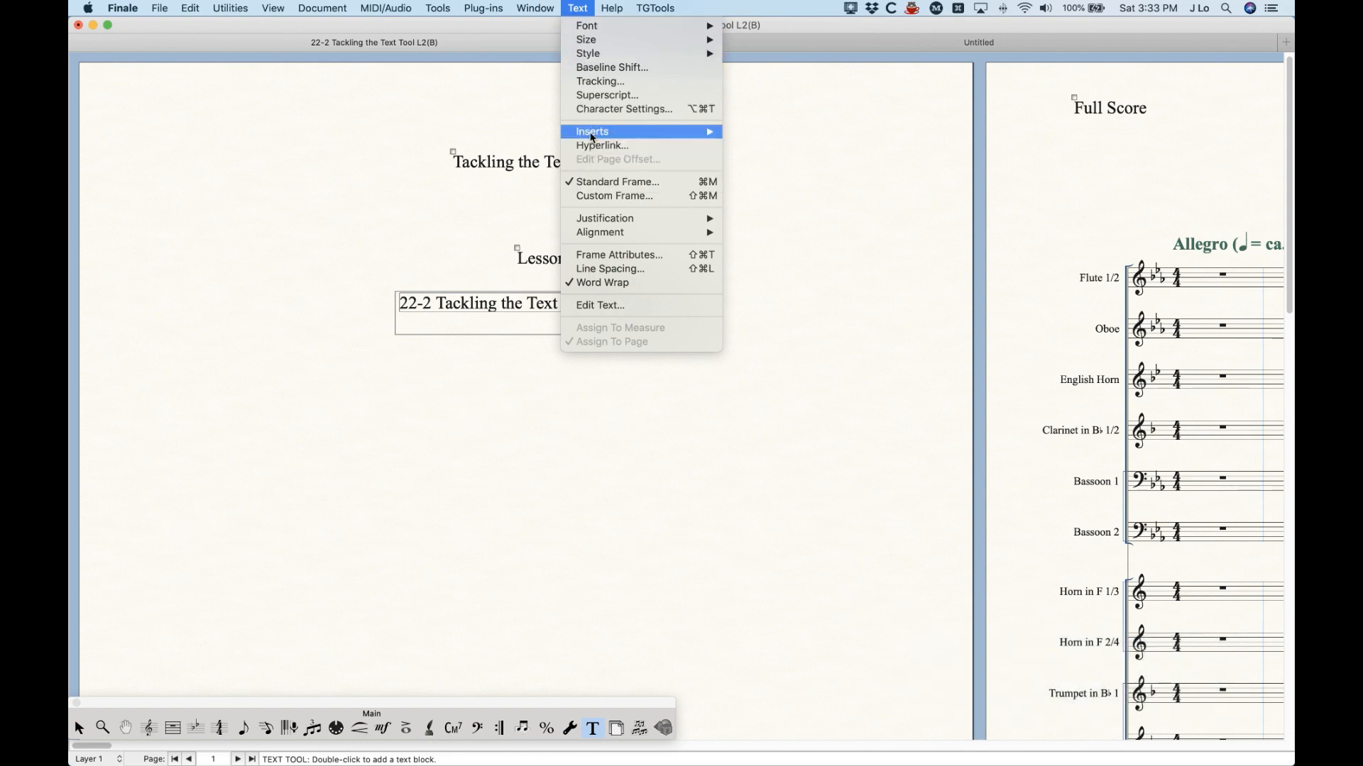
{"action": "mouse_move", "coordinate": [662, 136]}
{"action": "left_click", "coordinate": [785, 408]}
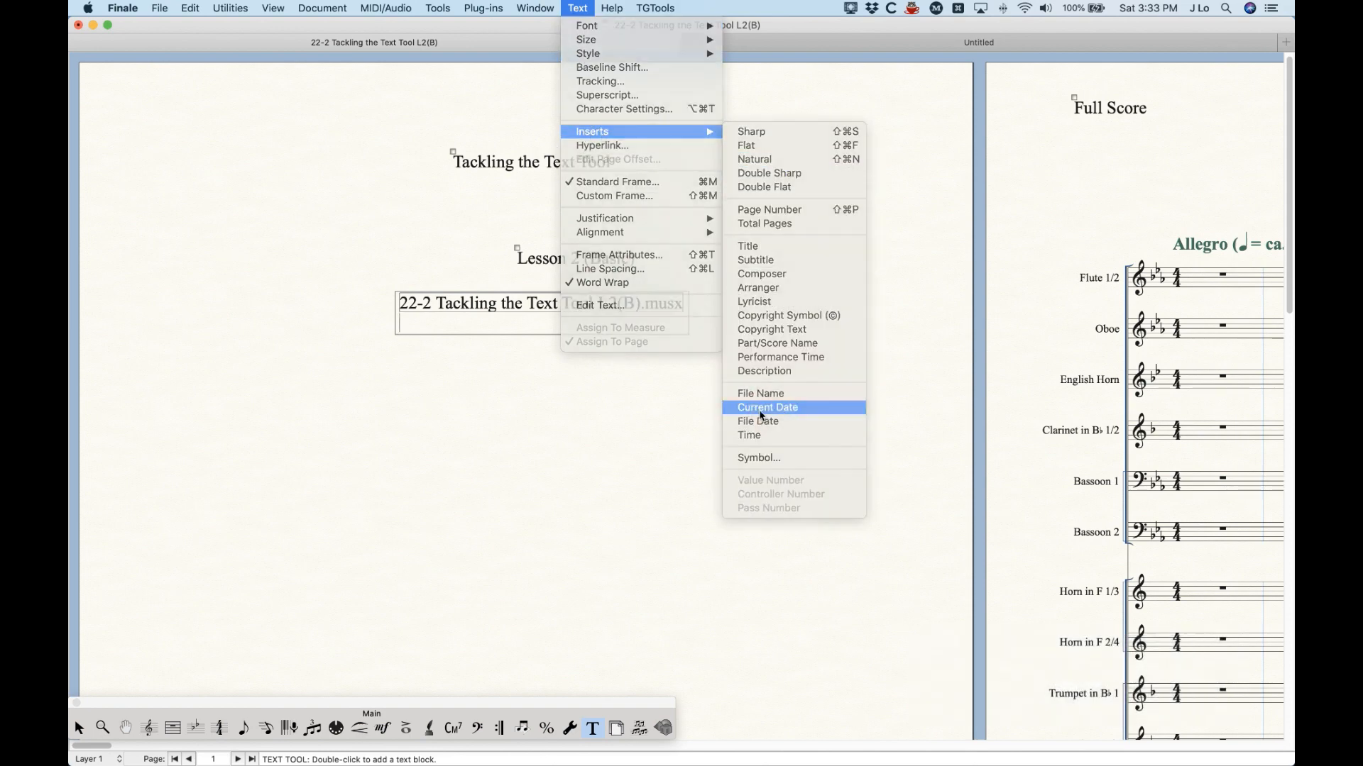
{"action": "key", "text": "Return"}
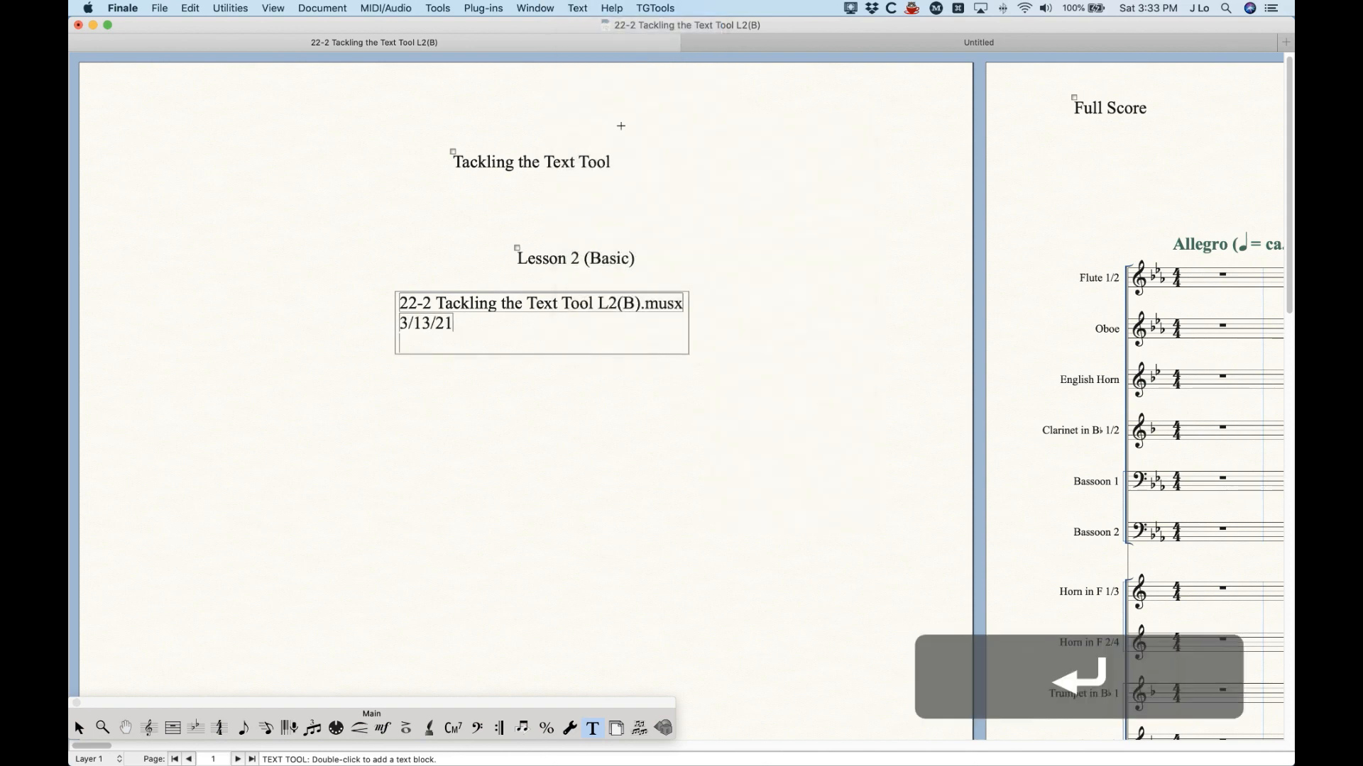
{"action": "left_click", "coordinate": [578, 7]}
{"action": "mouse_move", "coordinate": [611, 133]}
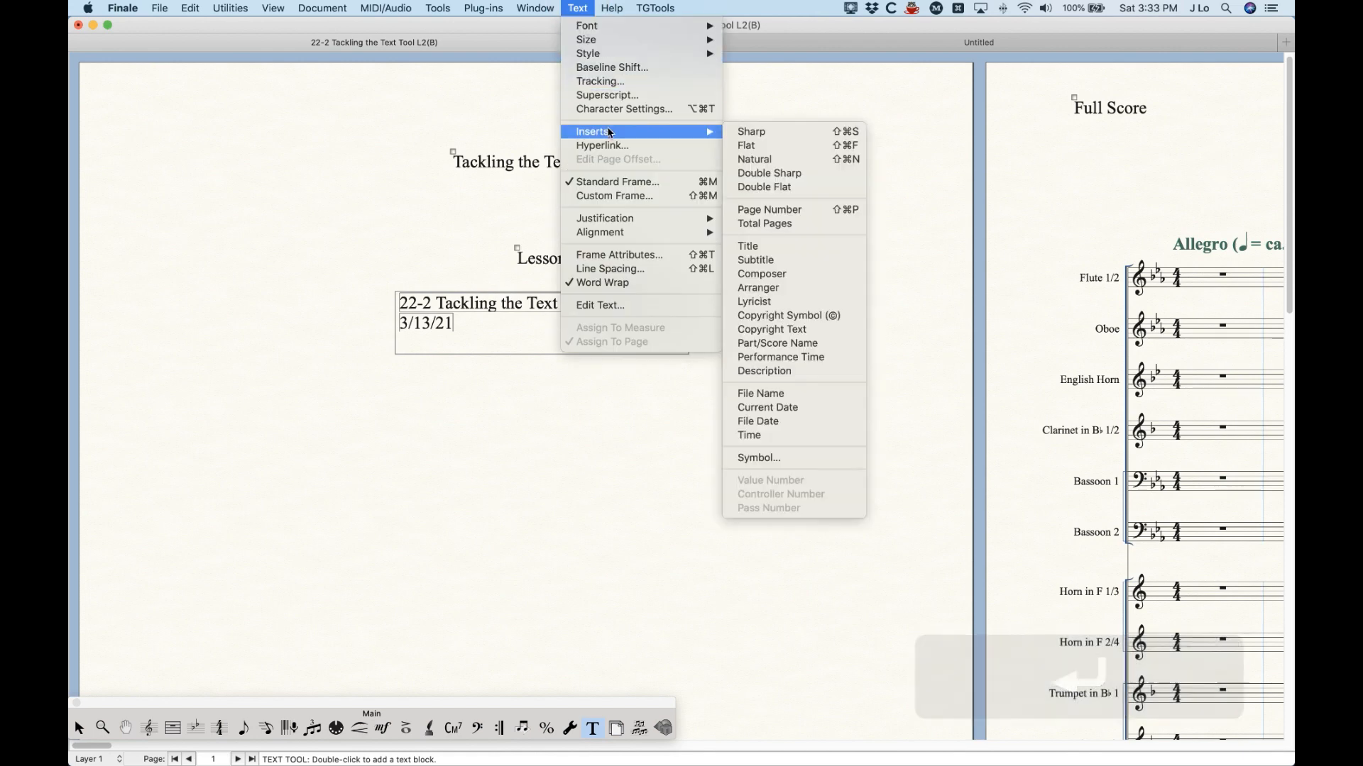
{"action": "left_click", "coordinate": [758, 422]}
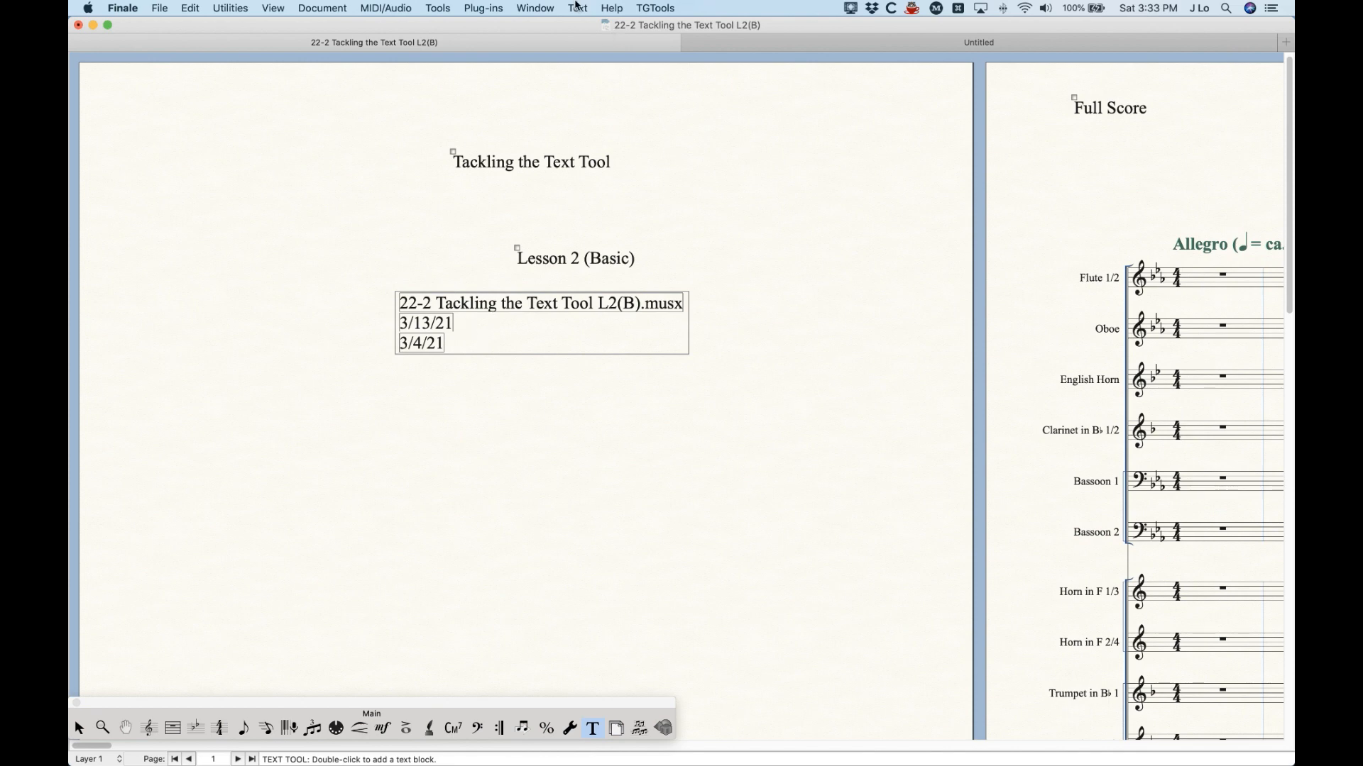
Step: Add a Time insert on a new line below the file date and deselect the text block
{"action": "left_click", "coordinate": [480, 342]}
{"action": "key", "text": "Return"}
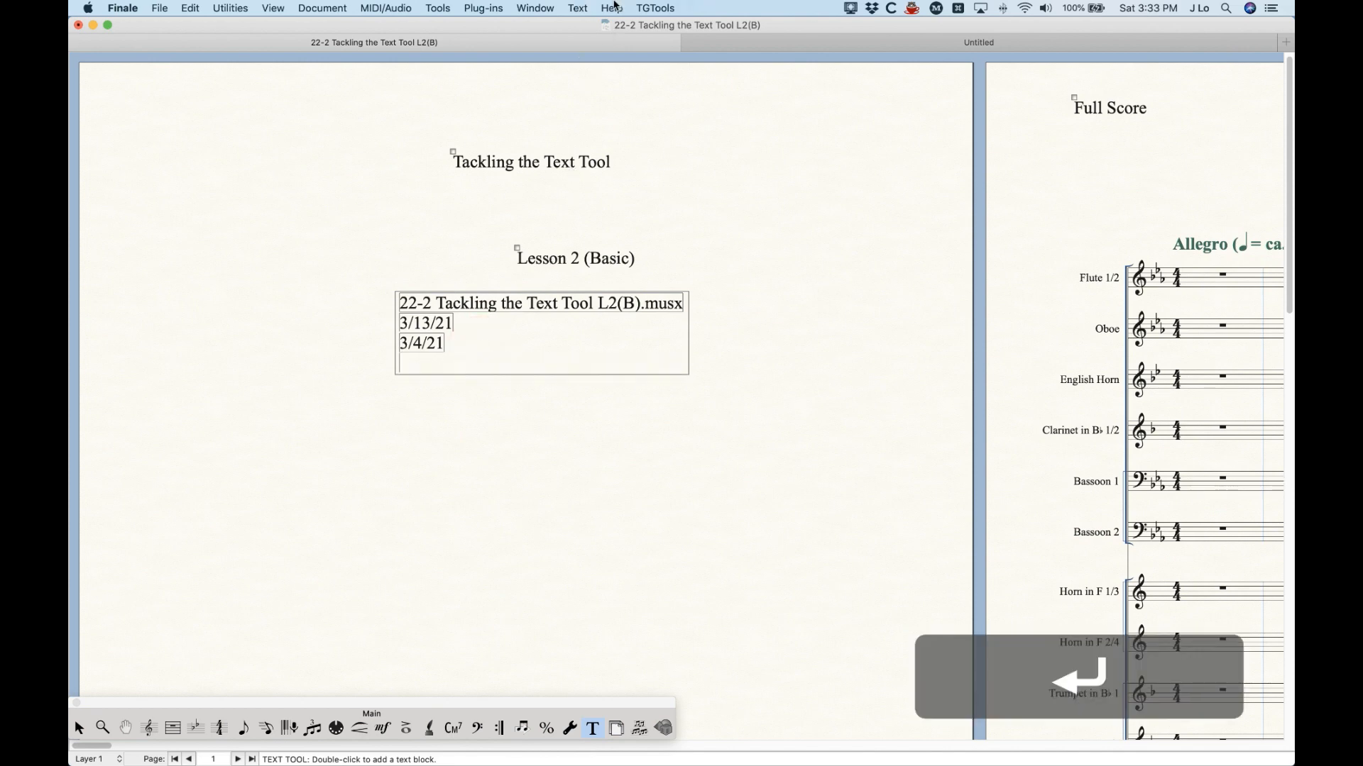
{"action": "left_click", "coordinate": [577, 8]}
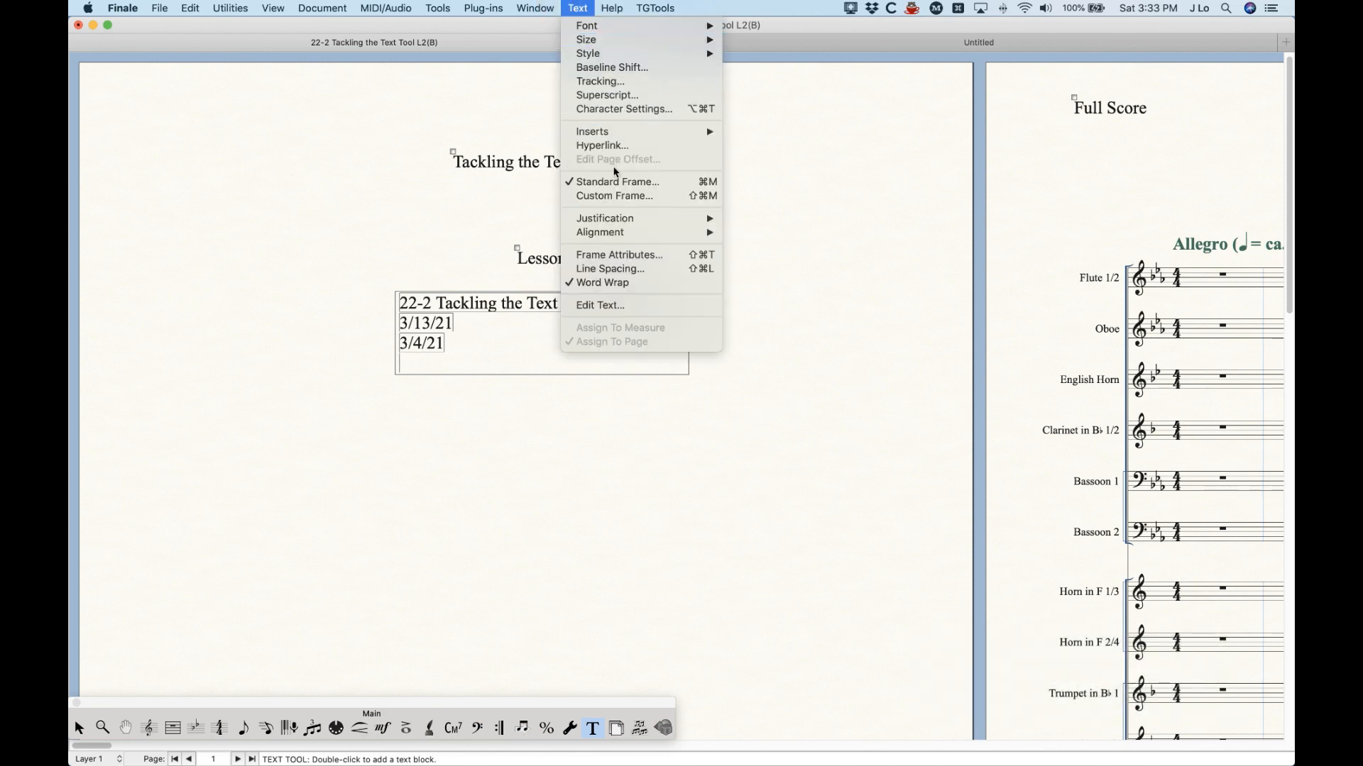
{"action": "mouse_move", "coordinate": [610, 133]}
{"action": "left_click", "coordinate": [751, 435]}
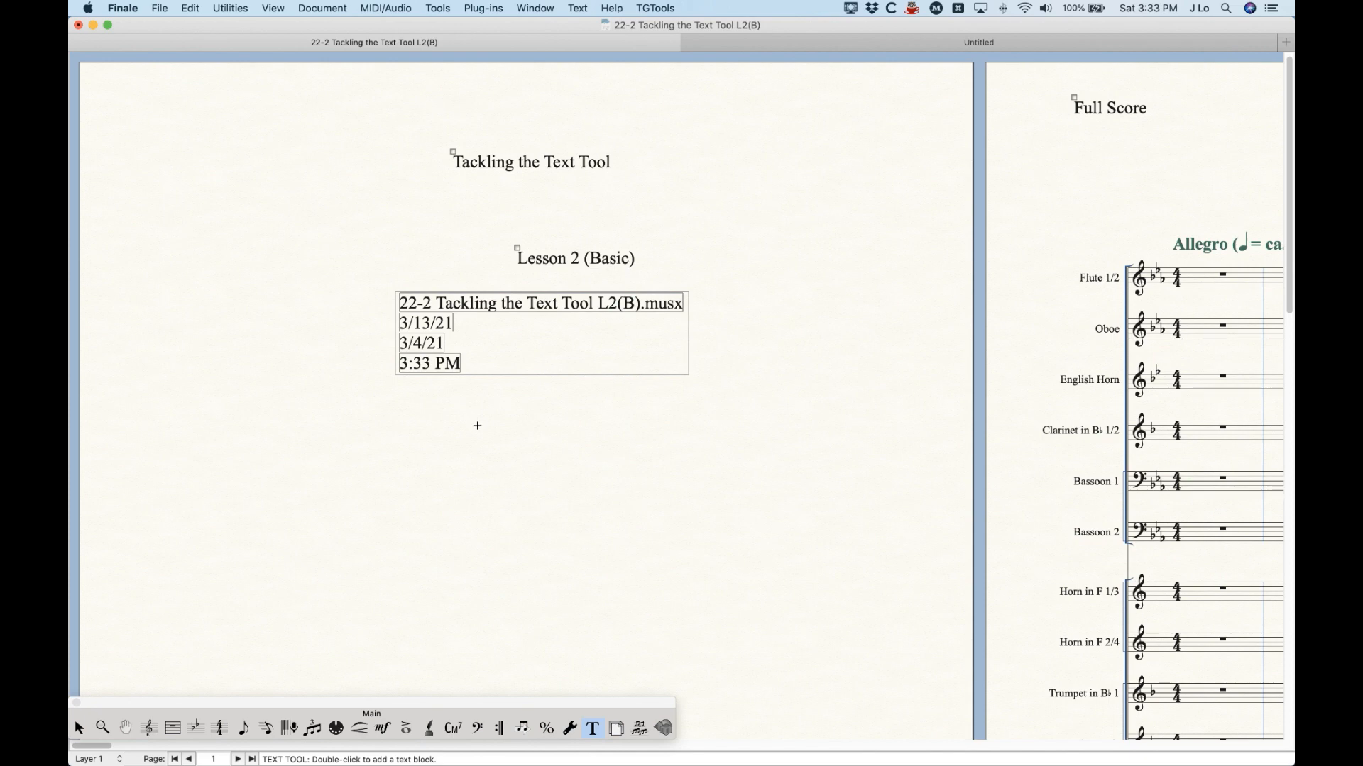
{"action": "left_click", "coordinate": [475, 418]}
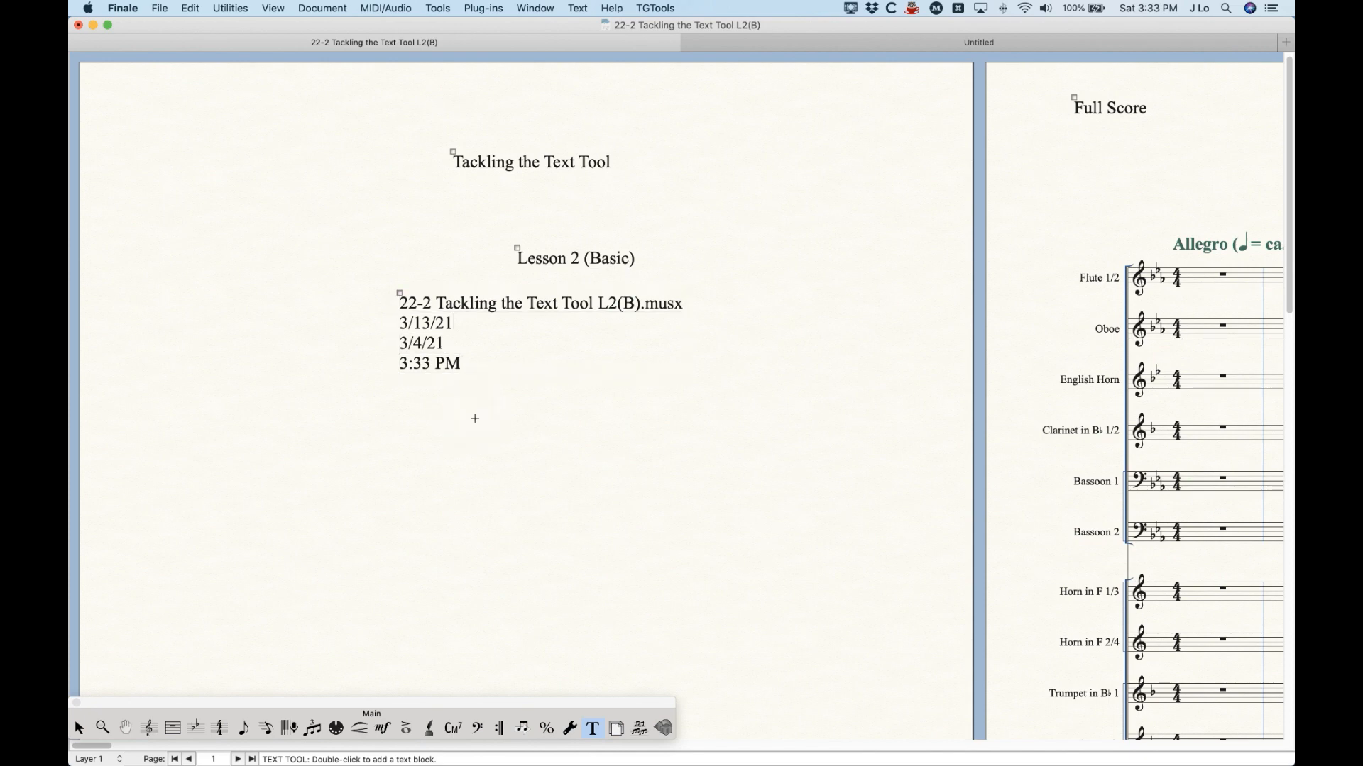
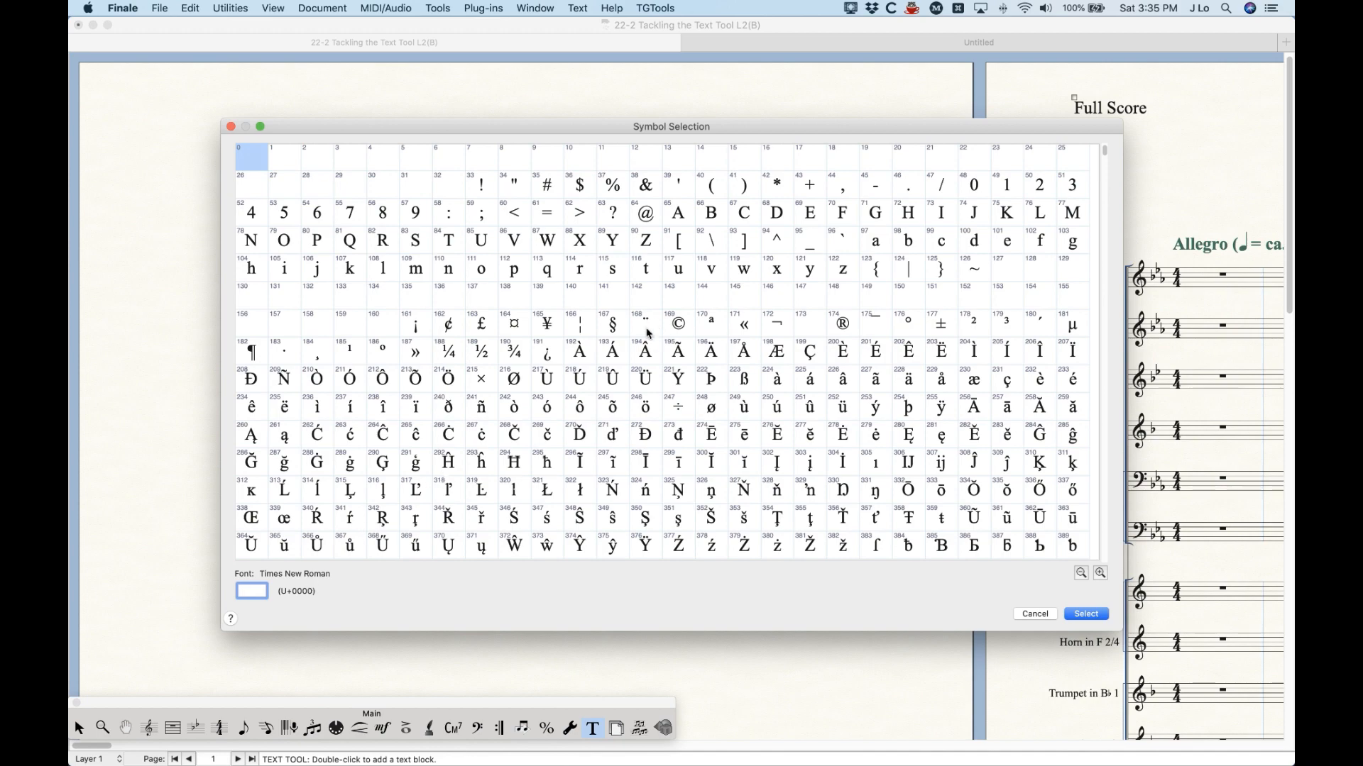
Step: Insert the Times New Roman character Â from the symbol selection into the empty text block, and delete it again
{"action": "scroll", "coordinate": [641, 340], "scroll_direction": "down", "scroll_amount": 4}
{"action": "scroll", "coordinate": [641, 340], "scroll_direction": "down", "scroll_amount": 4}
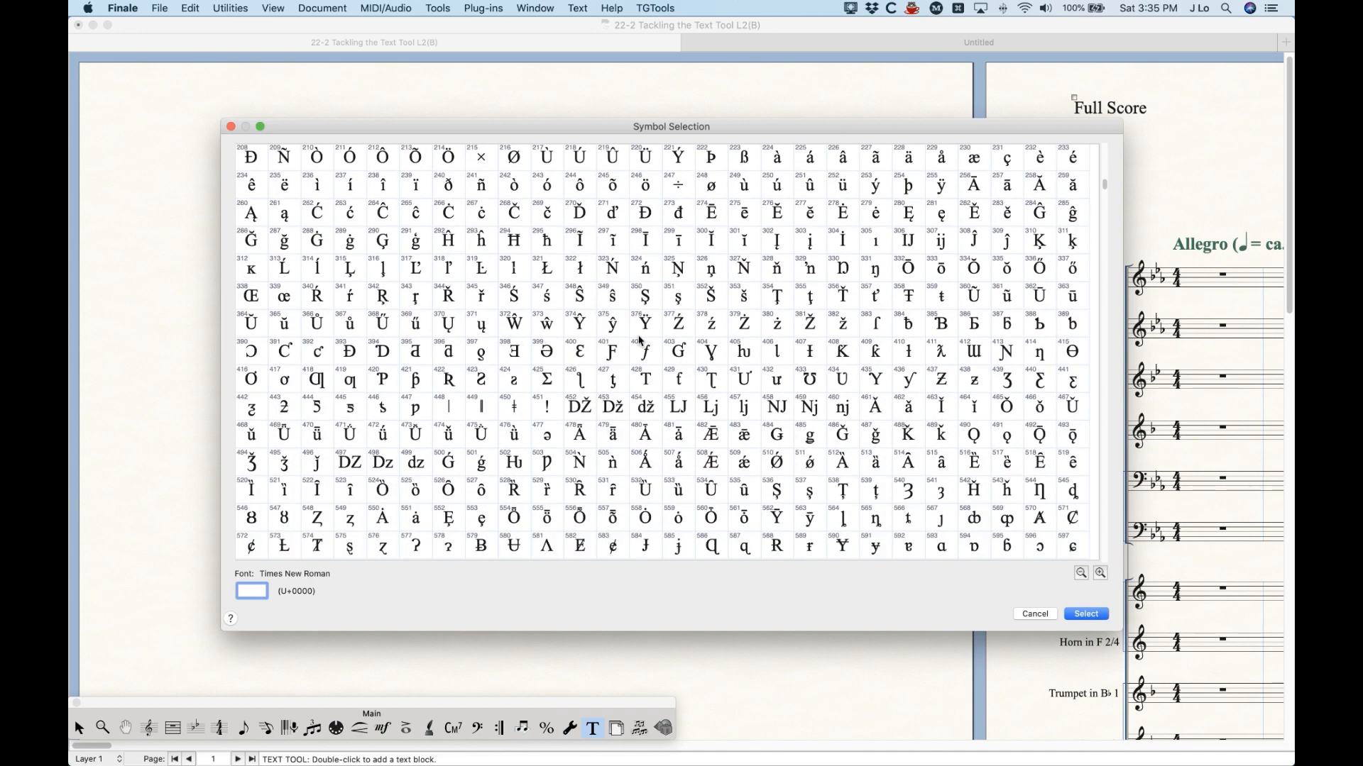
{"action": "left_click_drag", "start_coordinate": [1105, 187], "coordinate": [1068, 84]}
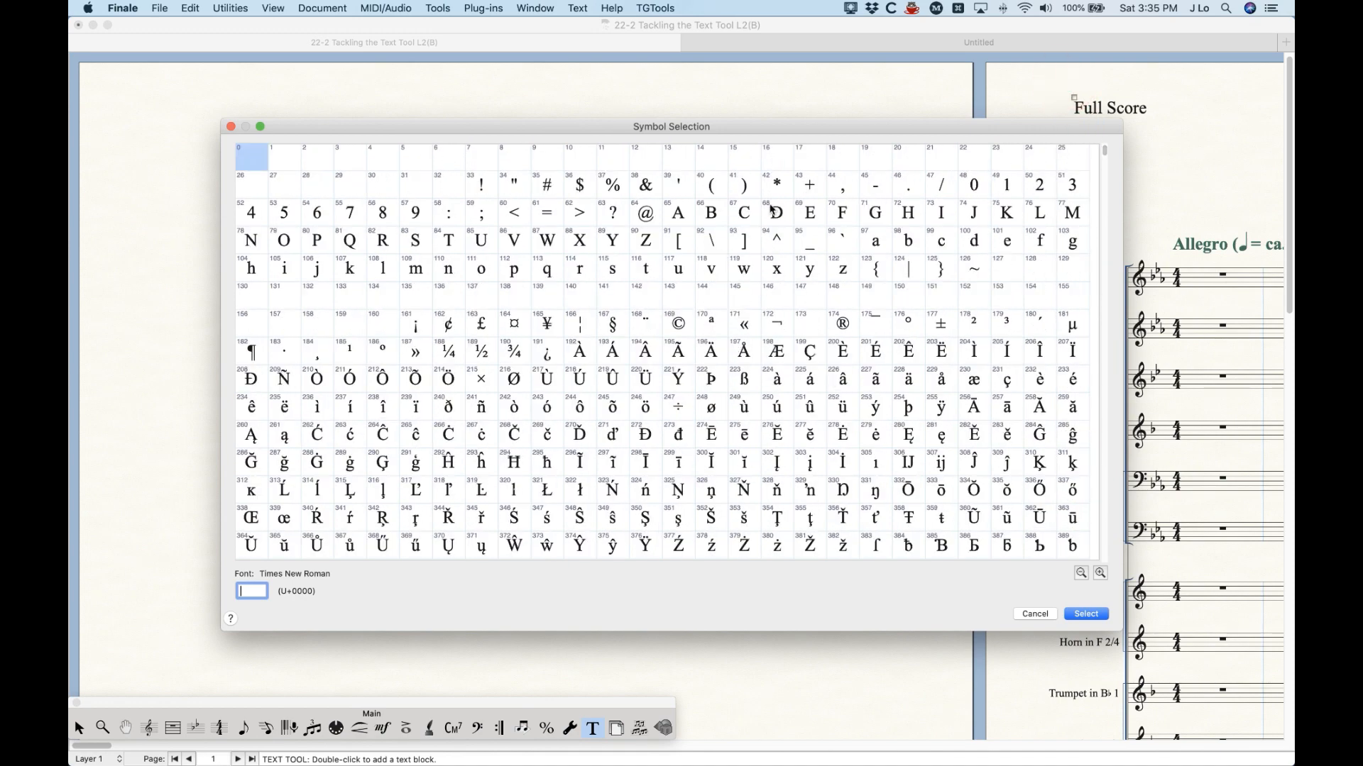
{"action": "left_click", "coordinate": [646, 352]}
{"action": "left_click", "coordinate": [1086, 614]}
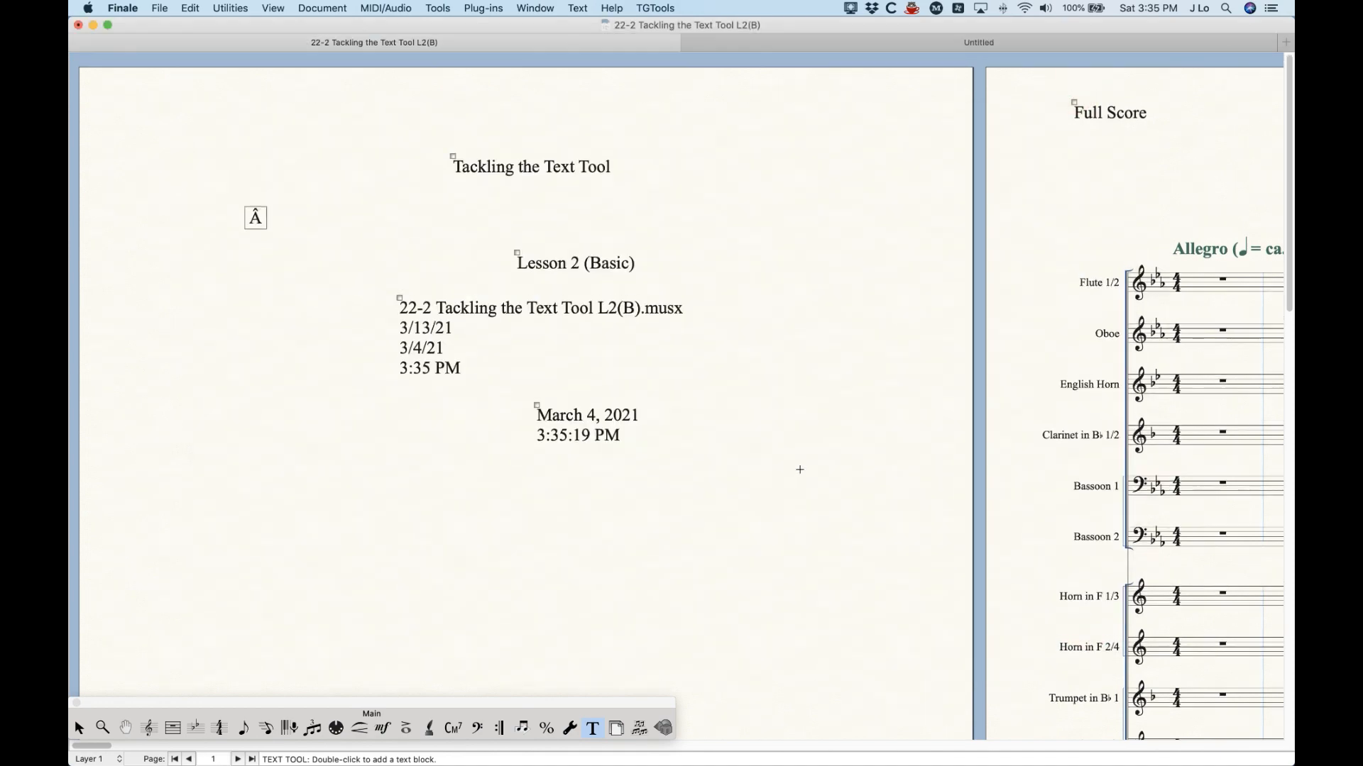
{"action": "key", "text": "BackSpace"}
Step: Set the font of the empty text block on page 1 to Maestro
{"action": "left_click", "coordinate": [583, 7]}
{"action": "mouse_move", "coordinate": [595, 27]}
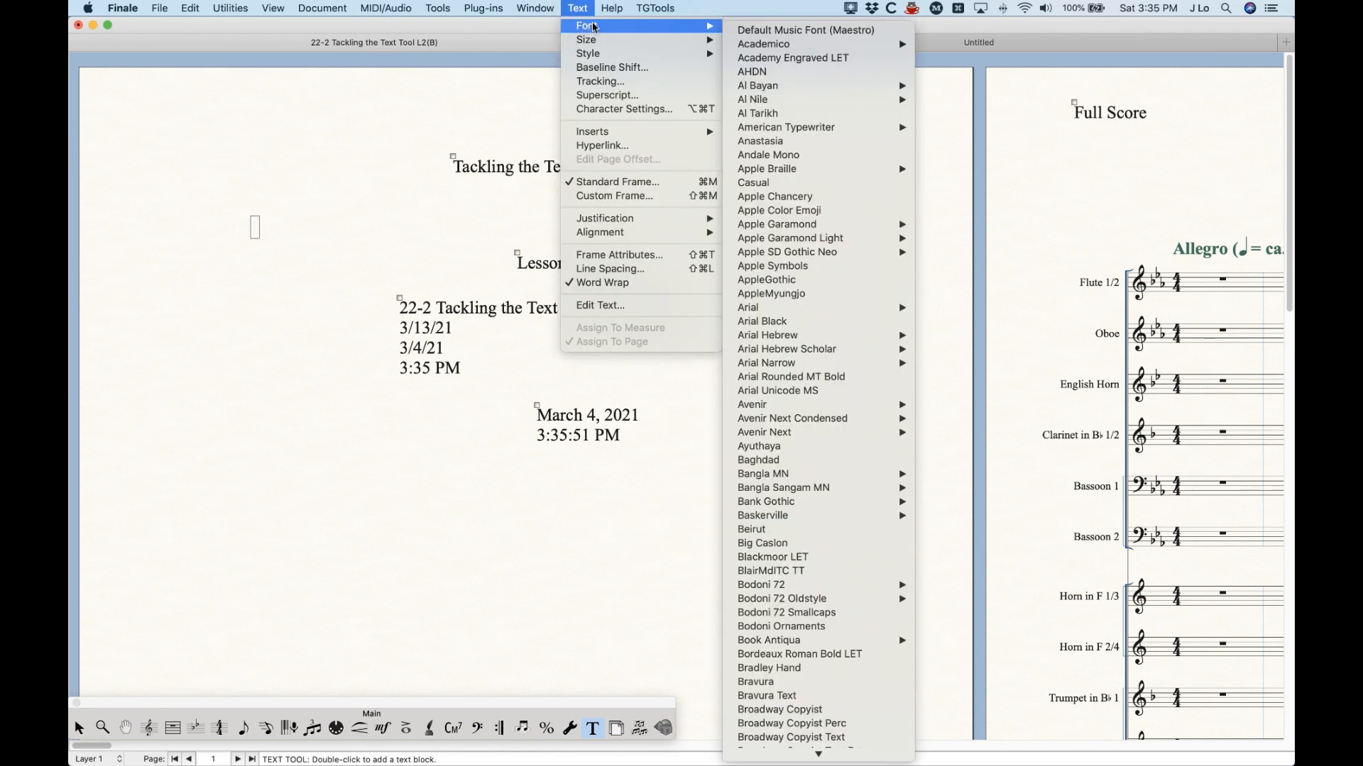
{"action": "scroll", "coordinate": [815, 341], "scroll_direction": "down", "scroll_amount": 20}
{"action": "scroll", "coordinate": [815, 347], "scroll_direction": "down", "scroll_amount": 15}
{"action": "scroll", "coordinate": [814, 347], "scroll_direction": "down", "scroll_amount": 1}
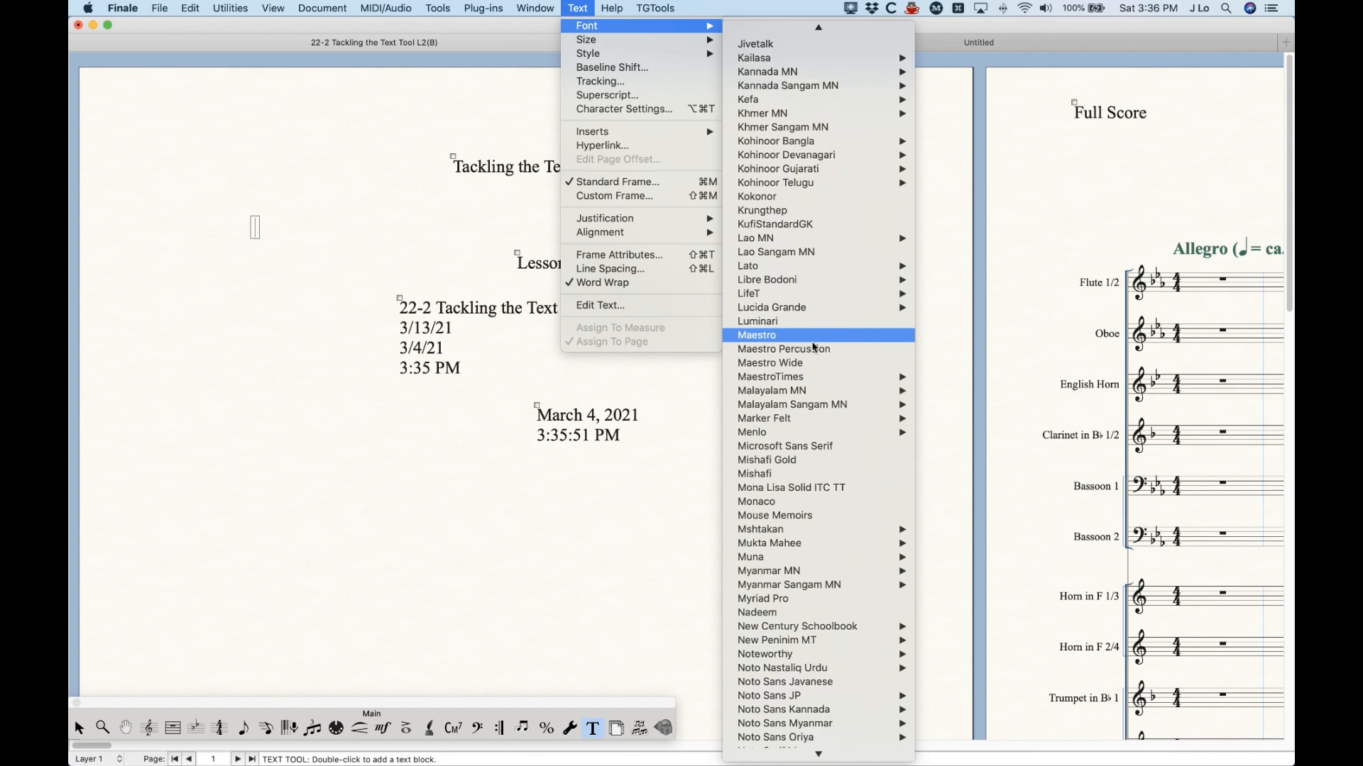
{"action": "left_click", "coordinate": [809, 338]}
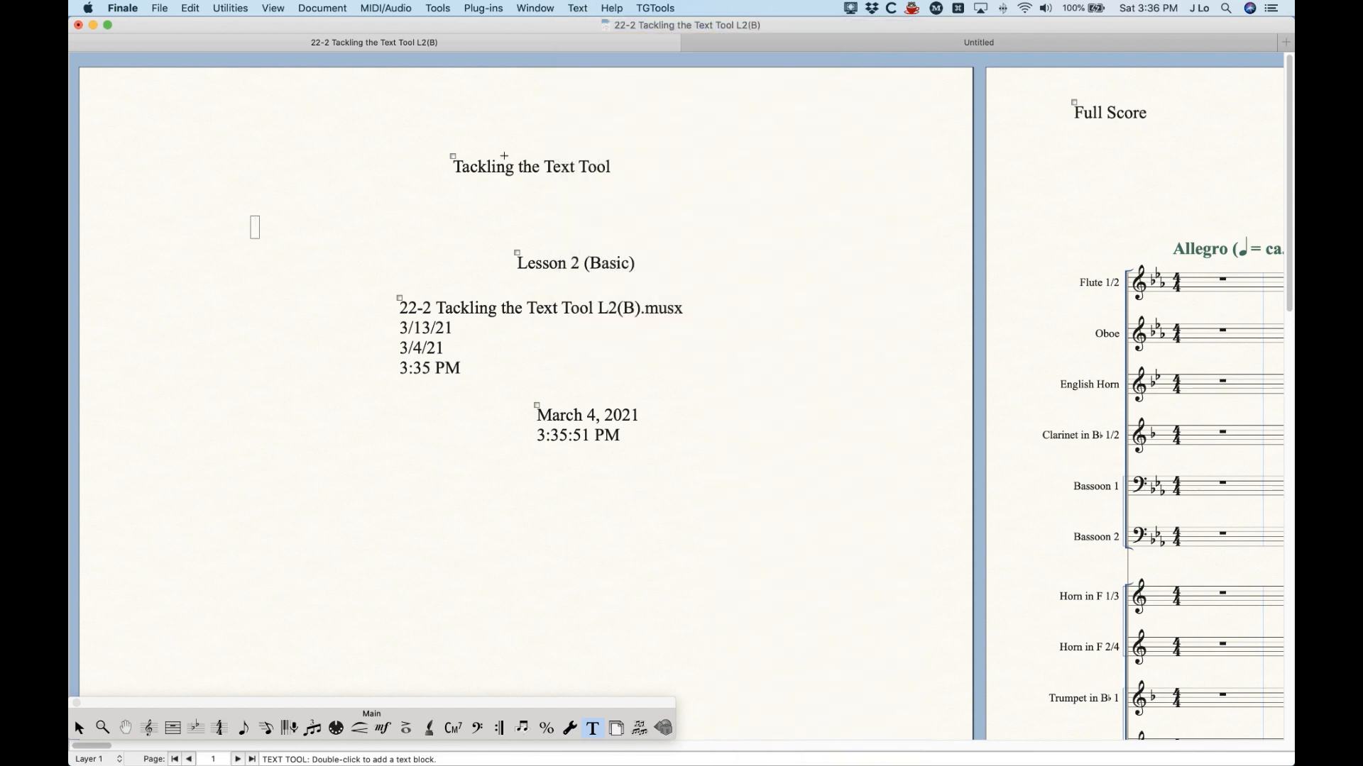
Step: Insert the Maestro treble clef, character 38, from the symbol selection into the empty text block
{"action": "left_click", "coordinate": [579, 8]}
{"action": "left_click", "coordinate": [578, 7]}
{"action": "left_click", "coordinate": [579, 7]}
{"action": "mouse_move", "coordinate": [595, 137]}
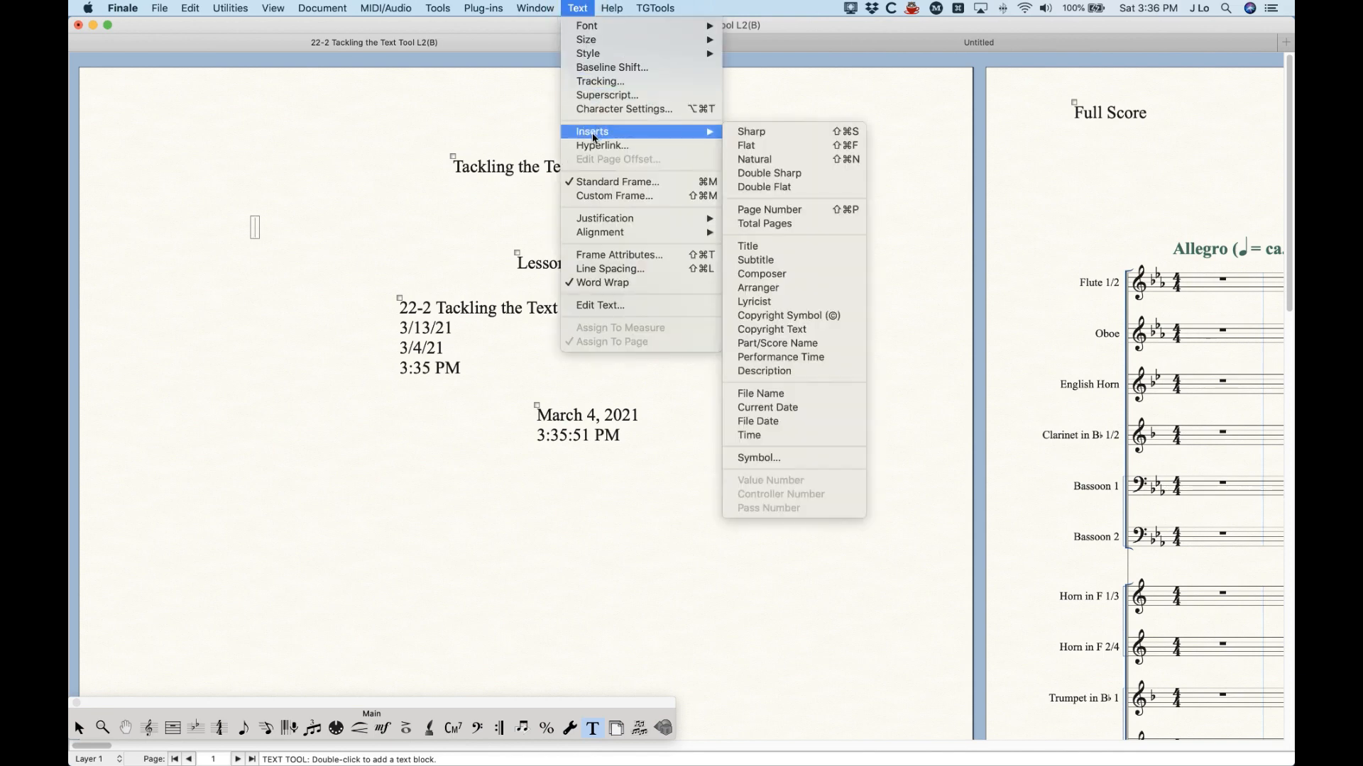
{"action": "left_click", "coordinate": [786, 460]}
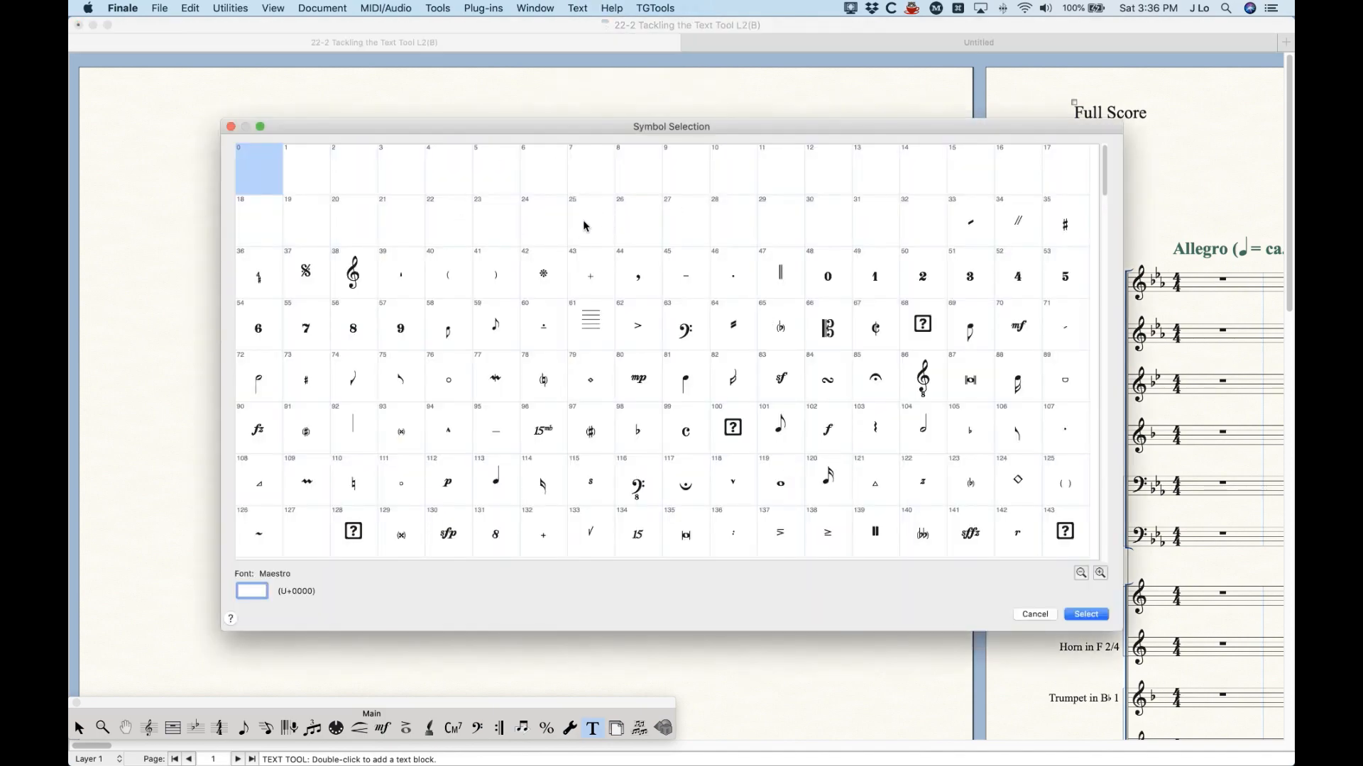
{"action": "scroll", "coordinate": [548, 377], "scroll_direction": "down", "scroll_amount": 1}
{"action": "scroll", "coordinate": [548, 377], "scroll_direction": "down", "scroll_amount": 6}
{"action": "scroll", "coordinate": [548, 377], "scroll_direction": "up", "scroll_amount": 7}
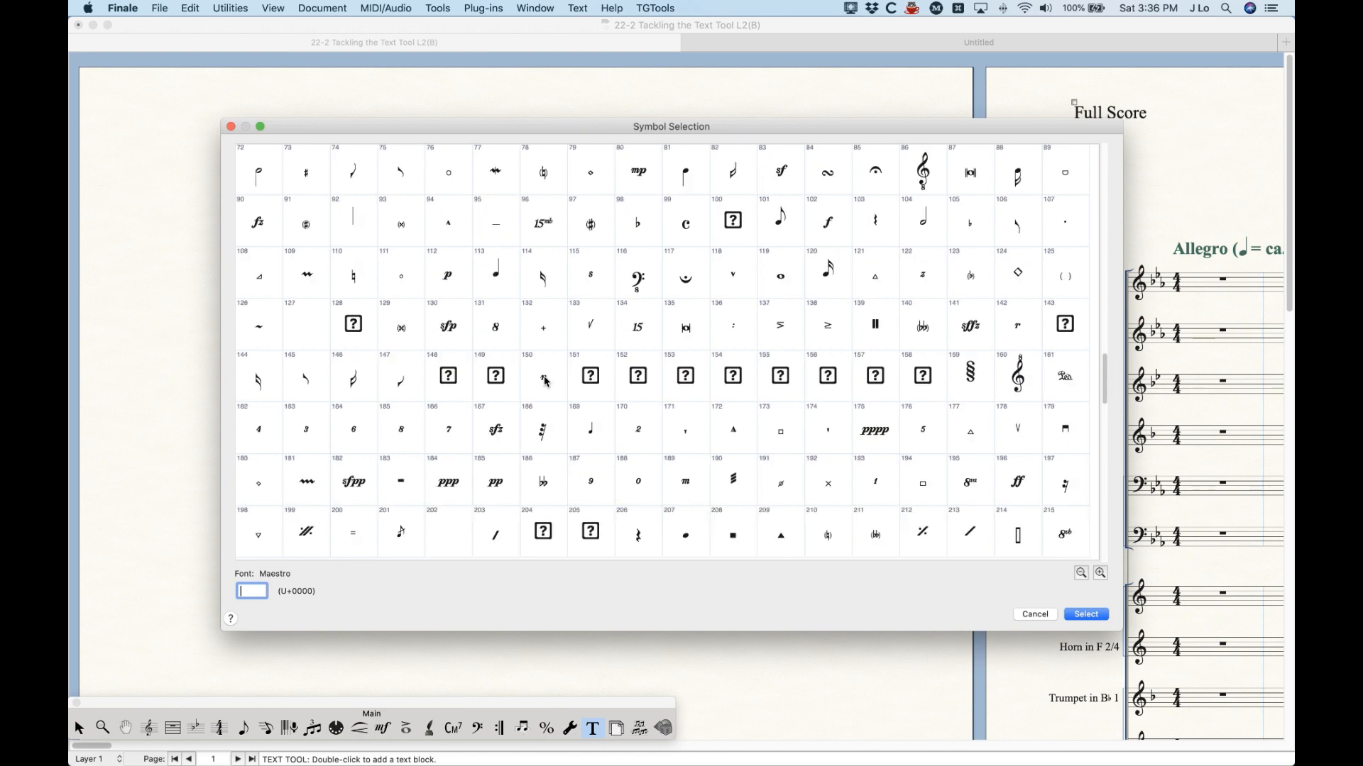
{"action": "left_click", "coordinate": [354, 266]}
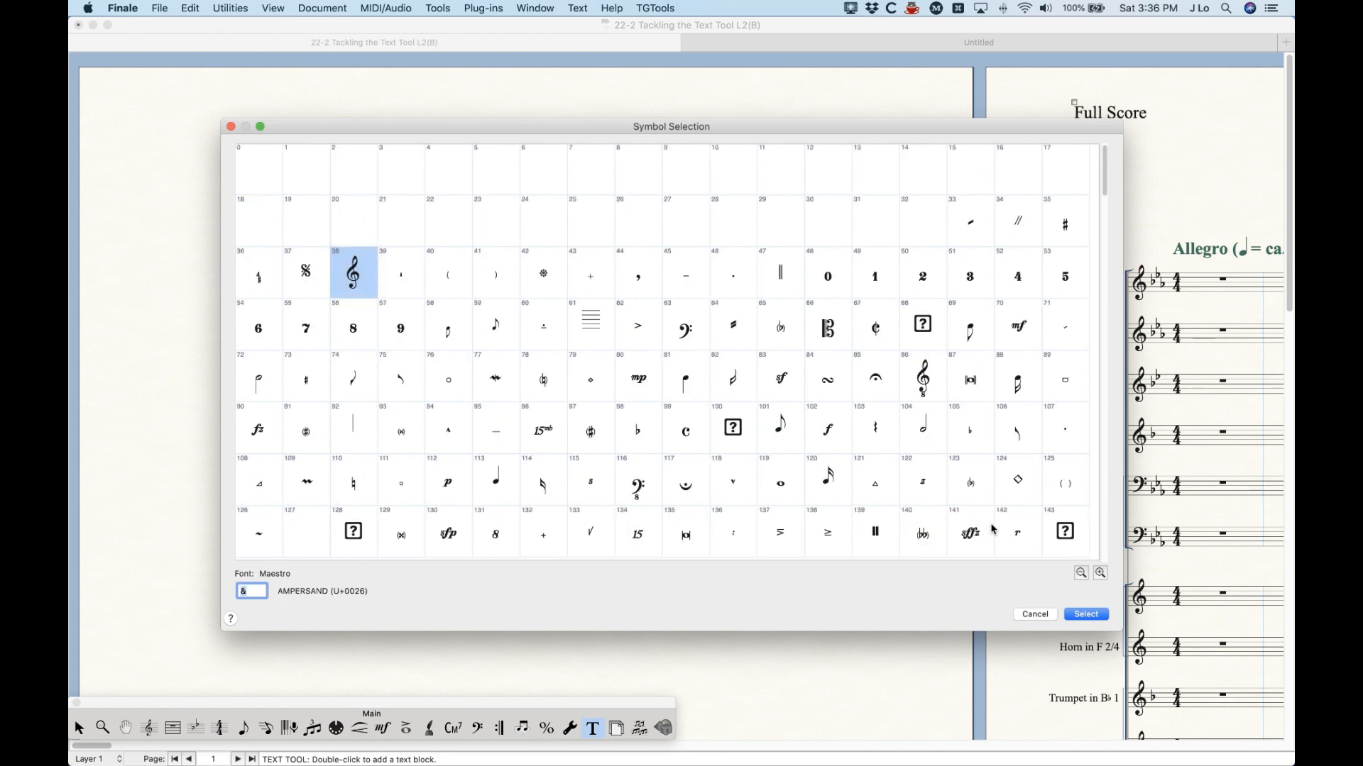
{"action": "left_click", "coordinate": [1086, 614]}
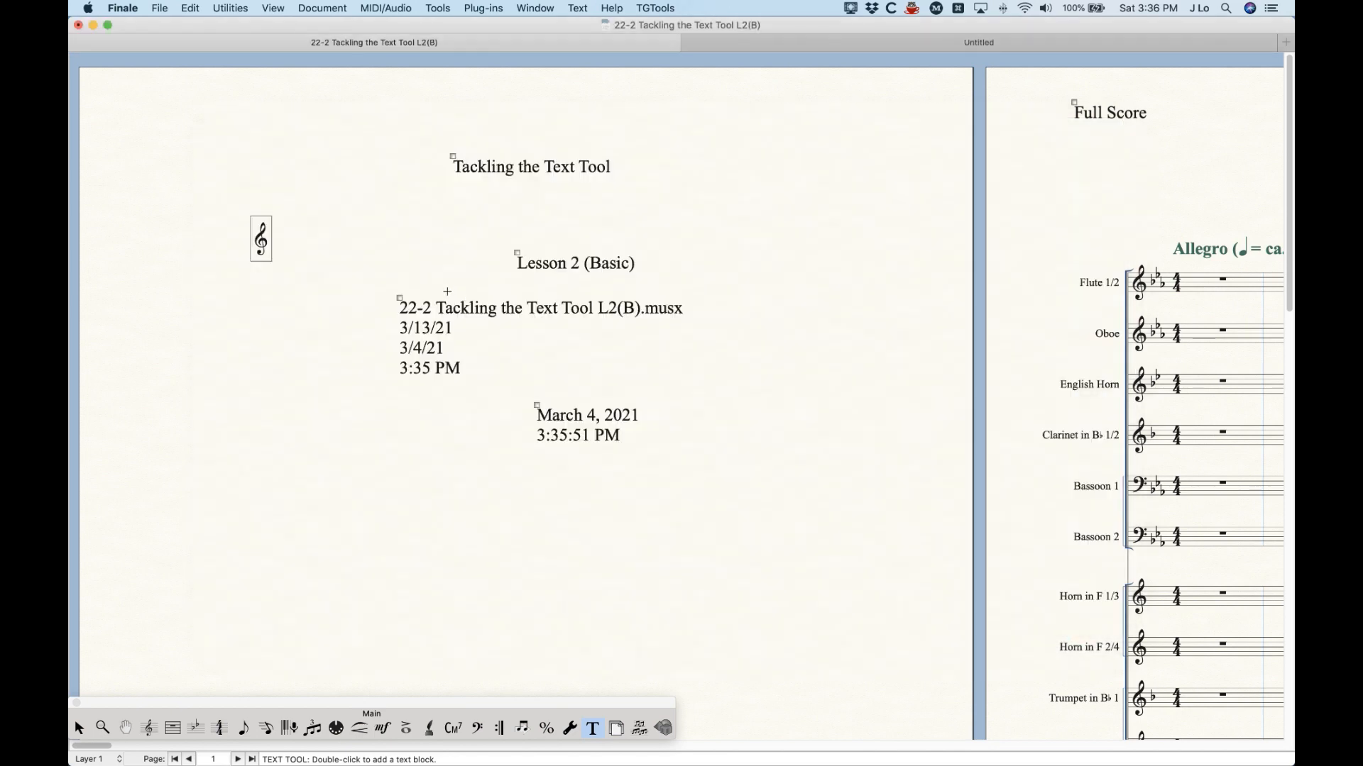
Step: Switch the font back to Times New Roman and add a space and "Line Up Correctly" after the treble clef
{"action": "left_click", "coordinate": [581, 7]}
{"action": "mouse_move", "coordinate": [587, 27]}
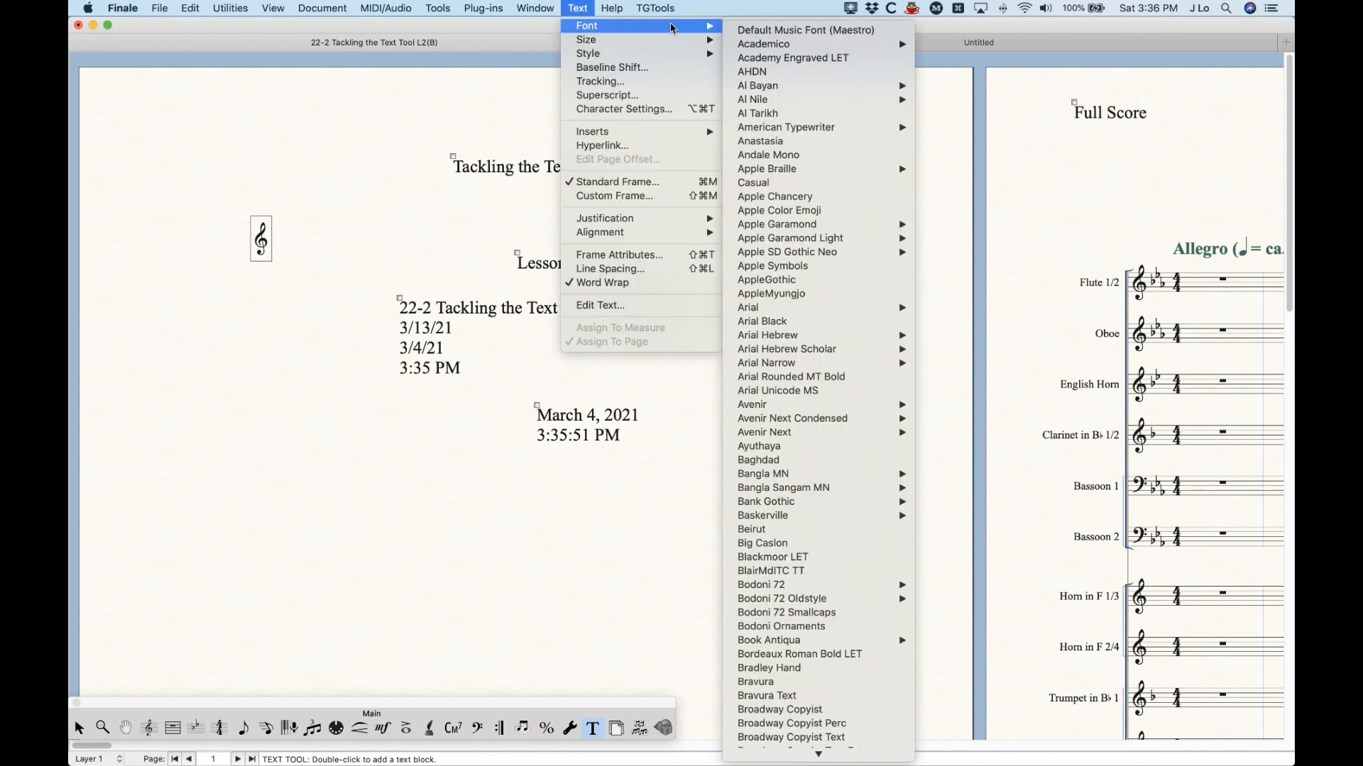
{"action": "scroll", "coordinate": [804, 372], "scroll_direction": "down", "scroll_amount": 20}
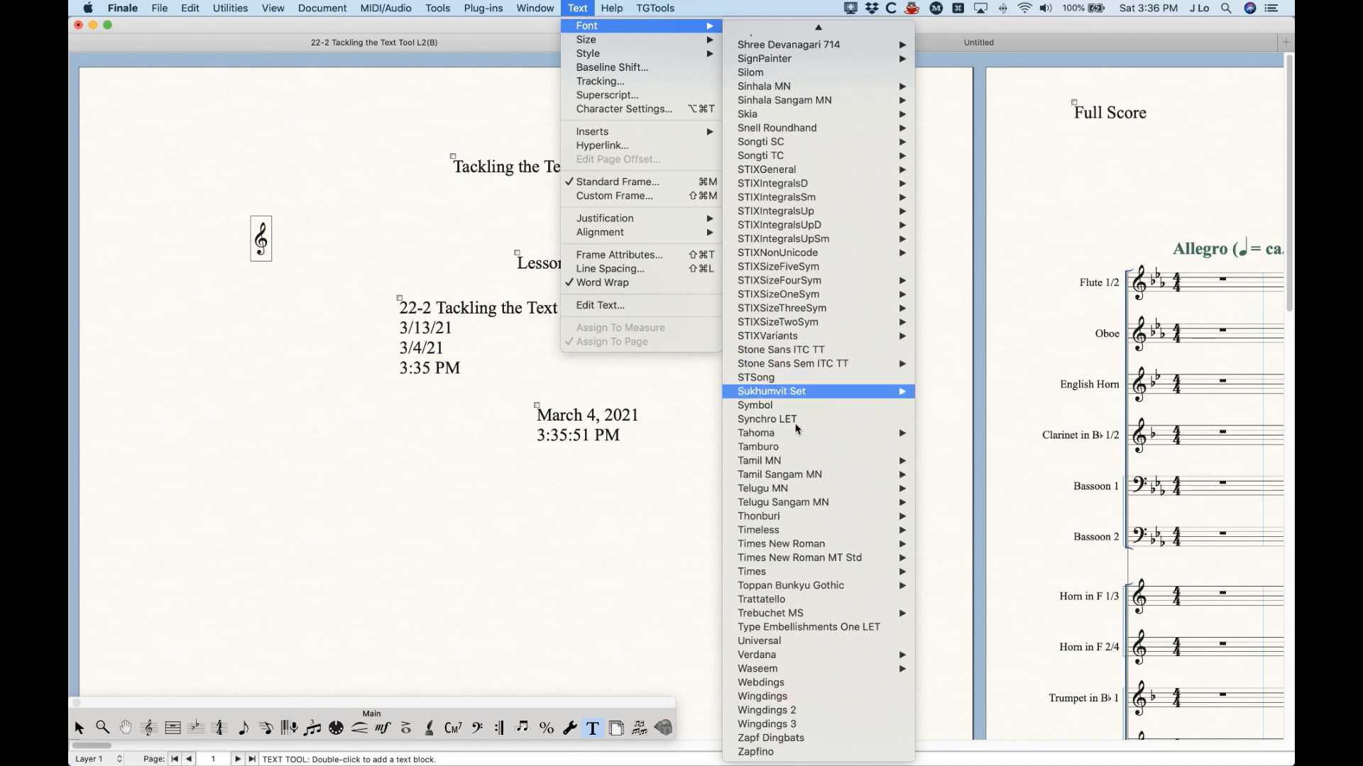
{"action": "mouse_move", "coordinate": [809, 544]}
{"action": "left_click", "coordinate": [959, 547]}
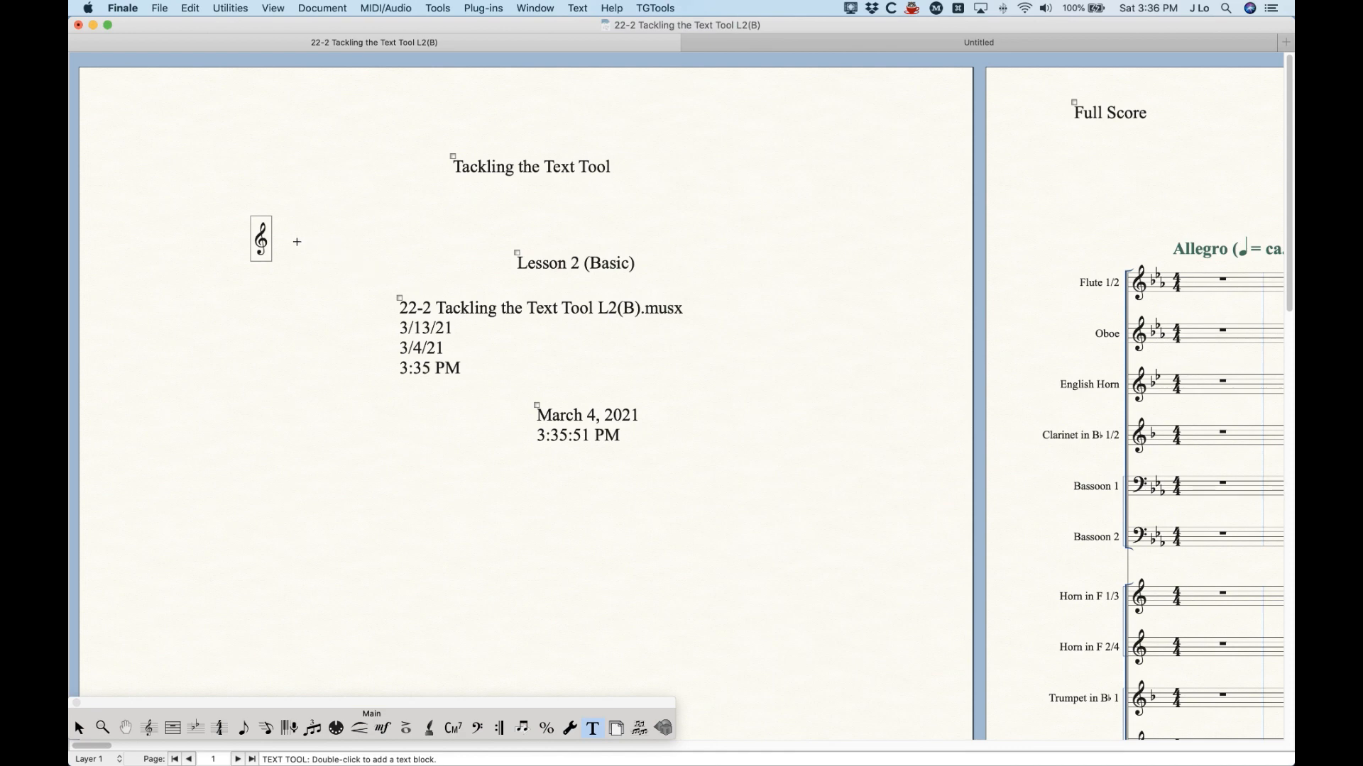
{"action": "key", "text": "space"}
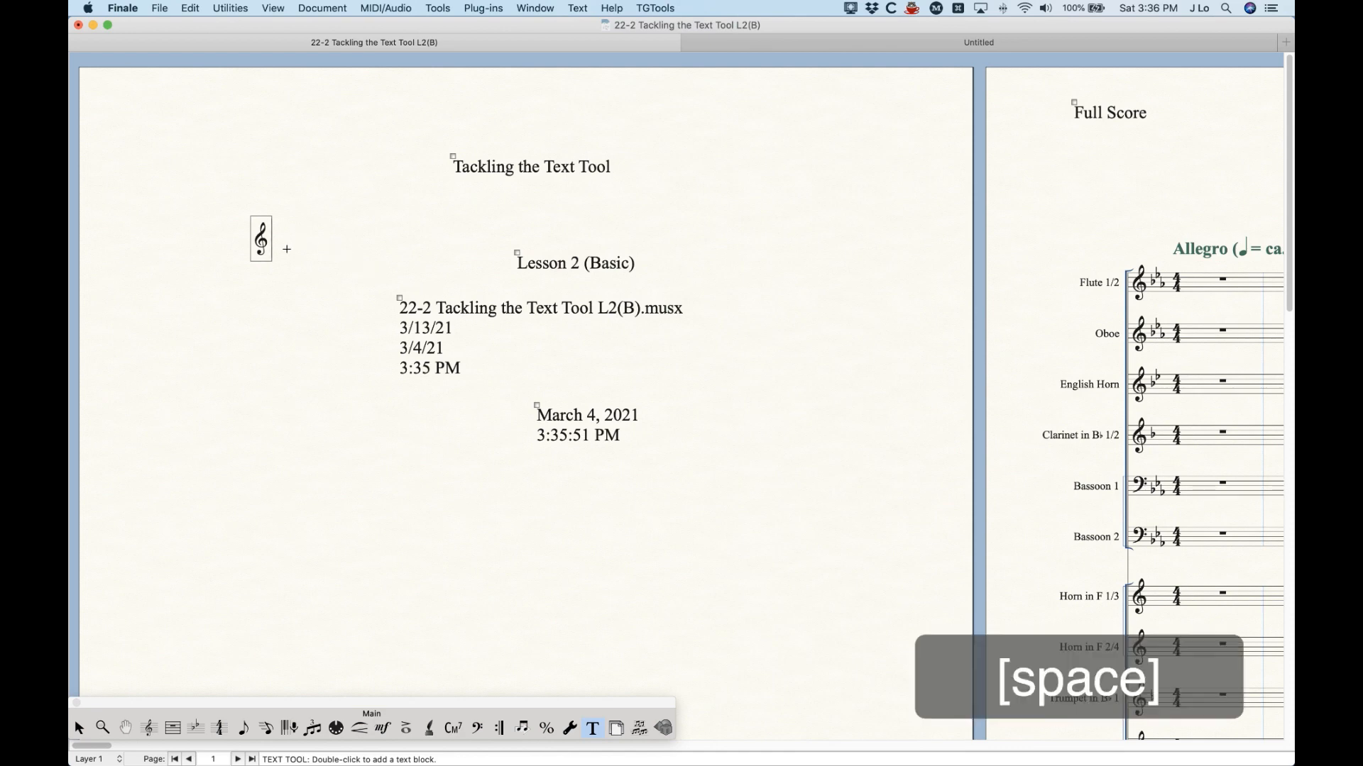
{"action": "type", "text": "Line ?U"}
{"action": "key", "text": "BackSpace"}
{"action": "key", "text": "BackSpace"}
{"action": "type", "text": "Up Corre"}
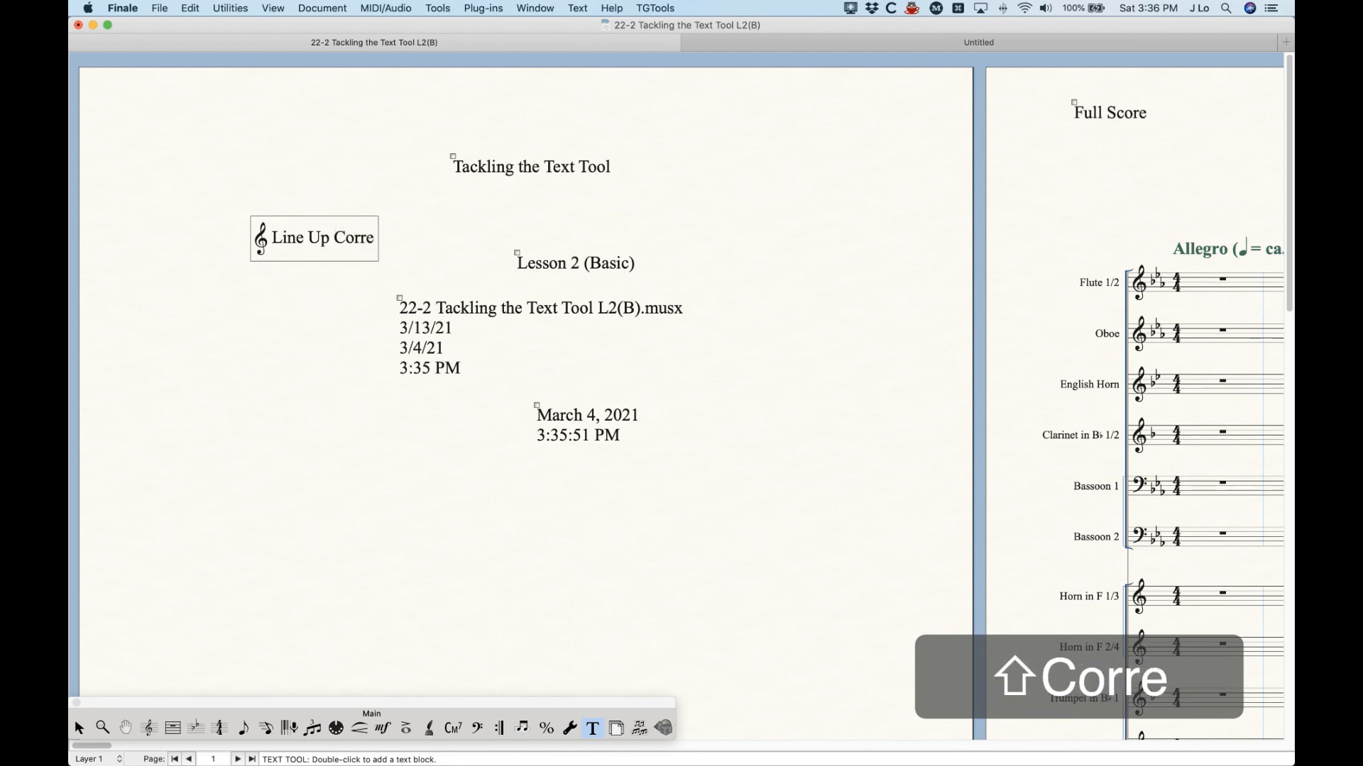
{"action": "type", "text": "ctly"}
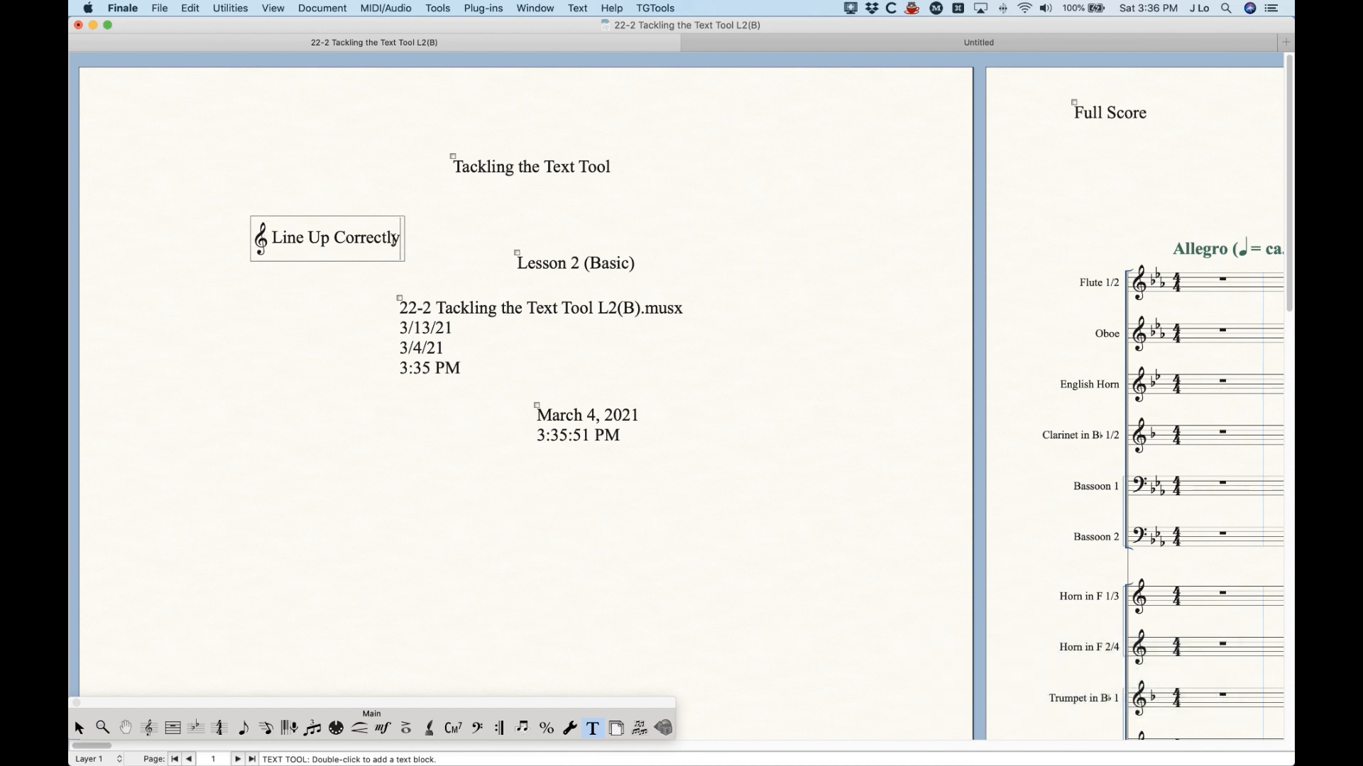
Step: Replace the treble clef before "Line Up Correctly" with the Maestro mf symbol, character 70
{"action": "left_click_drag", "start_coordinate": [248, 238], "coordinate": [268, 238]}
{"action": "left_click", "coordinate": [578, 8]}
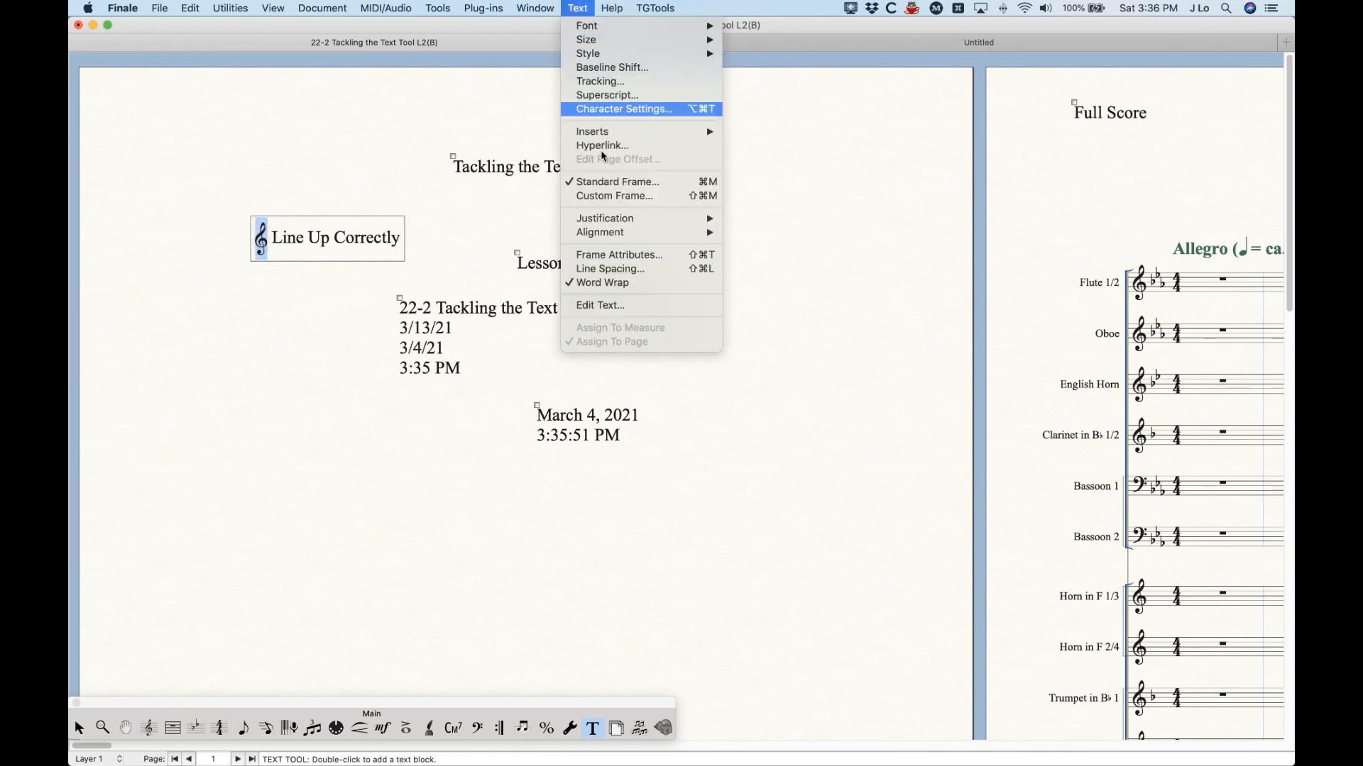
{"action": "mouse_move", "coordinate": [625, 132]}
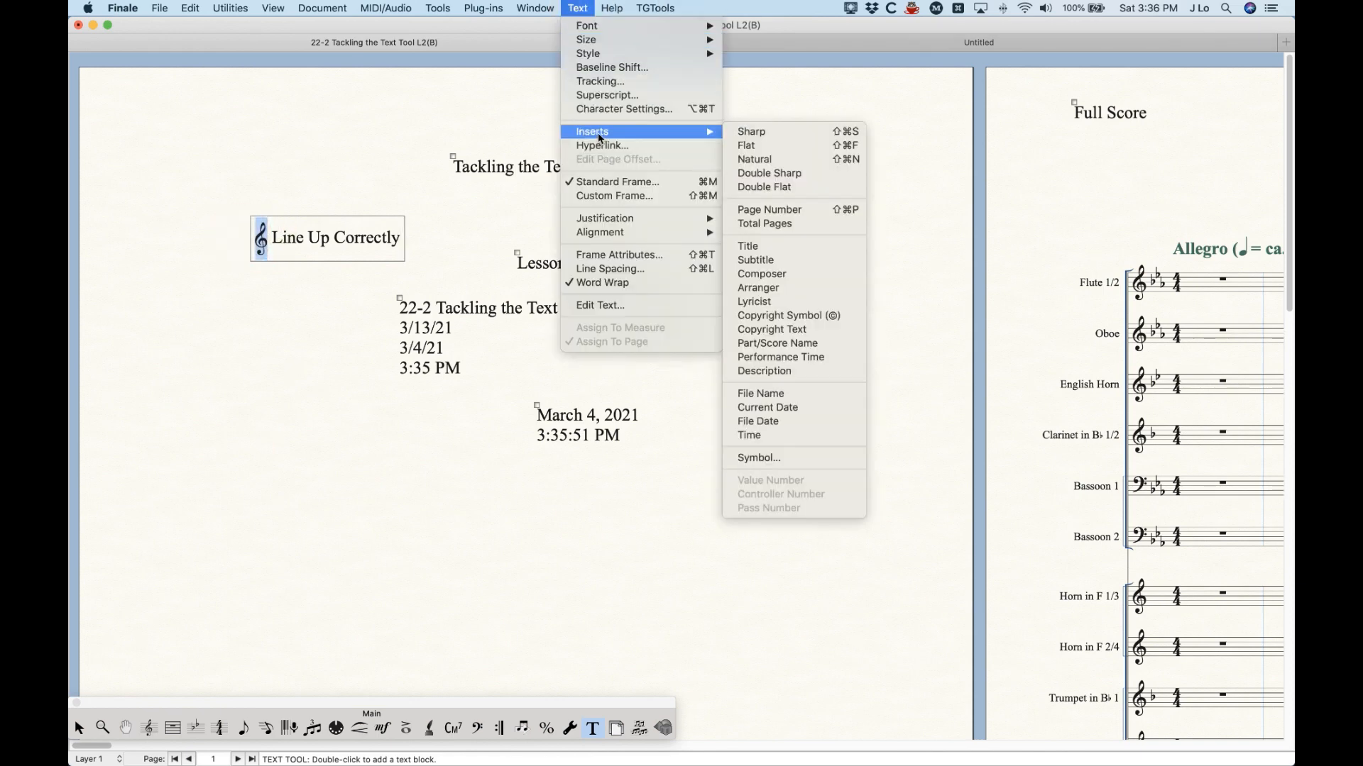
{"action": "left_click", "coordinate": [772, 458]}
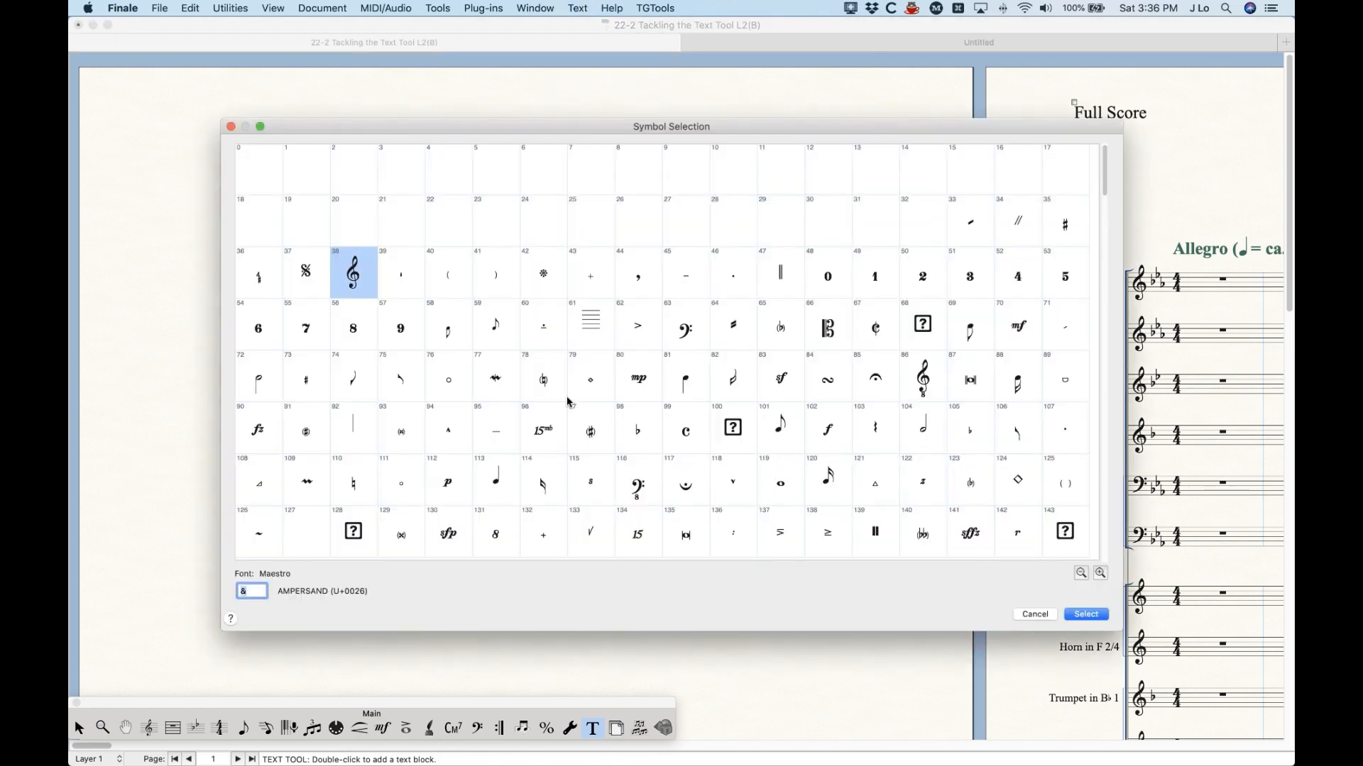
{"action": "left_click", "coordinate": [1013, 314]}
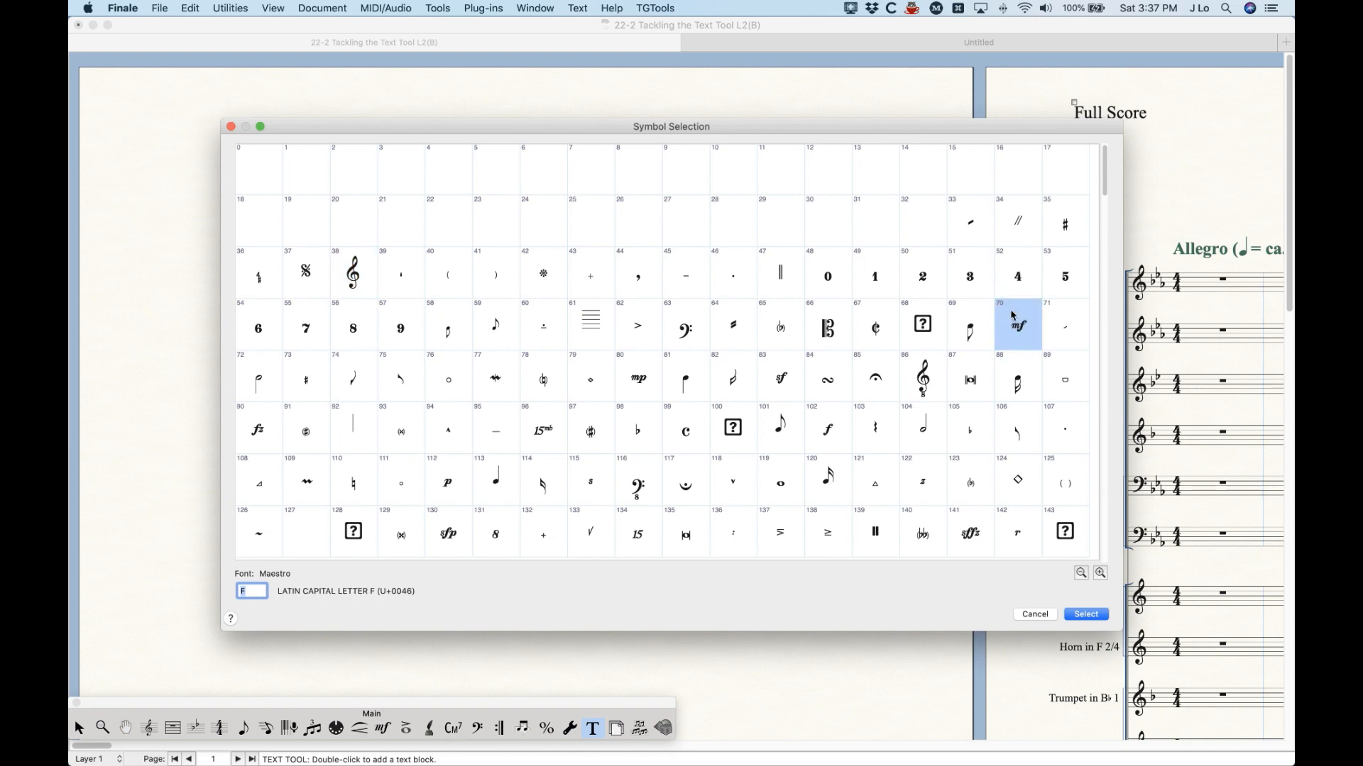
{"action": "left_click", "coordinate": [1083, 615]}
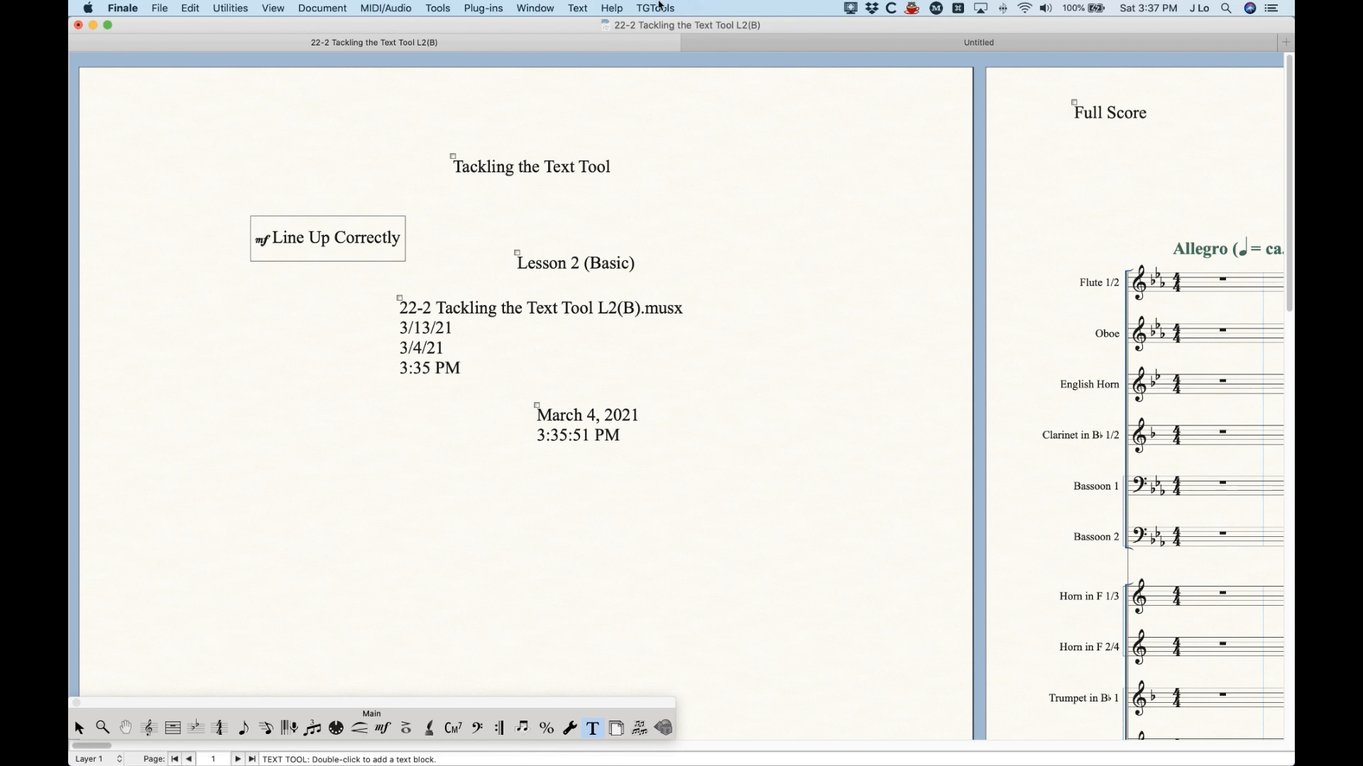
{"action": "left_click", "coordinate": [577, 8]}
{"action": "left_click_drag", "start_coordinate": [268, 243], "coordinate": [245, 242]}
{"action": "left_click", "coordinate": [578, 7]}
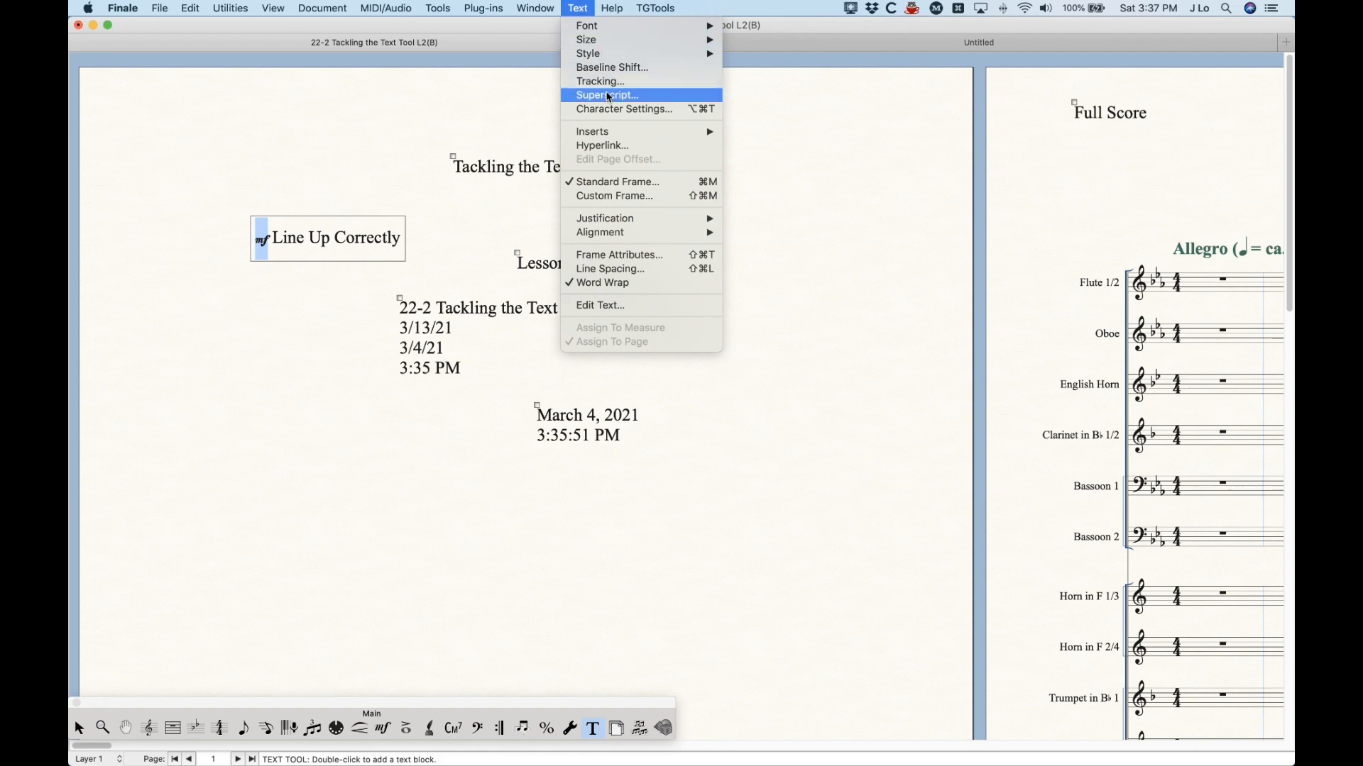
{"action": "left_click", "coordinate": [578, 7]}
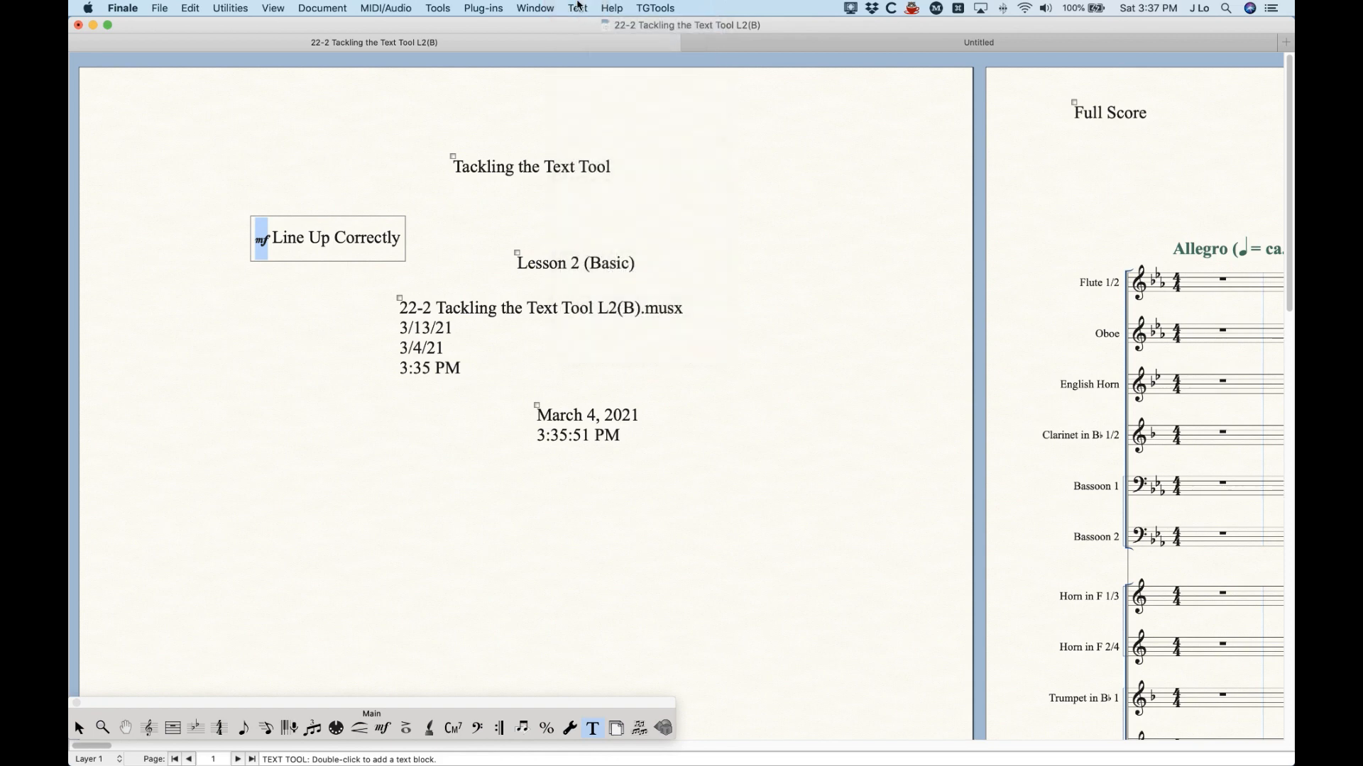
{"action": "left_click", "coordinate": [382, 458]}
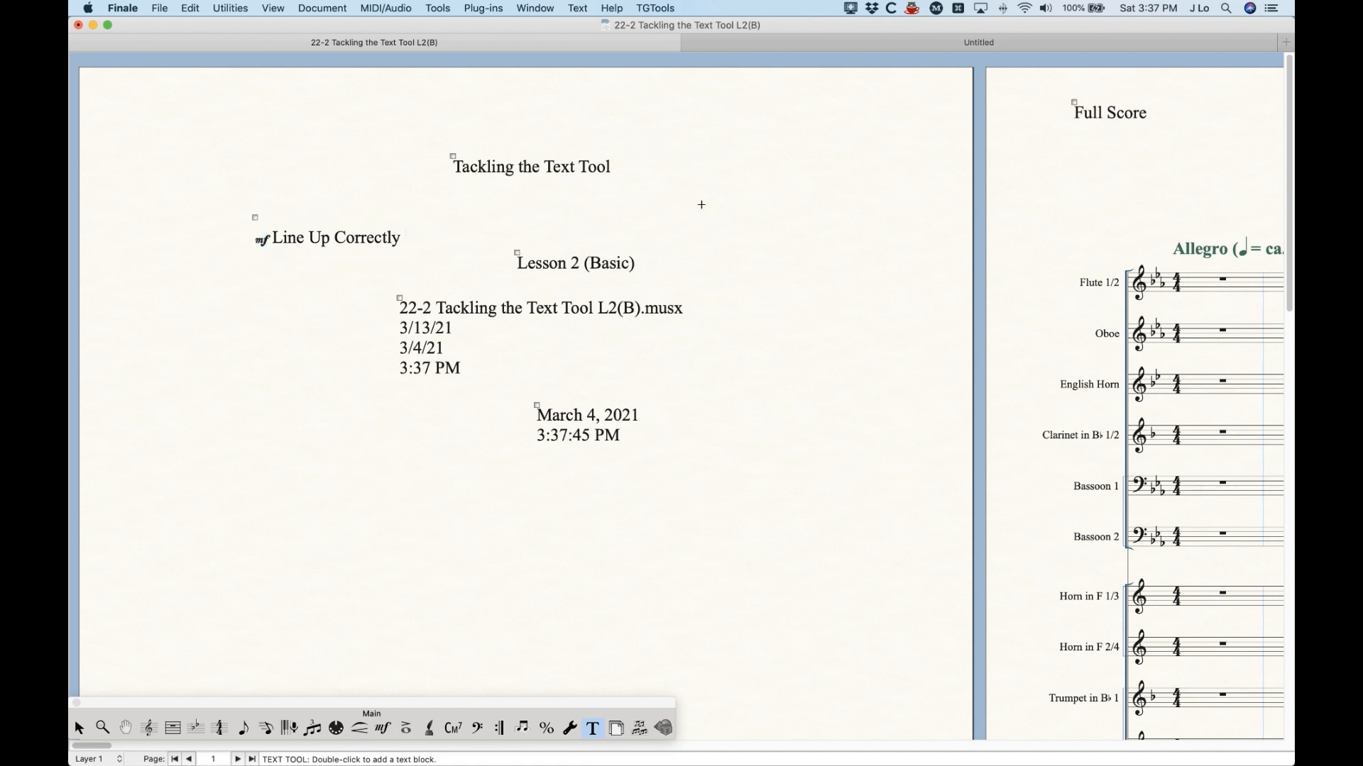
{"action": "left_click", "coordinate": [583, 7]}
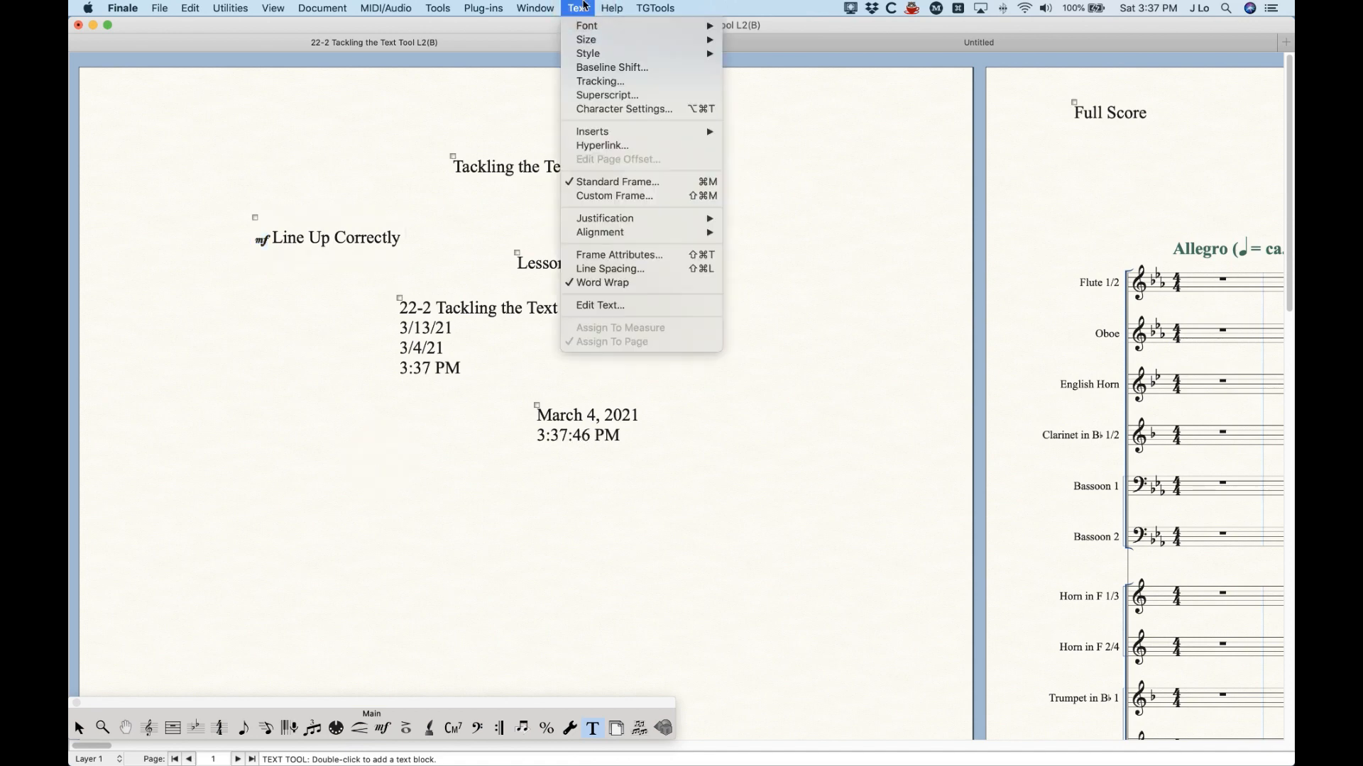
{"action": "mouse_move", "coordinate": [598, 129]}
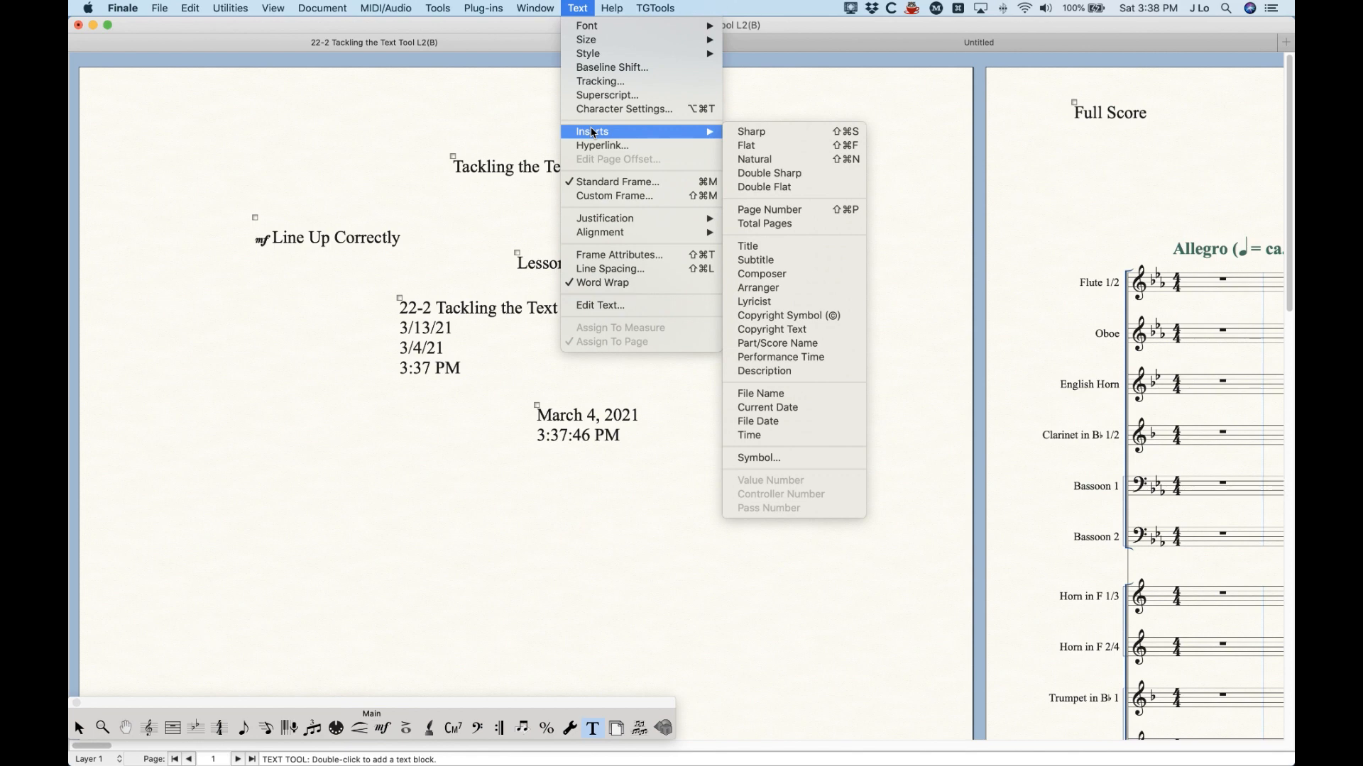
{"action": "left_click", "coordinate": [578, 9]}
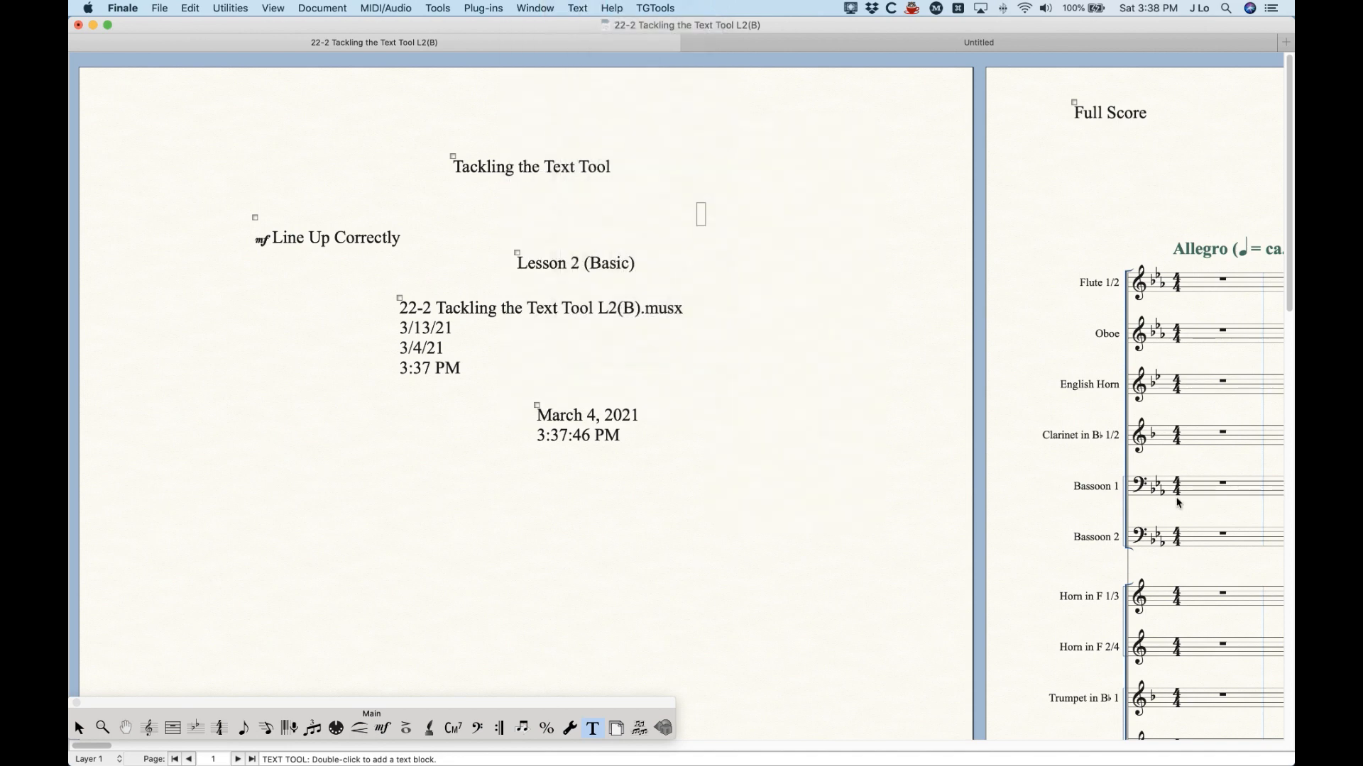
{"action": "scroll", "coordinate": [1092, 449], "scroll_direction": "right", "scroll_amount": 5}
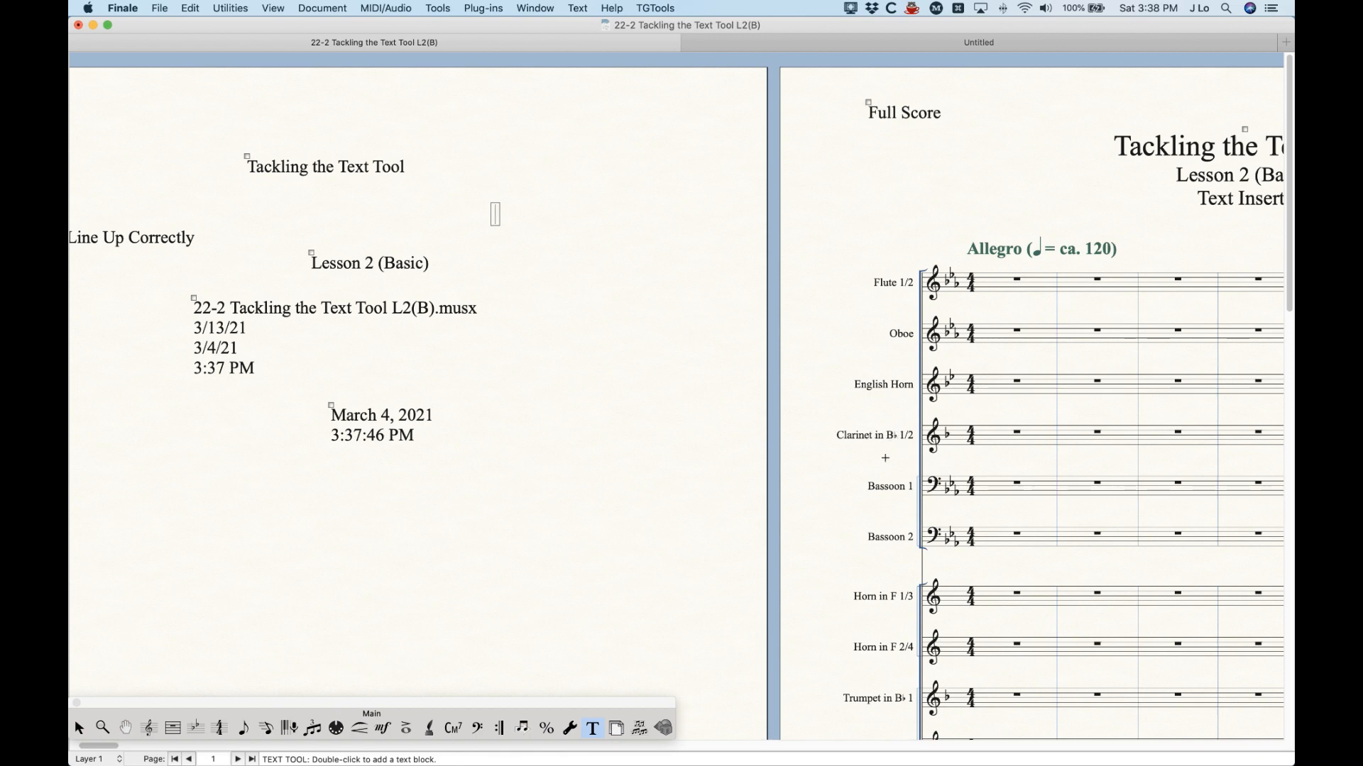
{"action": "scroll", "coordinate": [885, 458], "scroll_direction": "left", "scroll_amount": 5}
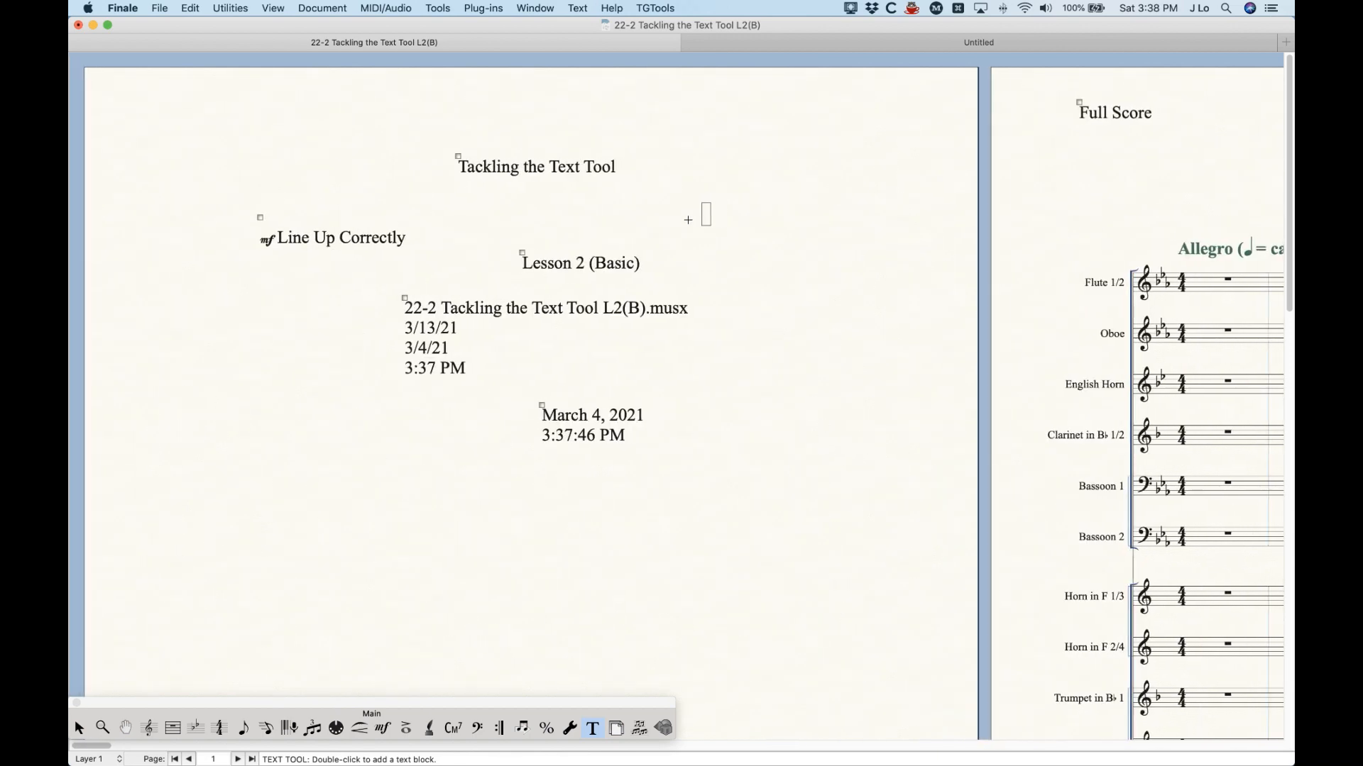
{"action": "left_click", "coordinate": [579, 9]}
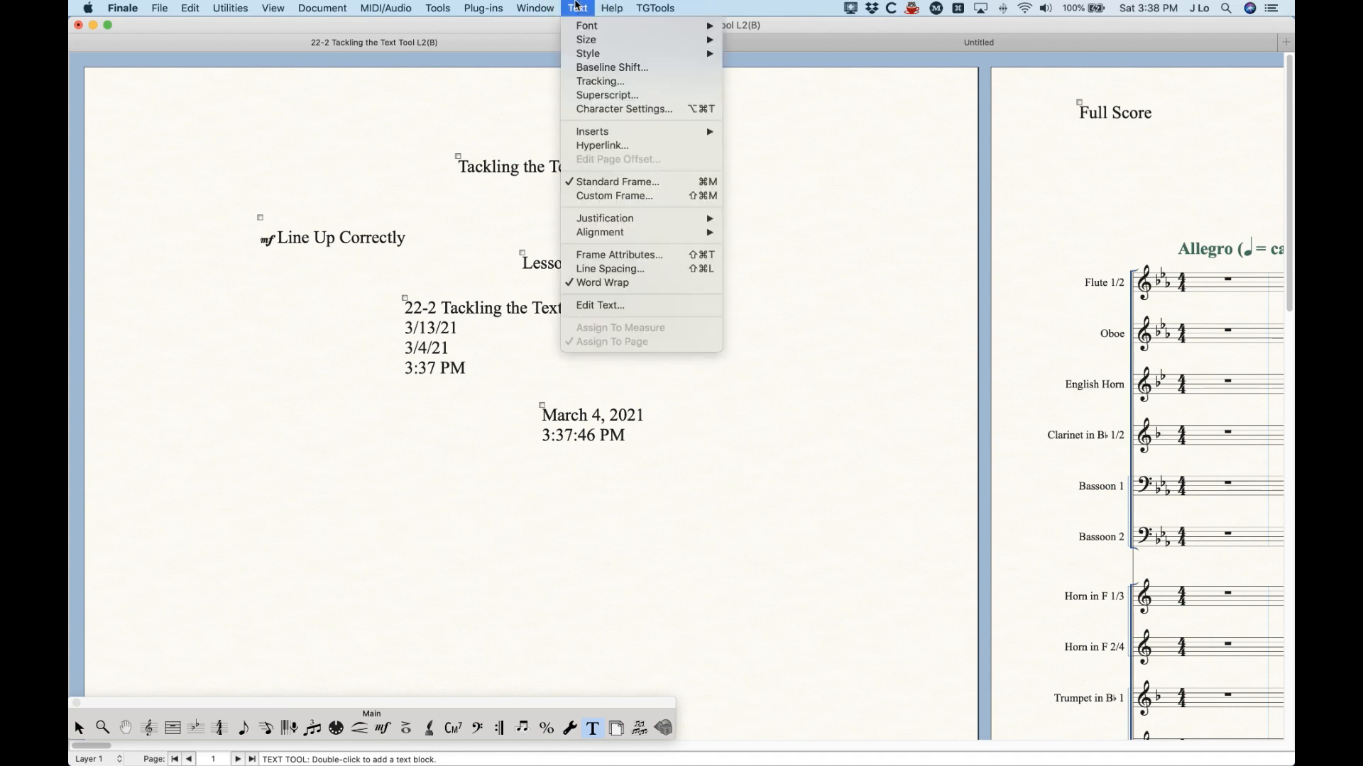
{"action": "left_click", "coordinate": [578, 7]}
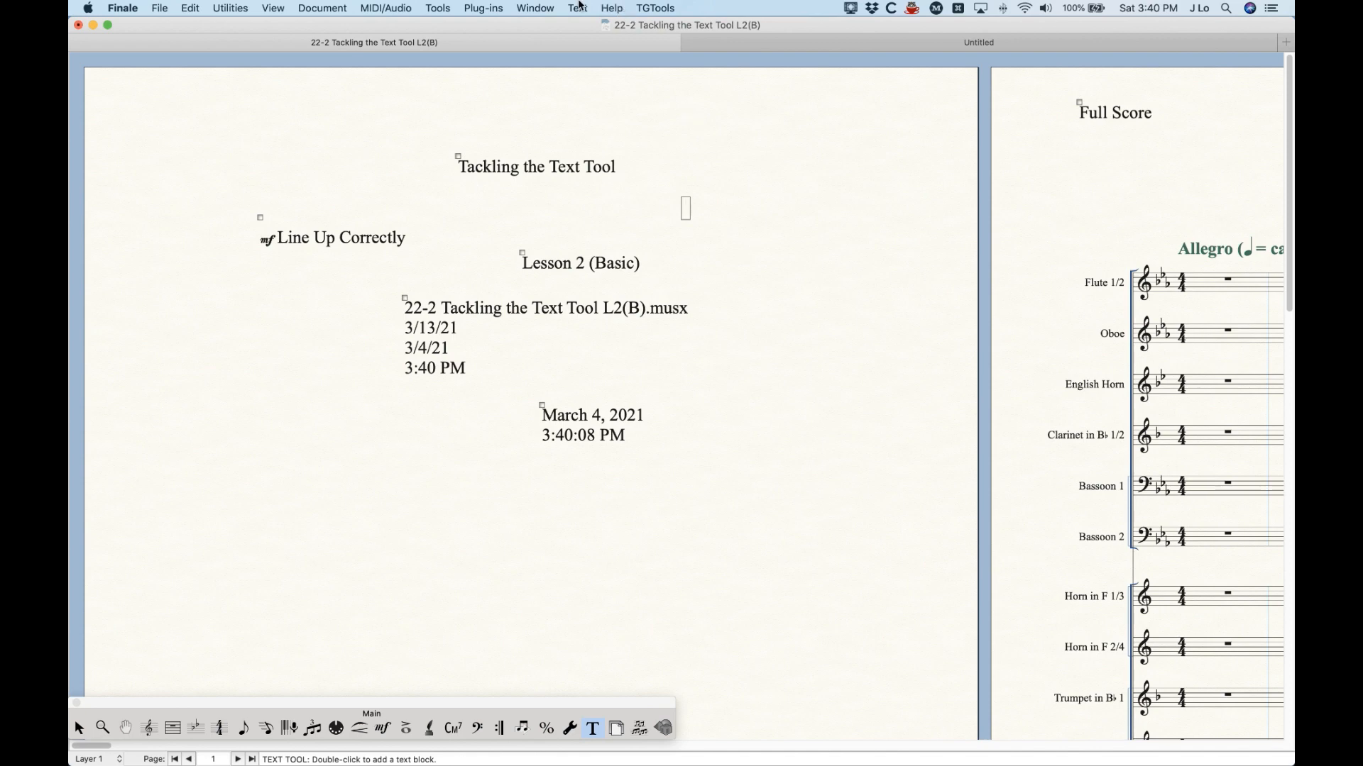
Step: Start a hyperlink in the empty text block with the display text "Conquering Finale"
{"action": "left_click", "coordinate": [579, 7]}
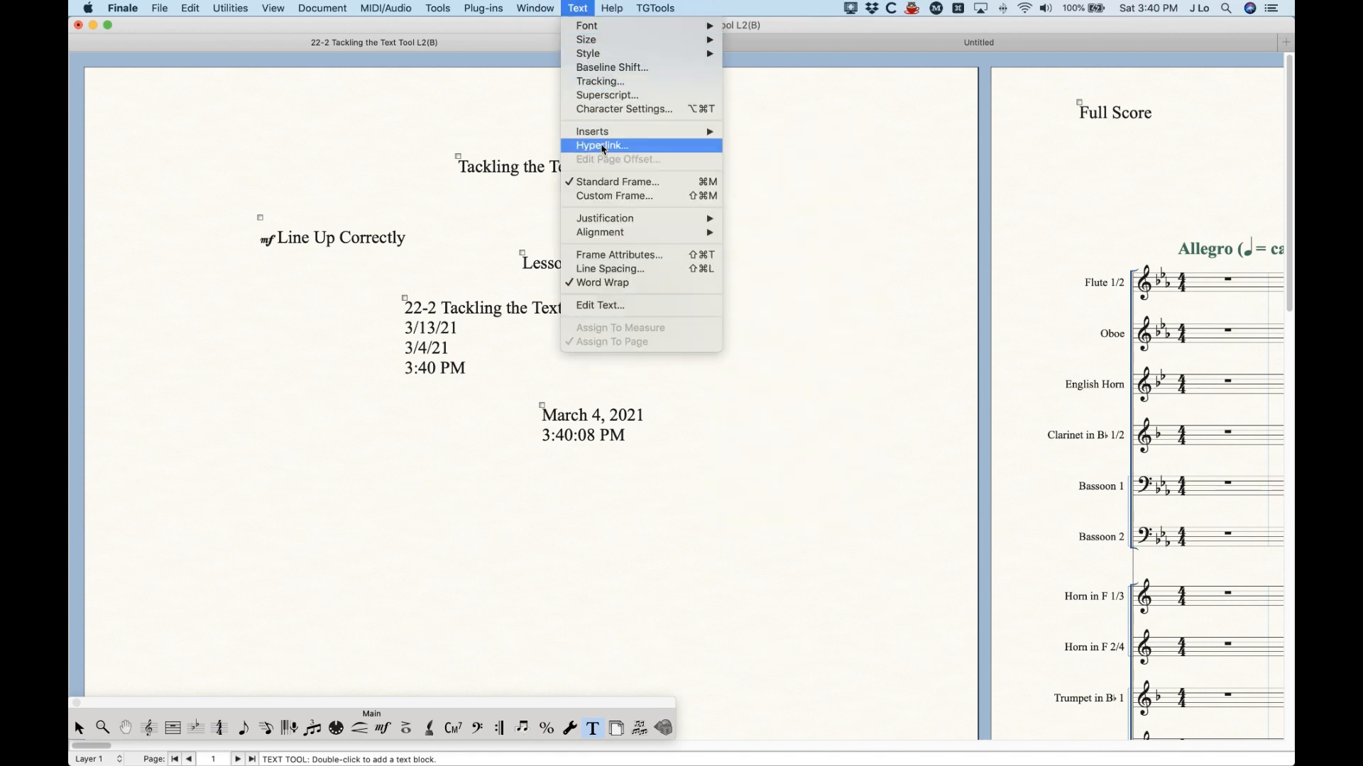
{"action": "left_click", "coordinate": [602, 146]}
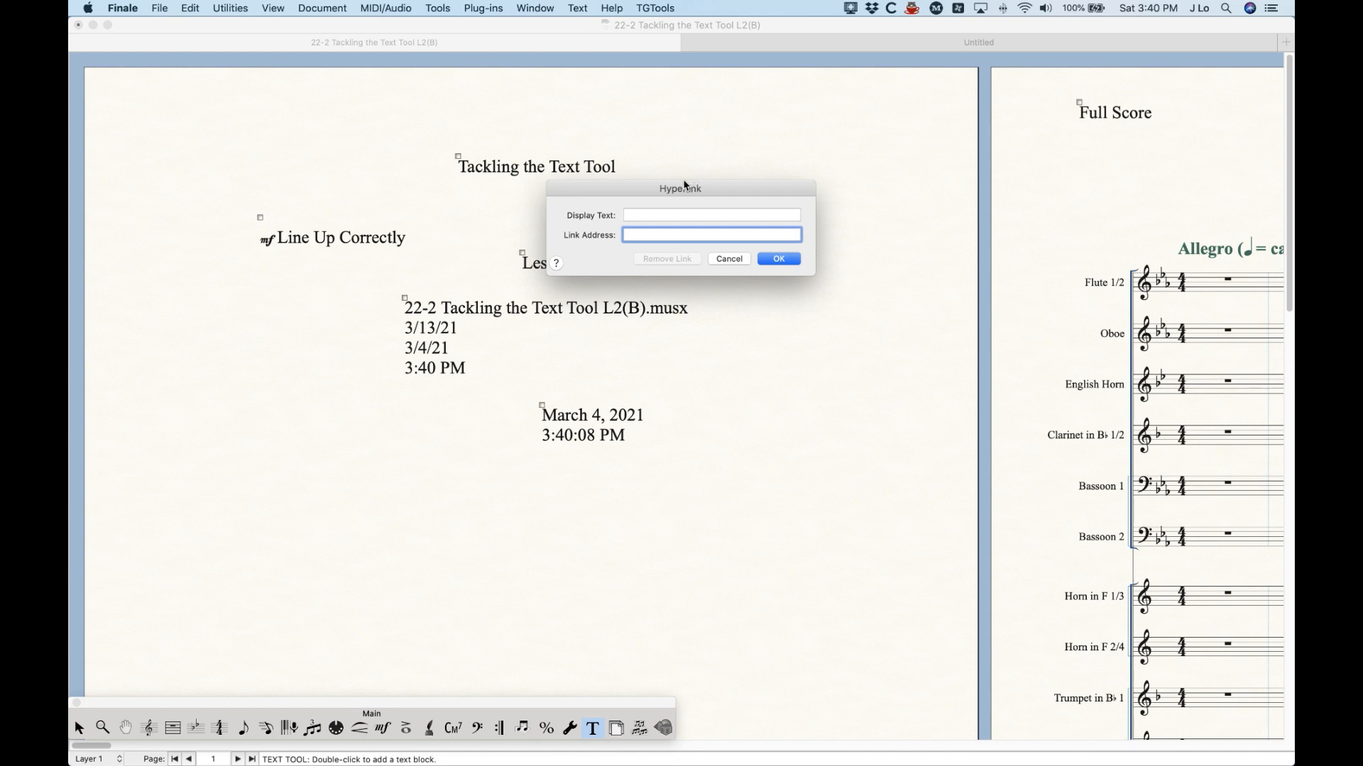
{"action": "left_click_drag", "start_coordinate": [684, 192], "coordinate": [725, 261]}
{"action": "left_click", "coordinate": [695, 288]}
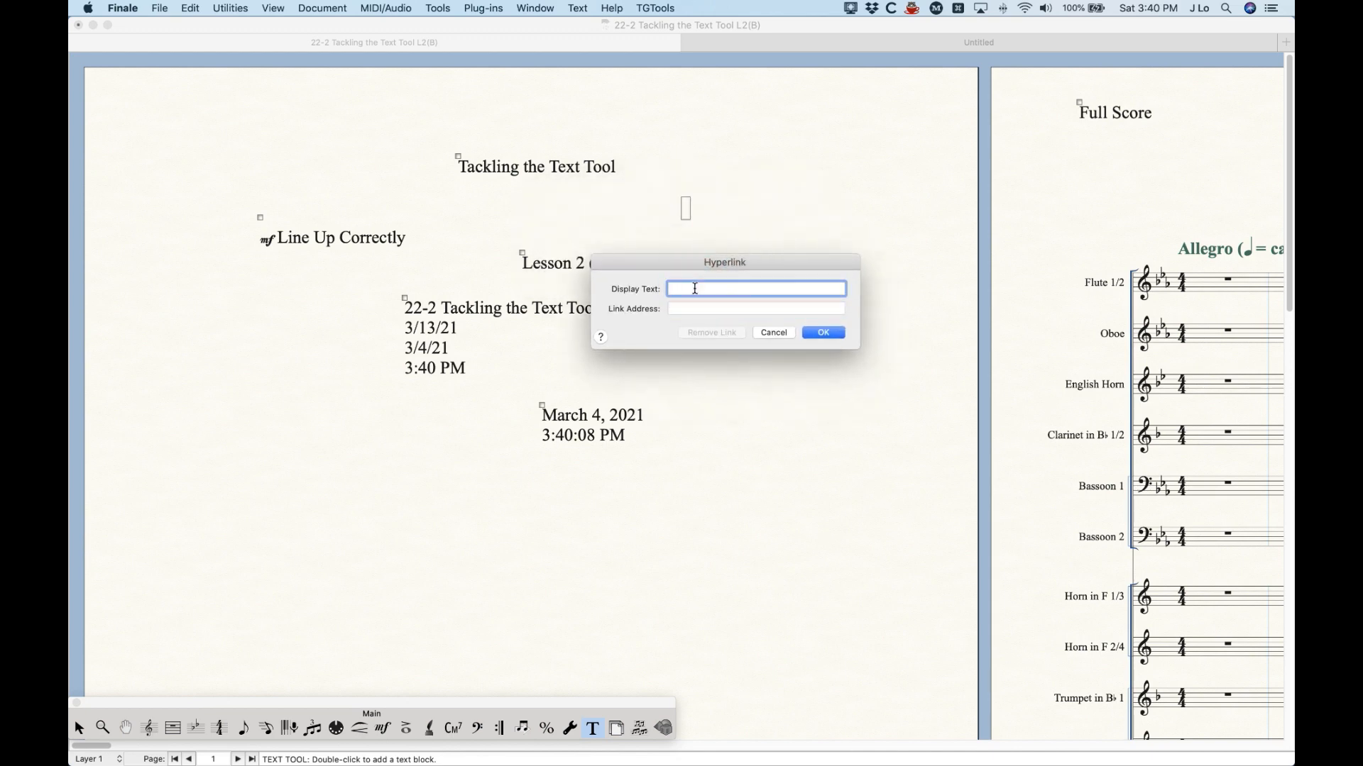
{"action": "type", "text": "Conquering Finale"}
{"action": "key", "text": "Tab"}
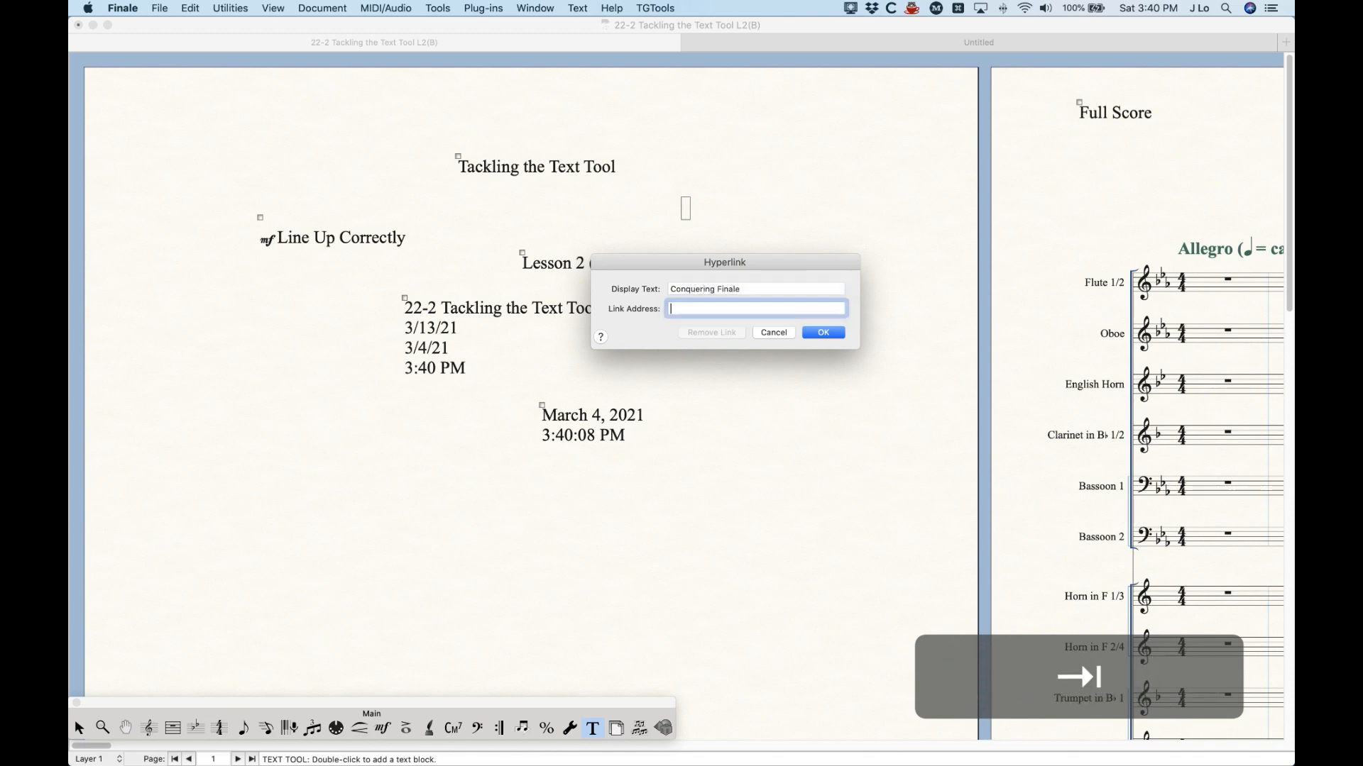
{"action": "type", "text": "http"}
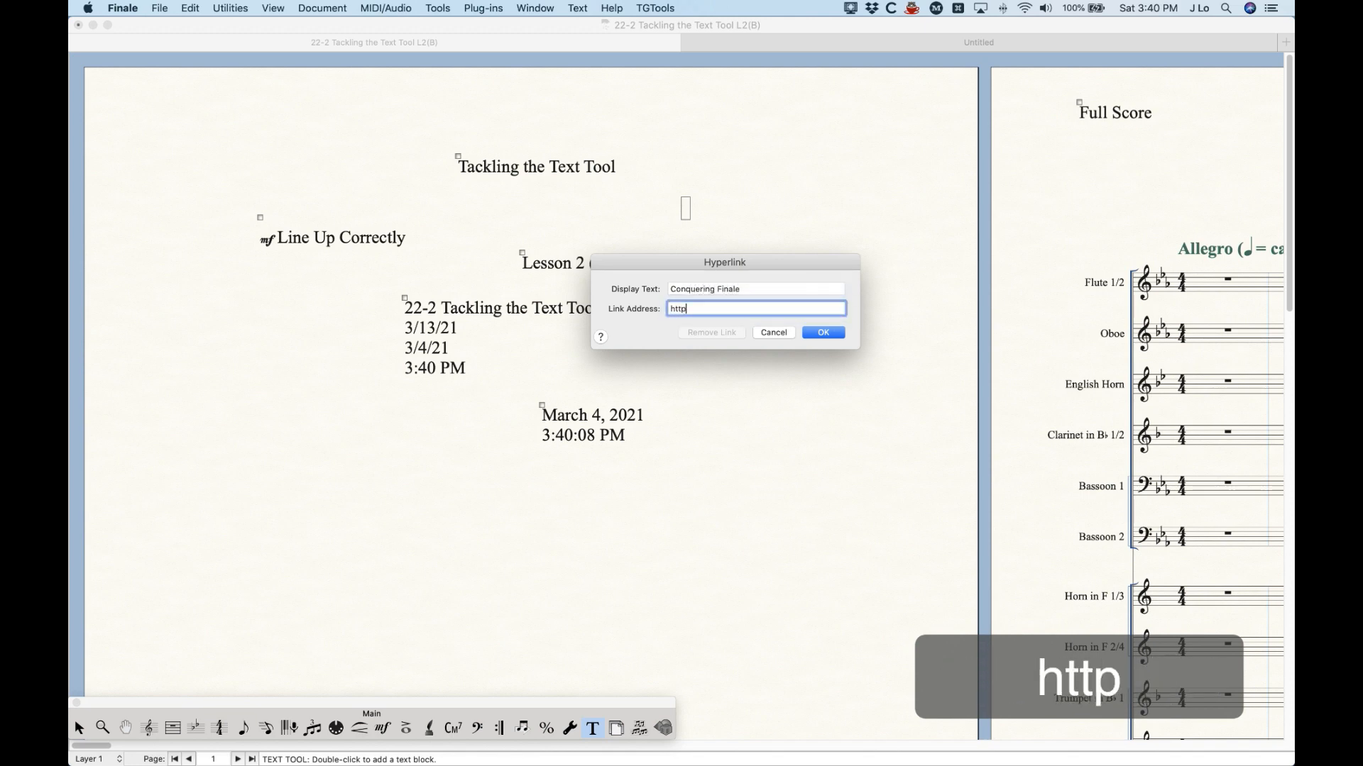
{"action": "type", "text": "s://"}
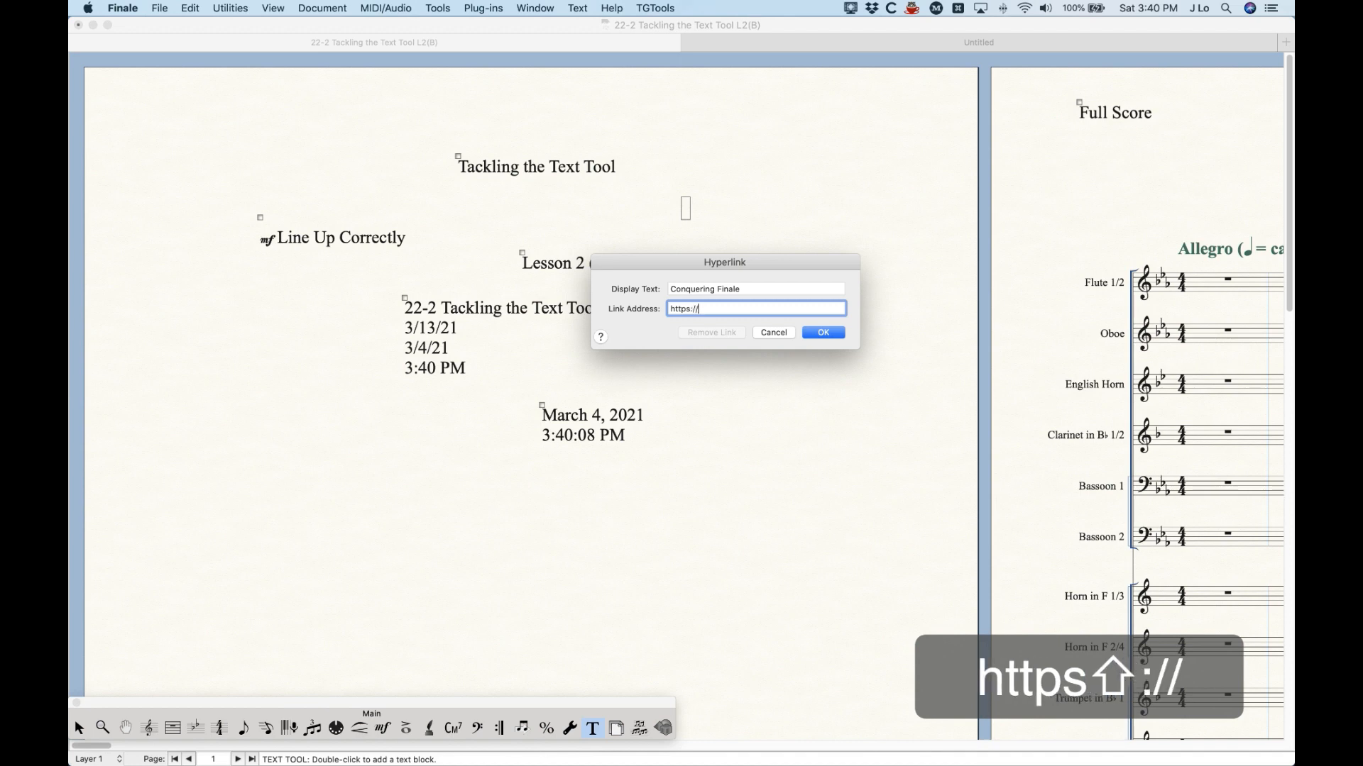
{"action": "type", "text": "www.conqe"}
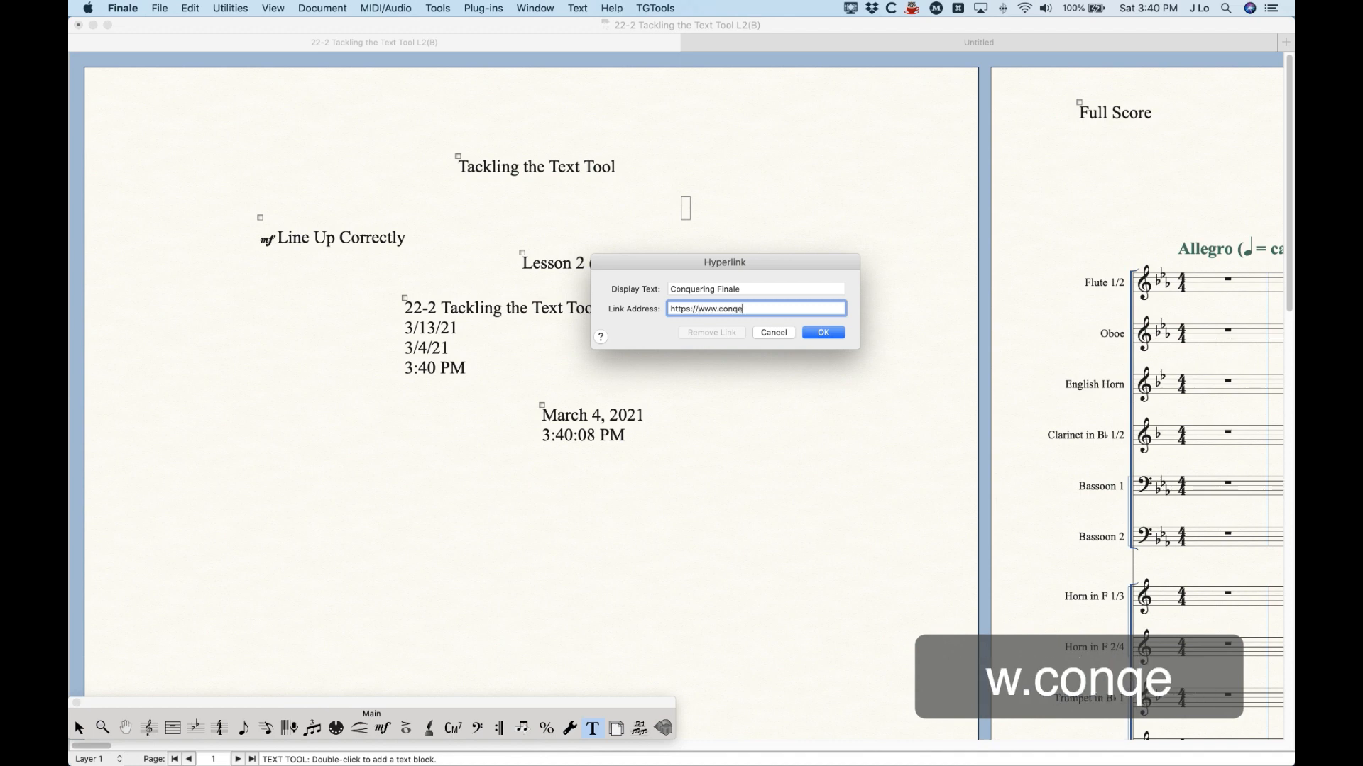
{"action": "key", "text": "BackSpace"}
{"action": "type", "text": "uerin"}
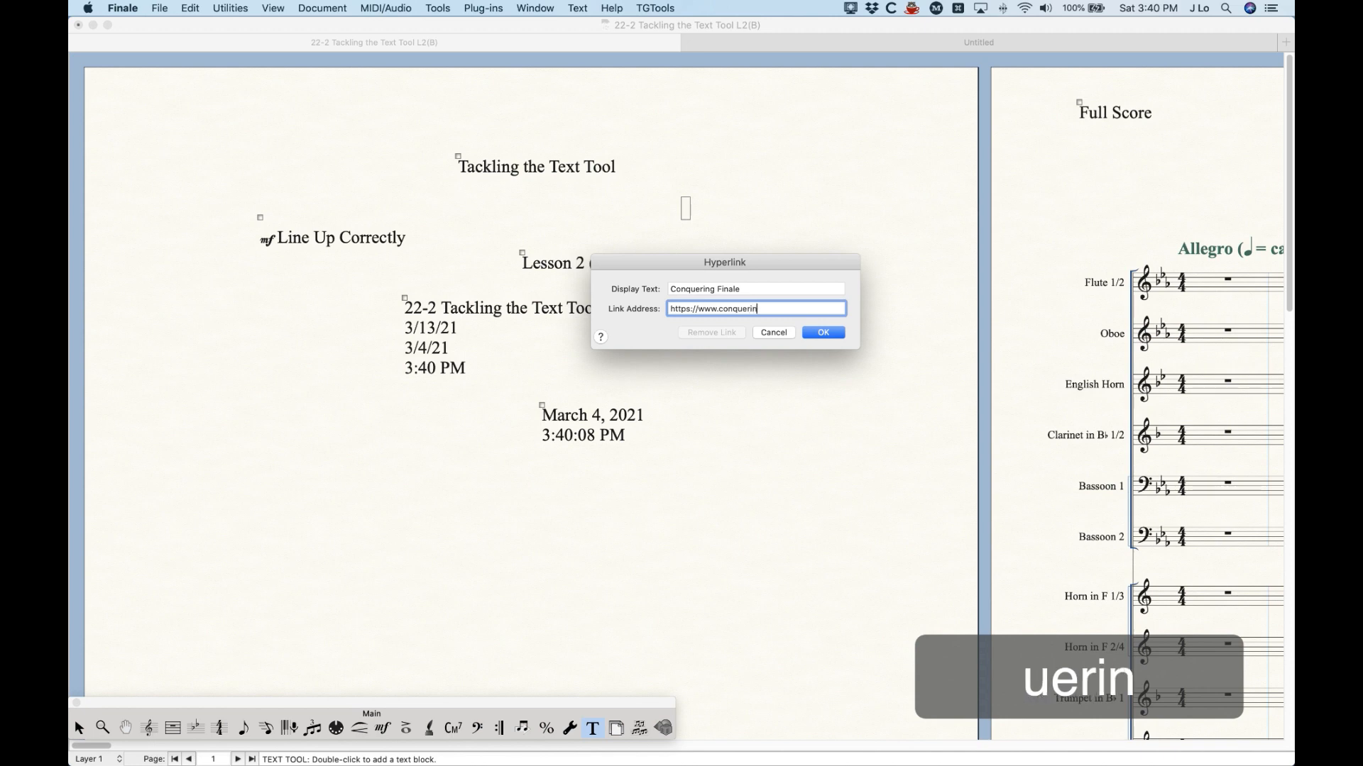
{"action": "type", "text": "gfinale.com"}
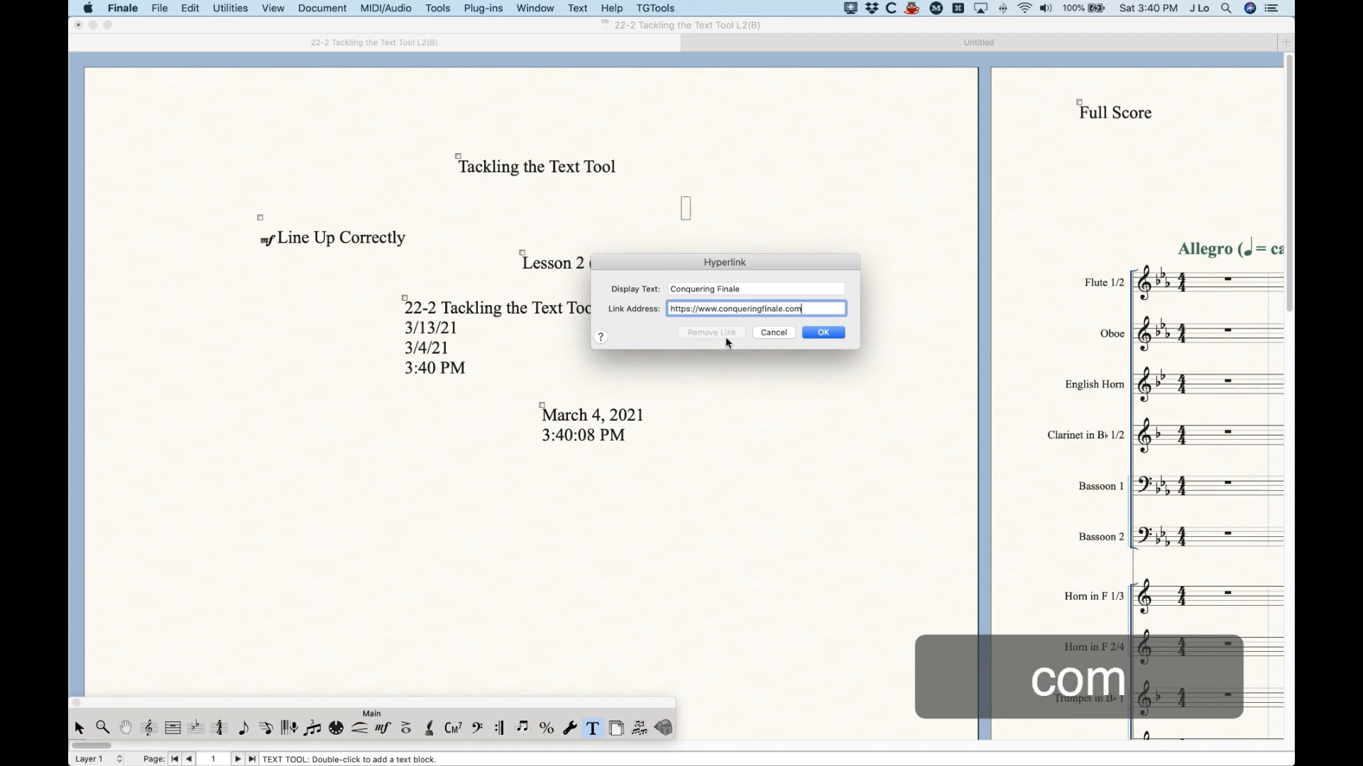
{"action": "left_click", "coordinate": [817, 331]}
{"action": "left_click", "coordinate": [774, 168]}
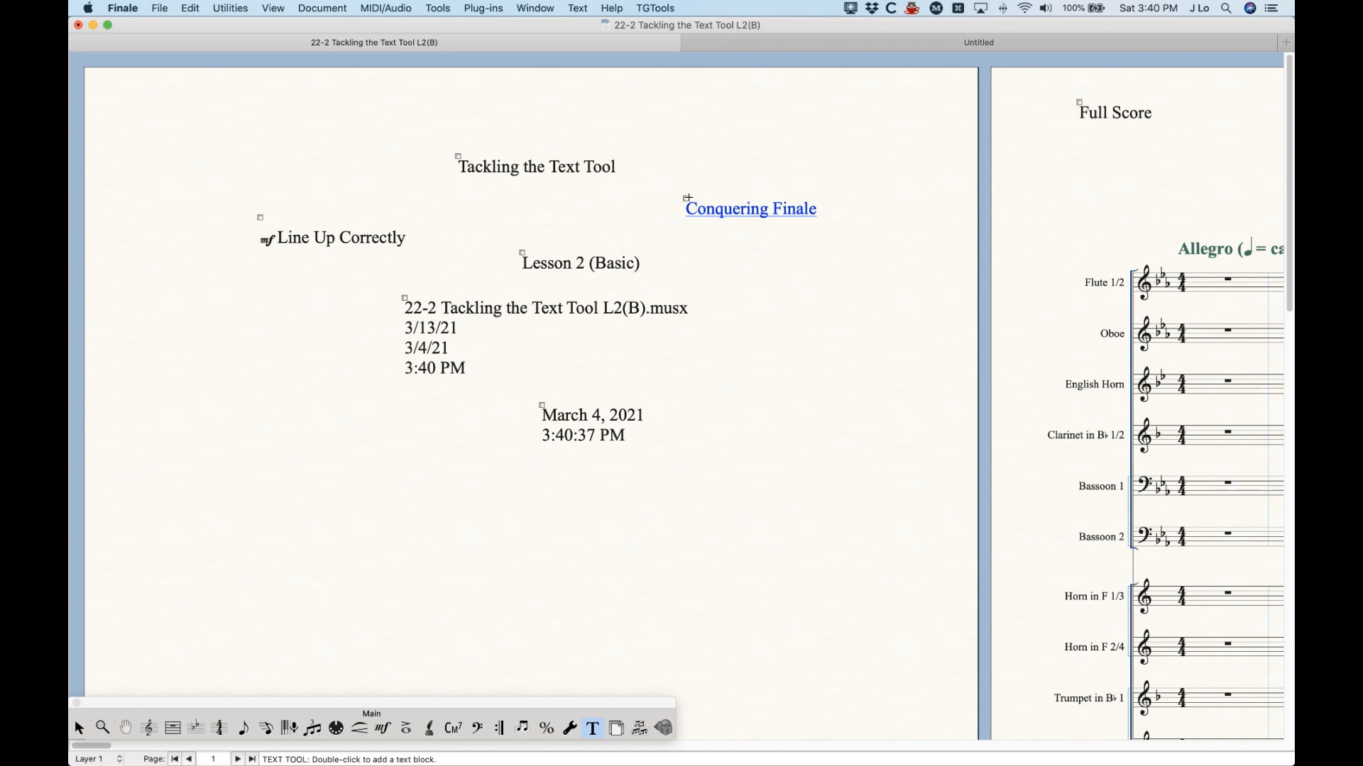
Step: Follow the Conquering Finale hyperlink with the Selection tool, and close the browser window to return to the score
{"action": "left_click", "coordinate": [79, 728]}
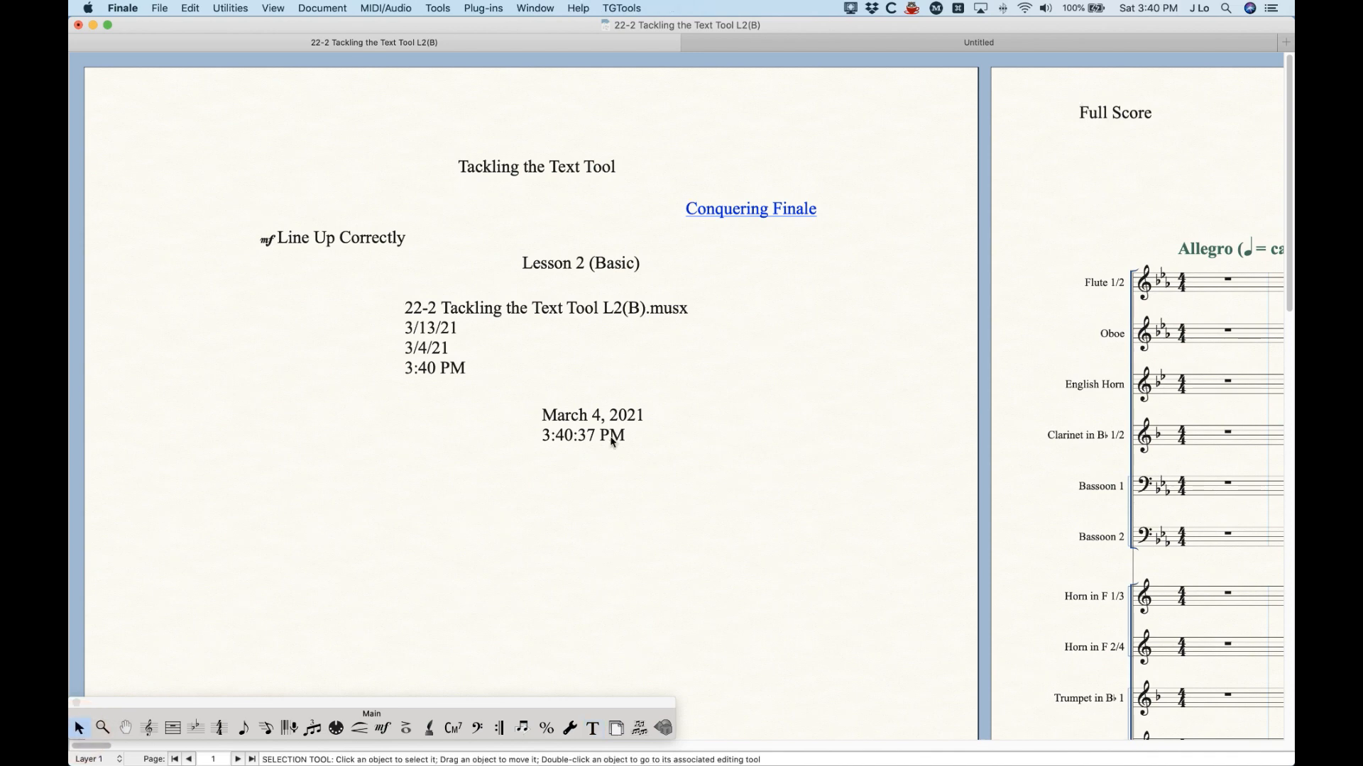
{"action": "left_click", "coordinate": [743, 213], "text": "alt"}
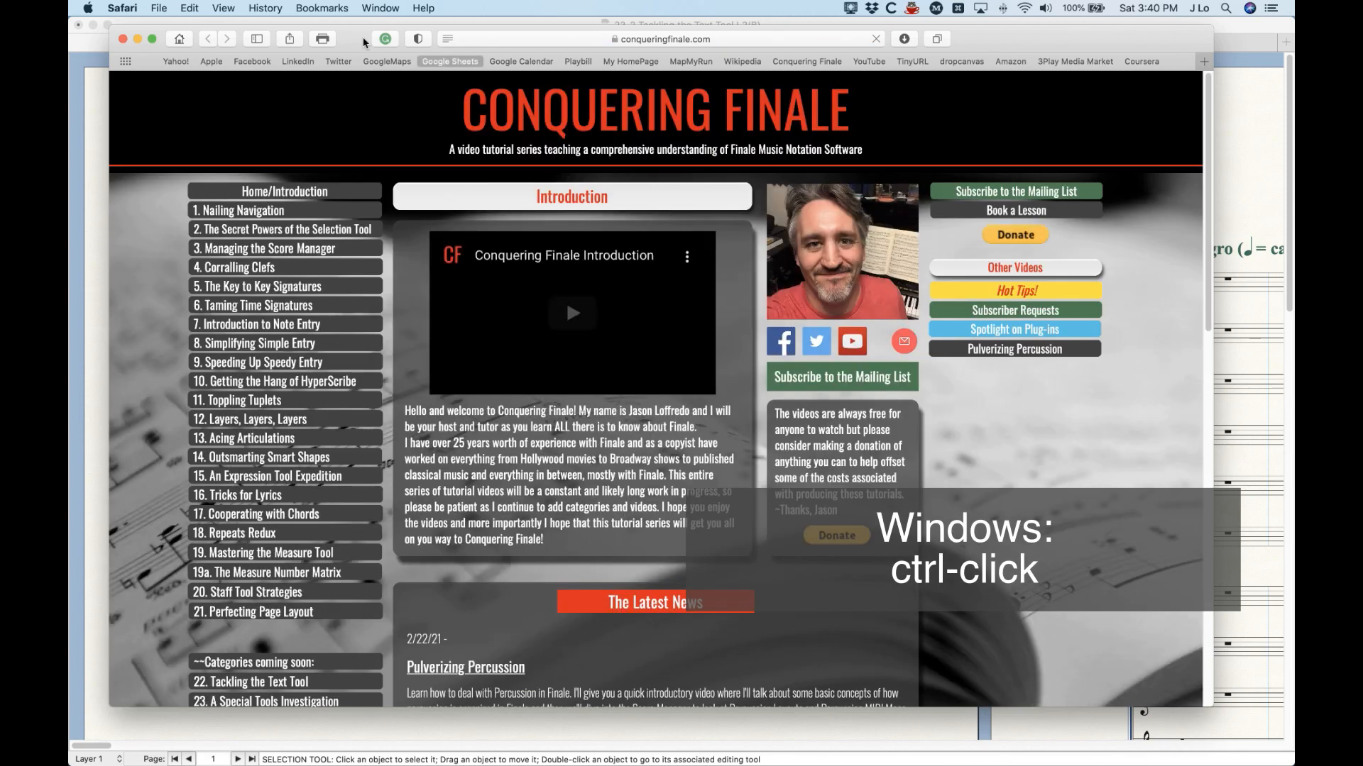
{"action": "left_click_drag", "start_coordinate": [355, 39], "coordinate": [367, 48]}
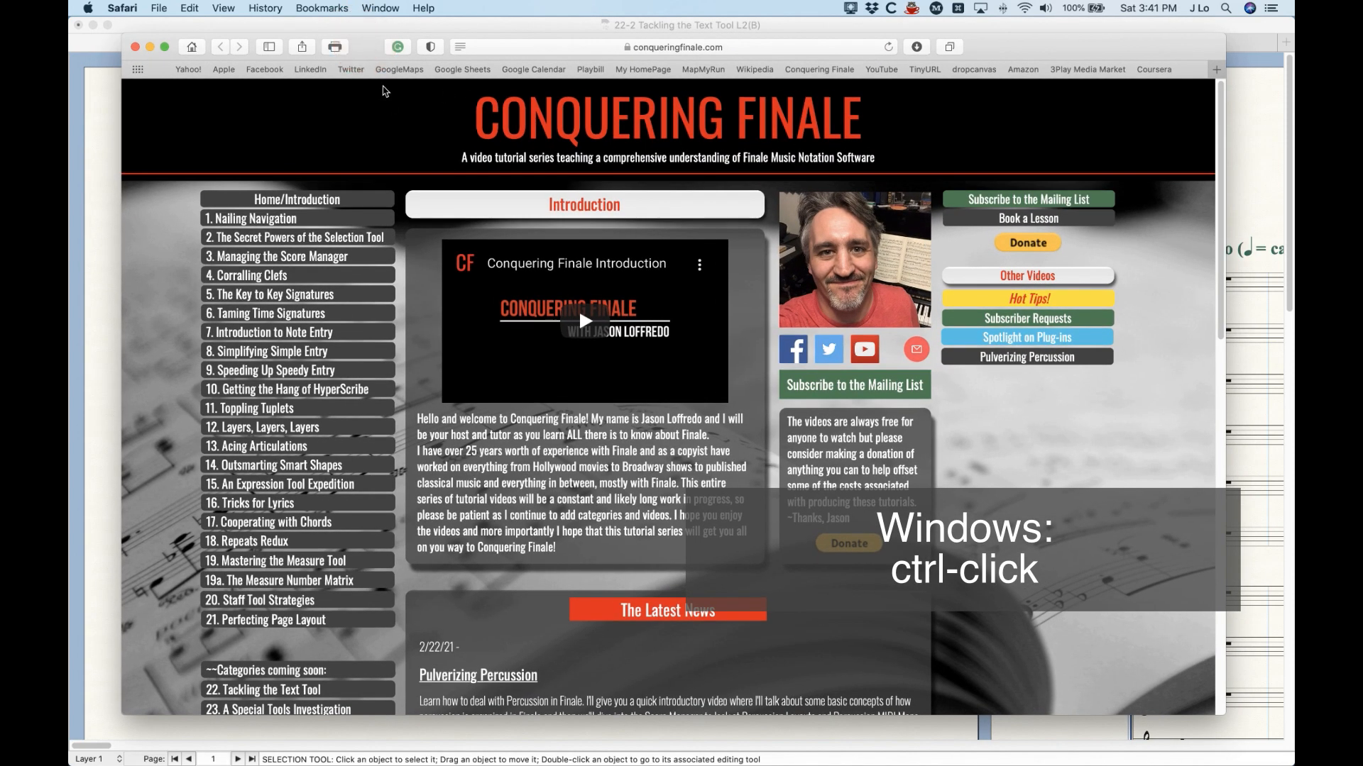
{"action": "left_click", "coordinate": [135, 47]}
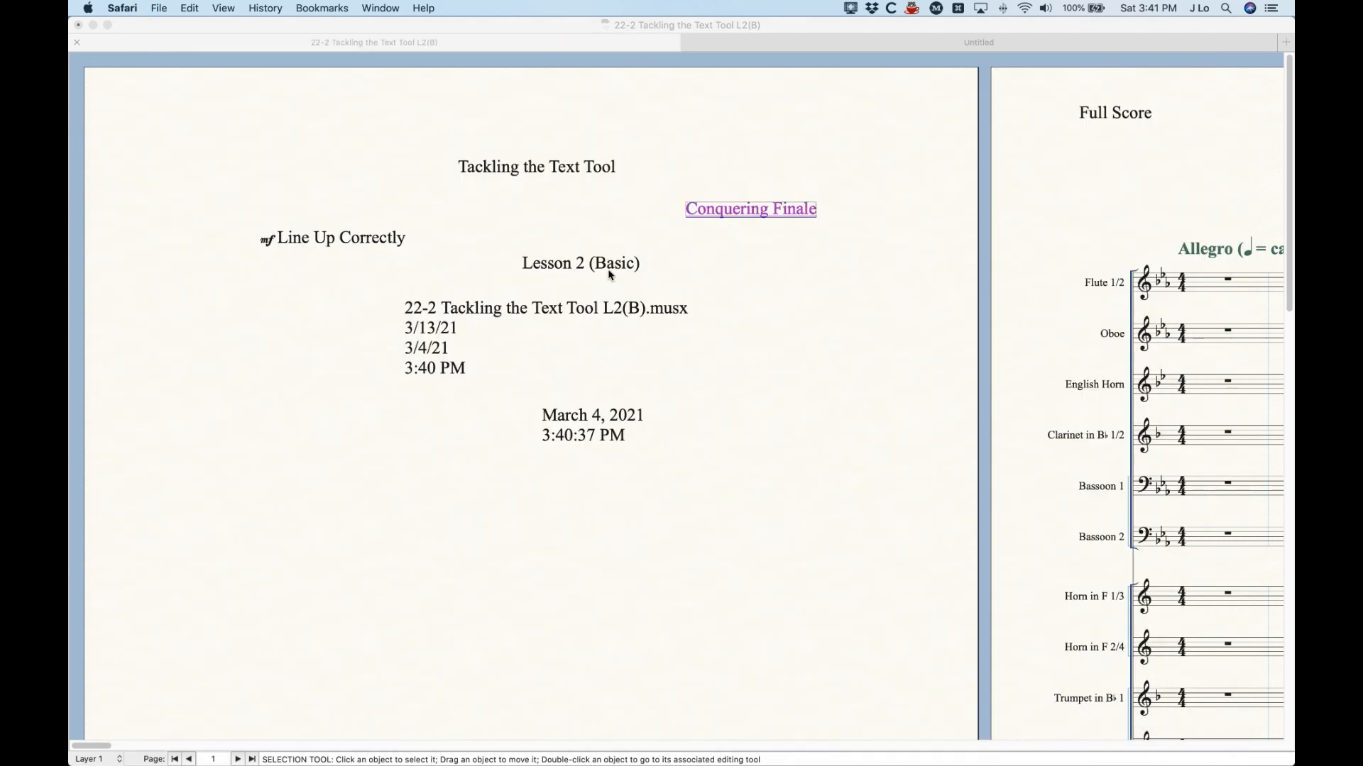
{"action": "left_click", "coordinate": [776, 159]}
{"action": "left_click", "coordinate": [865, 213]}
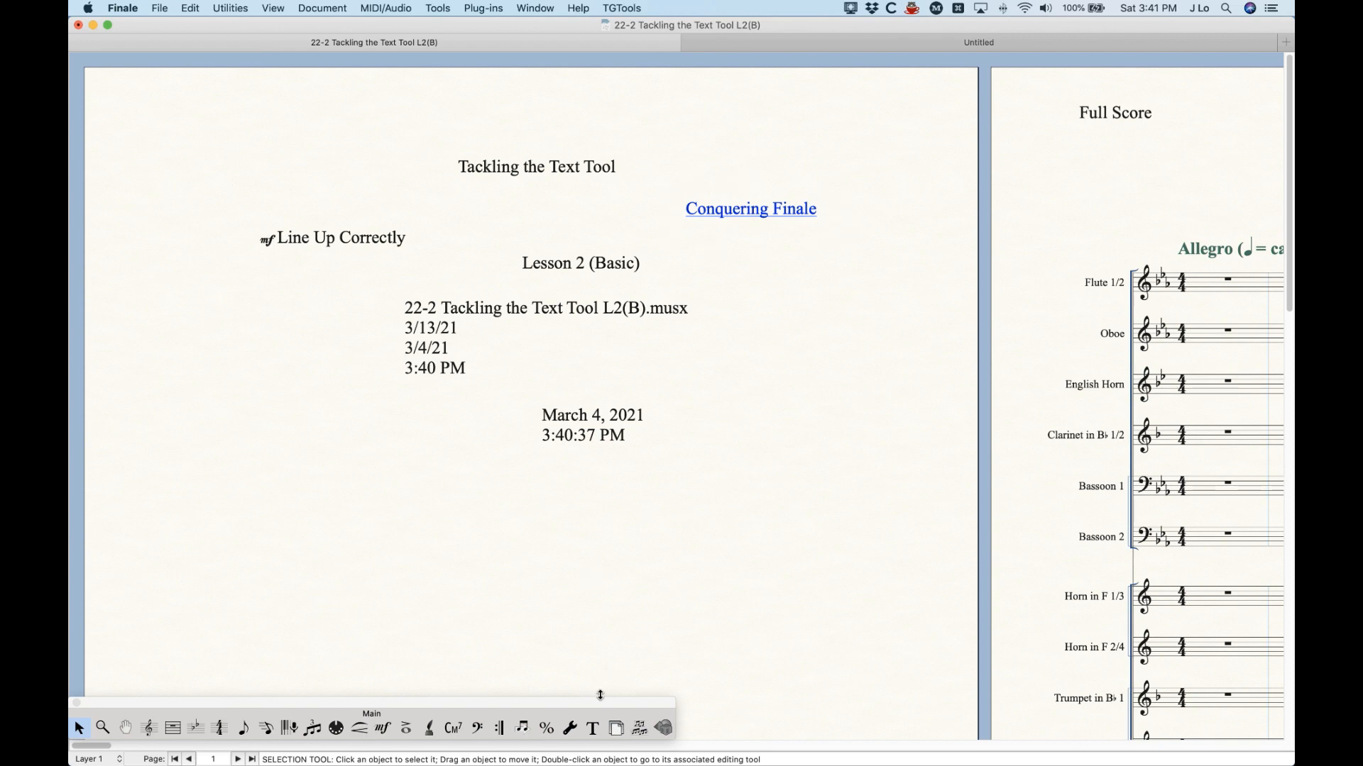
Step: Apply the Hidden text style to the Conquering Finale hyperlink and deselect it
{"action": "left_click", "coordinate": [593, 729]}
{"action": "left_click", "coordinate": [686, 198]}
{"action": "left_click", "coordinate": [589, 8]}
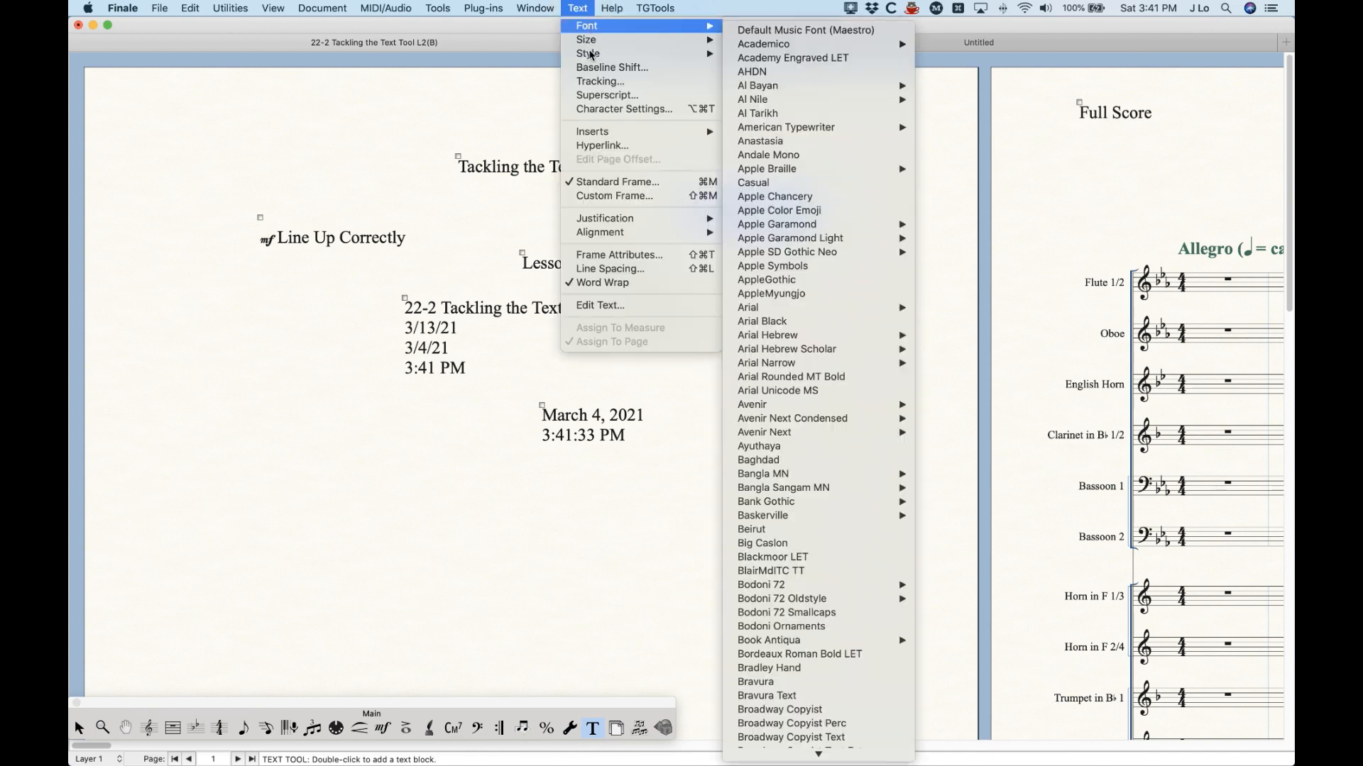
{"action": "mouse_move", "coordinate": [589, 54]}
{"action": "left_click", "coordinate": [752, 122]}
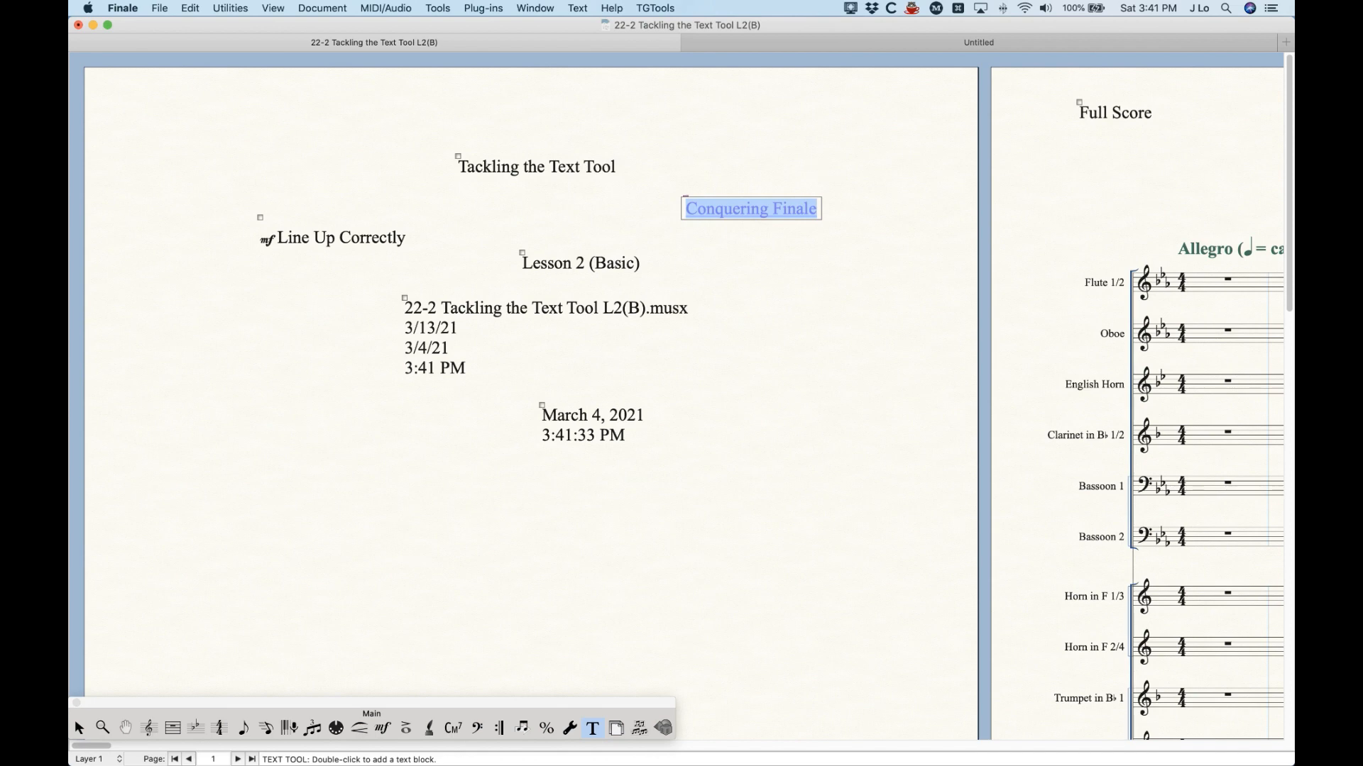
{"action": "key", "text": "Escape"}
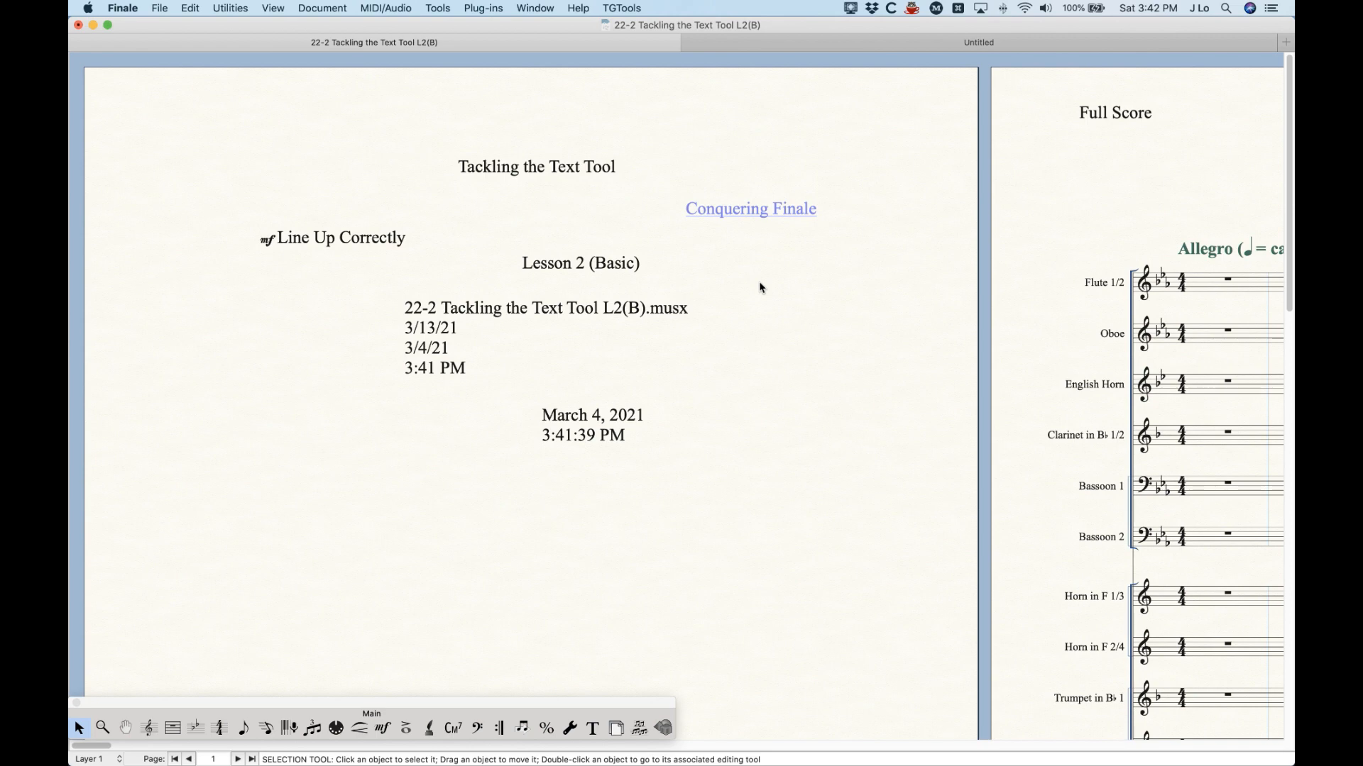
{"action": "left_click", "coordinate": [667, 115]}
{"action": "left_click", "coordinate": [592, 729]}
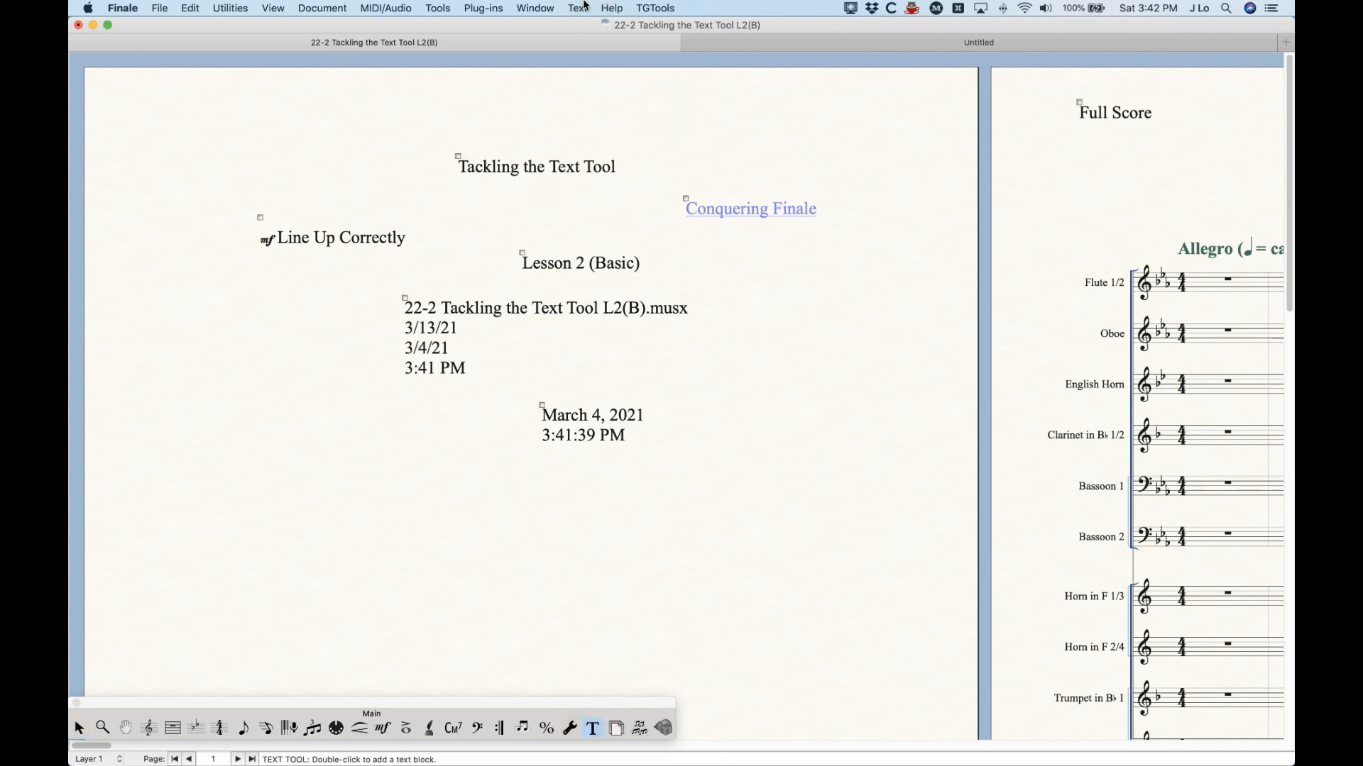
{"action": "left_click", "coordinate": [581, 8]}
{"action": "mouse_move", "coordinate": [606, 135]}
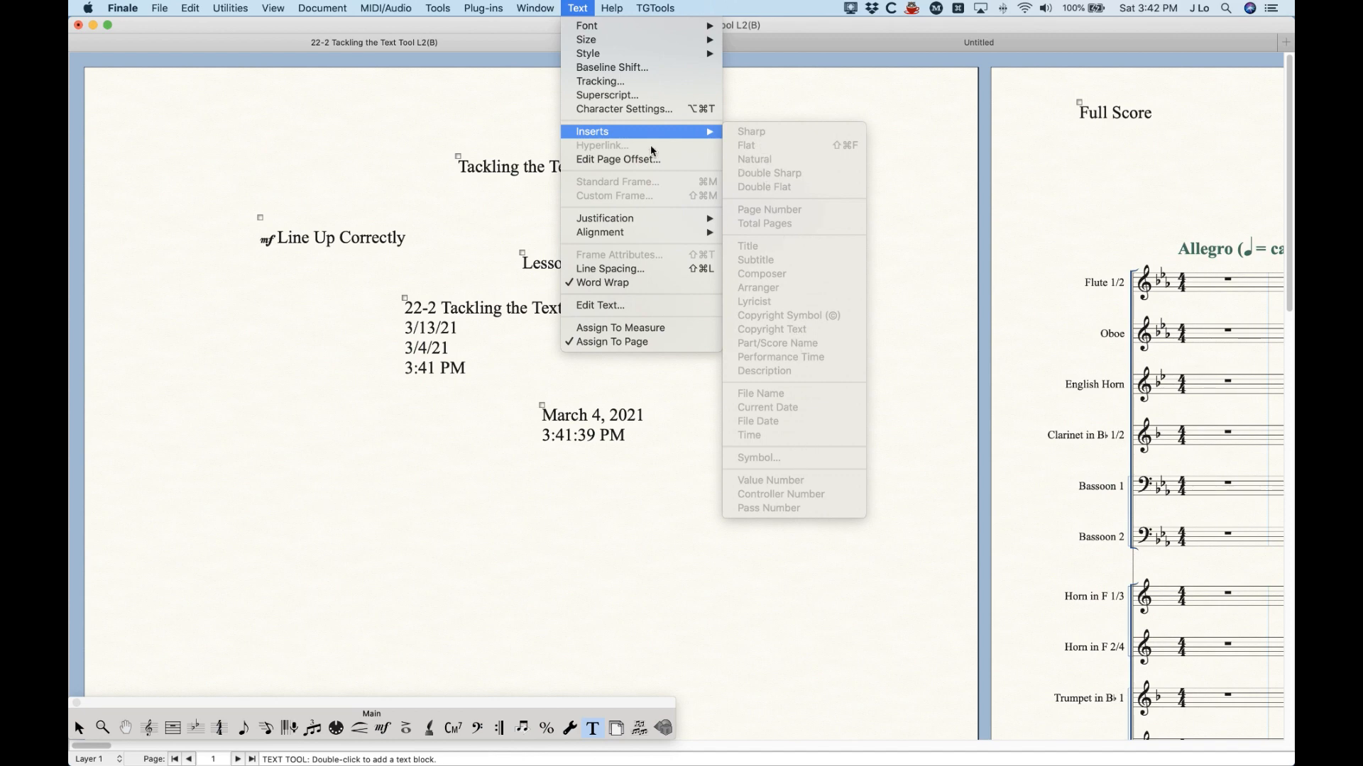
{"action": "left_click", "coordinate": [545, 86]}
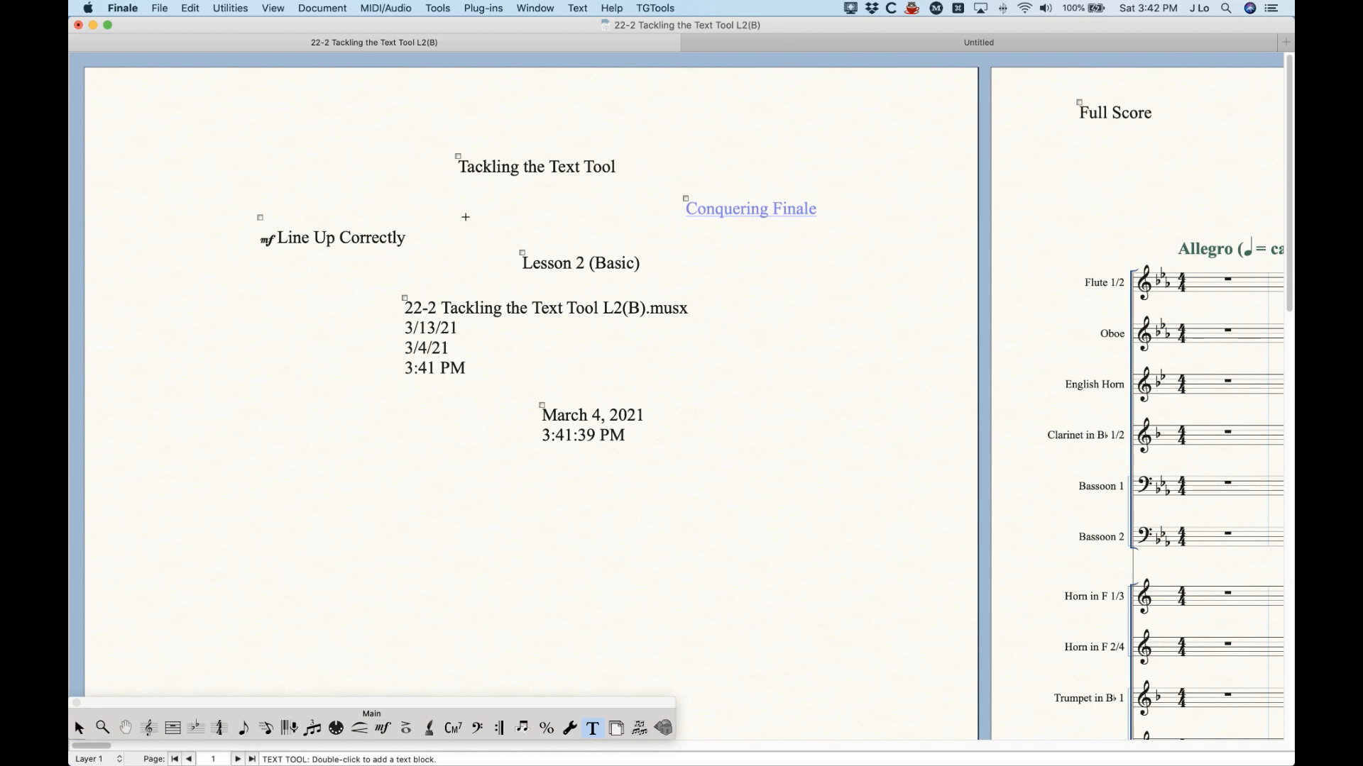
{"action": "key", "text": "super+minus"}
{"action": "key", "text": "super+minus"}
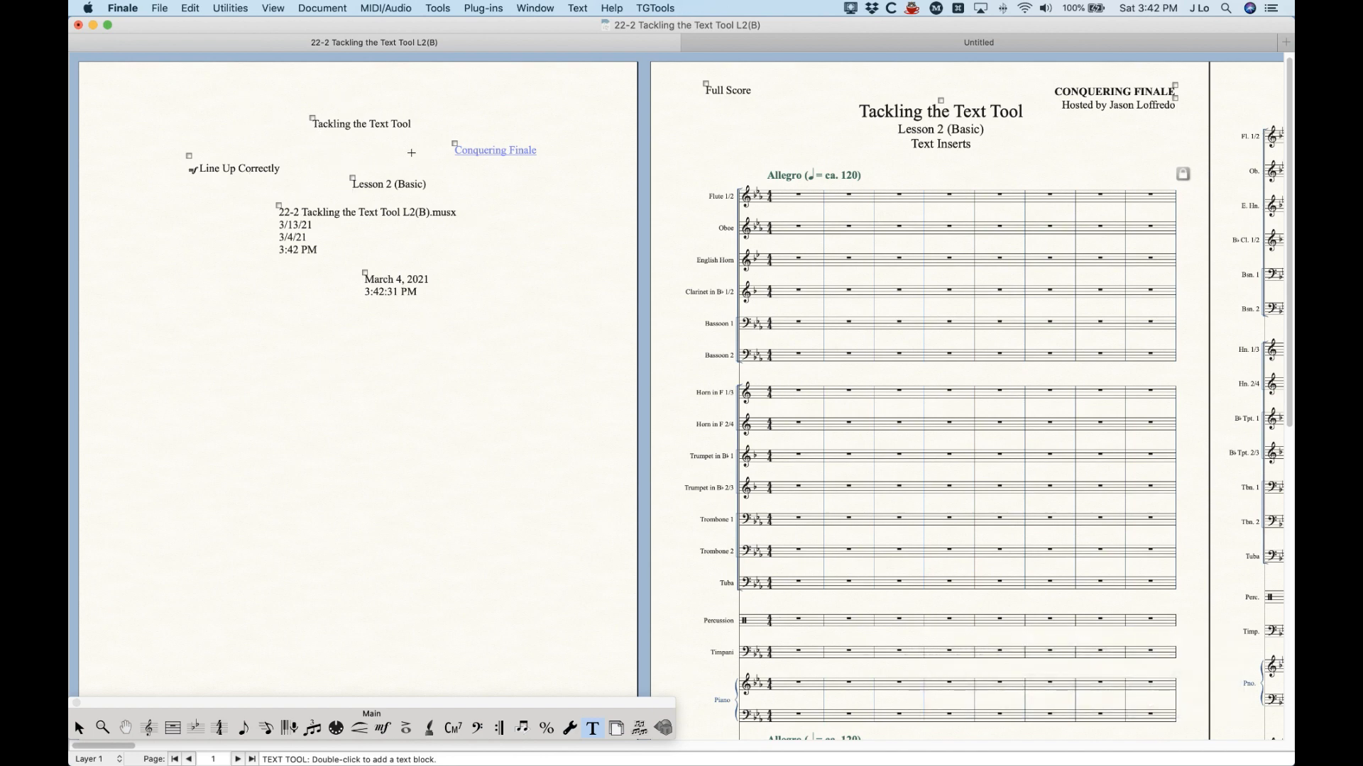
{"action": "left_click", "coordinate": [79, 729]}
{"action": "left_click", "coordinate": [314, 316]}
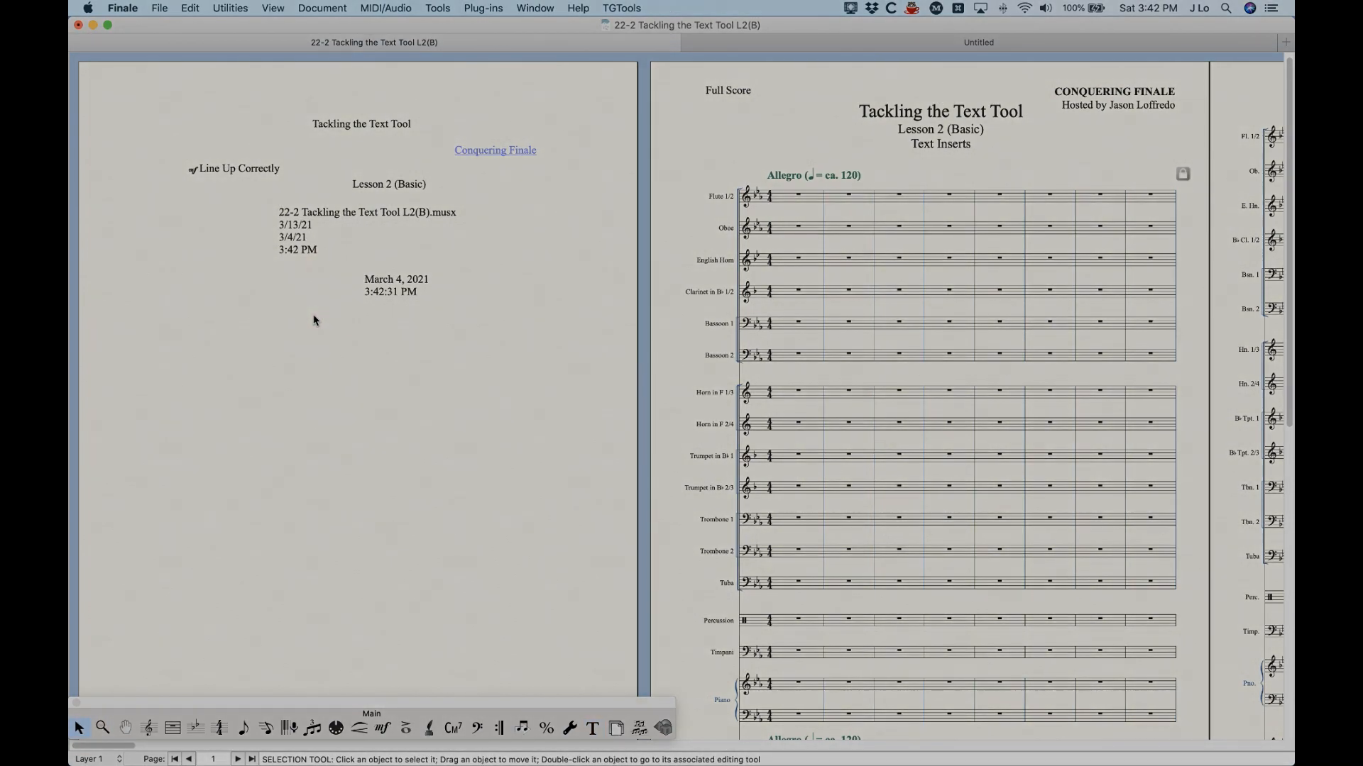